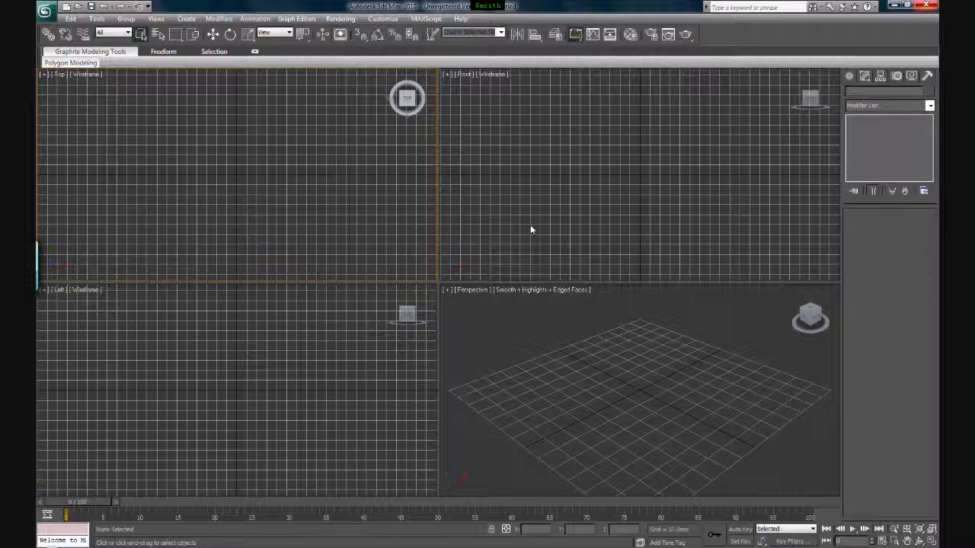
Create a standard cylinder centred on the origin of the Left view, about 47 mm in radius and 185 mm high
left_click(248, 547)
left_click(851, 76)
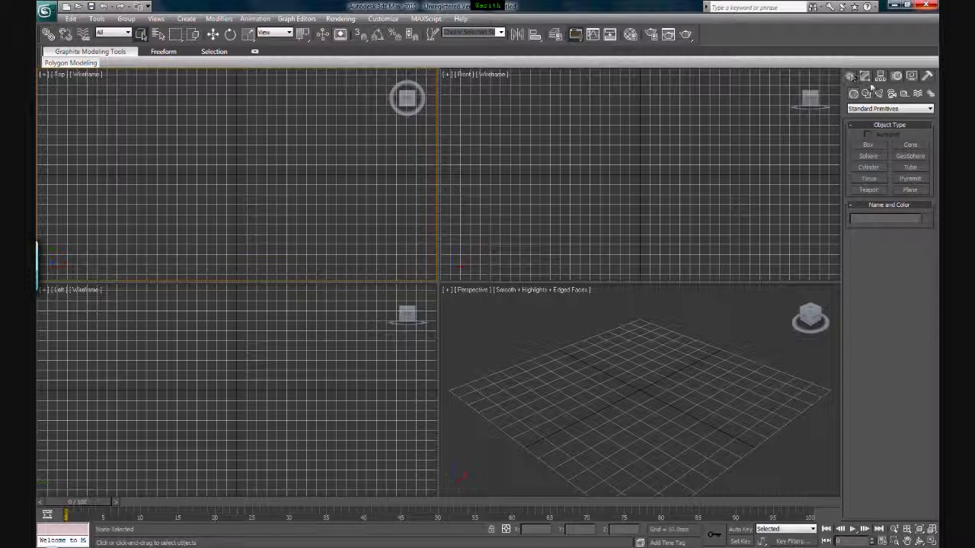
left_click(868, 167)
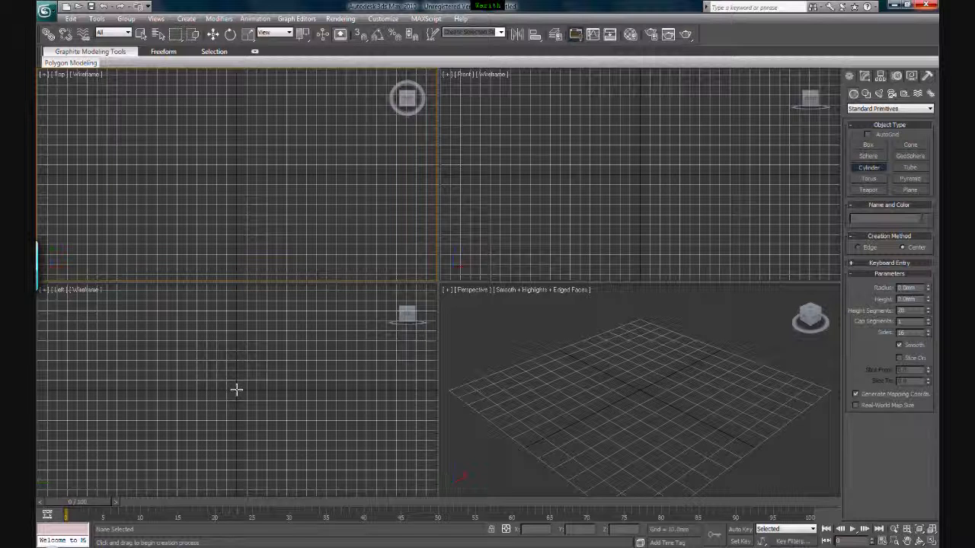
left_click_drag(236, 390, 254, 345)
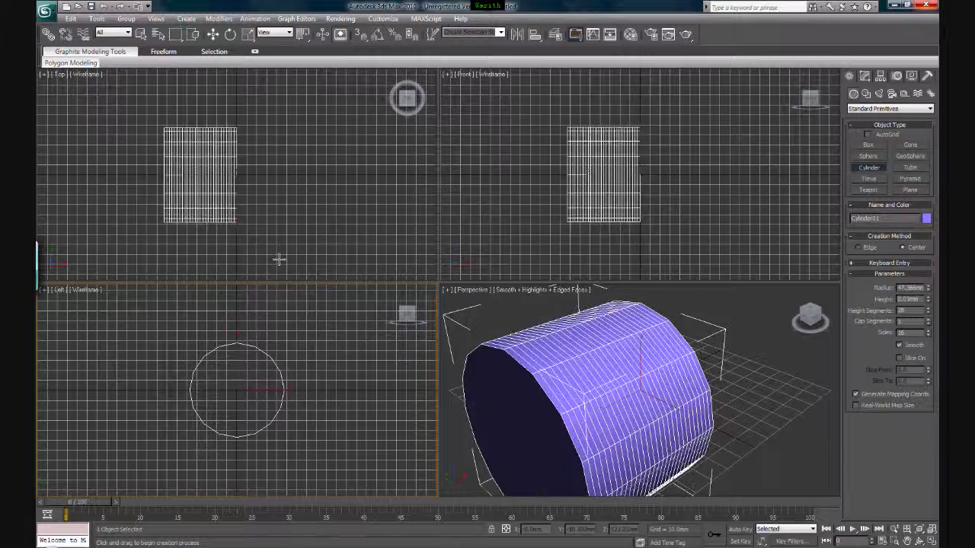
left_click(282, 211)
scroll(274, 390, "down", 3)
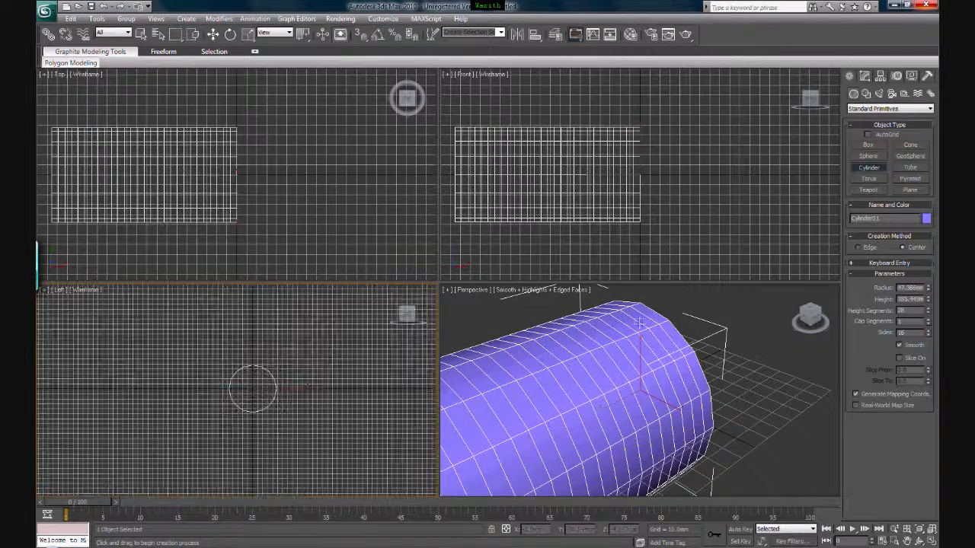
scroll(251, 390, "down", 3)
scroll(601, 396, "down", 5)
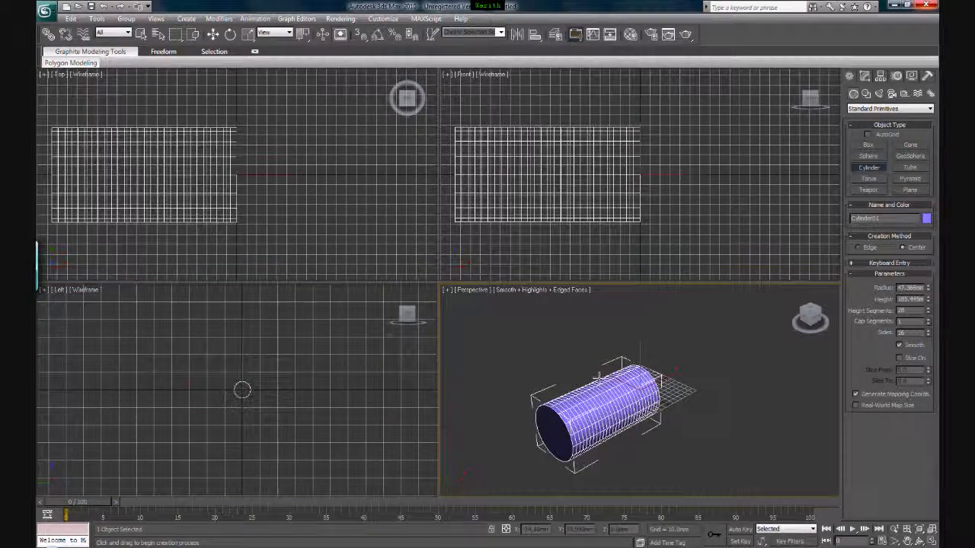
Set the cylinder's radius to 2500 mm and fit all the views to it
double_click(909, 288)
type("5")
type("500")
key("Return")
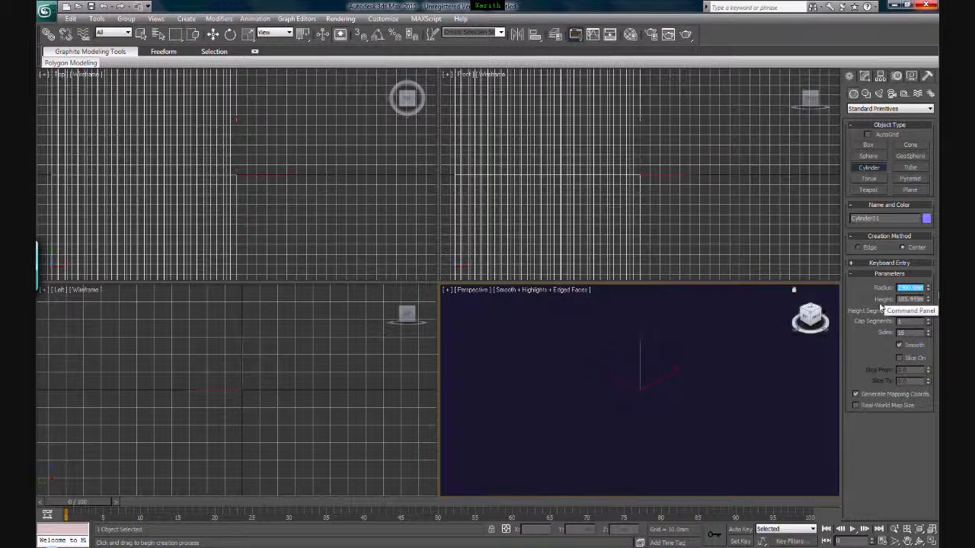
key("ctrl+shift+z")
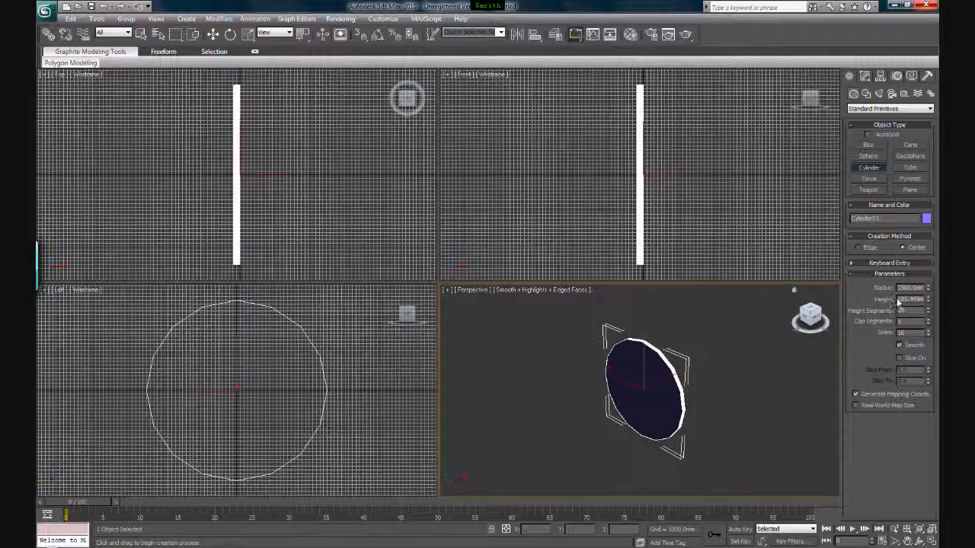
Set the cylinder's height to 100000 mm
left_click_drag(928, 303, 922, 263)
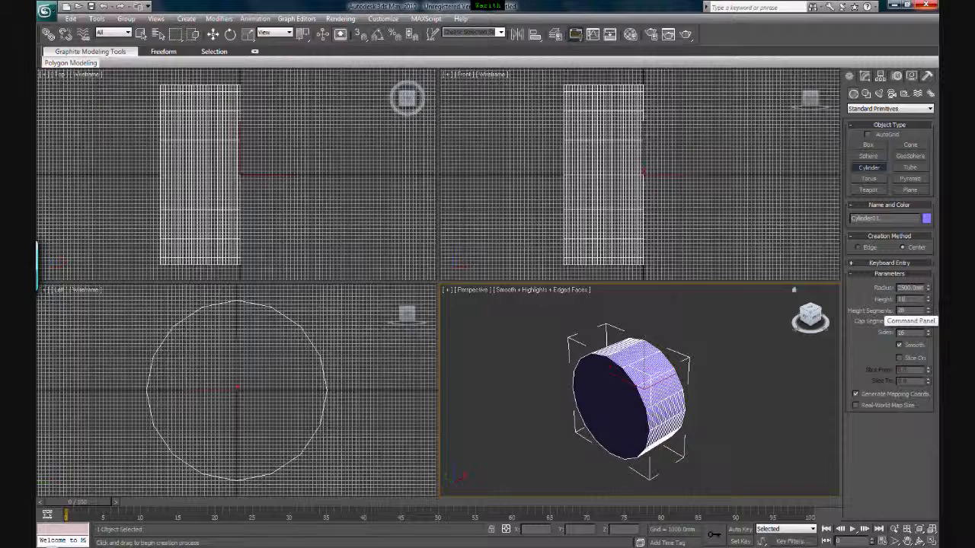
type("000")
key("Return")
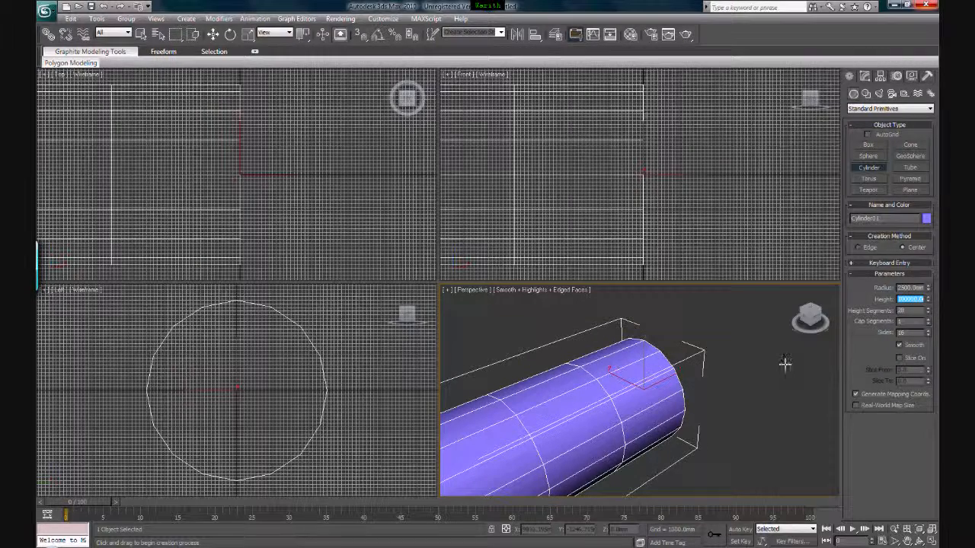
scroll(785, 364, "down", 10)
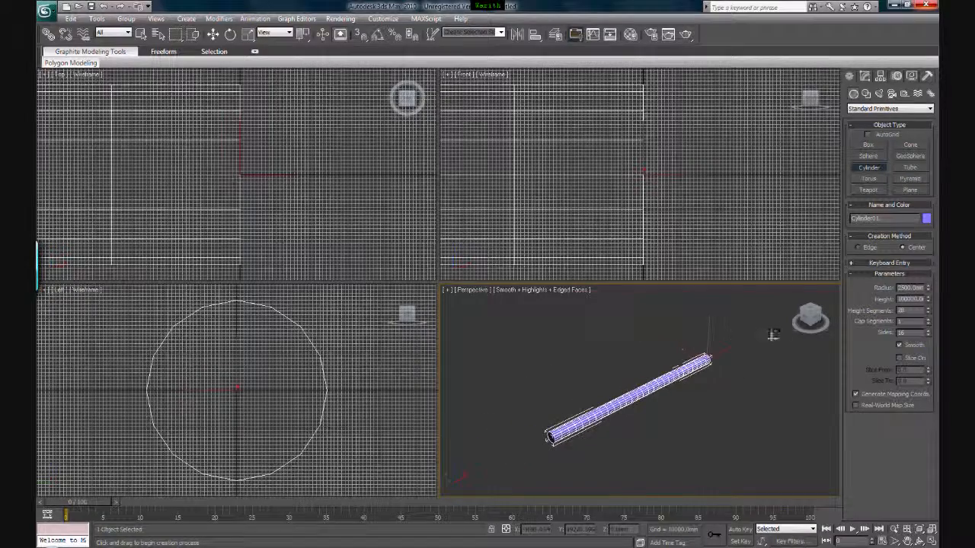
middle_click_drag(812, 335, 820, 329)
Hide the grid in the Left, Top and Front views and finish the cylinder creation
middle_click(292, 397)
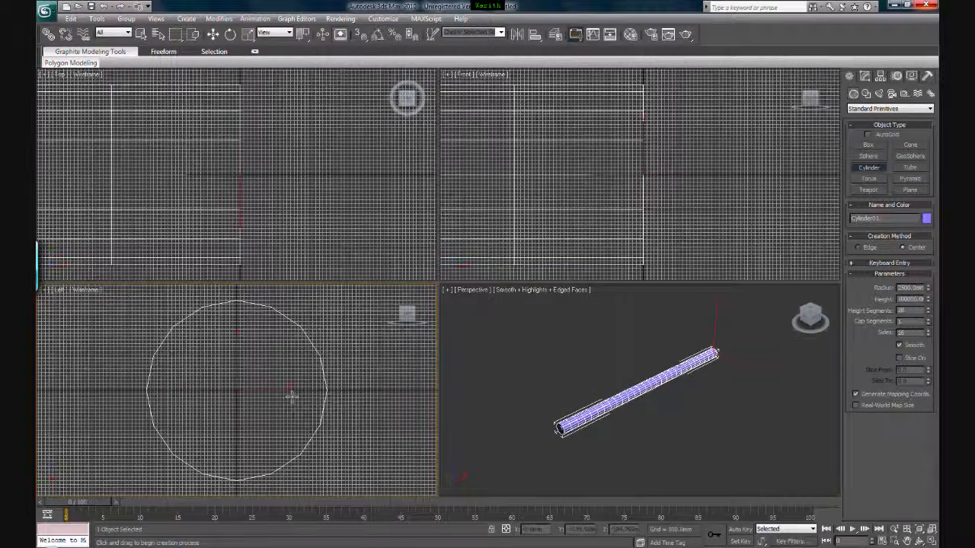
key("g")
middle_click(358, 229)
scroll(358, 229, "down", 2)
key("g")
middle_click(611, 153)
key("g")
scroll(341, 411, "down", 2)
scroll(344, 389, "up", 2)
middle_click_drag(385, 372, 375, 391)
right_click(375, 391)
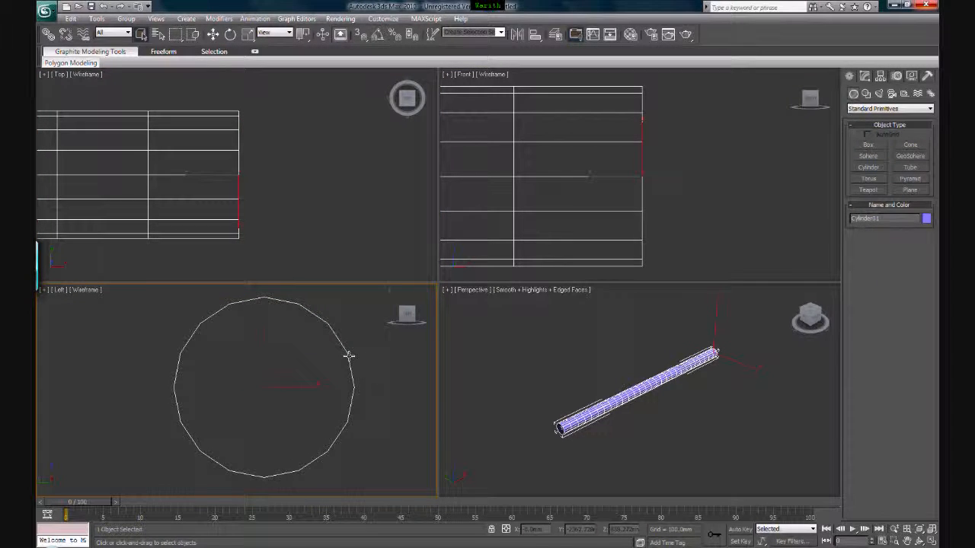
Modify the cylinder to have 18 sides, comparing higher and lower side counts against its outline in the Left view
left_click(865, 76)
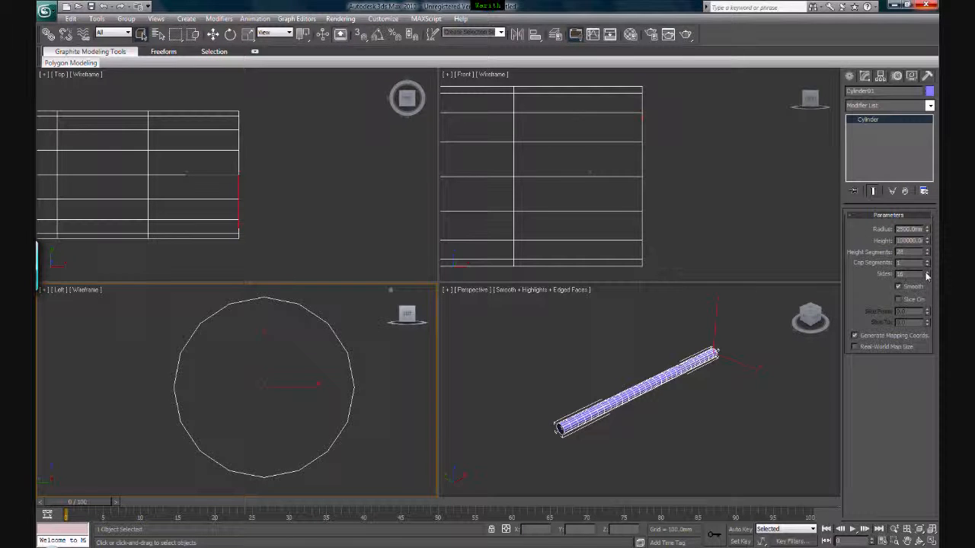
middle_click_drag(372, 387, 364, 391)
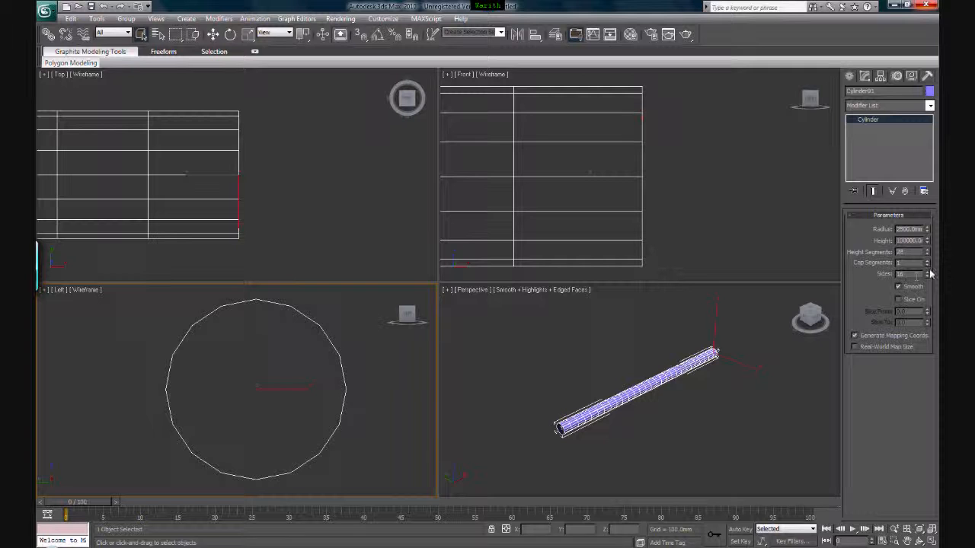
left_click(927, 272)
left_click(926, 271)
left_click(926, 271)
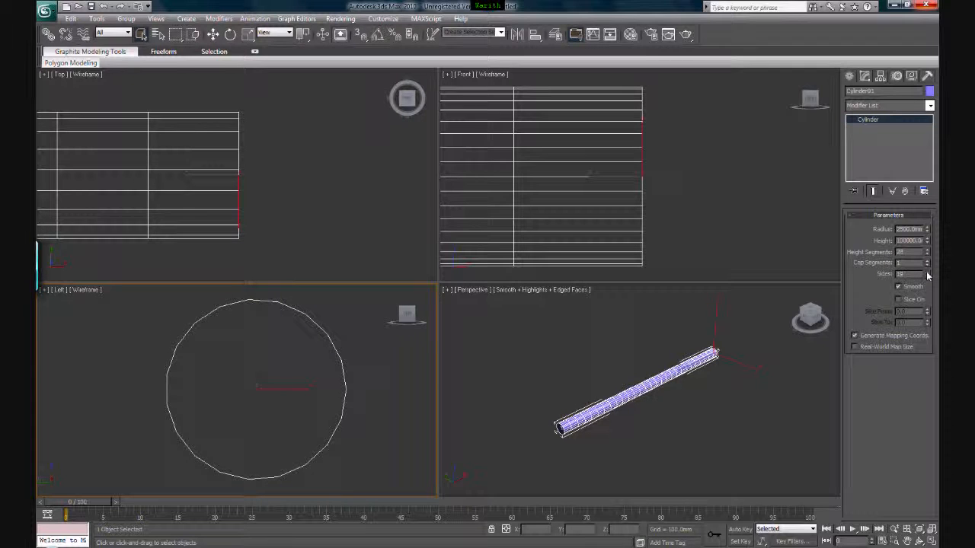
left_click(926, 277)
left_click(927, 276)
left_click(927, 277)
left_click(927, 277)
left_click(926, 277)
left_click(927, 277)
left_click(927, 278)
left_click(927, 278)
left_click(927, 278)
left_click(927, 278)
left_click(927, 277)
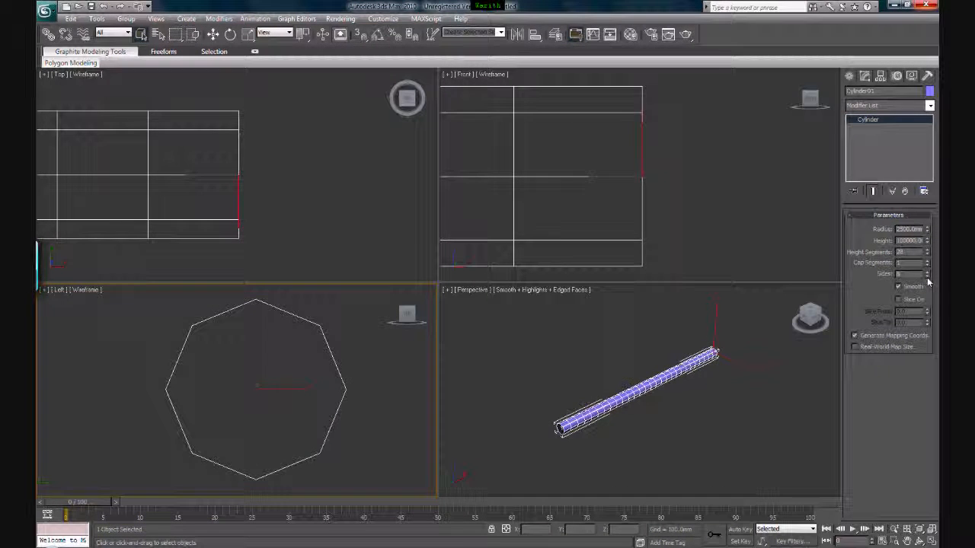
left_click(927, 272)
left_click(927, 272)
left_click(926, 271)
left_click(927, 272)
left_click(926, 272)
left_click(927, 272)
left_click(927, 273)
left_click(927, 273)
left_click(927, 272)
left_click(927, 272)
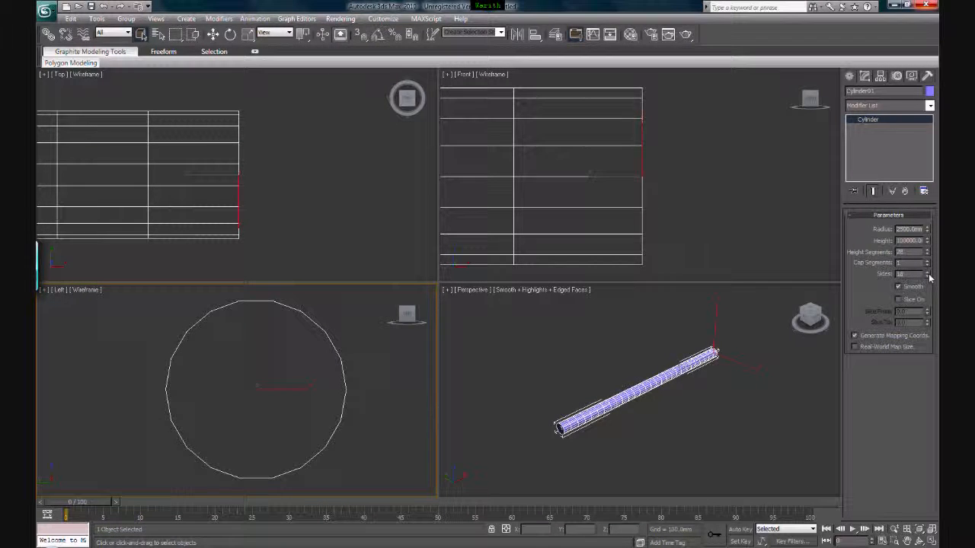
Increase the cylinder's height segments to 68
scroll(703, 398, "up", 5)
scroll(650, 381, "up", 3)
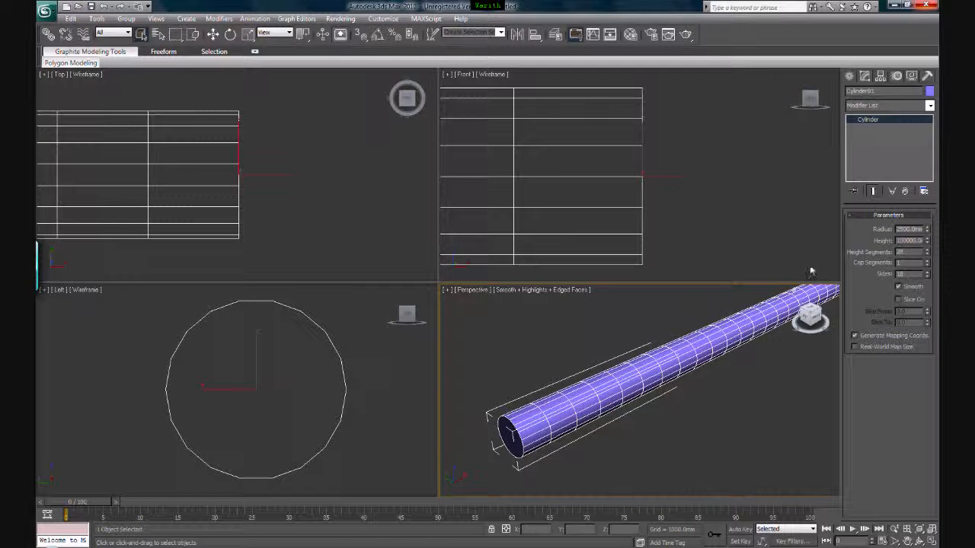
left_click(927, 250)
left_click_drag(927, 254, 926, 34)
Inspect the cylinder's segment density in the Perspective view, deselecting the cylinder and selecting it again
left_click(777, 367)
middle_click_drag(778, 352, 814, 329)
left_click(660, 387)
middle_click_drag(693, 399, 648, 422)
left_click(648, 422)
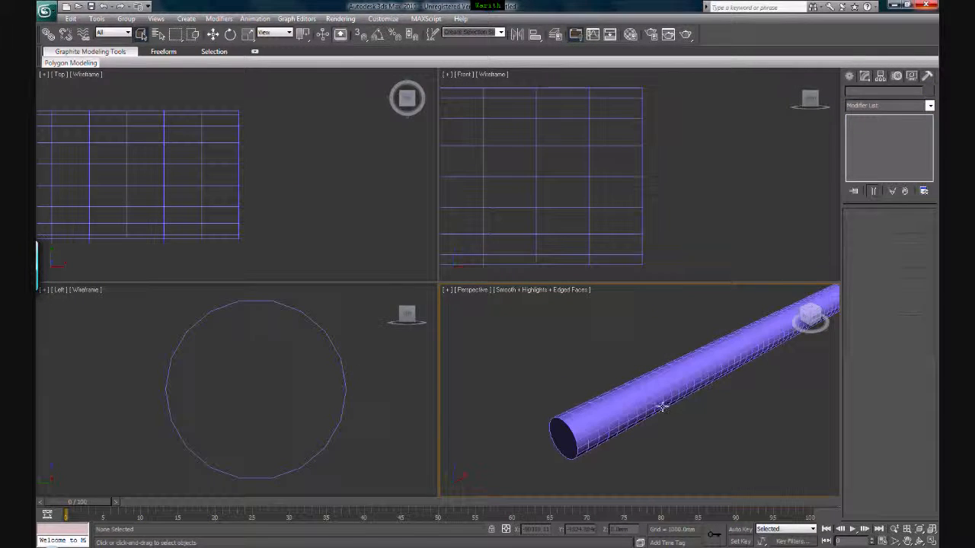
left_click(664, 410)
scroll(708, 417, "down", 5)
right_click(361, 416)
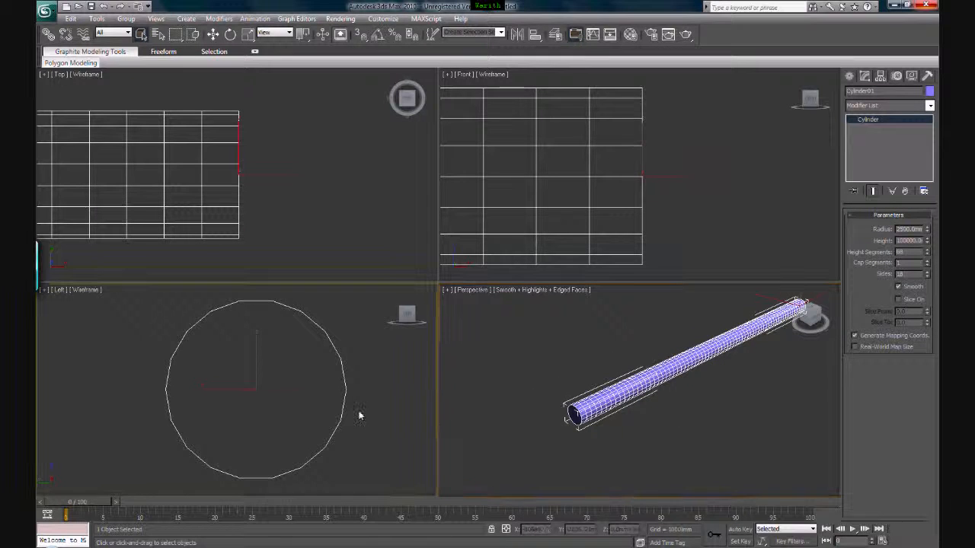
right_click(679, 417)
scroll(678, 418, "up", 5)
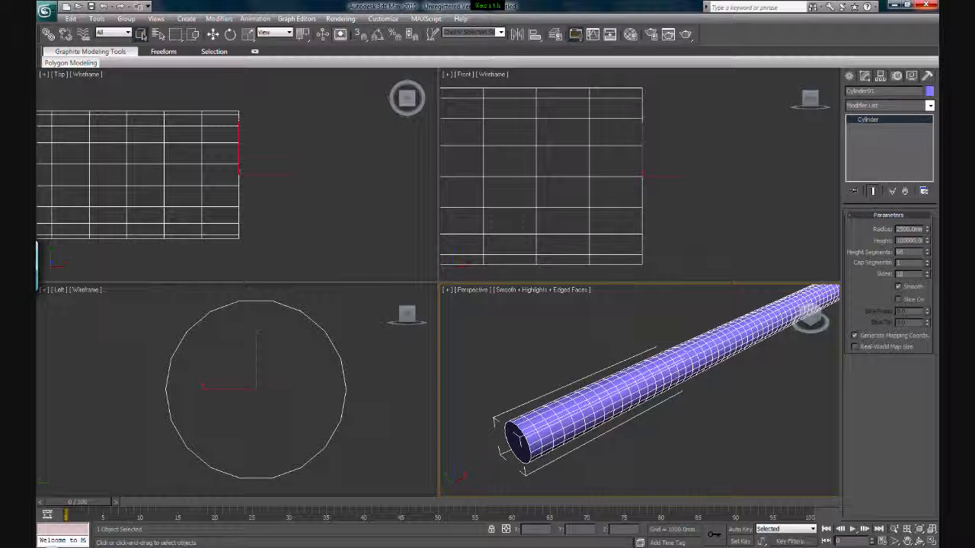
Add an Edit Poly modifier to the cylinder
left_click(931, 106)
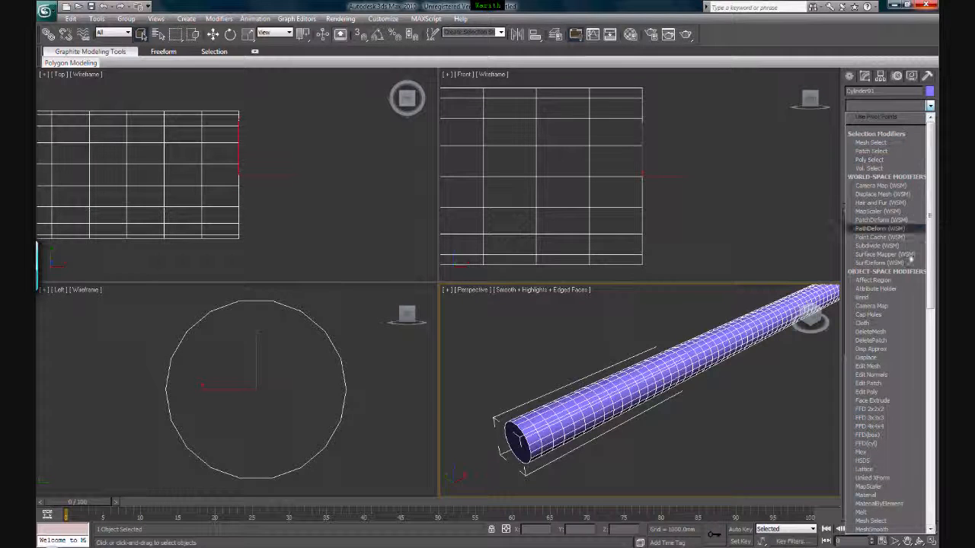
left_click(901, 393)
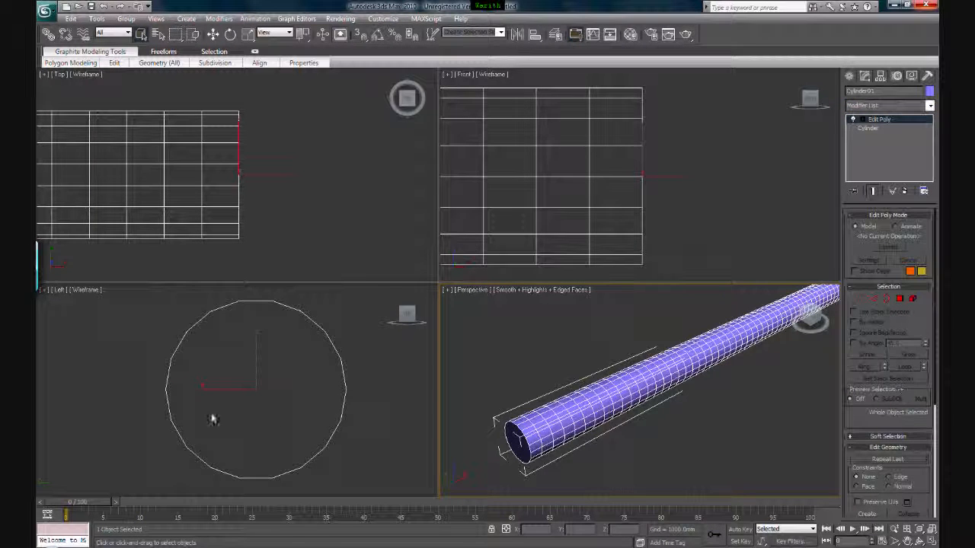
middle_click_drag(562, 429, 607, 412)
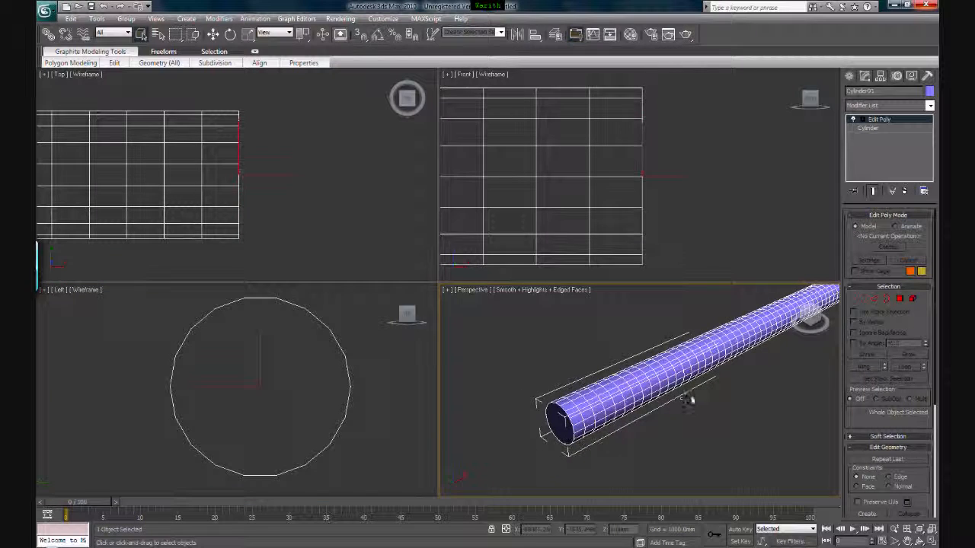
Delete the cap polygon at the near end of the cylinder
left_click(900, 299)
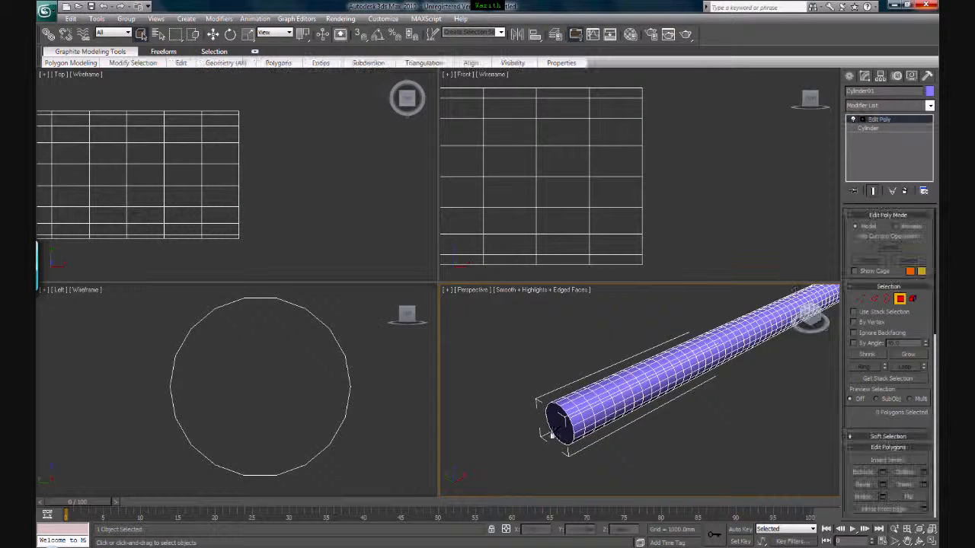
left_click(560, 423)
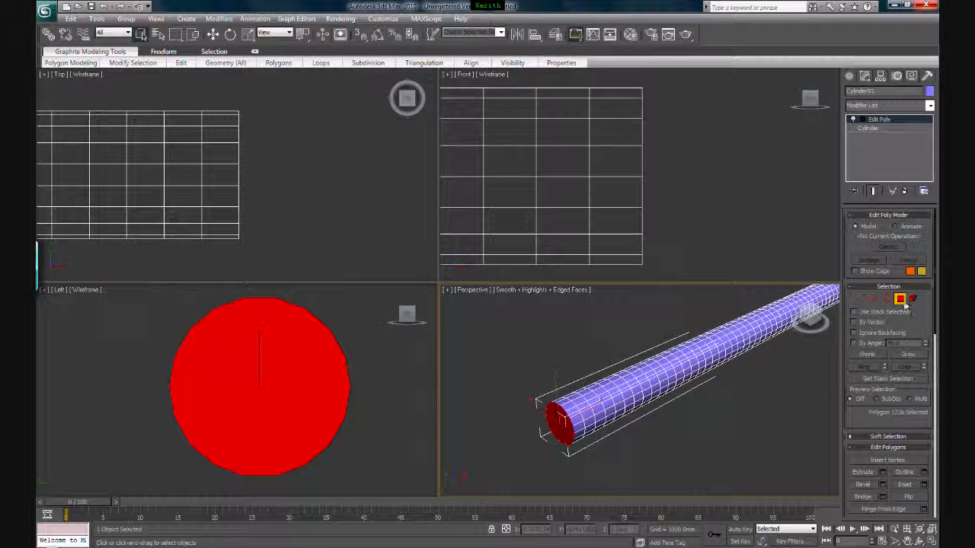
key("Delete")
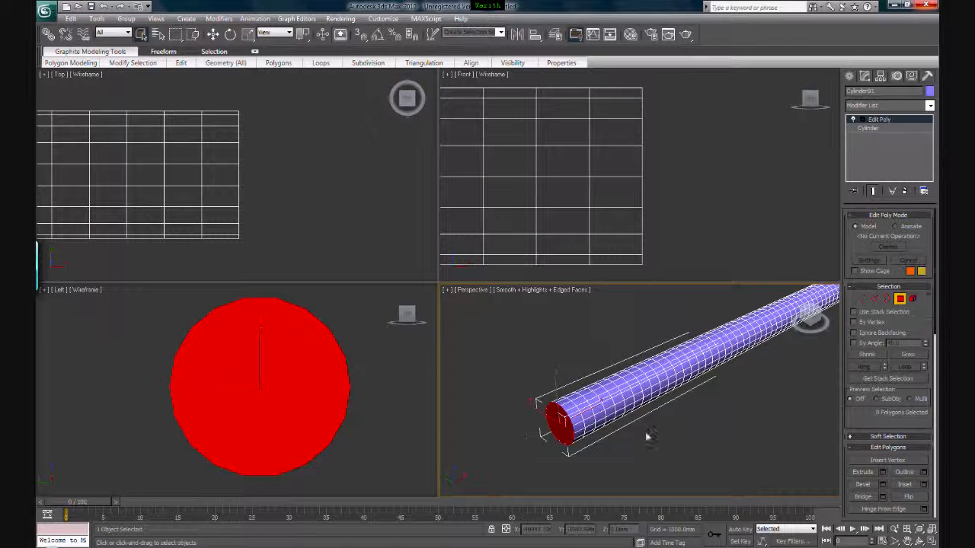
Delete the cap polygon at the opposite end of the cylinder
left_click(919, 542)
left_click_drag(688, 383, 578, 372)
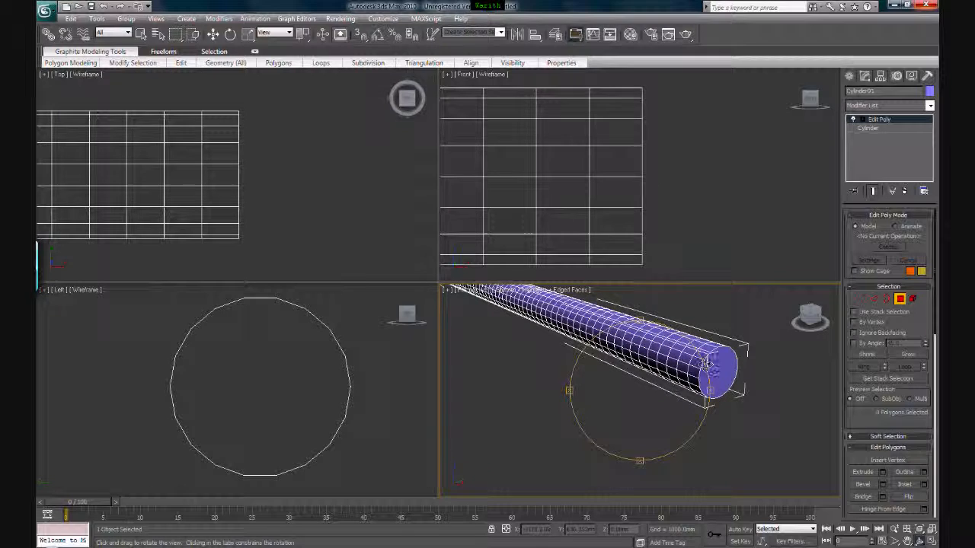
right_click(716, 370)
left_click(718, 371)
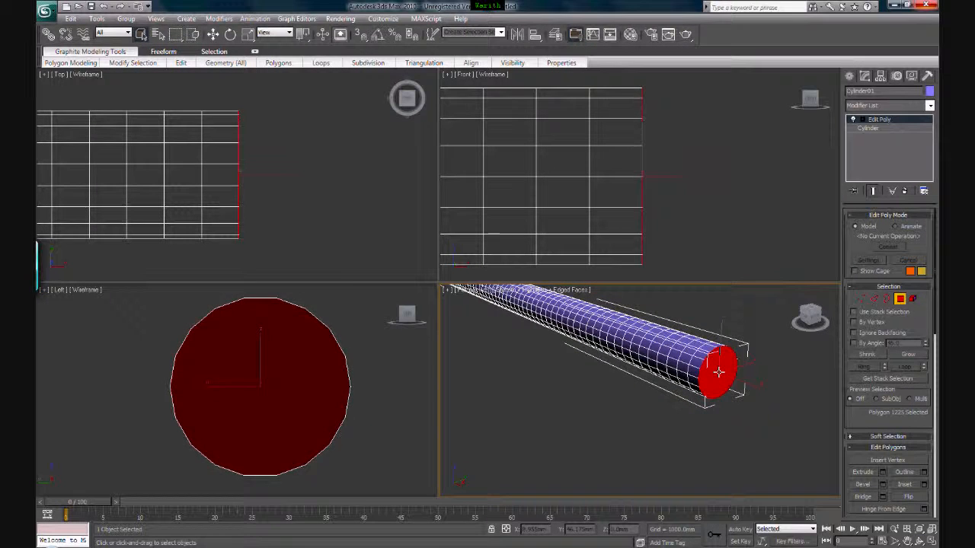
key("Delete")
Delete the side polygons along the tube's lower-right and bottom parts, as seen in the Left view
left_click(315, 431)
left_click_drag(377, 398, 318, 456)
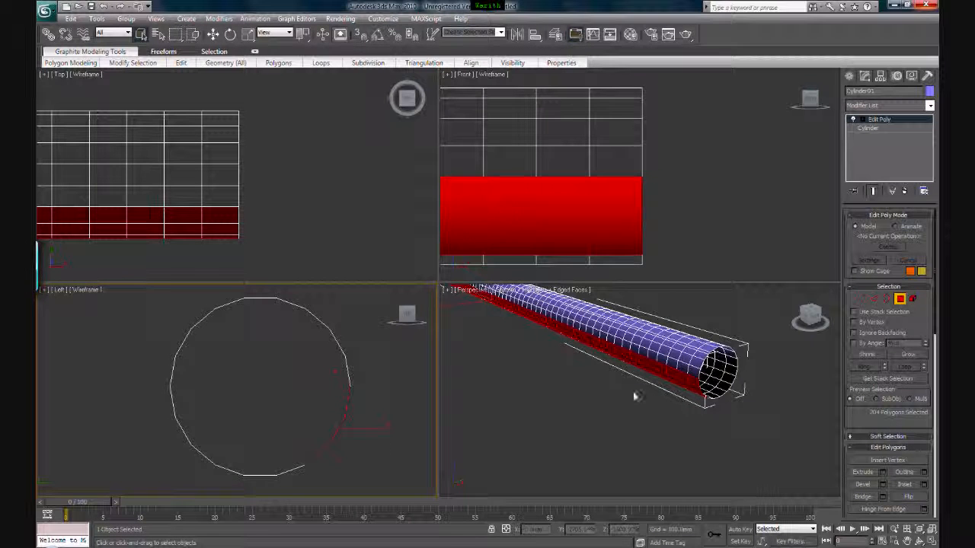
middle_click_drag(384, 413, 388, 412)
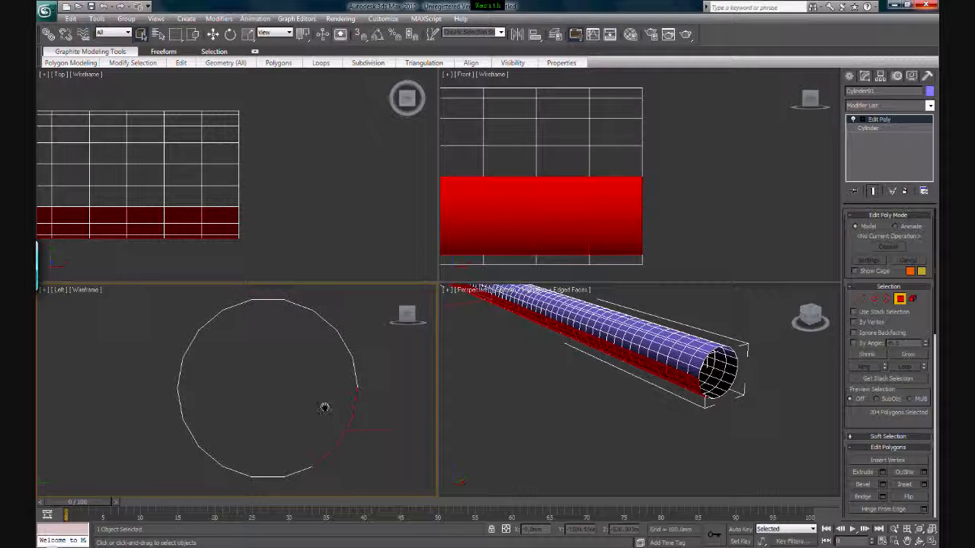
key("Delete")
middle_click_drag(290, 411, 312, 410)
left_click_drag(359, 425, 267, 480)
key("Delete")
middle_click_drag(294, 409, 348, 401)
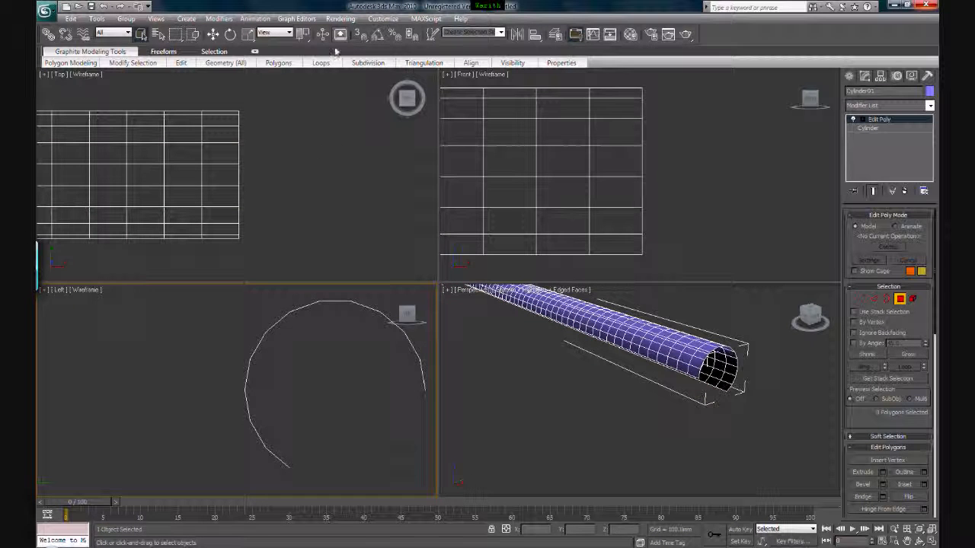
Delete the remaining lower-left side polygons of the tube in the Left view, leaving only the upper half shell
left_click(190, 37)
left_click_drag(182, 320, 192, 309)
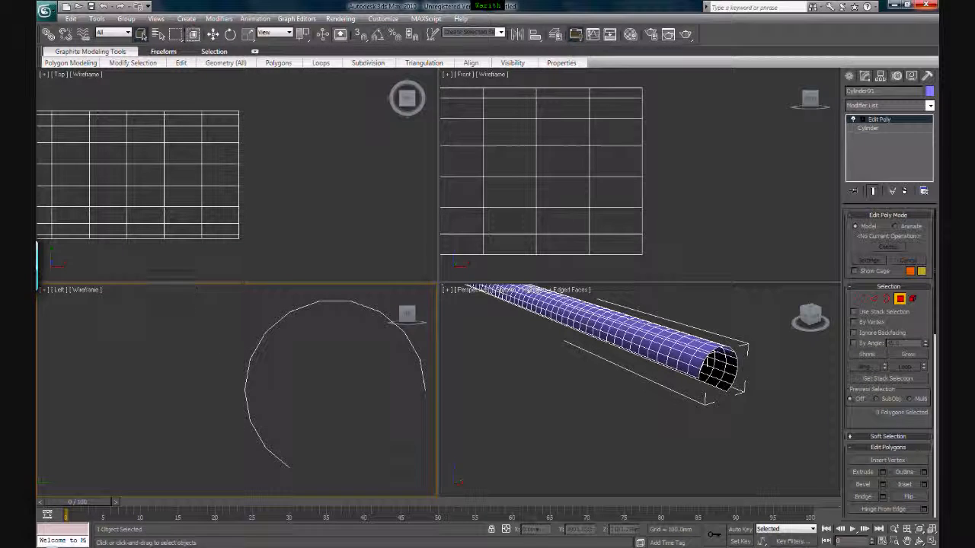
left_click_drag(315, 431, 236, 463)
left_click_drag(317, 415, 244, 460)
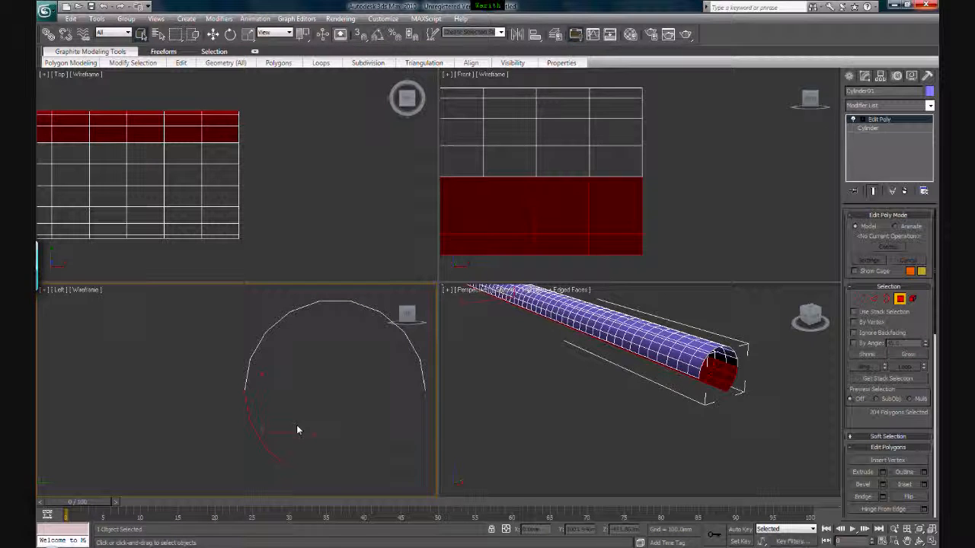
left_click(195, 34)
left_click(200, 384)
left_click_drag(272, 455, 302, 478)
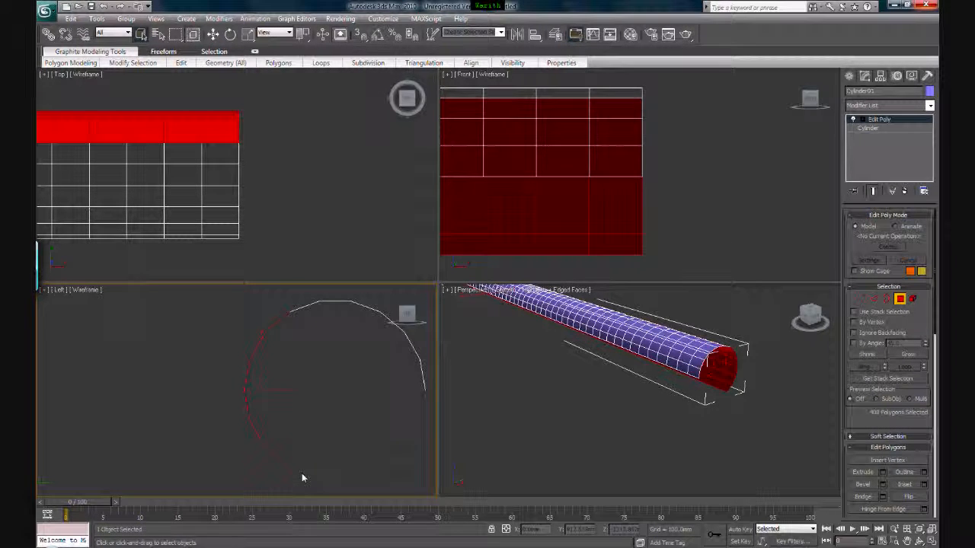
left_click(342, 411)
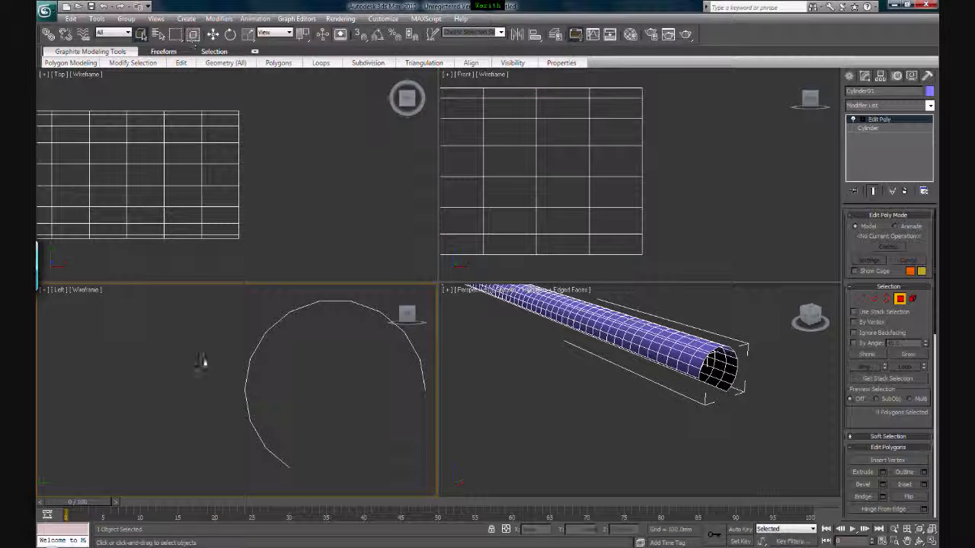
left_click_drag(210, 376, 306, 487)
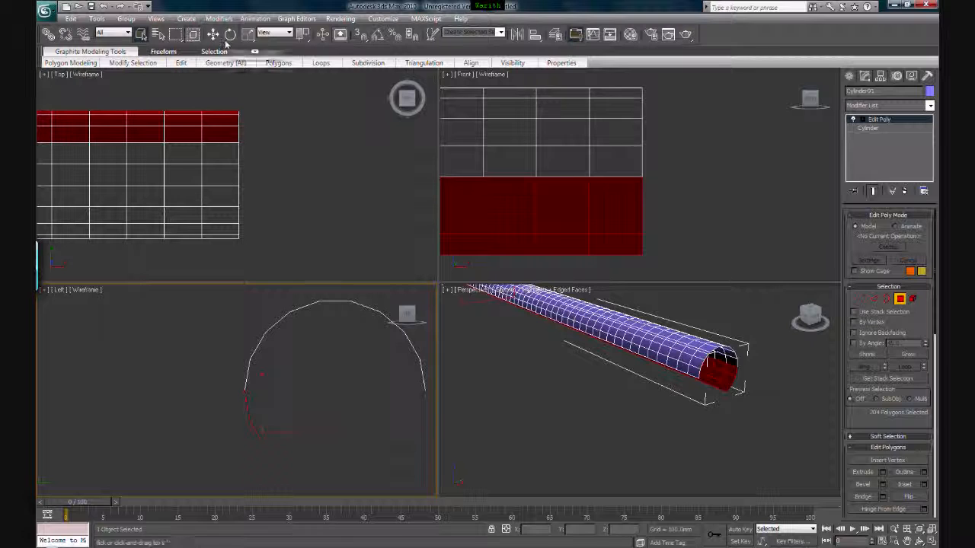
key("Delete")
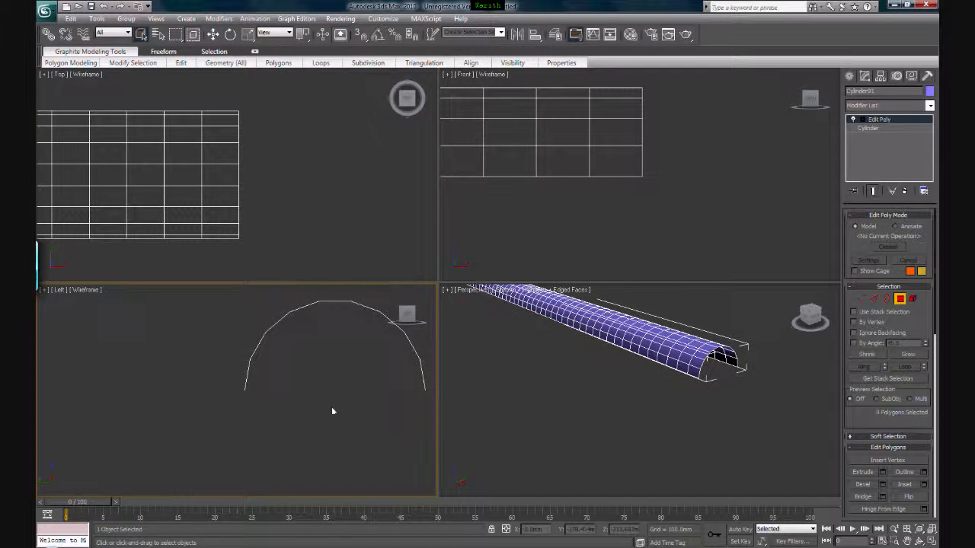
Leave polygon editing, deselect the half-tube shell, and reselect it as a whole object
scroll(773, 392, "up", 3)
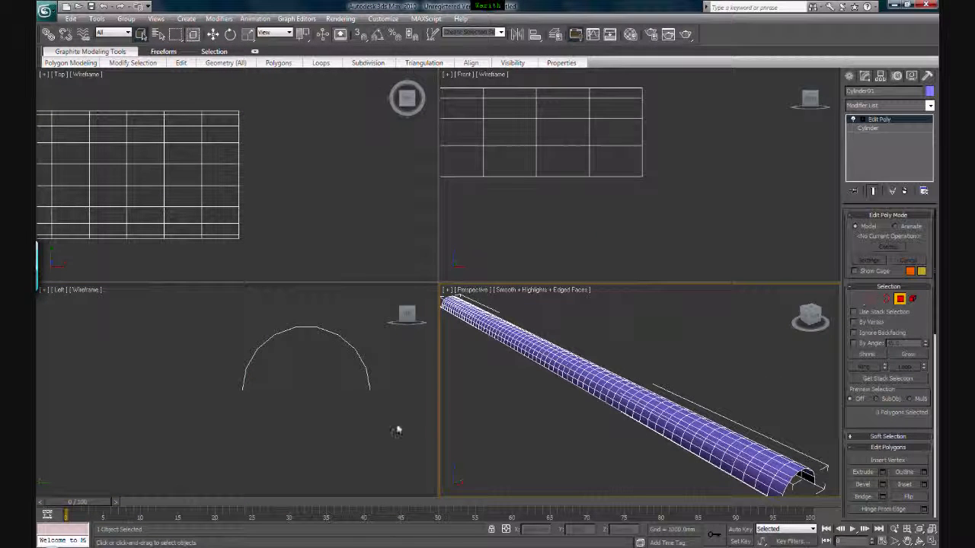
middle_click_drag(596, 405, 575, 403)
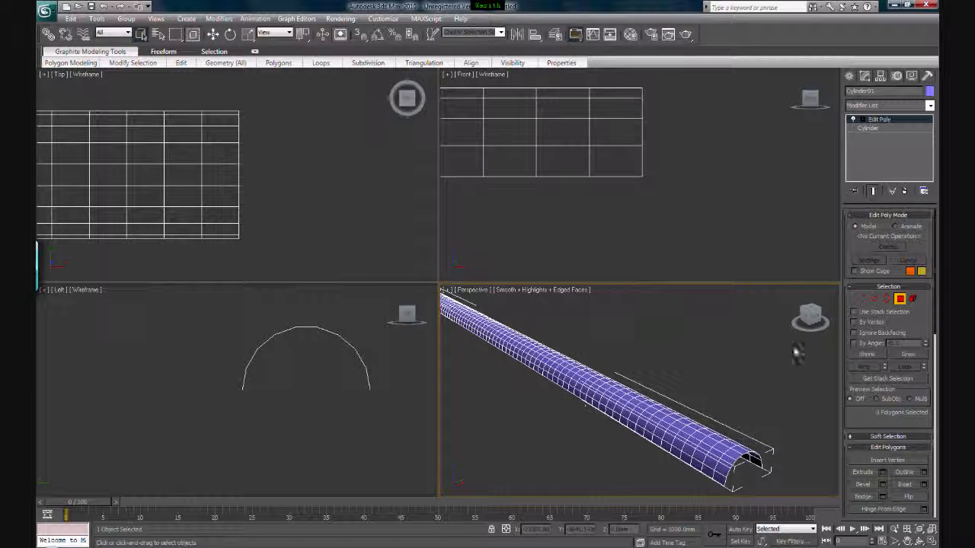
middle_click_drag(524, 334, 587, 369)
scroll(672, 406, "down", 3)
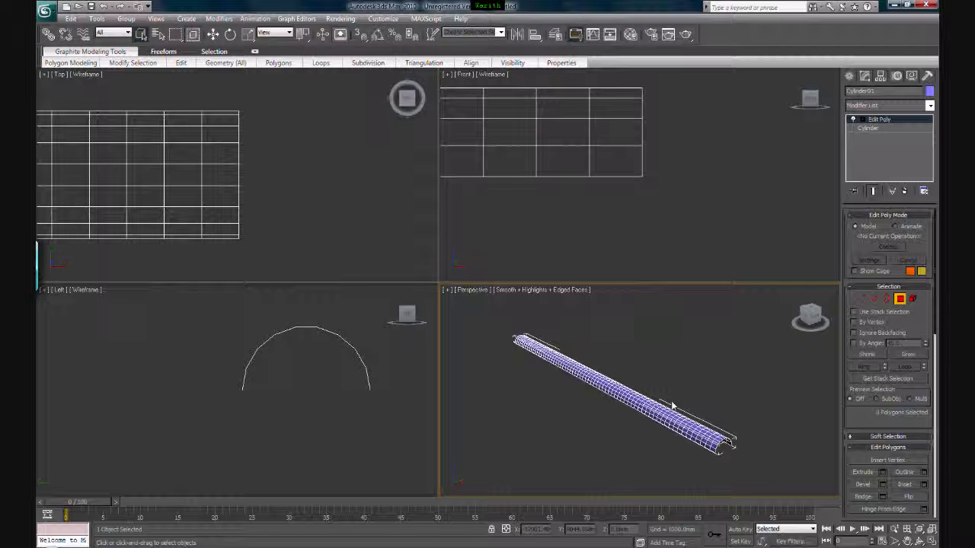
left_click(899, 303)
left_click(726, 414)
middle_click_drag(659, 461, 677, 457)
scroll(678, 456, "up", 3)
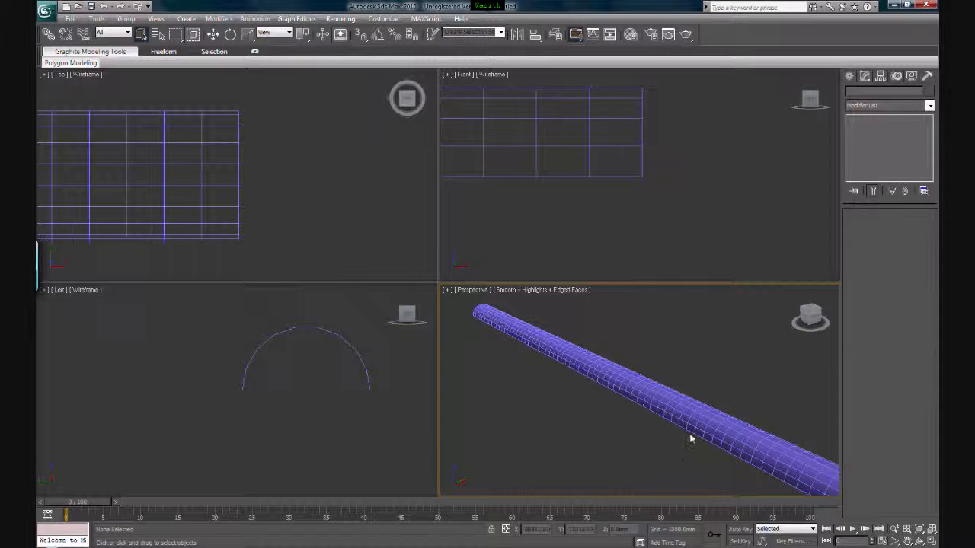
scroll(690, 438, "down", 3)
left_click(728, 421)
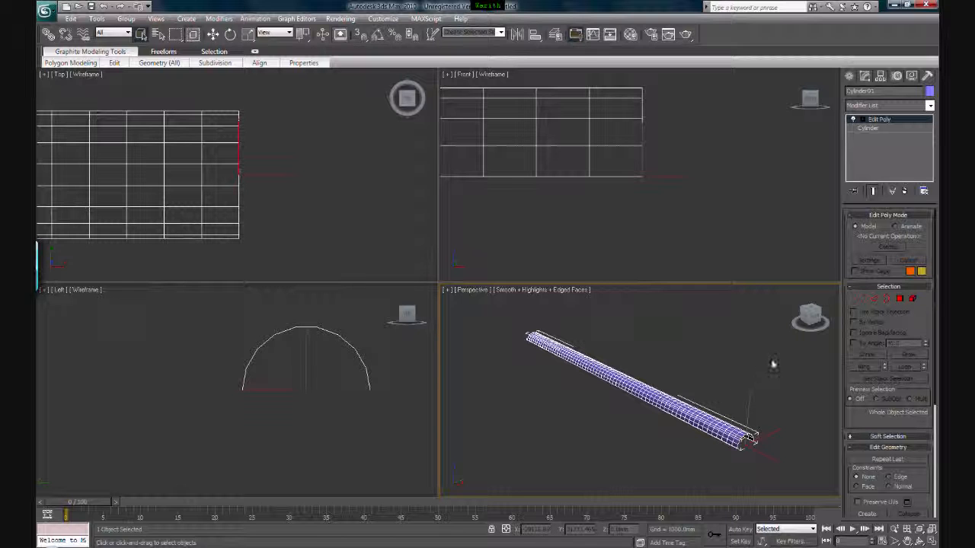
Switch the Edit Poly modifier to vertex level and turn on Soft Selection
scroll(931, 309, "down", 2)
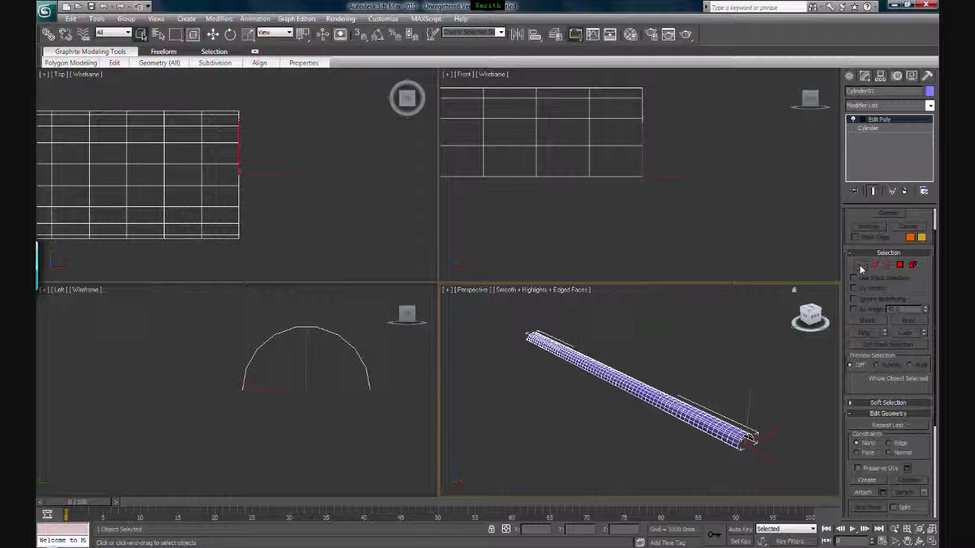
left_click(860, 265)
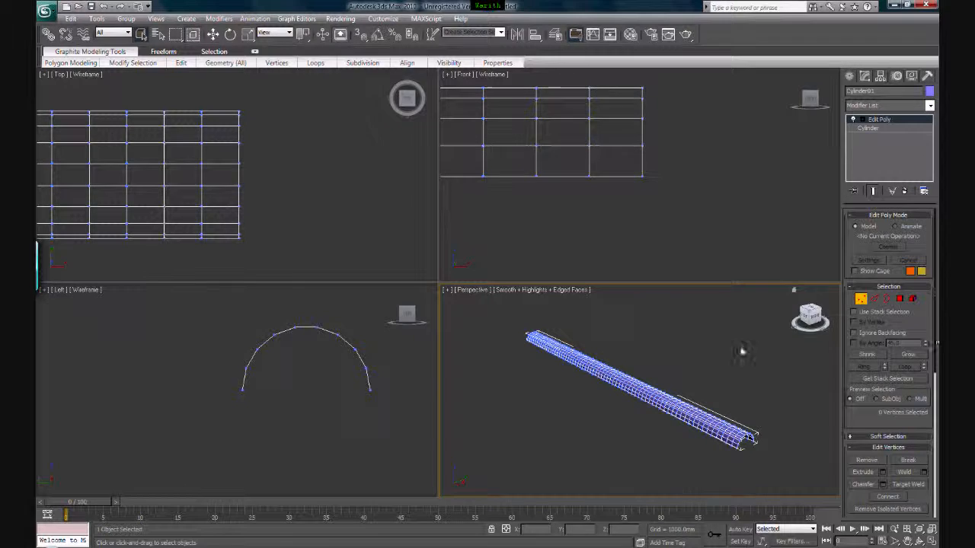
right_click(322, 244)
scroll(309, 217, "down", 3)
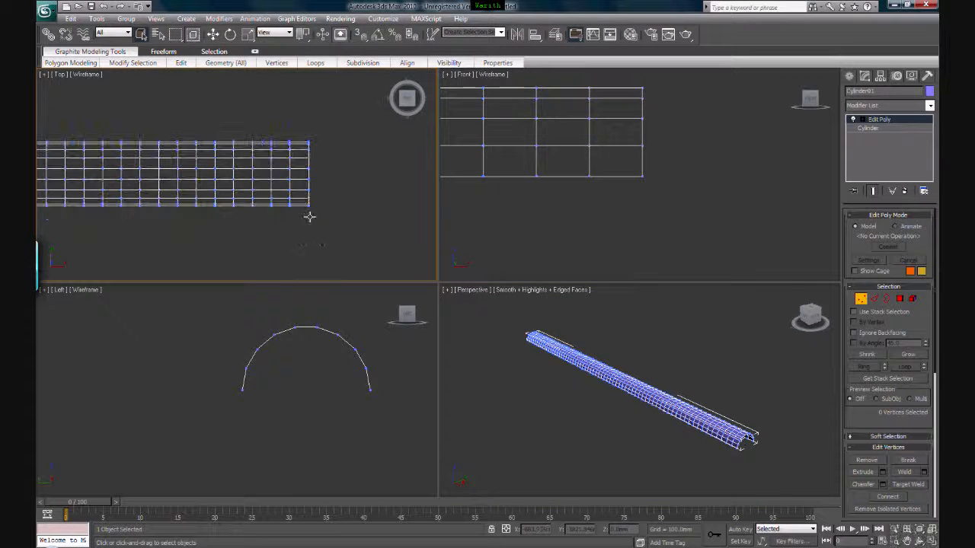
left_click(850, 435)
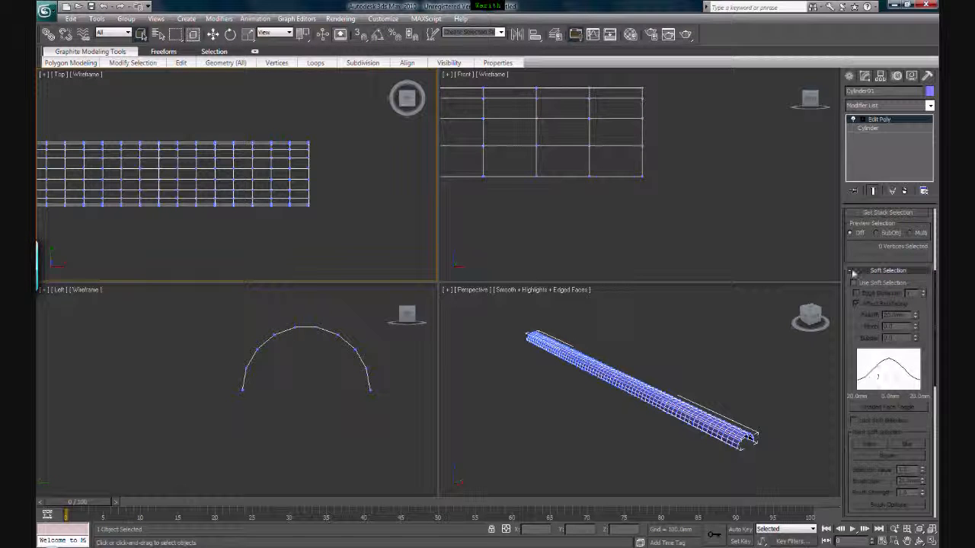
left_click_drag(935, 291, 931, 301)
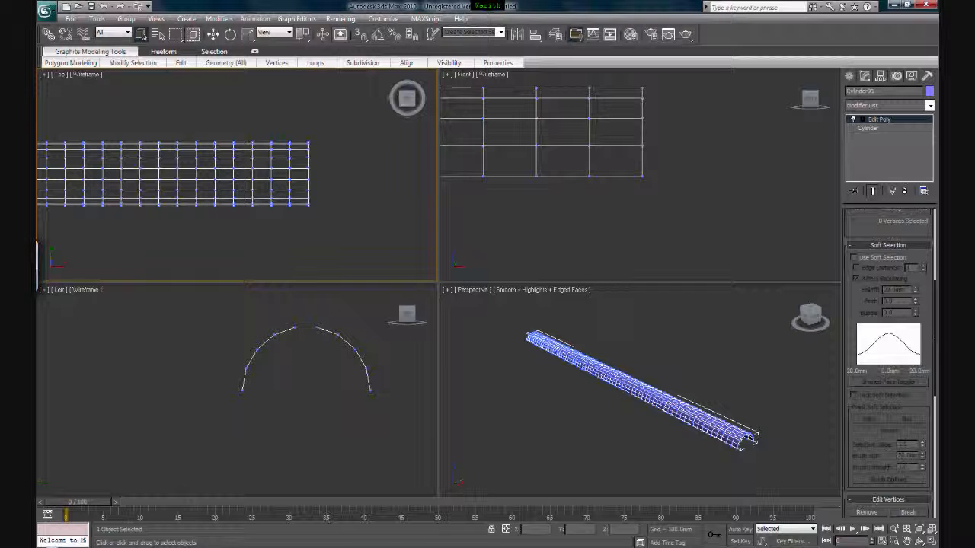
left_click(913, 539)
left_click_drag(583, 374, 610, 391)
right_click(611, 392)
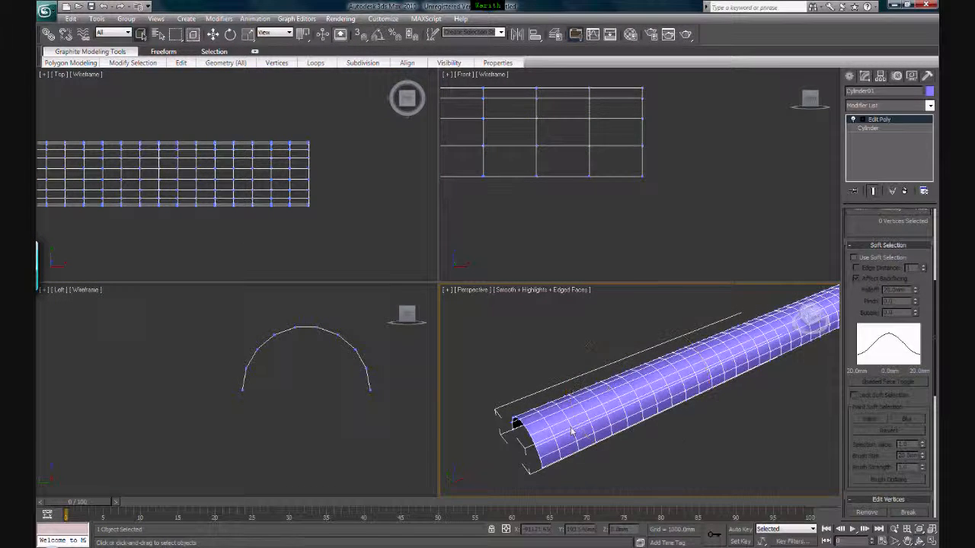
left_click(854, 258)
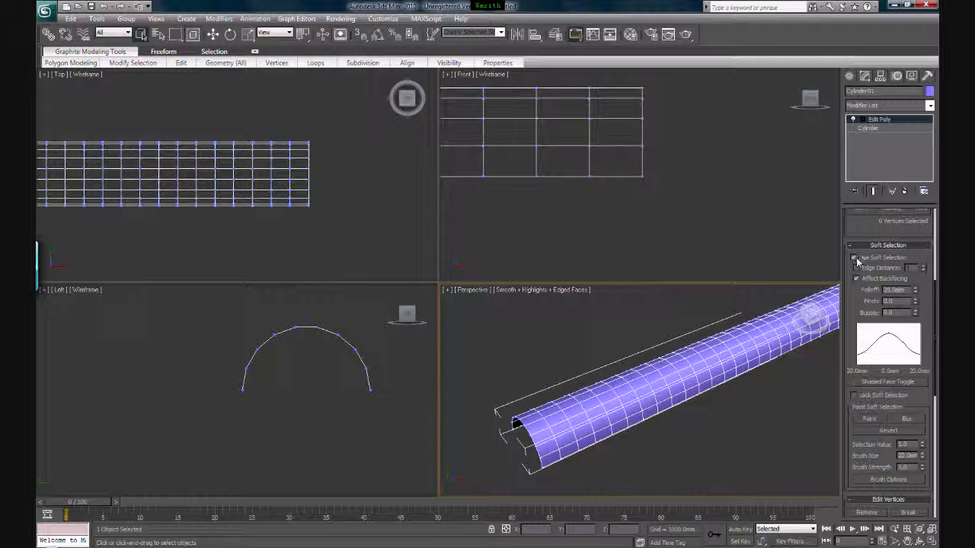
Select the vertices along the shell's far-left edge in the Top view and increase the soft selection falloff to about 6758 mm
middle_click_drag(326, 173, 383, 181)
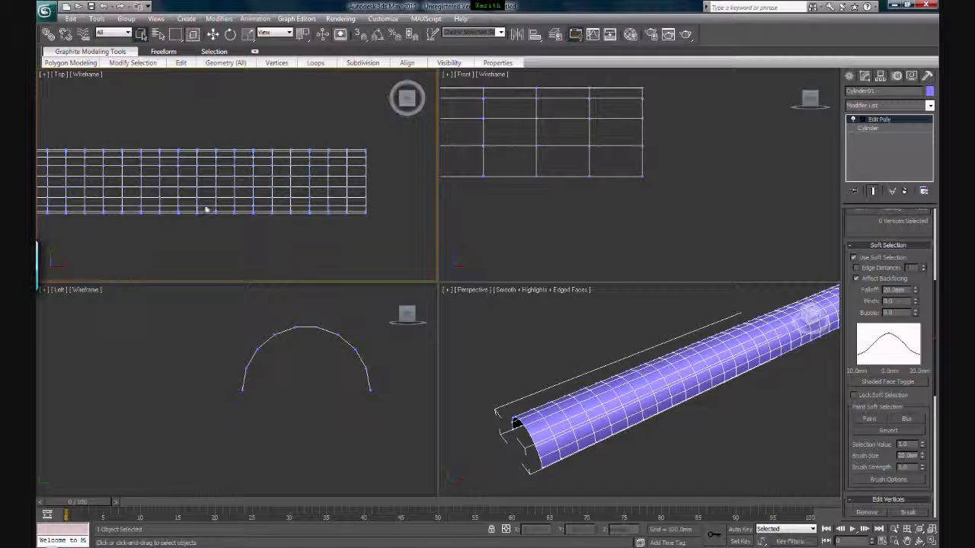
scroll(229, 198, "down", 3)
scroll(260, 191, "up", 6)
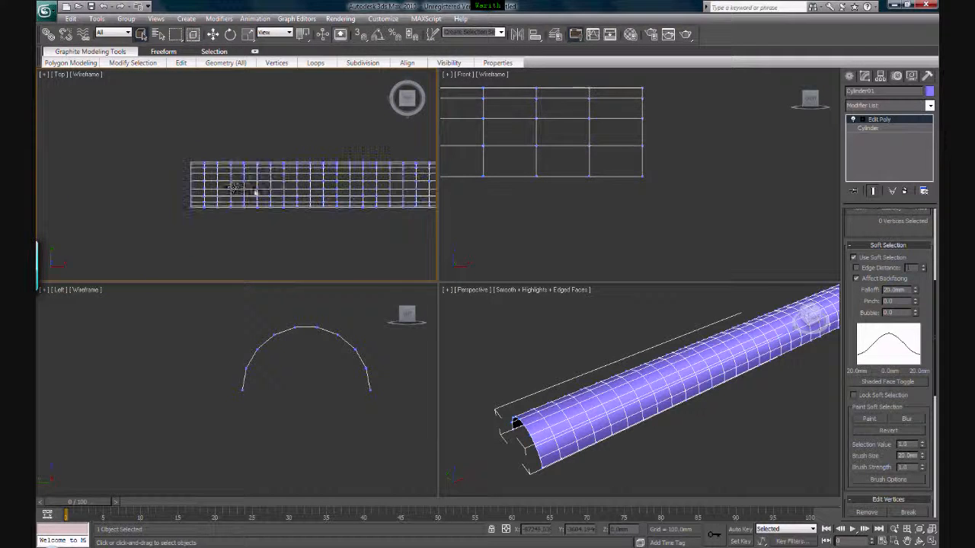
middle_click_drag(336, 186, 228, 192)
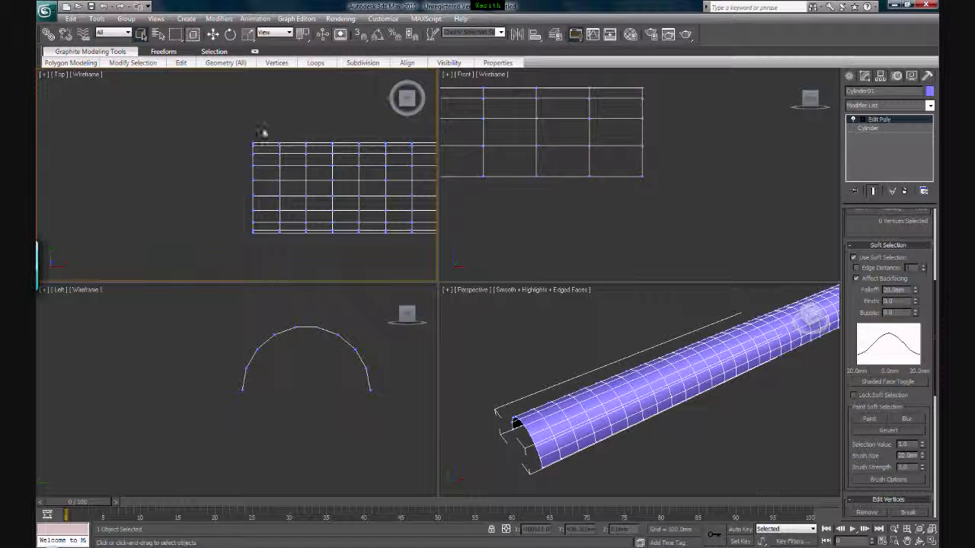
left_click_drag(264, 118, 237, 256)
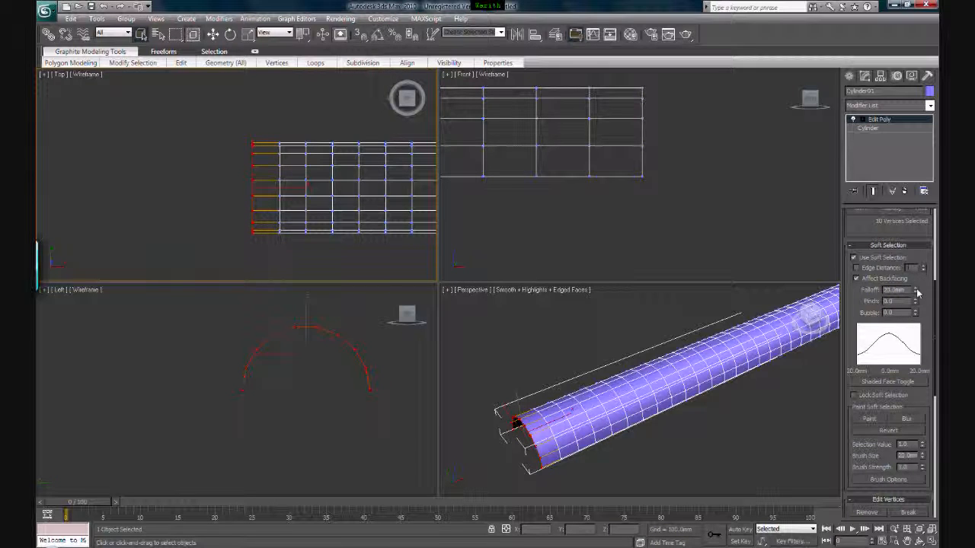
left_click_drag(915, 197, 942, 529)
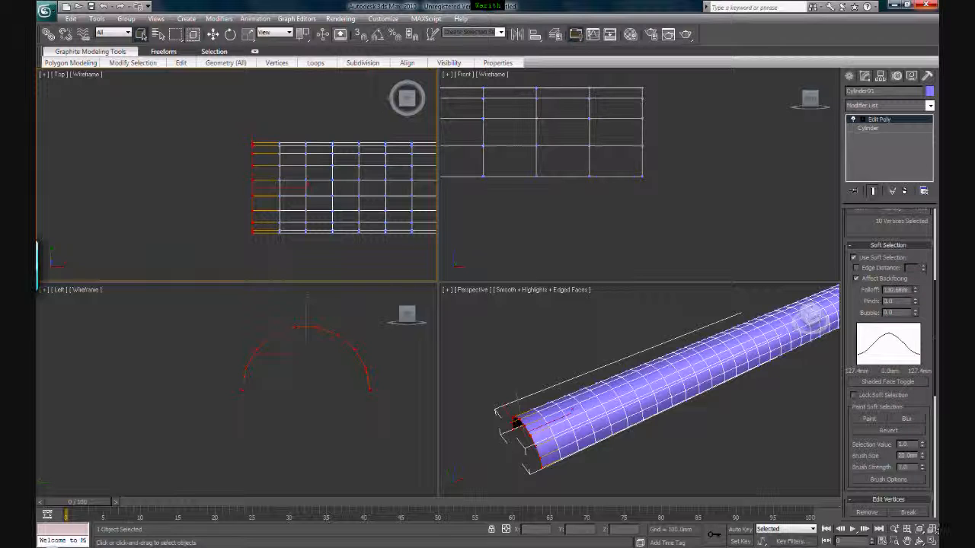
left_click_drag(939, 140, 856, 253)
Reselect the shell's end row of vertices in the Top view and move it outward and sideways to start a bend
left_click(716, 467)
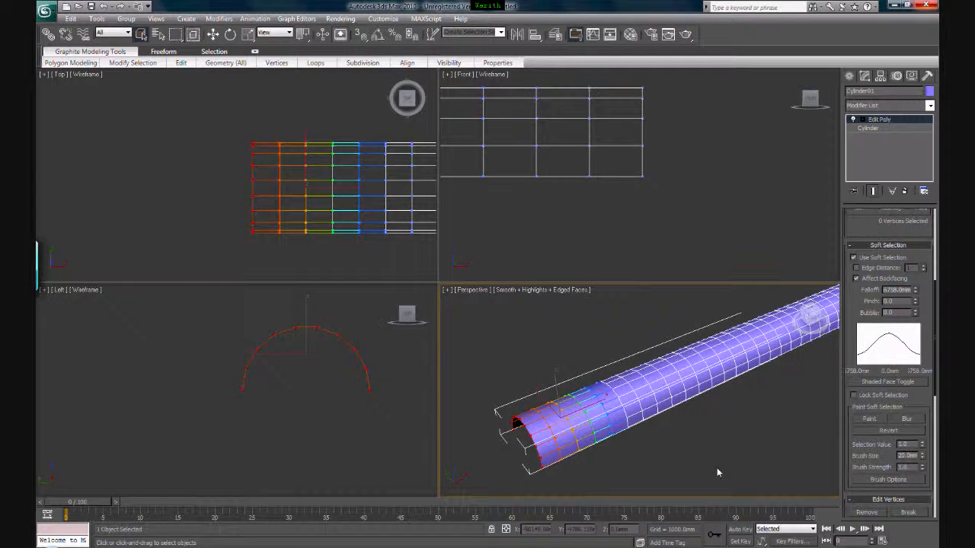
left_click(531, 411)
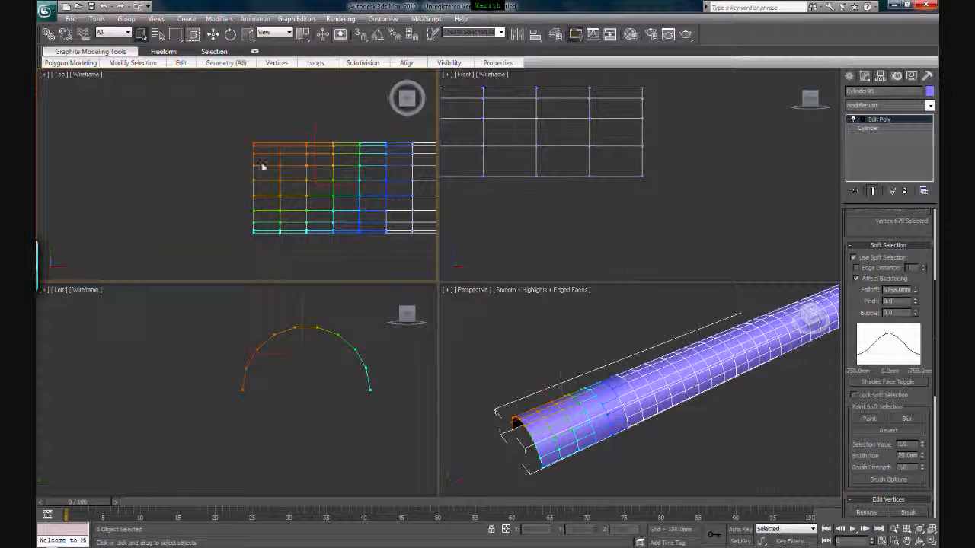
middle_click_drag(374, 173, 320, 189)
left_click_drag(190, 239, 186, 260)
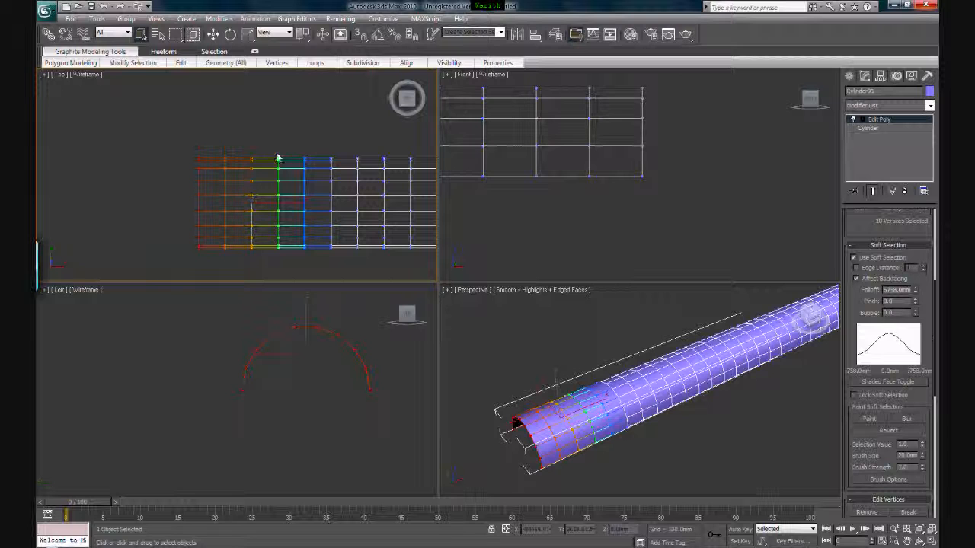
middle_click_drag(247, 153, 276, 144)
left_click_drag(234, 130, 213, 250)
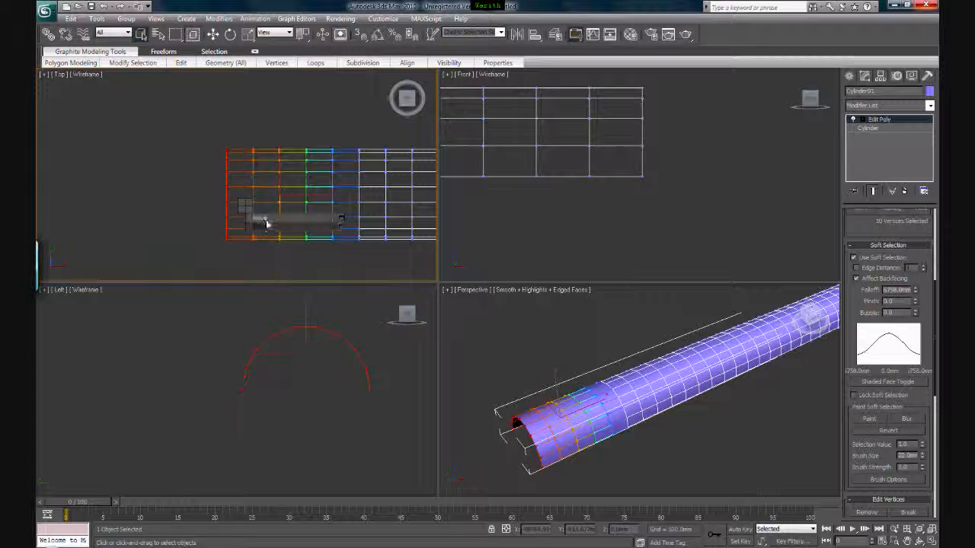
key("w")
left_click_drag(292, 179, 255, 158)
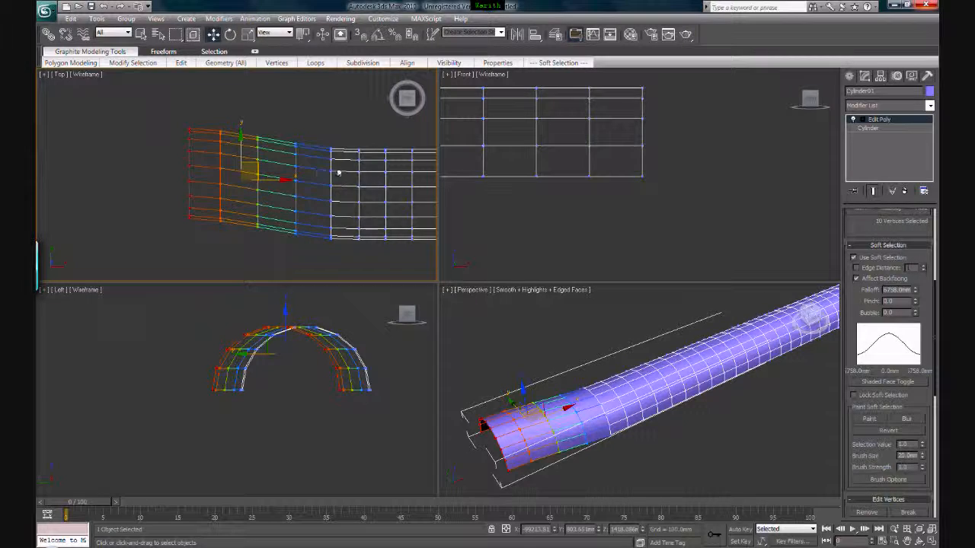
Increase the soft selection falloff to about 13,000 mm and move the end vertices farther outward and sideways for a smoother bend
scroll(338, 174, "down", 2)
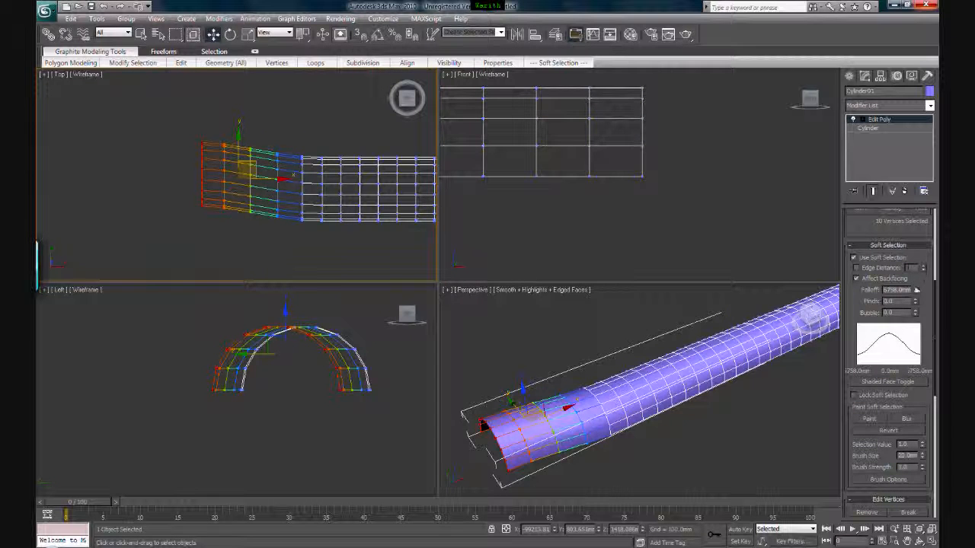
left_click_drag(917, 285, 918, 216)
middle_click_drag(328, 171, 296, 198)
left_click_drag(272, 177, 230, 156)
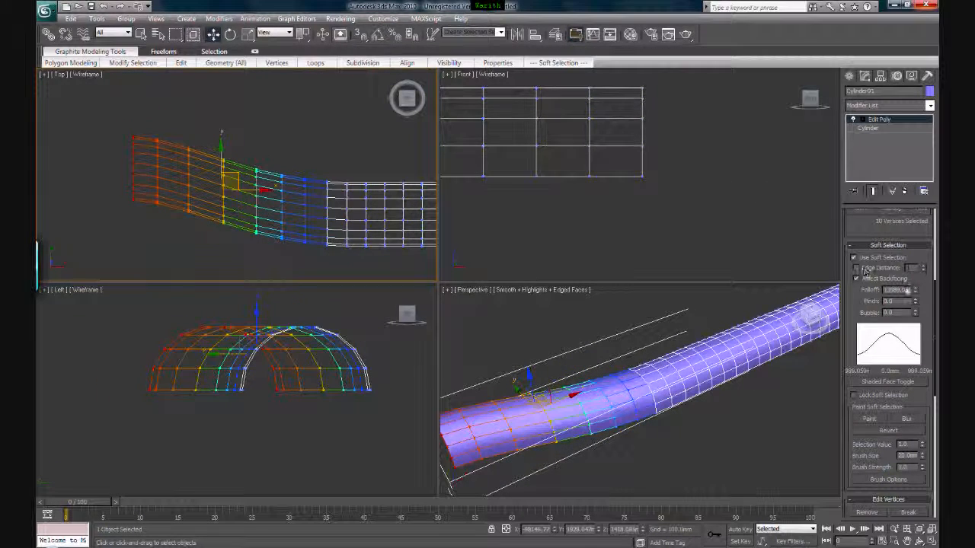
Reduce the soft selection falloff to about 5176 mm and undo a trial sideways move of the end vertices
left_click_drag(916, 295, 911, 328)
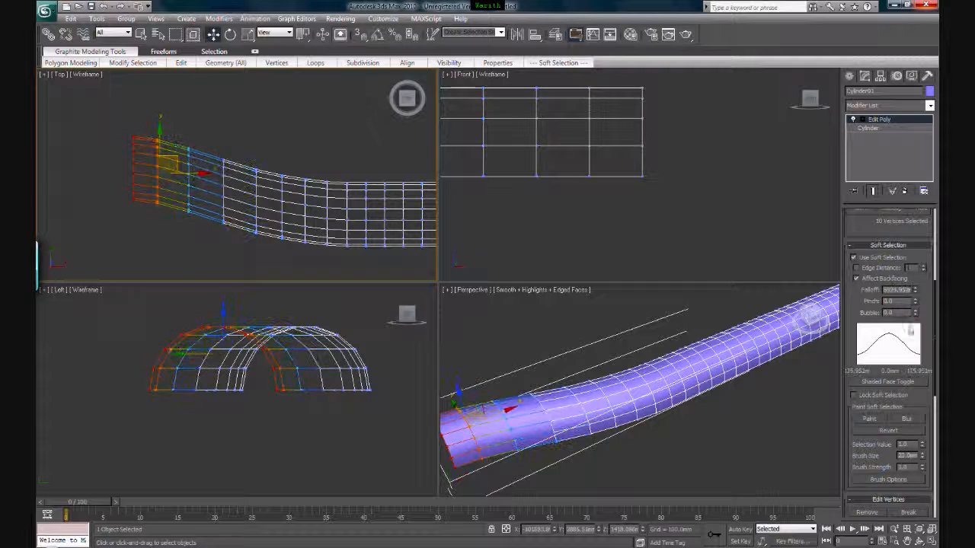
left_click_drag(177, 166, 178, 128)
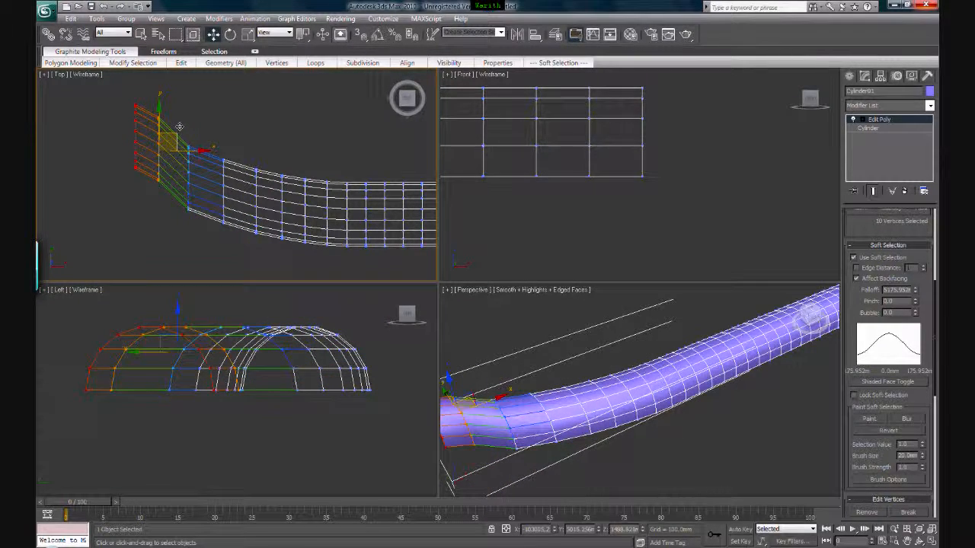
key("ctrl+z")
middle_click_drag(512, 373, 544, 366)
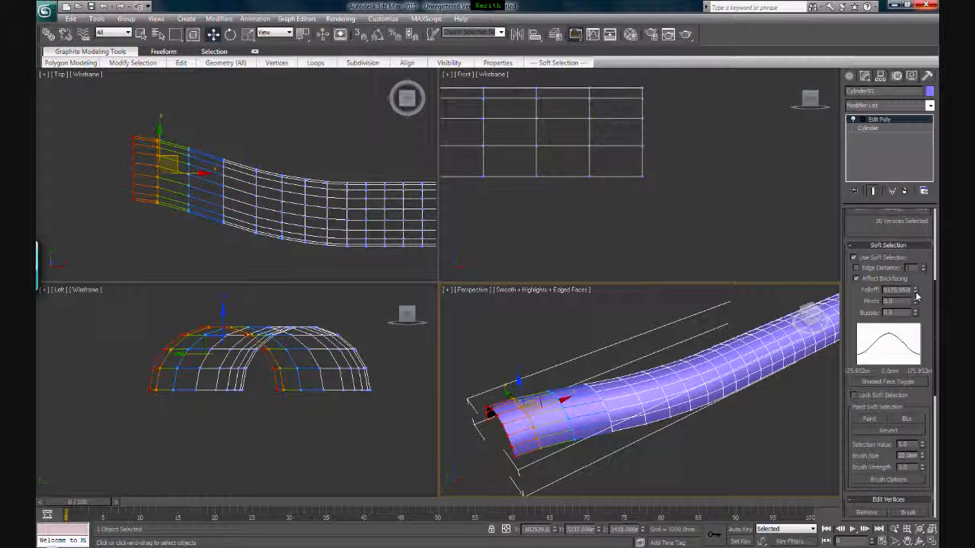
Select all vertices of the bent end section and the adjoining straight stretch in the Top view
scroll(216, 228, "down", 8)
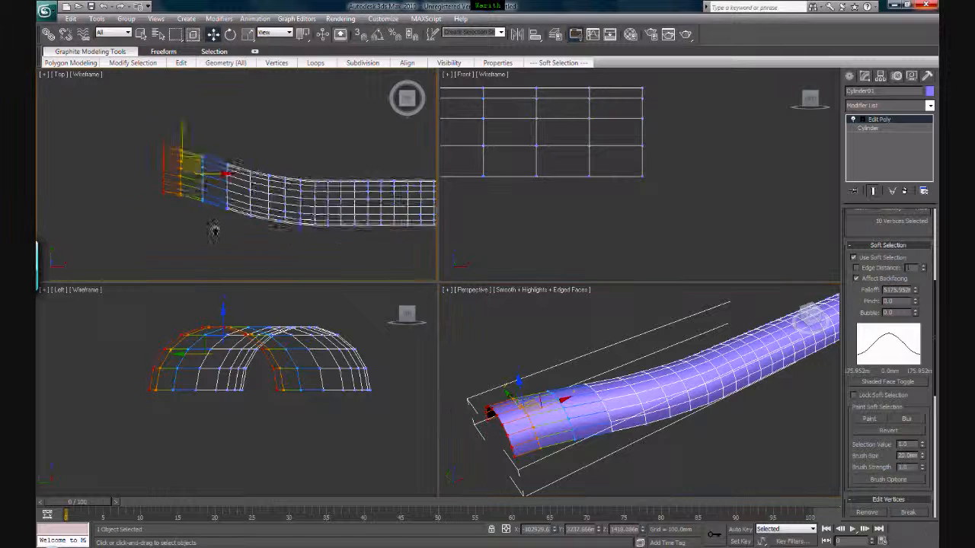
middle_click_drag(301, 200, 231, 204)
scroll(234, 146, "up", 2)
middle_click_drag(204, 144, 206, 173)
left_click_drag(218, 170, 97, 255)
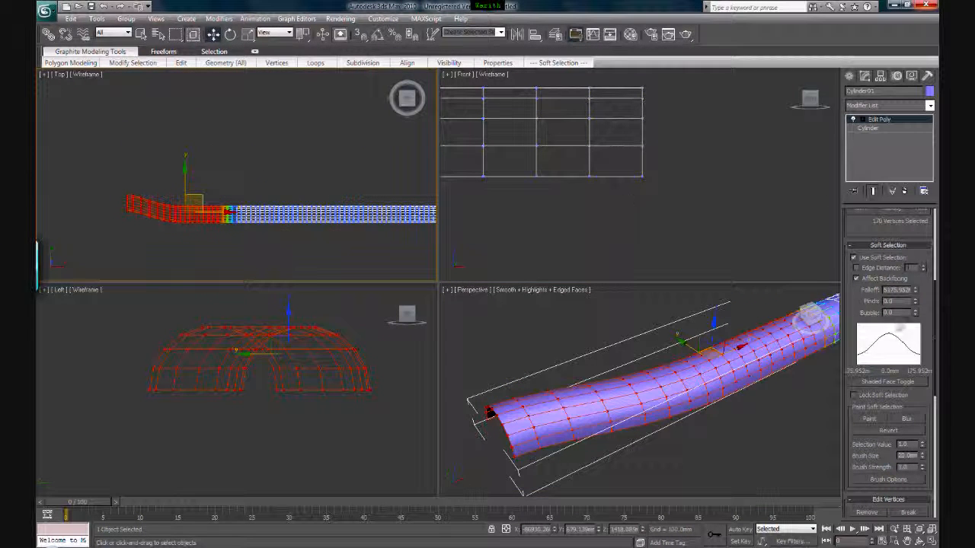
Increase the soft selection falloff to about 32,816 mm and move the selected end section sideways in the Top view
left_click_drag(915, 291, 910, 15)
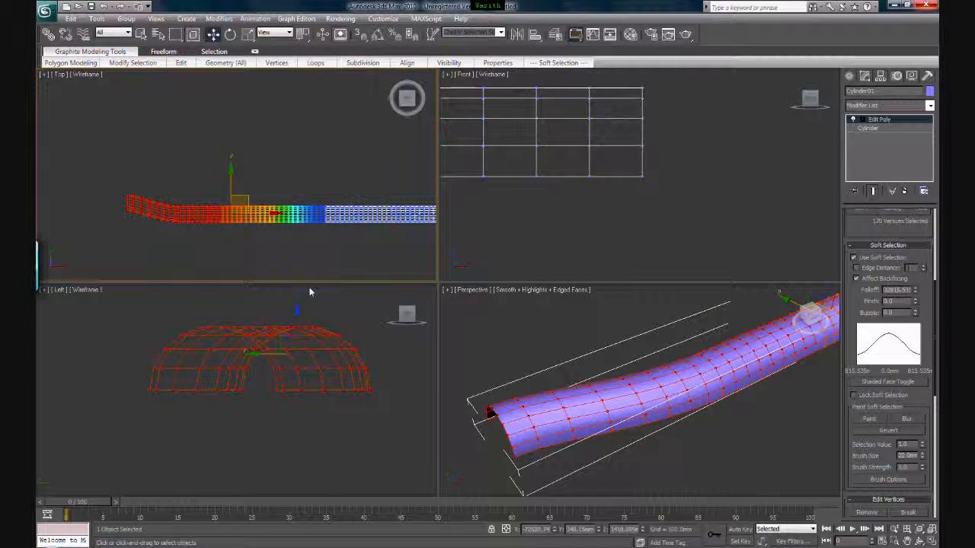
left_click_drag(249, 205, 236, 150)
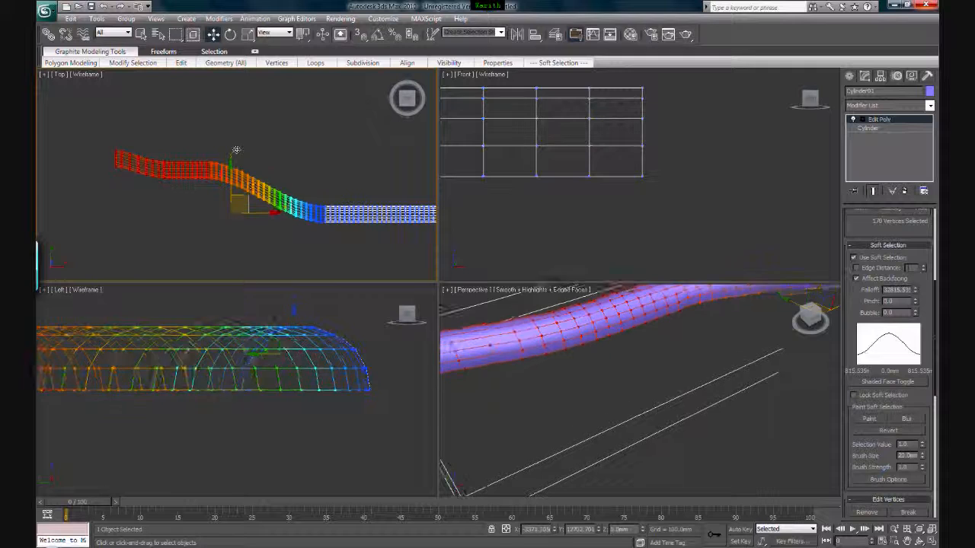
middle_click_drag(265, 162, 217, 185)
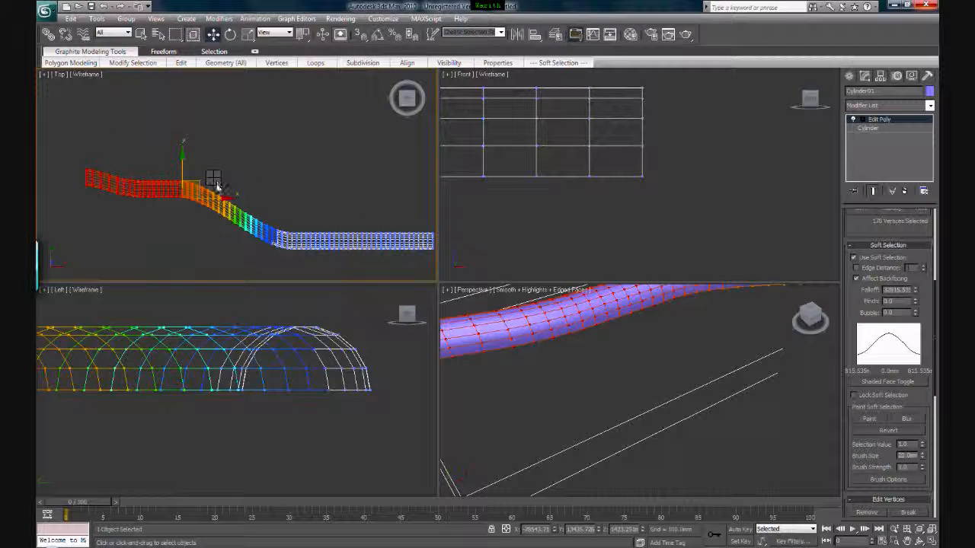
Rotate the selected end section in the Top view so that it turns sharply away from the straight stretch
left_click(230, 34)
left_click_drag(210, 153, 257, 206)
middle_click_drag(714, 382, 634, 421)
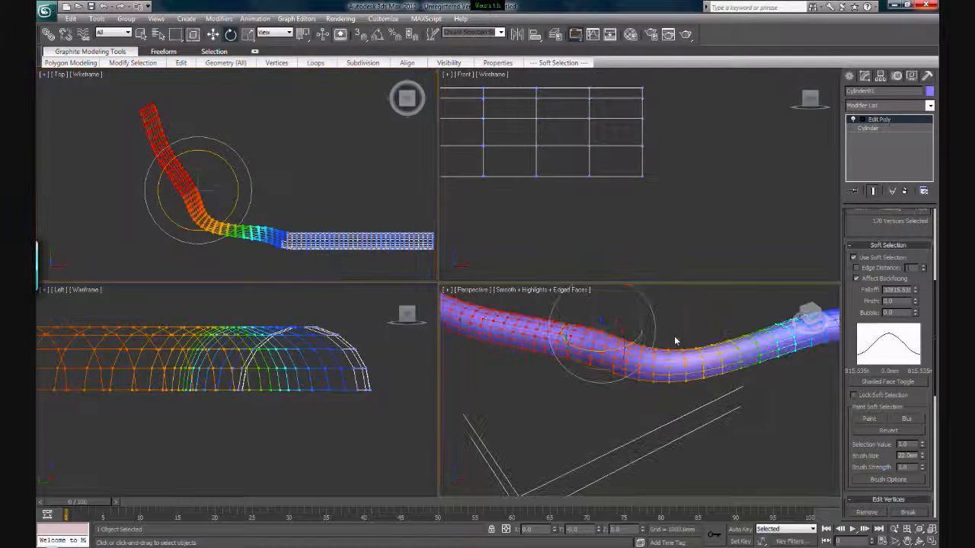
middle_click_drag(675, 340, 688, 387)
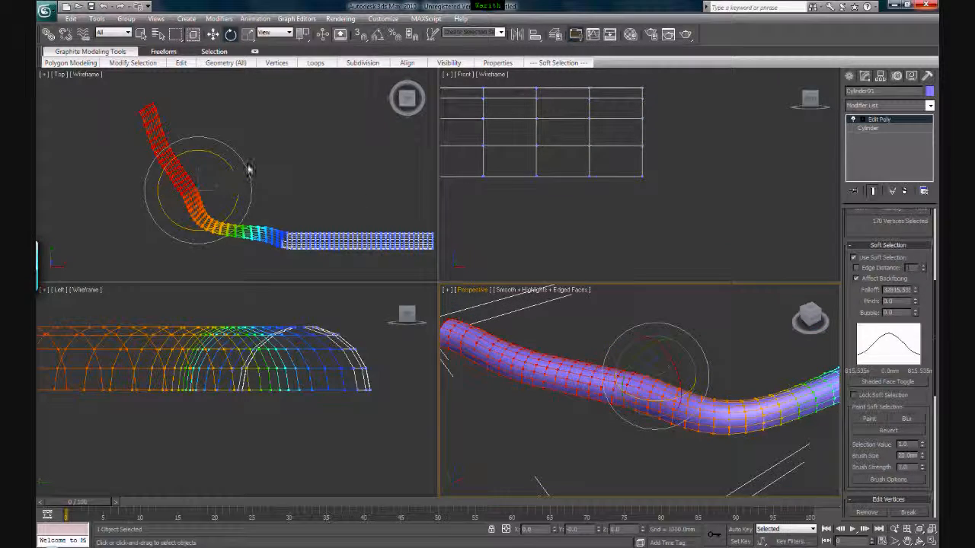
Try rotating the bent end section much farther in the Top view, and undo these extra rotations
left_click_drag(249, 171, 279, 358)
scroll(620, 387, "up", 5)
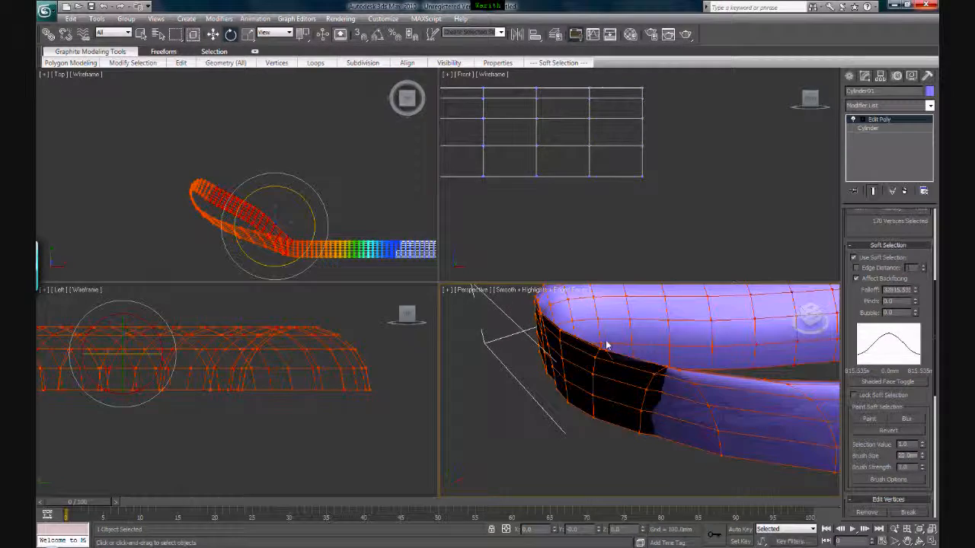
middle_click_drag(624, 370, 608, 396)
scroll(297, 224, "down", 5)
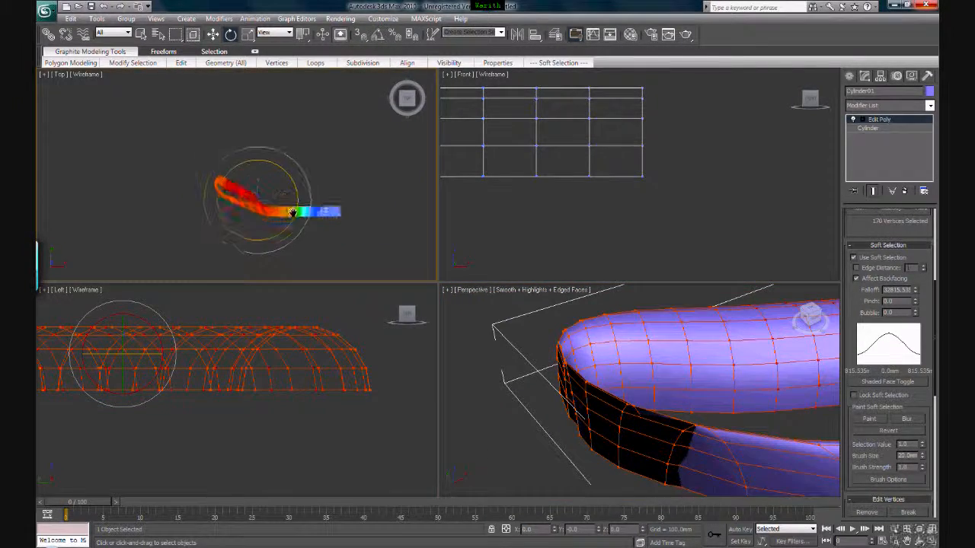
left_click_drag(310, 235, 311, 185)
left_click_drag(310, 250, 341, 207)
key("ctrl+z")
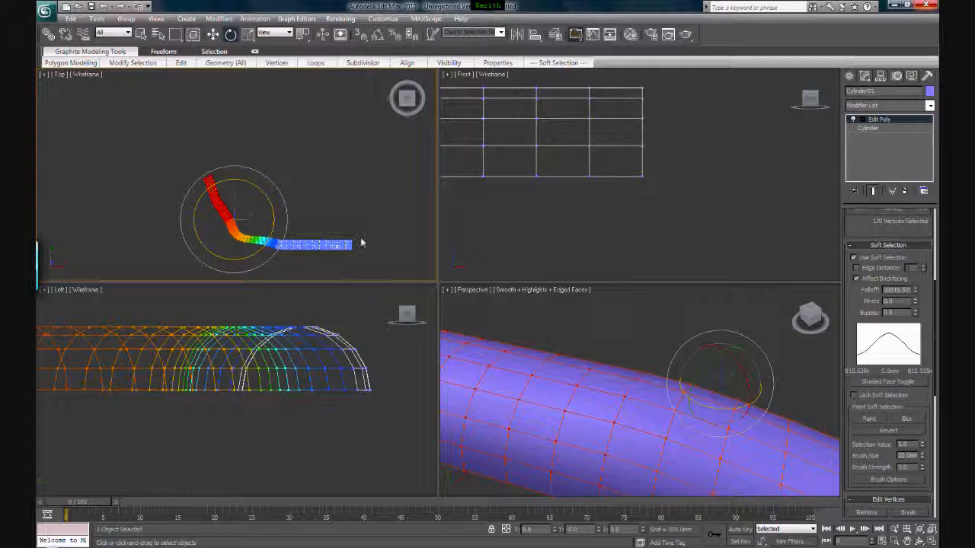
Select the vertices of the opposite straight end in the Top view, rotate them into a second bend, and clear the selection
middle_click_drag(361, 239, 351, 209)
left_click(344, 189)
left_click_drag(364, 179, 309, 233)
left_click_drag(354, 207, 341, 283)
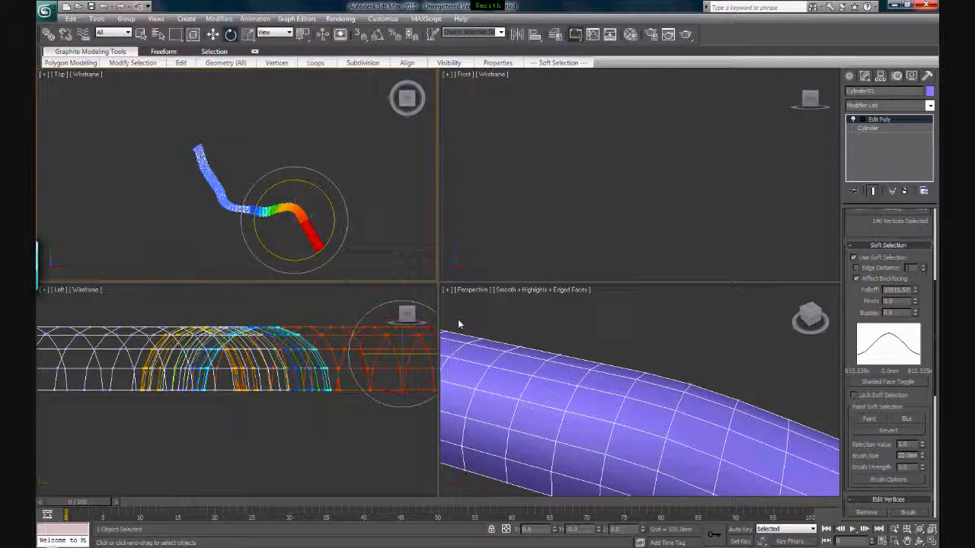
scroll(528, 400, "down", 10)
middle_click_drag(743, 353, 678, 360)
left_click(611, 337)
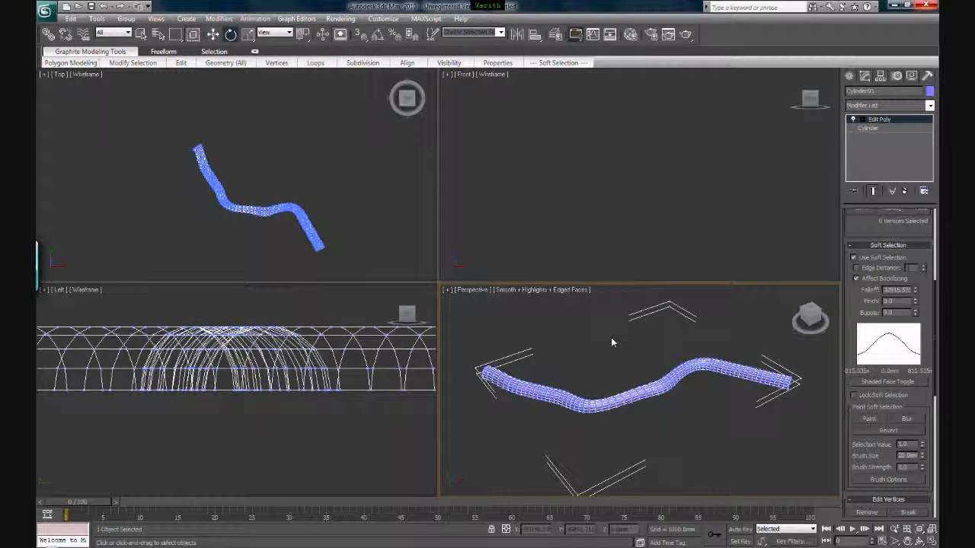
Select the top vertices along the shell's newly bent end section in the Left view
middle_click_drag(358, 390, 389, 439)
scroll(343, 384, "down", 5)
middle_click_drag(353, 379, 248, 364)
scroll(274, 373, "up", 5)
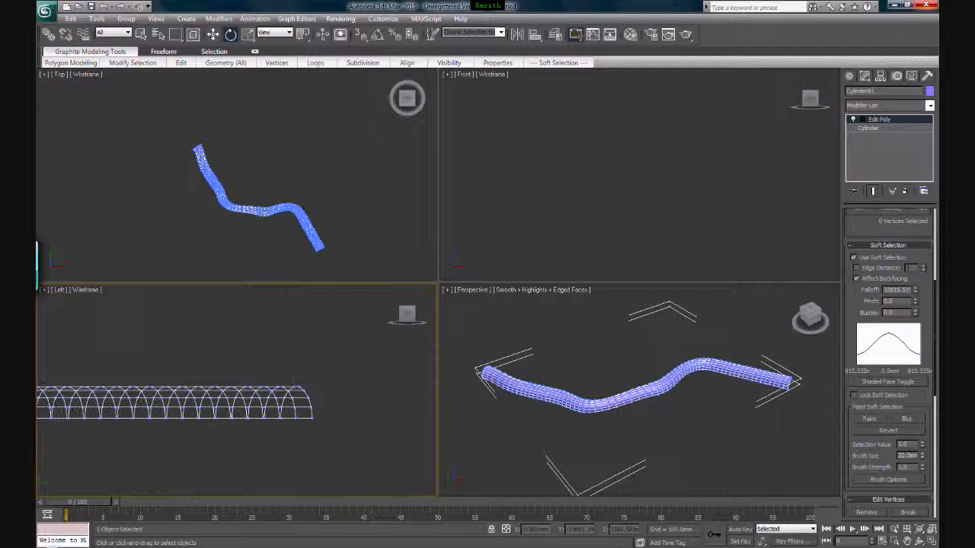
left_click_drag(312, 389, 222, 391)
left_click_drag(222, 391, 236, 358)
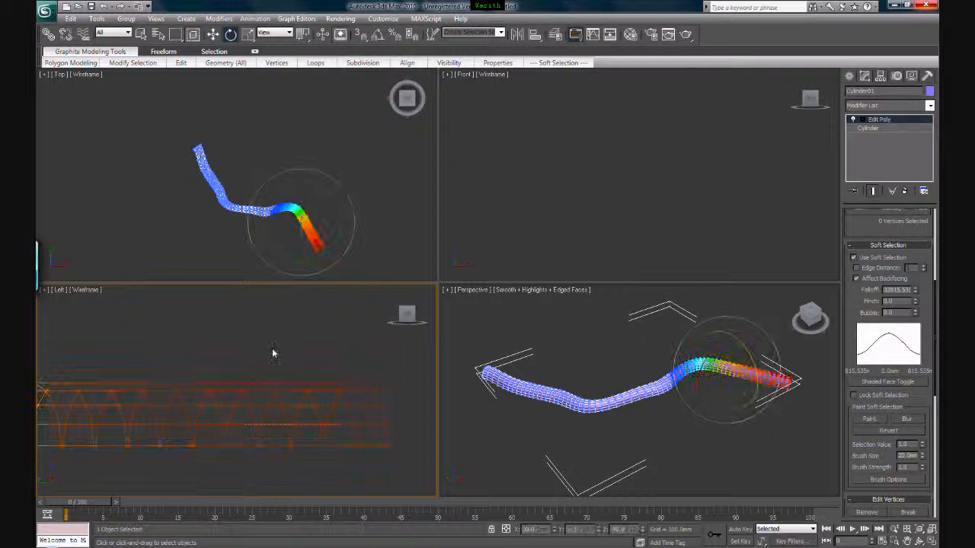
Try moving the selected top vertices upward in the Left view with the wide falloff, and undo the move
right_click(297, 368)
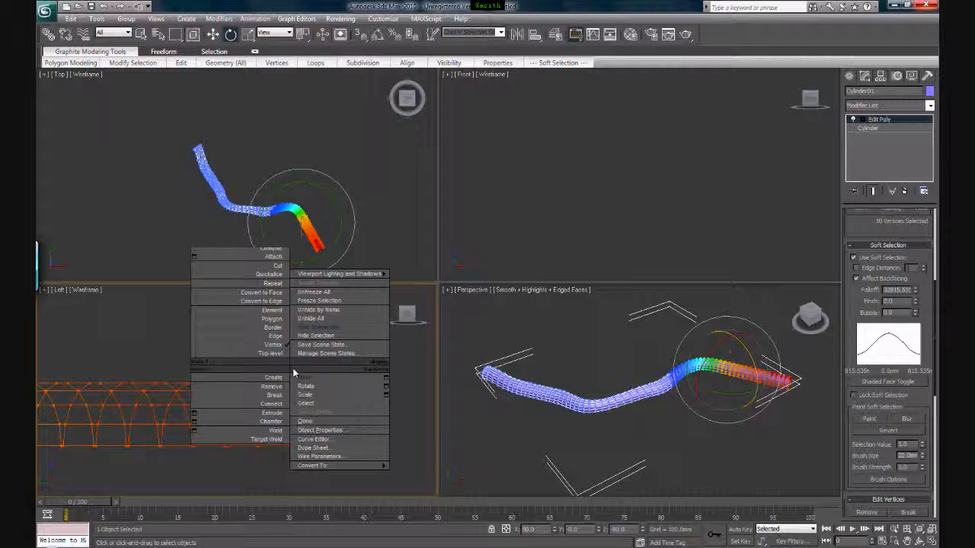
left_click(339, 378)
left_click_drag(318, 383, 318, 417)
scroll(318, 417, "down", 3)
left_click_drag(177, 397, 175, 278)
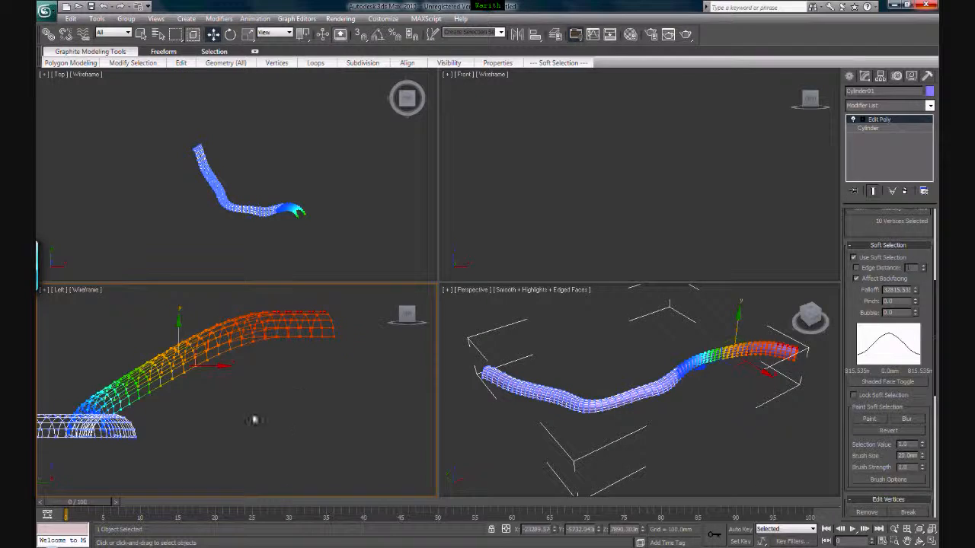
key("ctrl+z")
key("ctrl+z")
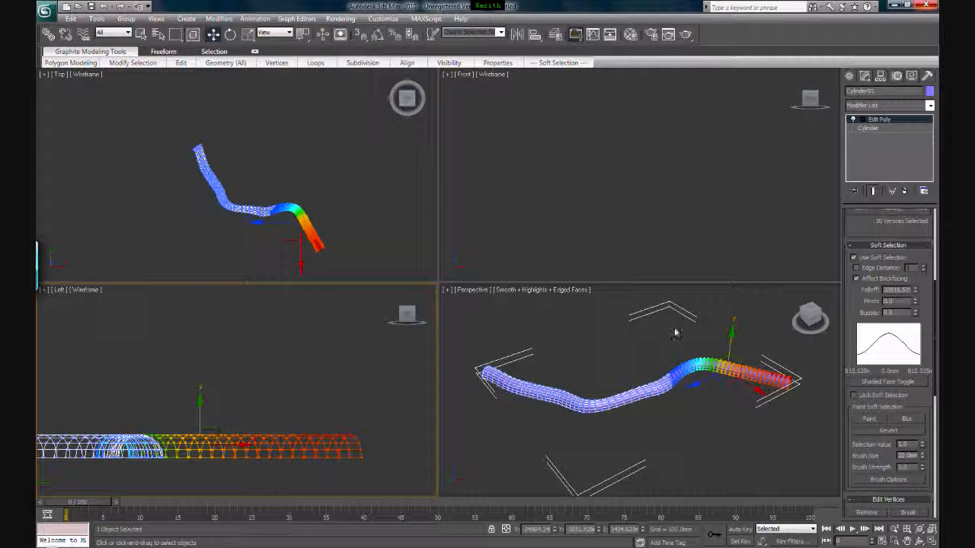
Turn on Edge Distance for the soft selection and set it to 3, cancelling a trial upward move
middle_click_drag(362, 395, 337, 366)
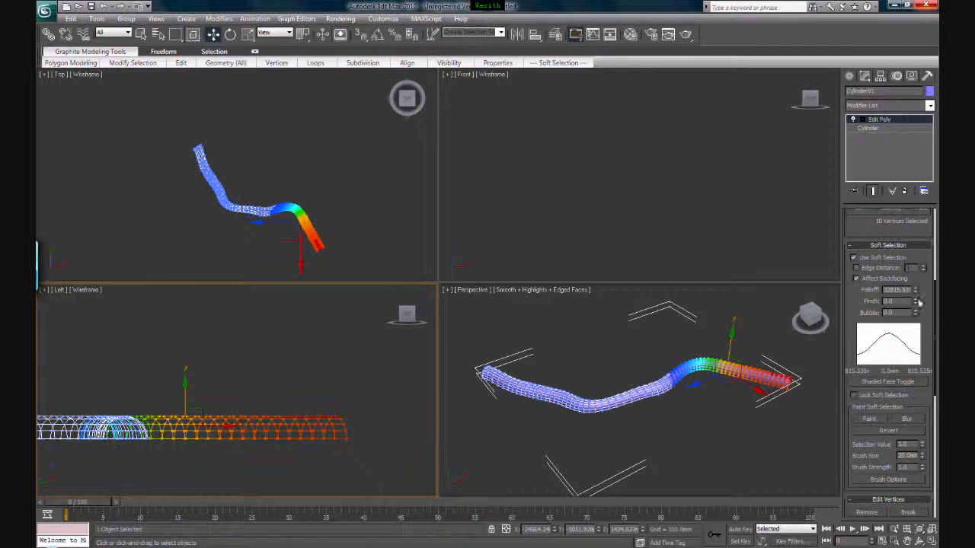
left_click(873, 271)
scroll(338, 457, "up", 3)
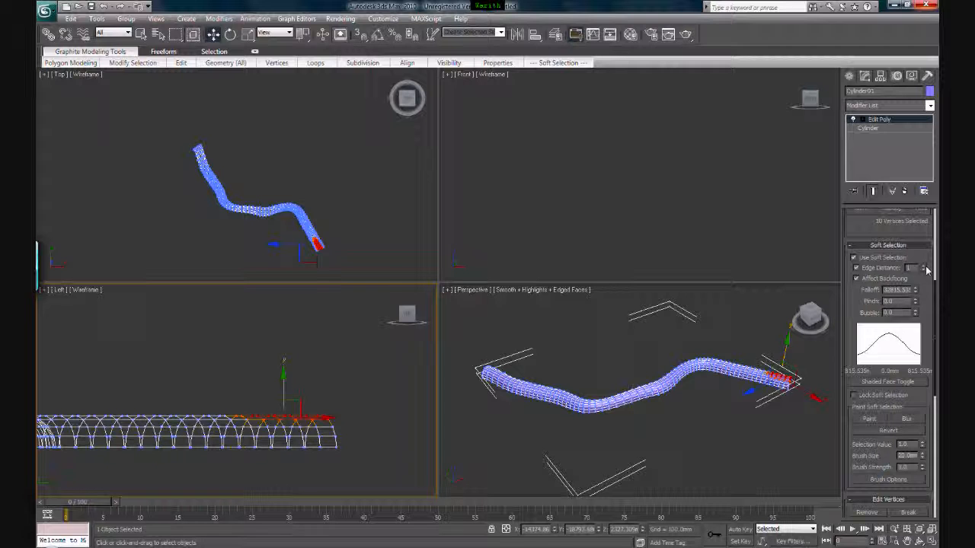
left_click(924, 265)
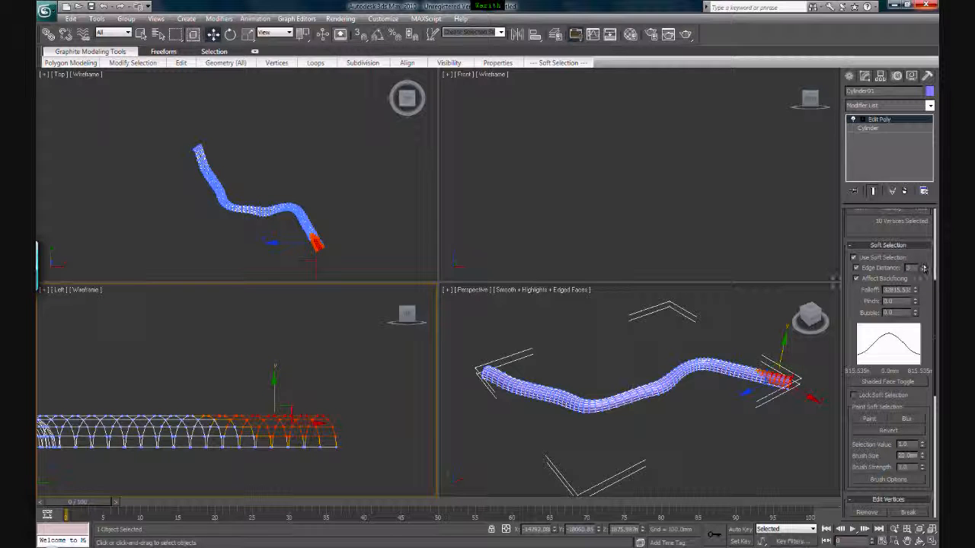
left_click_drag(276, 380, 278, 357)
right_click(278, 356)
Raise the selected top vertices near the shell's end in the Left view to heighten that section
mouse_move(317, 408)
middle_mouse_down()
mouse_move(358, 407)
mouse_move(326, 403)
middle_mouse_up()
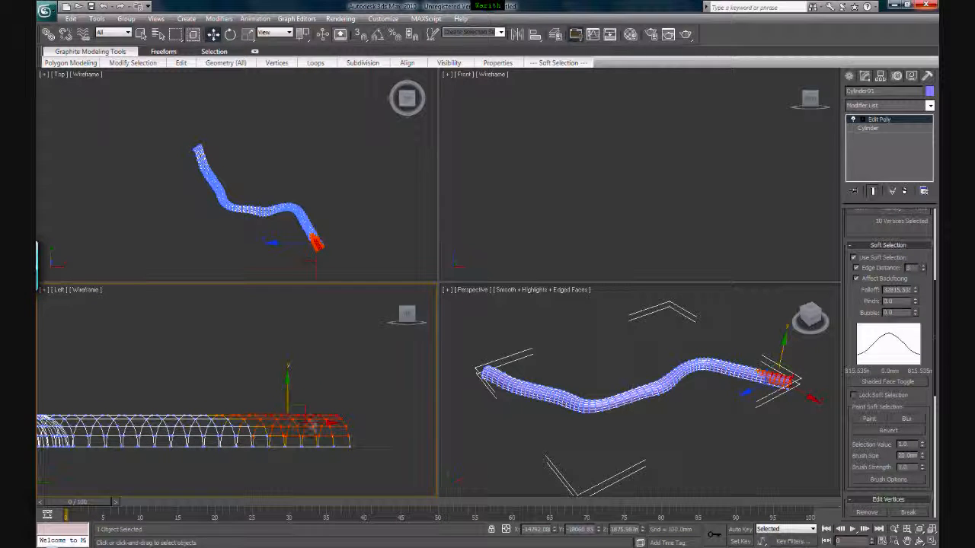
scroll(327, 430, "up", 3)
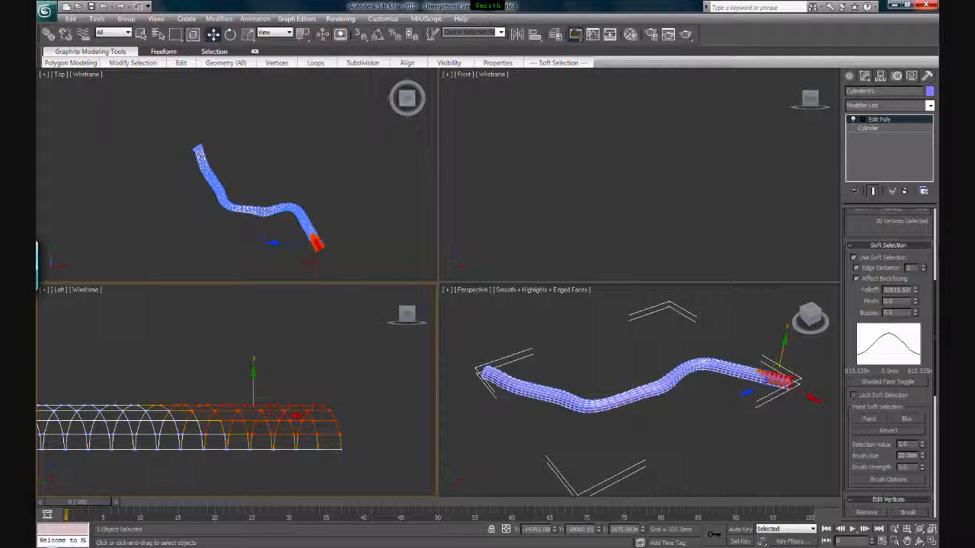
left_click_drag(252, 385, 256, 350)
scroll(215, 244, "up", 2)
middle_click_drag(234, 233, 263, 220)
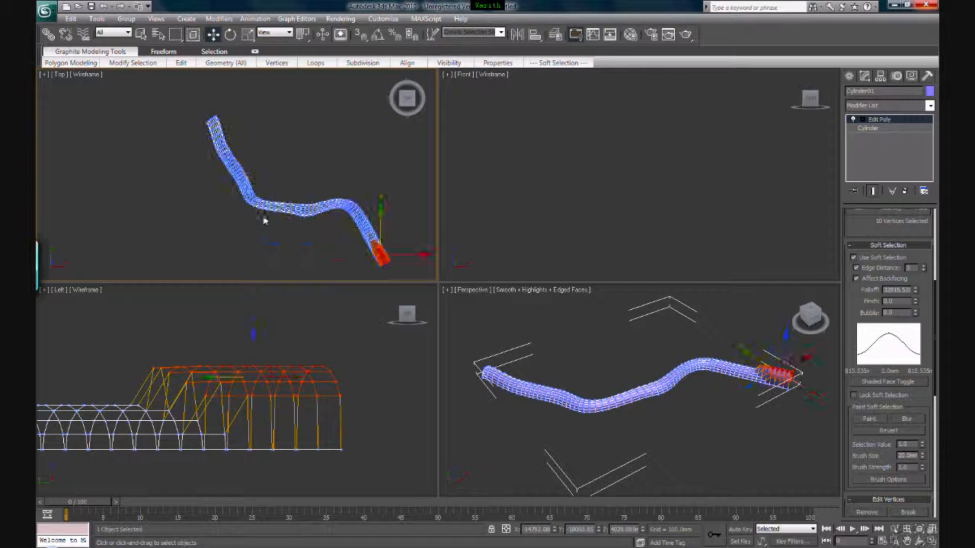
Select the top vertices of the curved middle stretch in the Left view and move them upward
scroll(199, 429, "down", 2)
middle_click_drag(133, 423, 251, 398)
middle_click_drag(128, 371, 357, 386)
left_click_drag(372, 371, 272, 392)
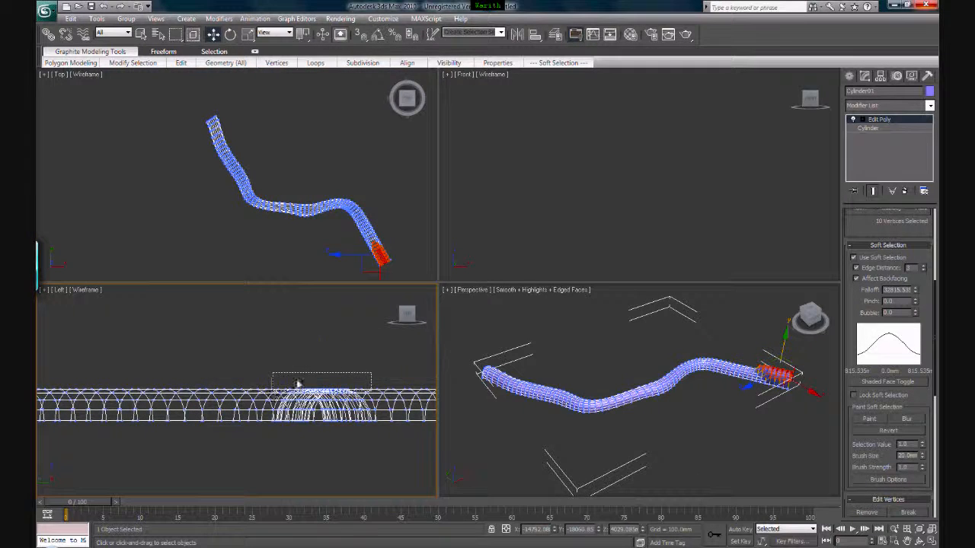
left_click_drag(321, 361, 323, 333)
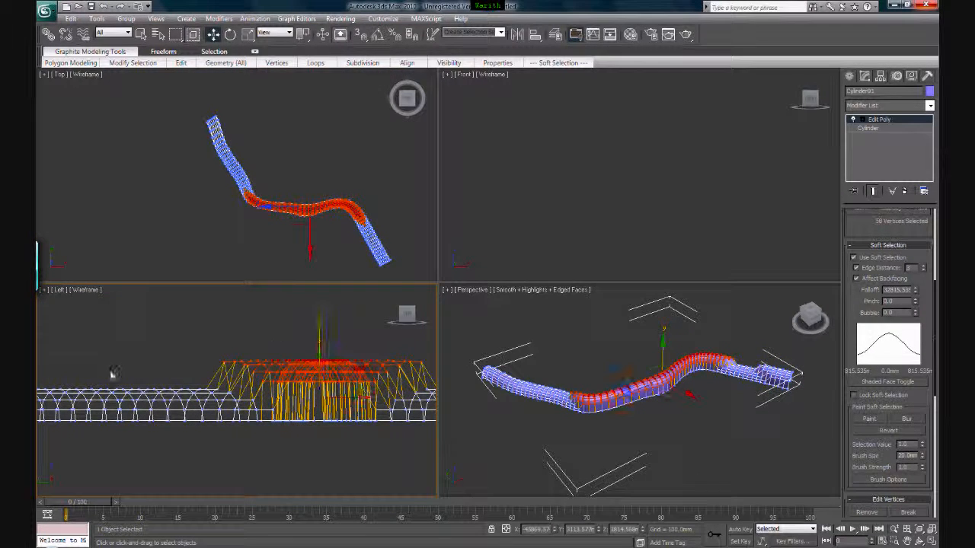
Select the top vertices of the stretch leading to the other end in the Left view and raise them slightly
middle_click_drag(125, 381, 250, 410)
left_click_drag(240, 360, 79, 428)
left_click_drag(286, 394, 90, 428)
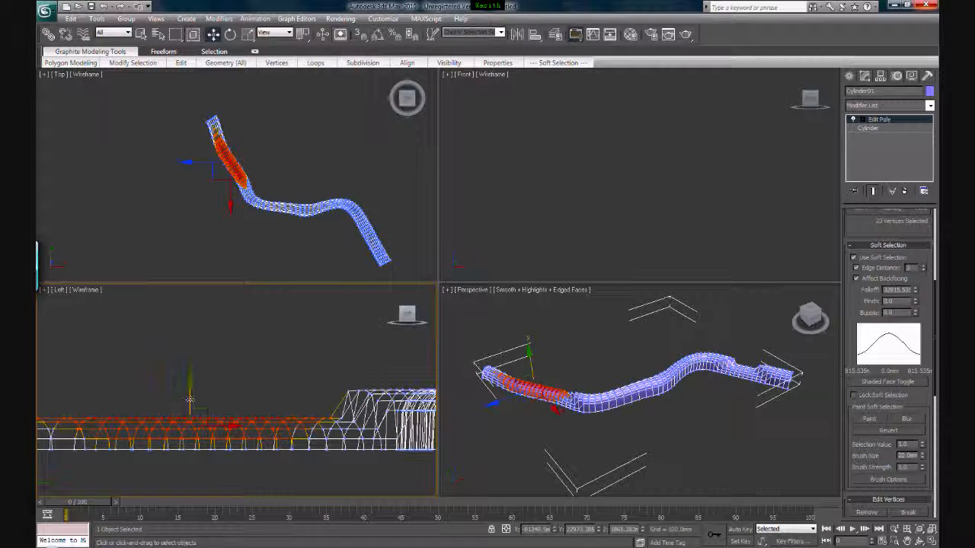
left_click_drag(191, 399, 190, 384)
Select the vertices across the nearly straight middle stretch in the Top view and activate the Scale tool
middle_click_drag(164, 338, 348, 352)
middle_click_drag(312, 191, 308, 177)
scroll(308, 177, "up", 4)
left_click_drag(332, 185, 306, 260)
middle_click_drag(373, 180, 287, 230)
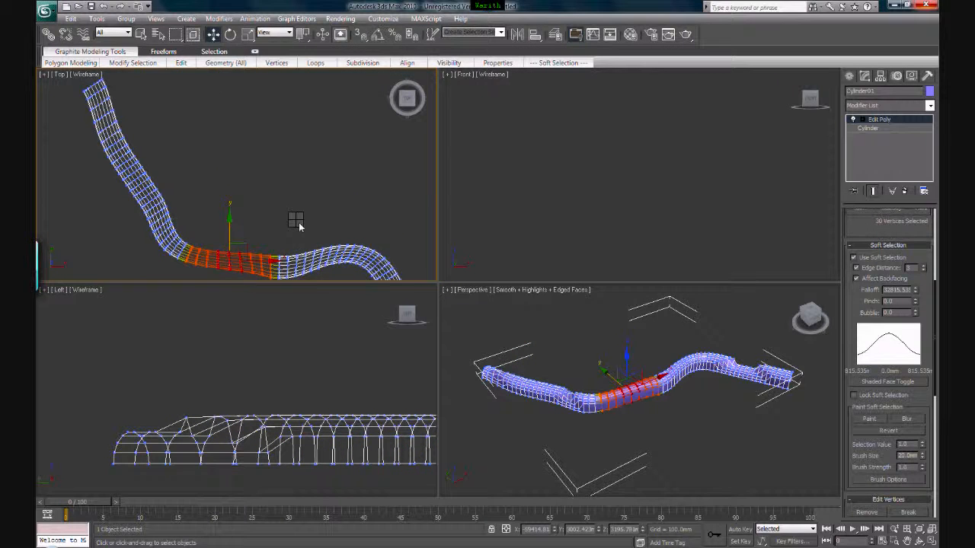
right_click(298, 225)
left_click(325, 246)
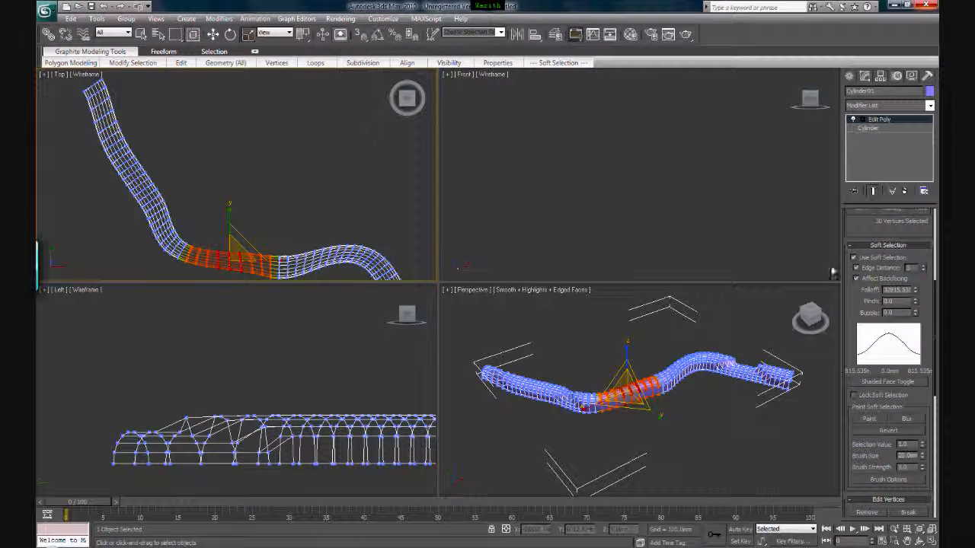
Turn off Edge Distance, reduce the falloff to about 16,736 mm, and scale up the selected middle stretch in the Top view
left_click(881, 271)
middle_click_drag(274, 226, 283, 216)
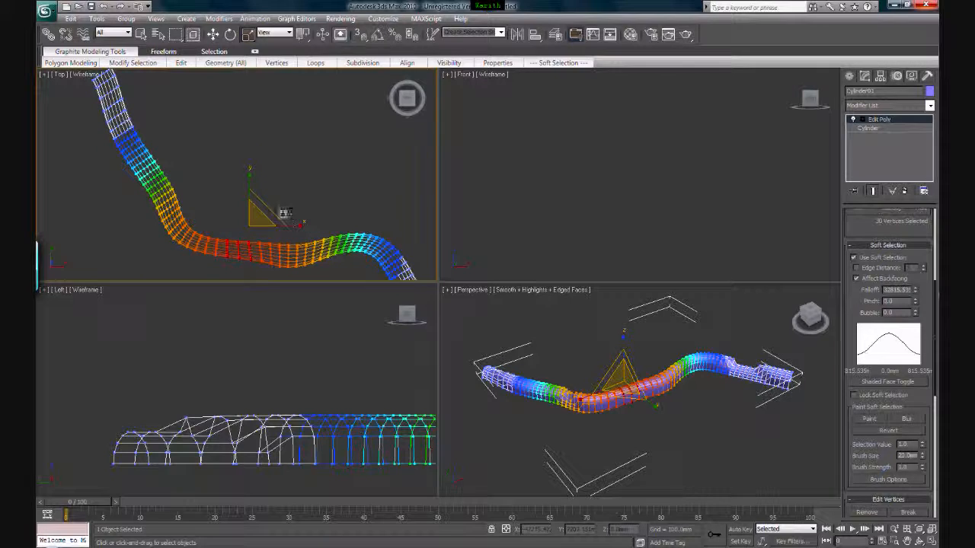
left_click_drag(914, 293, 915, 343)
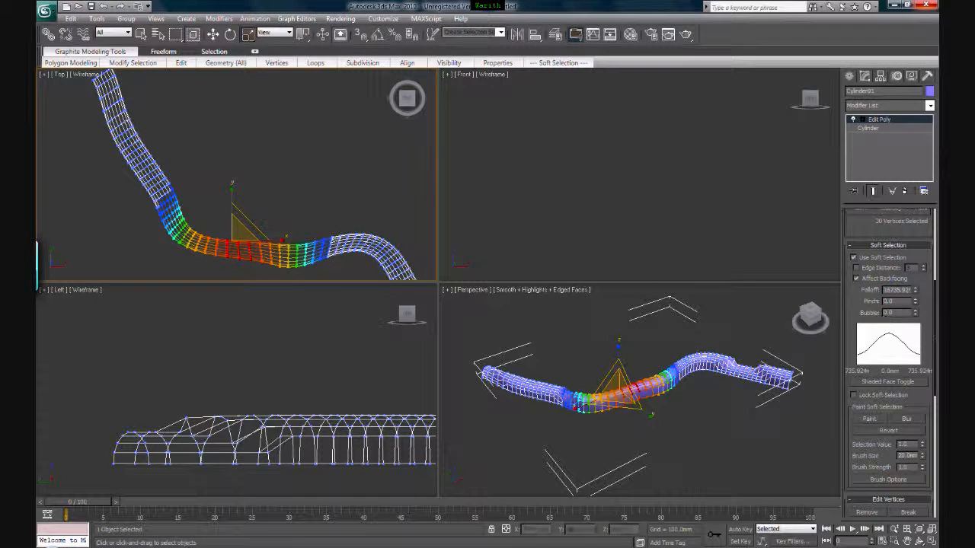
middle_click_drag(300, 236, 306, 221)
left_click_drag(257, 208, 261, 160)
Select the vertices of the long slanted end stretch in the Top view and scale them to about 130% in X and Y
middle_click_drag(194, 138, 256, 176)
left_click_drag(192, 170, 249, 173)
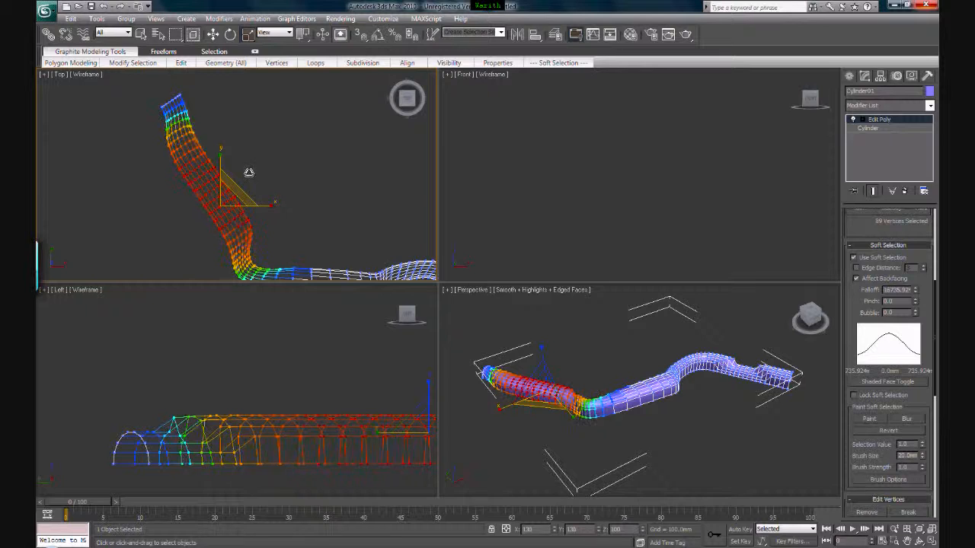
Inspect the raised sections of the shell in the Perspective view and leave vertex editing
middle_click_drag(646, 407, 518, 424)
scroll(603, 414, "up", 4)
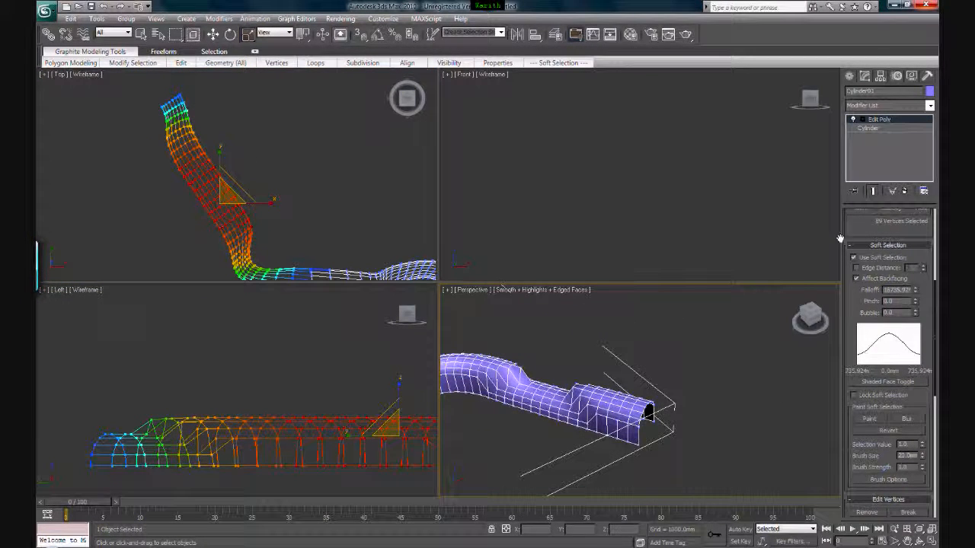
scroll(355, 356, "down", 2)
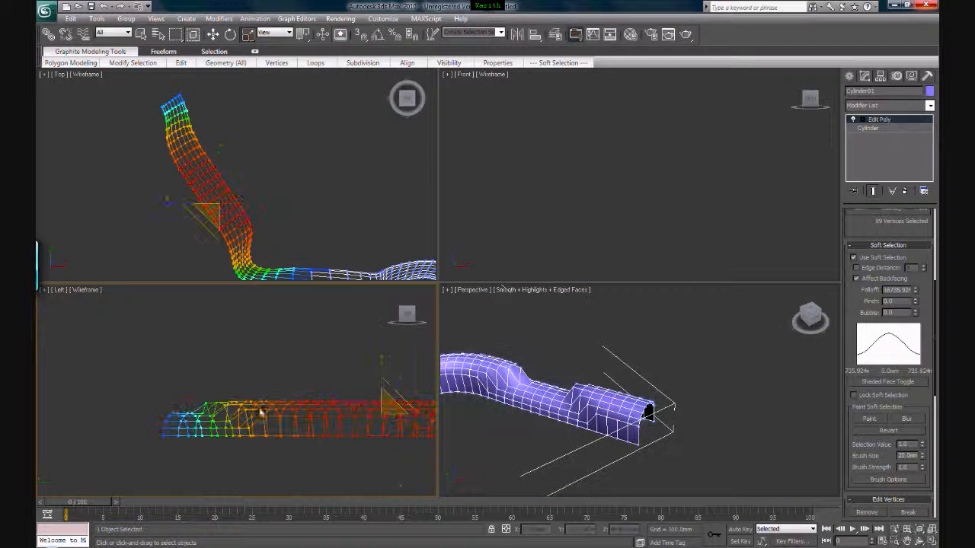
middle_click_drag(342, 399, 267, 407)
middle_click_drag(548, 412, 619, 406)
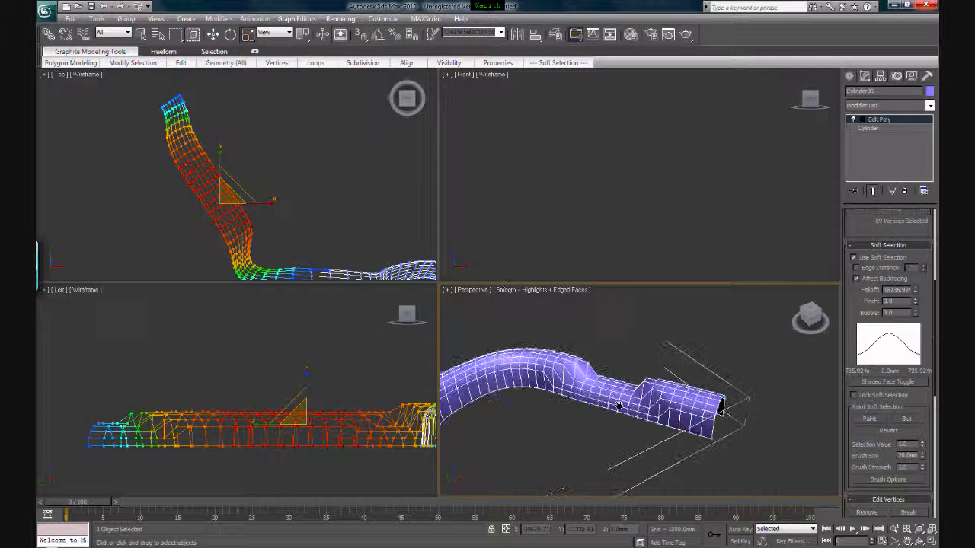
scroll(906, 236, "up", 5)
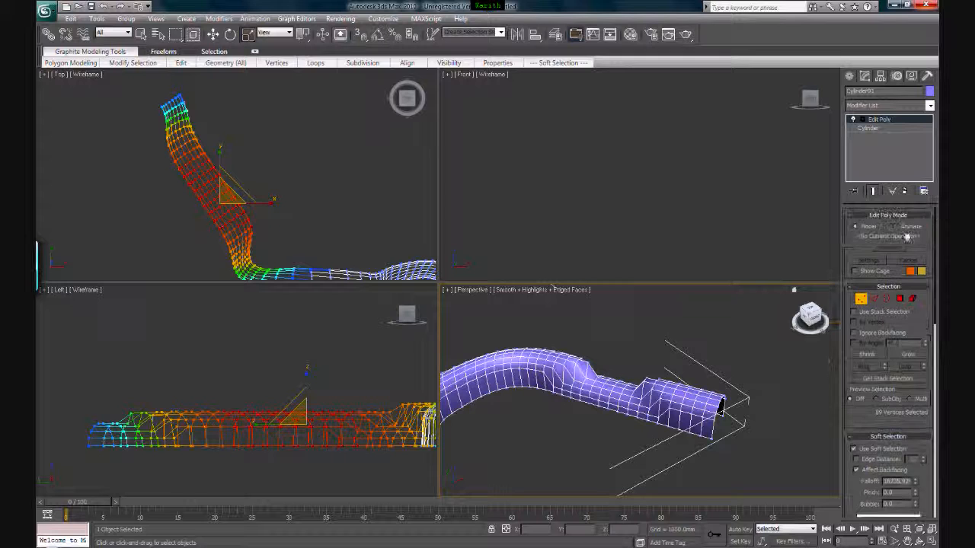
left_click(862, 303)
left_click(700, 367)
Bring the whole shell into view in Perspective and deselect it
scroll(520, 372, "down", 3)
middle_click_drag(520, 373, 602, 371)
scroll(602, 371, "up", 3)
middle_click_drag(722, 373, 619, 392)
scroll(638, 383, "down", 3)
left_click(602, 244)
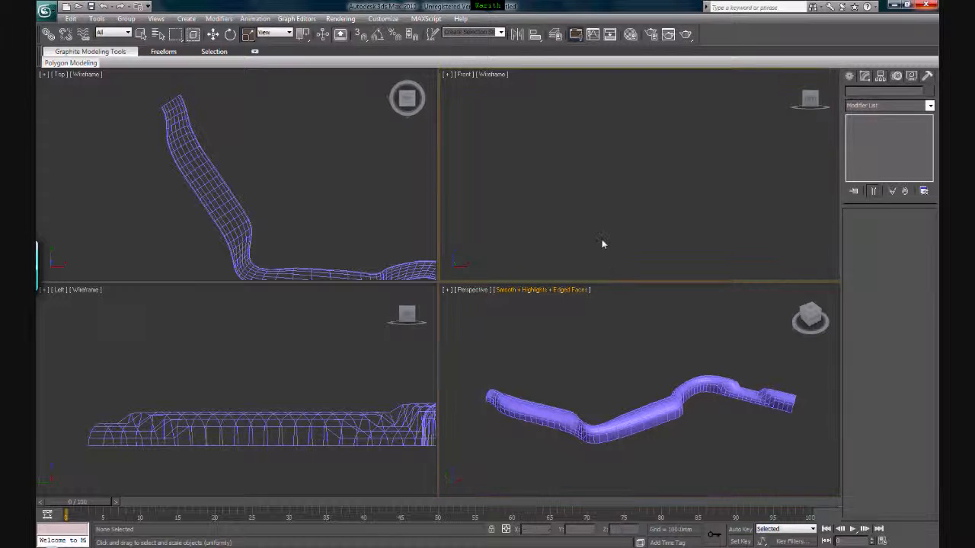
middle_click_drag(597, 241, 567, 262)
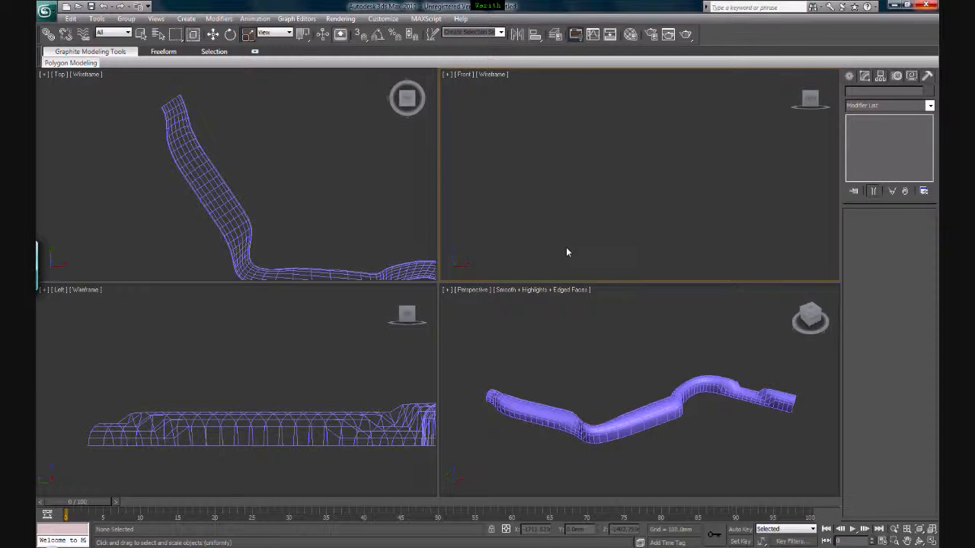
Select the shell in the Perspective view and add a MeshSmooth modifier to it
key("ctrl+shift+z")
left_click(671, 343)
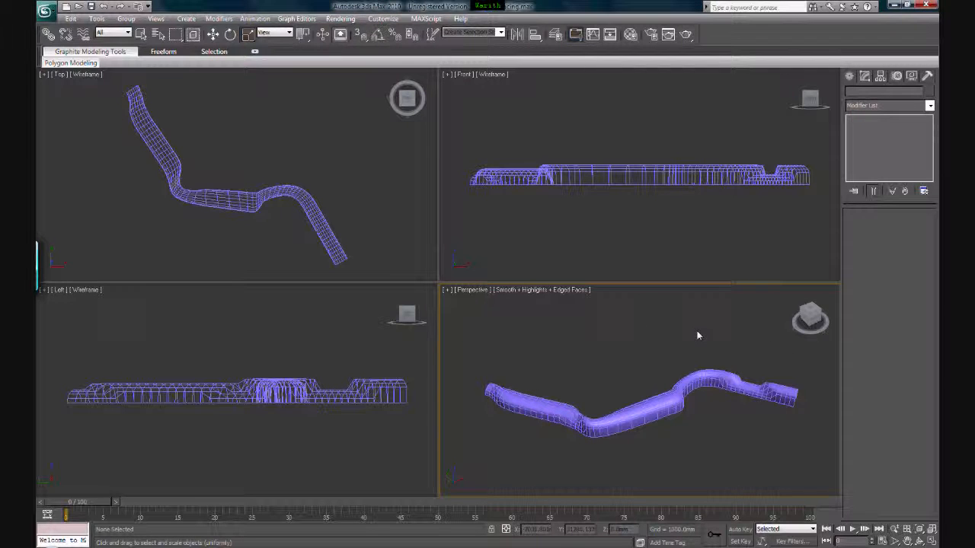
scroll(682, 379, "up", 10)
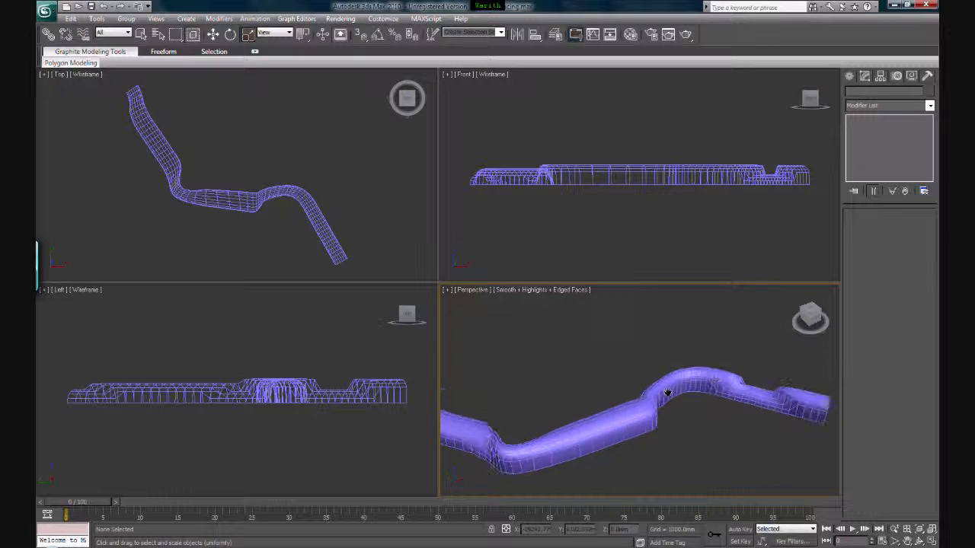
middle_click_drag(717, 434, 701, 384)
scroll(574, 385, "down", 3)
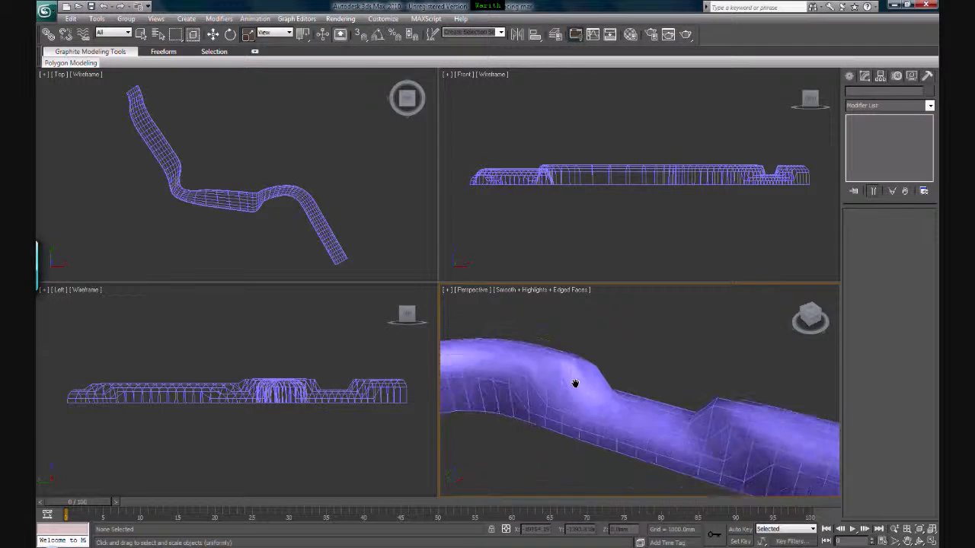
left_click(562, 376)
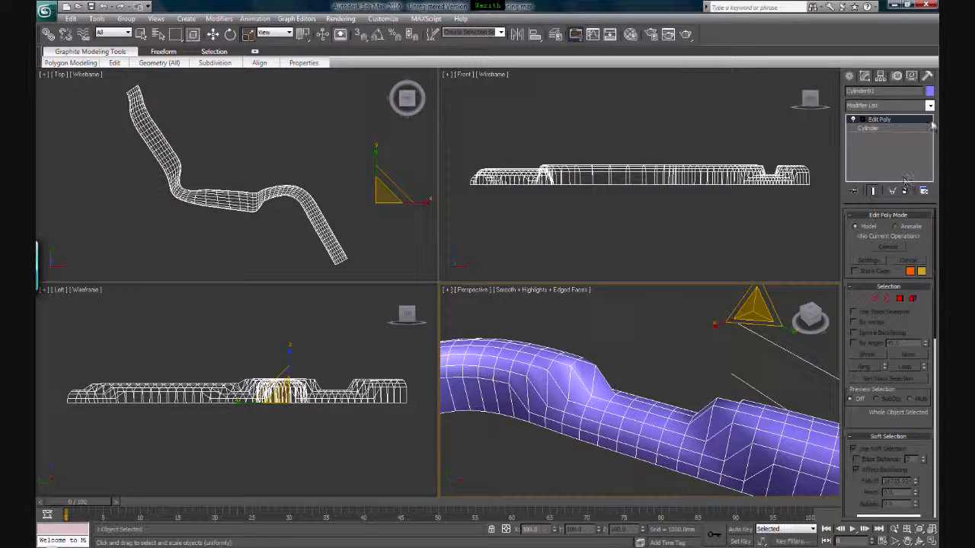
left_click(930, 108)
scroll(924, 192, "down", 5)
scroll(924, 192, "down", 4)
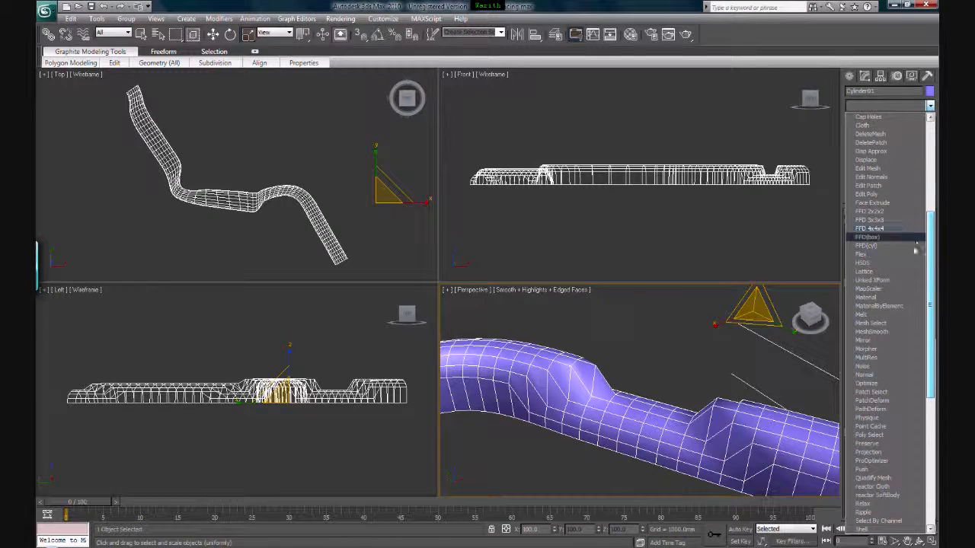
left_click(902, 335)
Examine the smoothed bends and width changes along the shell from several angles in the Perspective view
middle_click_drag(652, 372, 703, 343, "alt")
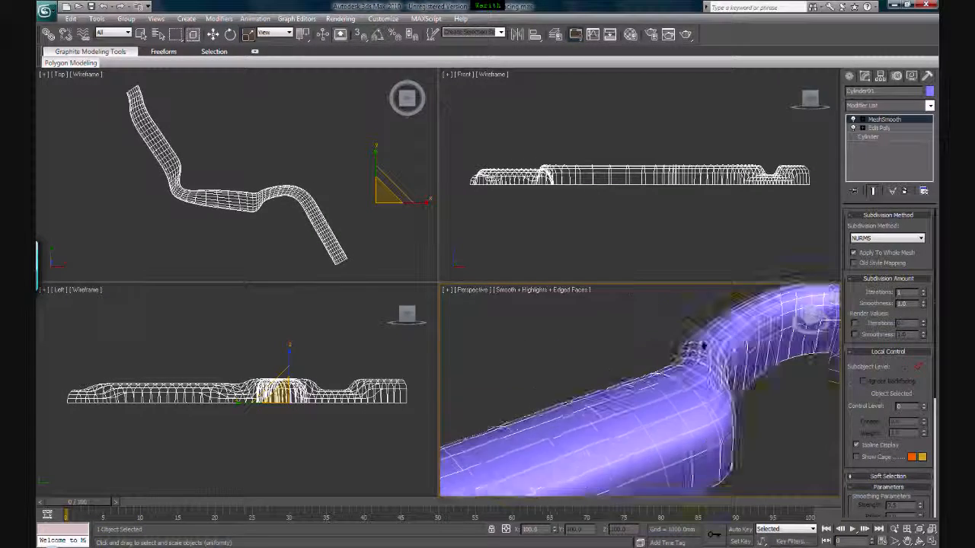
scroll(703, 344, "down", 5)
mouse_move(541, 387)
middle_mouse_down()
mouse_move(670, 375)
mouse_move(555, 379)
middle_mouse_up()
scroll(555, 379, "up", 3)
middle_click_drag(811, 396, 738, 382)
middle_click_drag(697, 404, 677, 407, "alt")
scroll(678, 408, "up", 3)
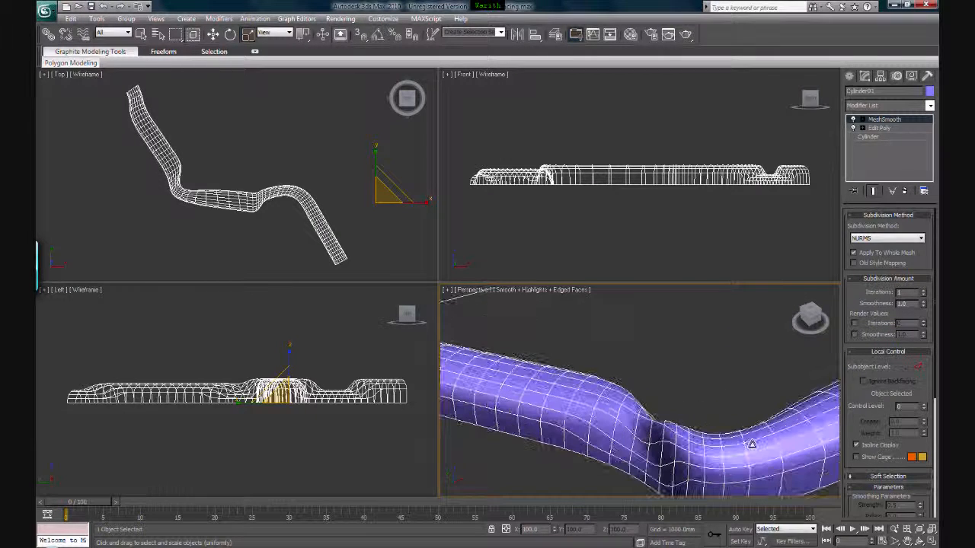
left_click(919, 542)
left_click_drag(688, 432, 648, 395)
scroll(666, 435, "down", 5)
scroll(646, 390, "up", 3)
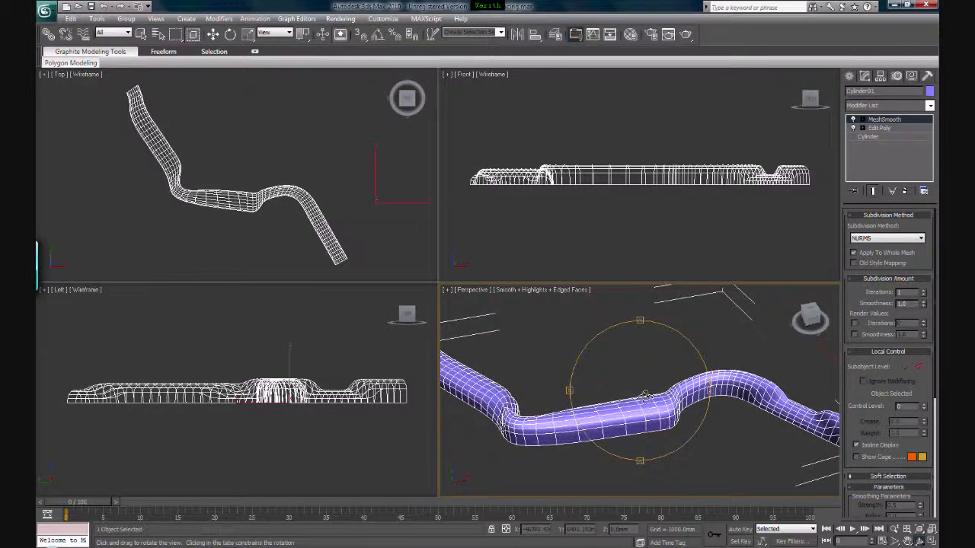
Stop orbiting, deselect the shell and bring its full length into view in Perspective
key("r")
left_click(642, 376)
scroll(643, 376, "down", 4)
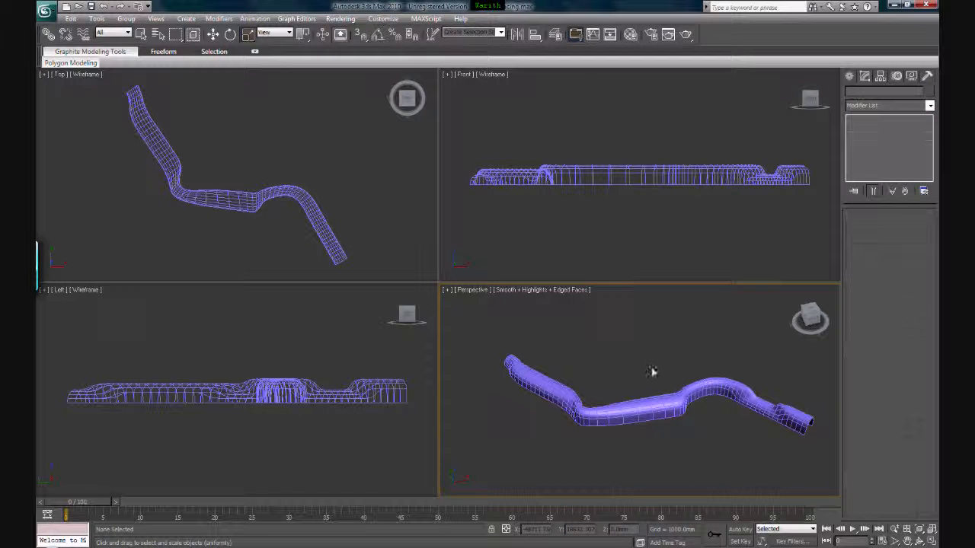
scroll(646, 374, "up", 2)
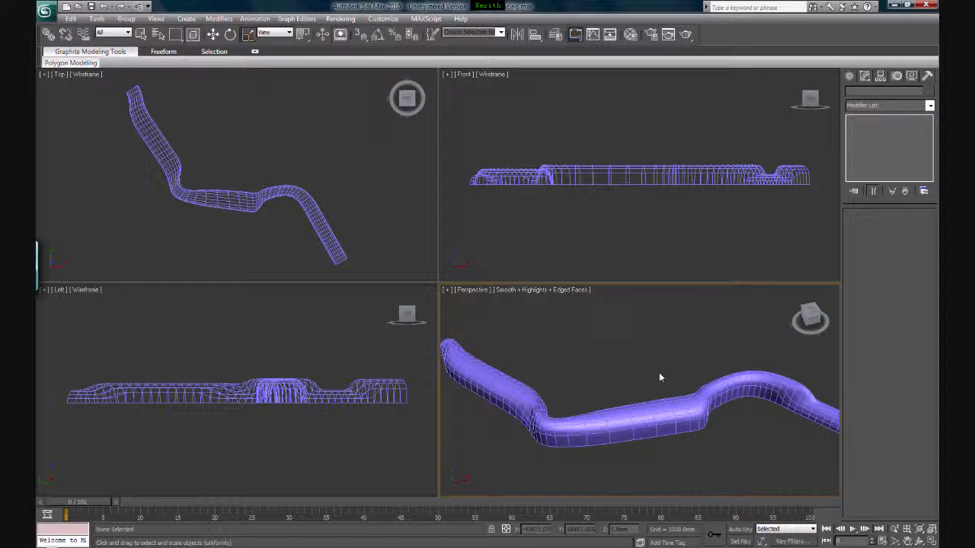
scroll(660, 376, "up", 1)
scroll(659, 379, "down", 3)
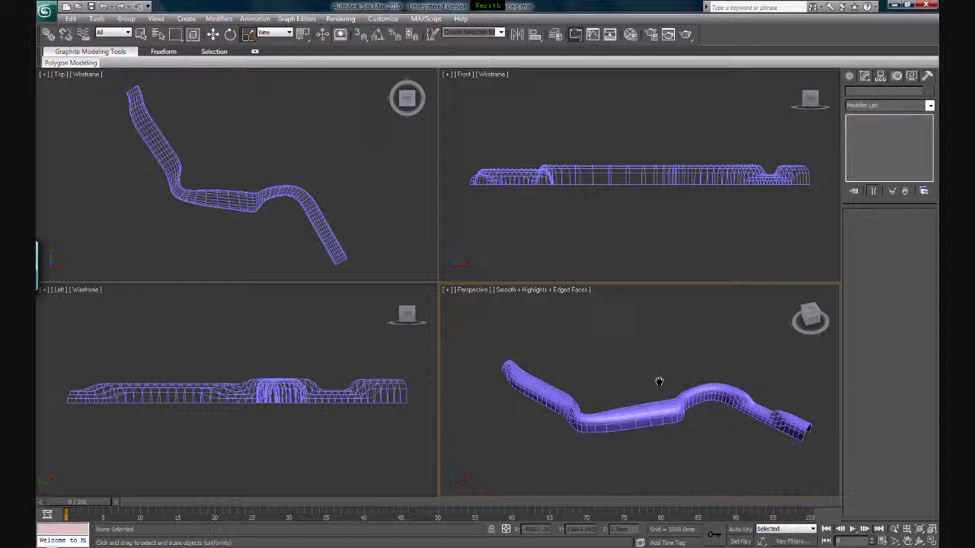
Rename the smoothed shell as base and deselect it
left_click(652, 421)
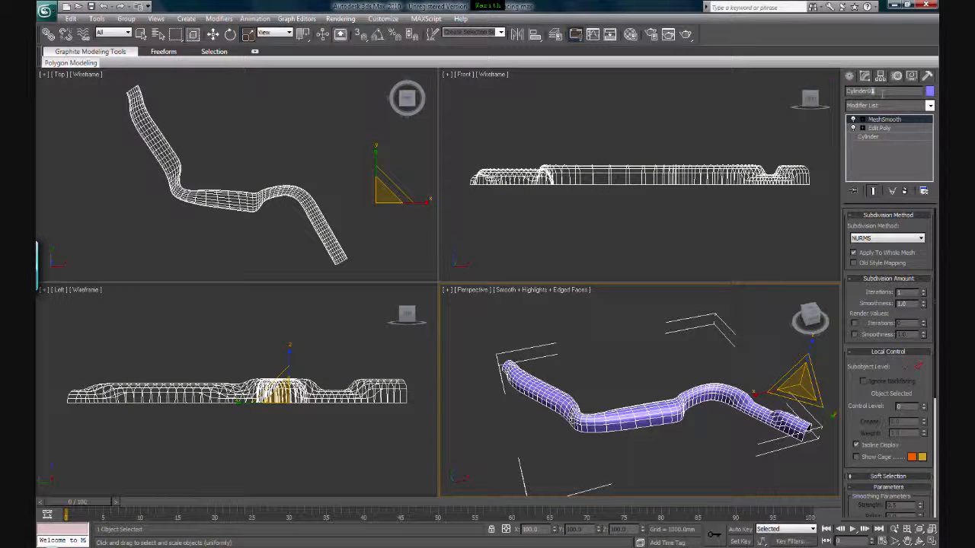
type("bases")
right_click(582, 300)
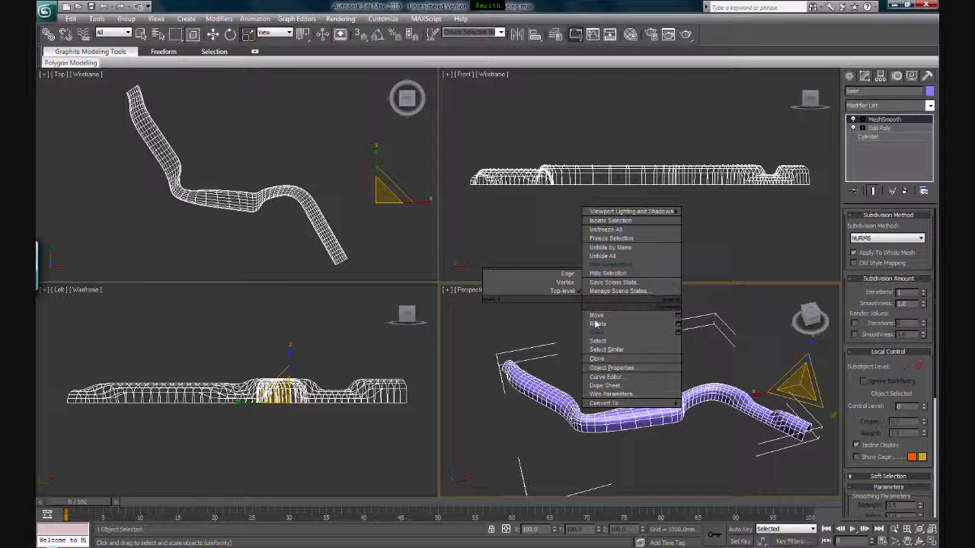
left_click(733, 363)
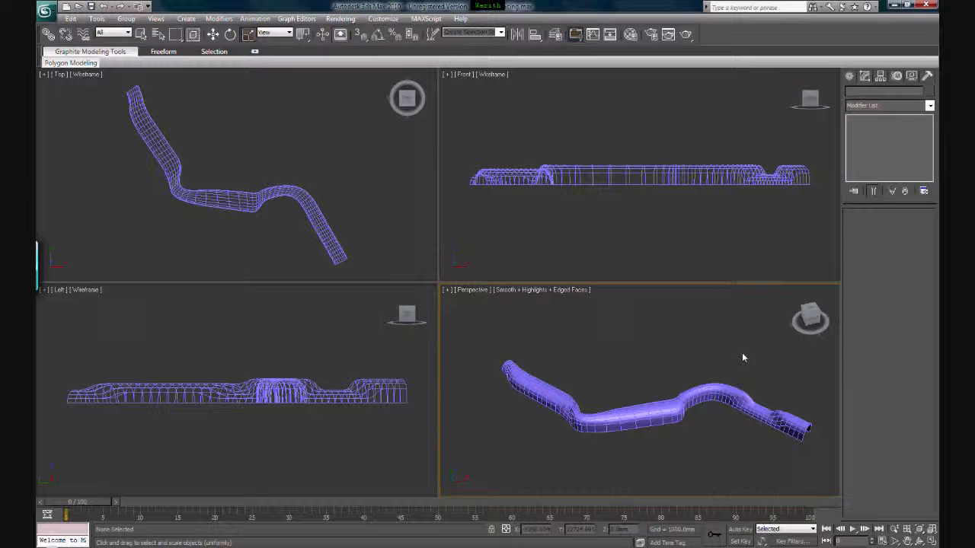
middle_click_drag(579, 423, 571, 427)
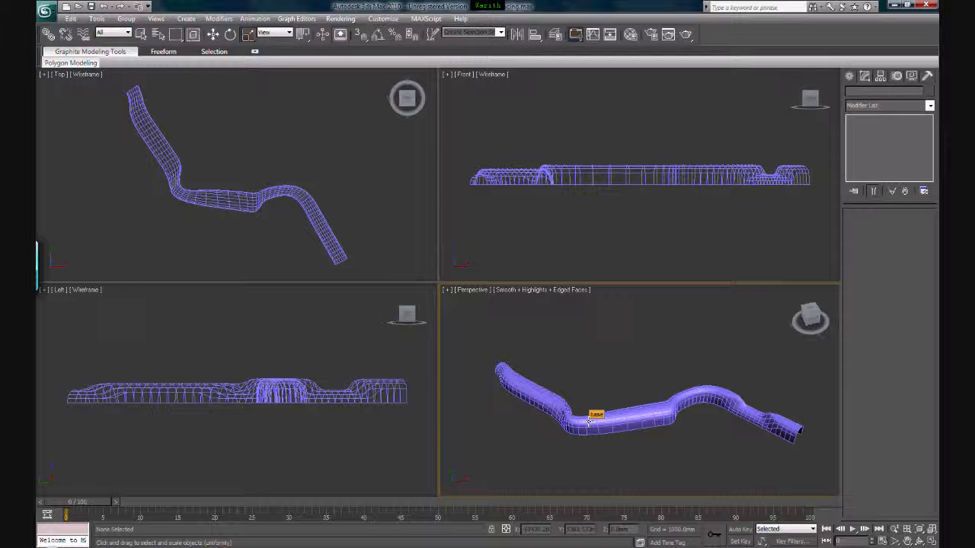
Clone the base shell in place as an independent Copy named base01
left_click(589, 422)
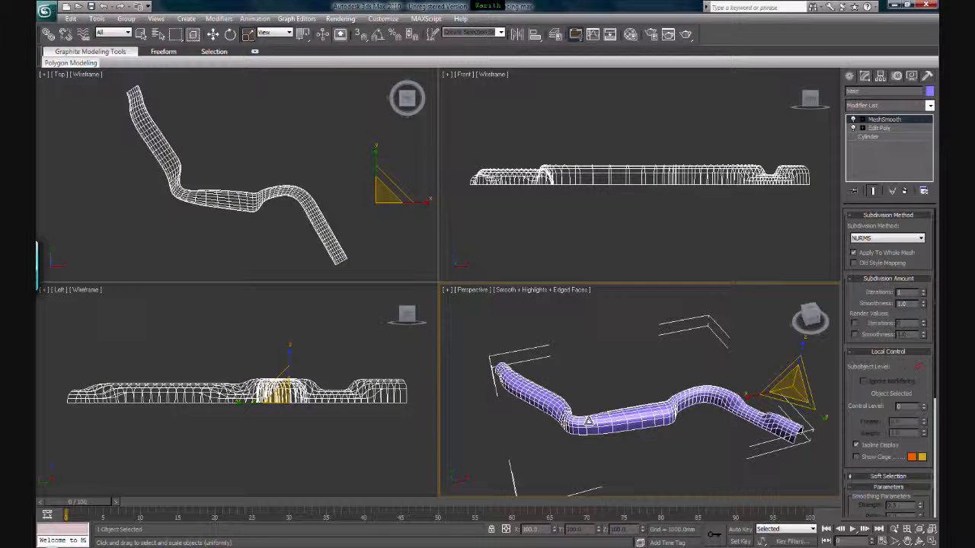
right_click(589, 421)
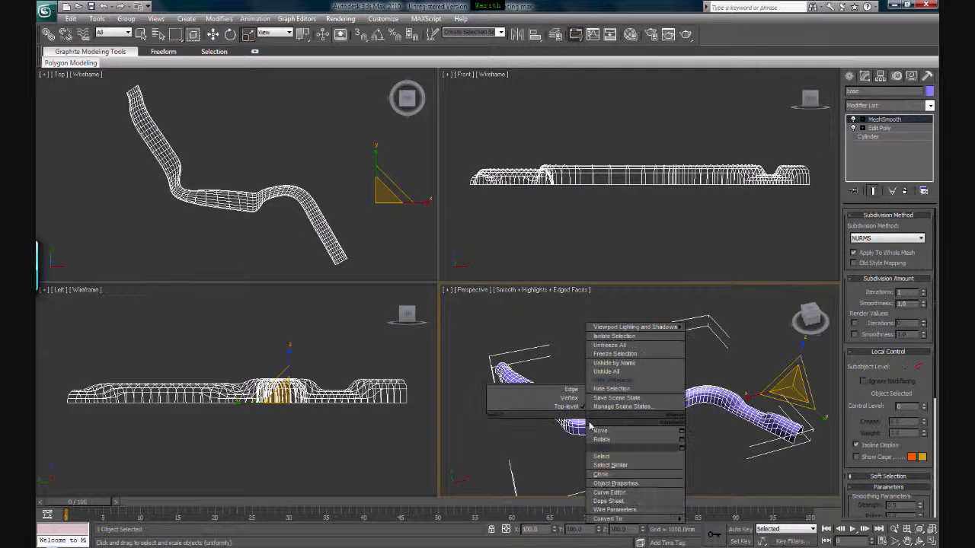
left_click(602, 472)
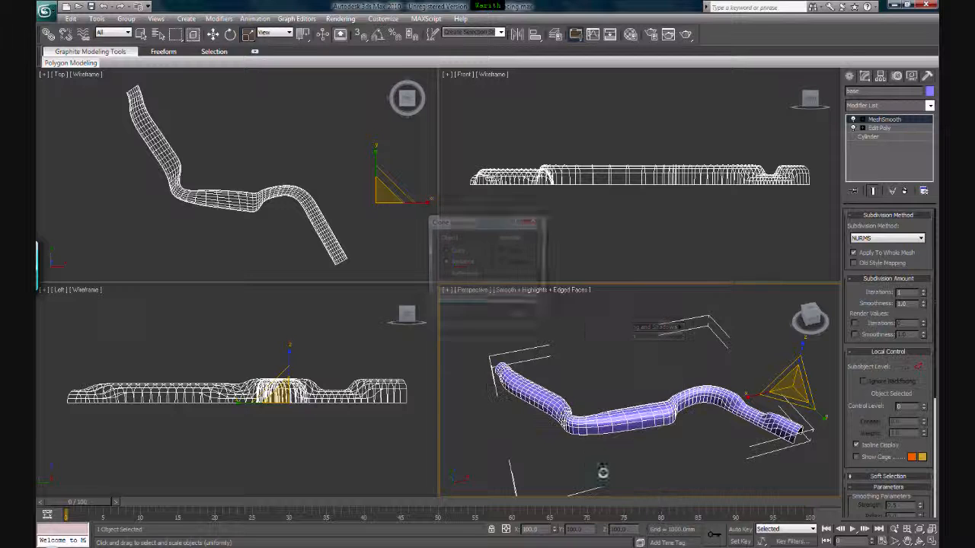
left_click(458, 251)
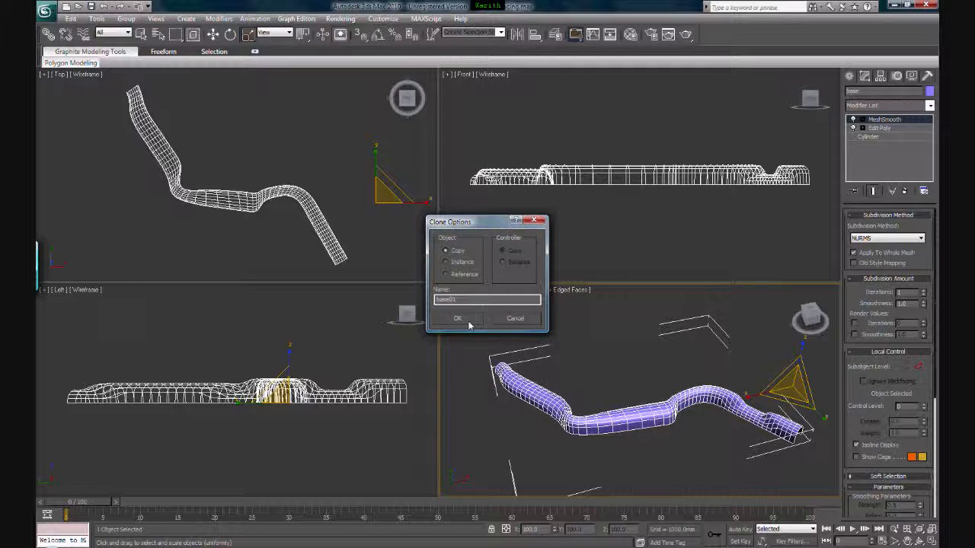
left_click(468, 322)
Try moving the base01 copy straight up along Z above the original, and undo the move
right_click(681, 352)
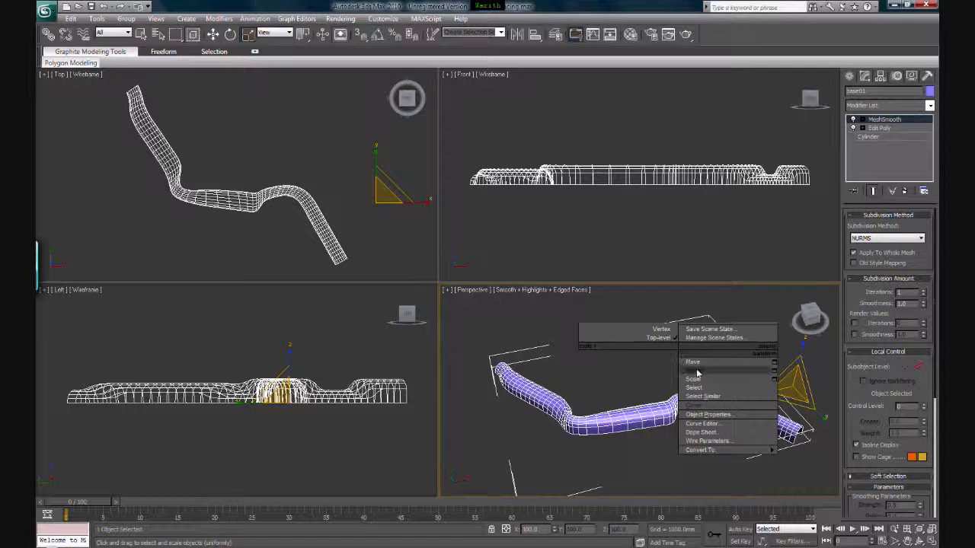
left_click(693, 361)
left_click_drag(798, 362, 797, 323)
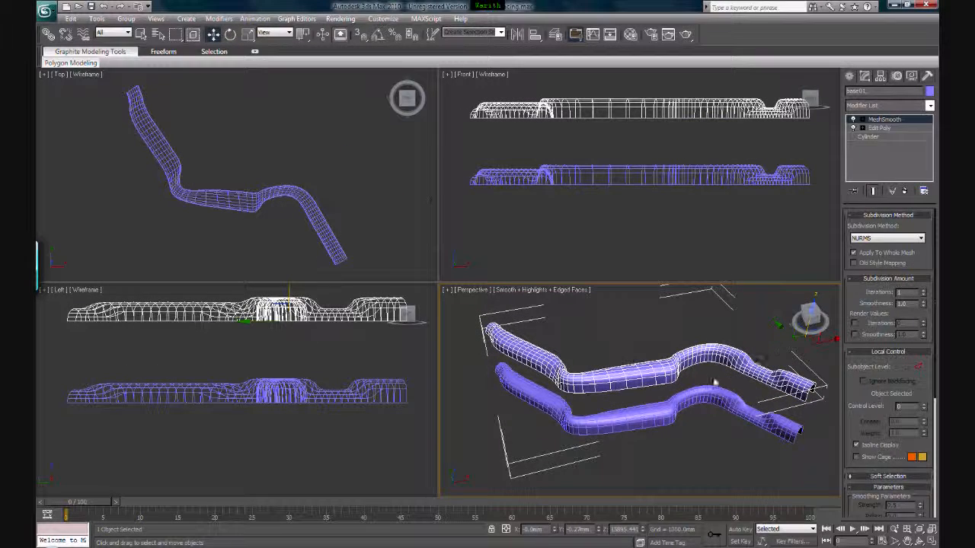
key("ctrl+z")
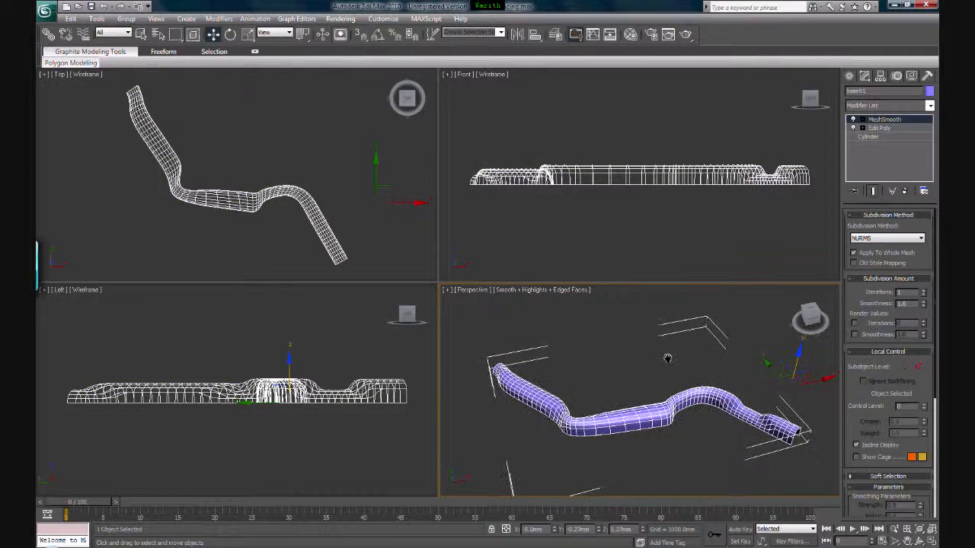
middle_click_drag(667, 358, 662, 362)
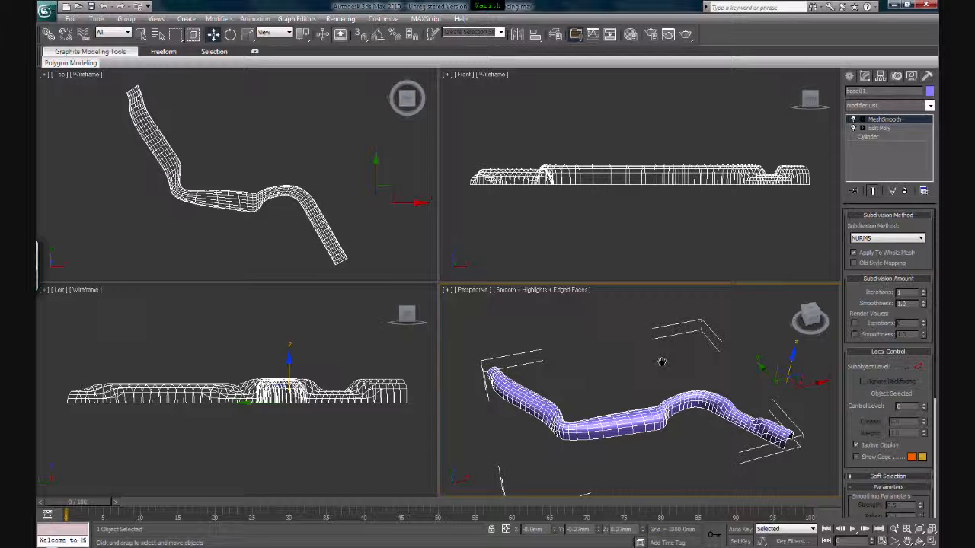
Select the base01 copy in the Perspective view and hide it
left_click(640, 393)
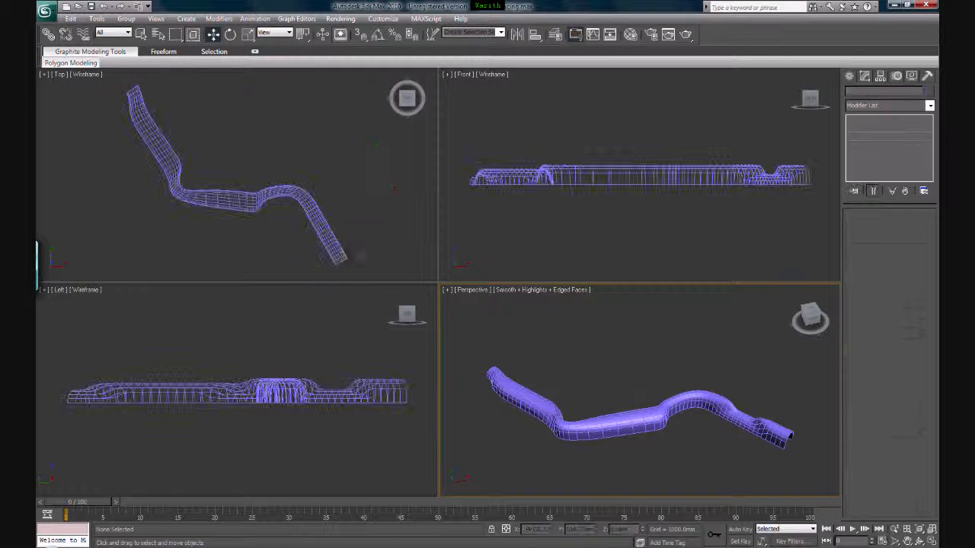
left_click(641, 421)
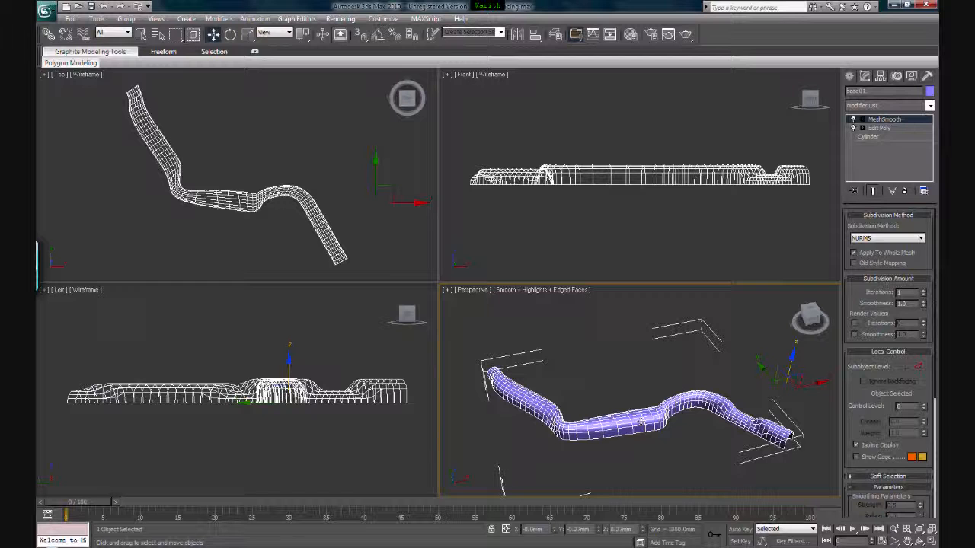
right_click(641, 421)
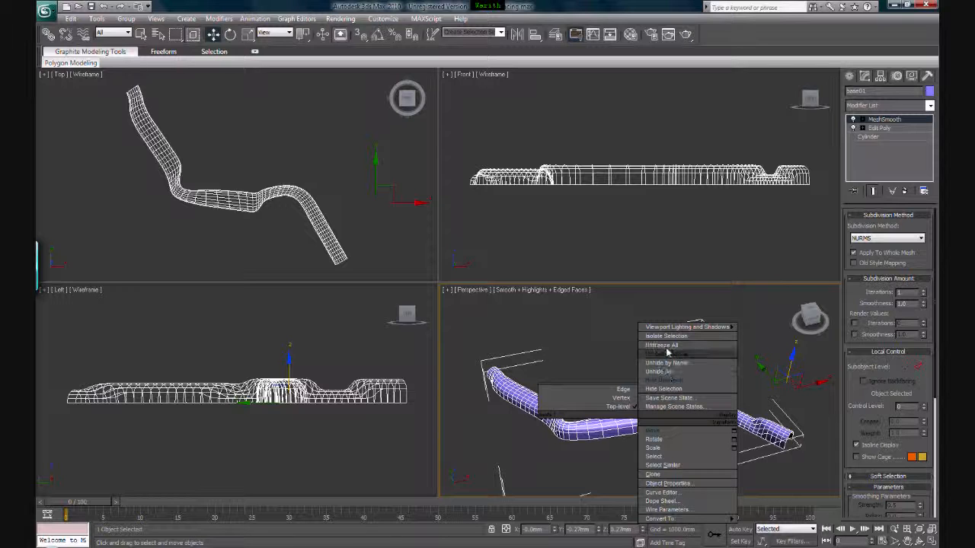
left_click(669, 391)
Select the remaining base shell, try moving it upward, and undo the move
left_click(671, 408)
left_click_drag(702, 424, 707, 381)
key("ctrl+z")
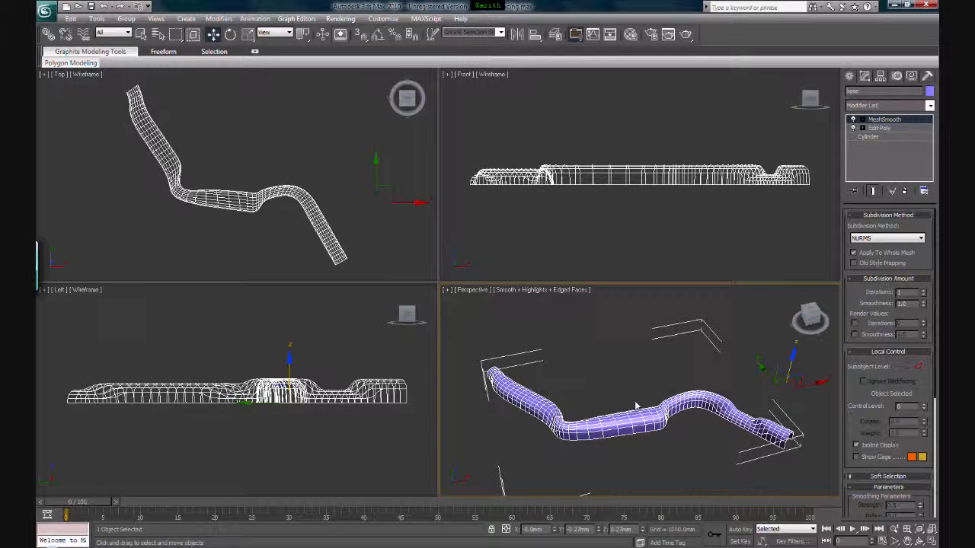
Maximize the Perspective view and add an Edit Poly modifier above MeshSmooth on the base shell
scroll(636, 400, "up", 4)
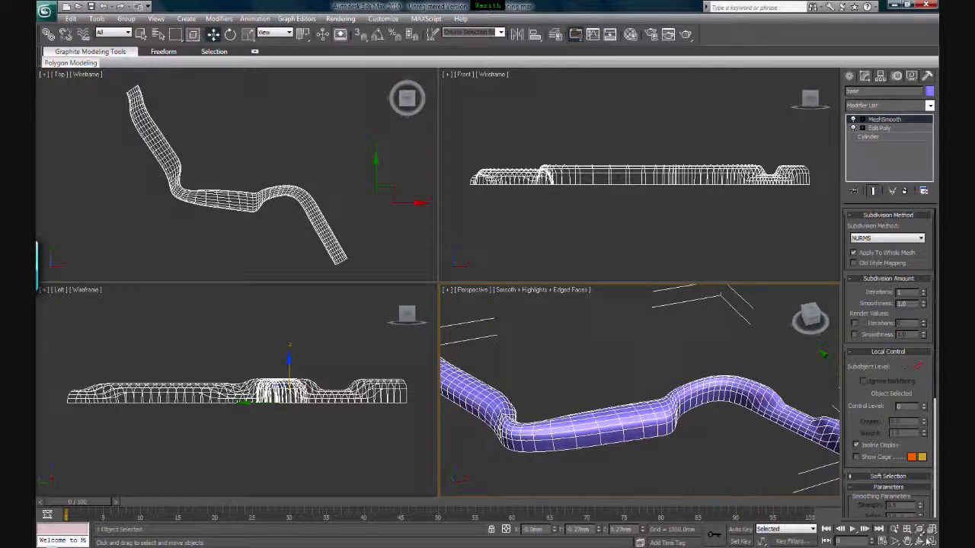
left_click(931, 542)
scroll(542, 361, "down", 3)
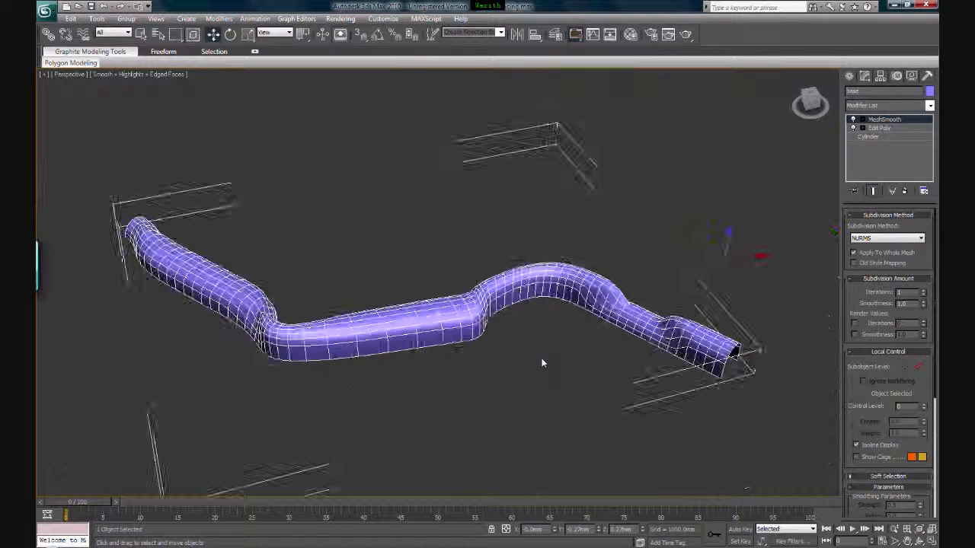
middle_click_drag(518, 345, 519, 351)
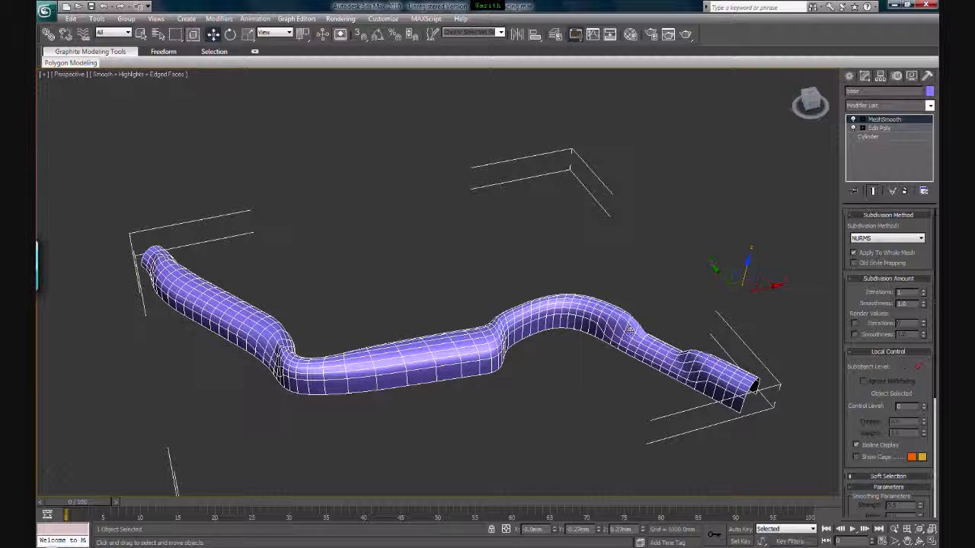
left_click(929, 107)
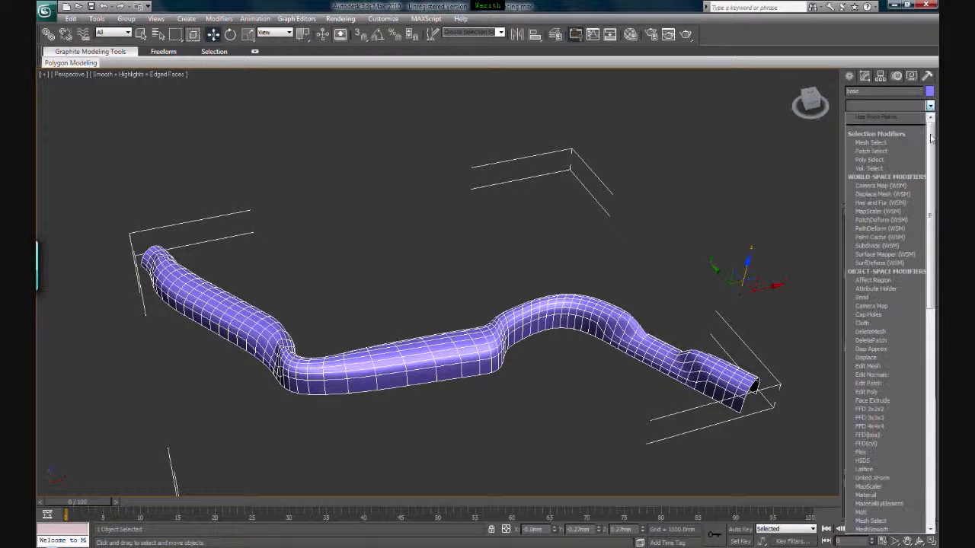
left_click(885, 393)
middle_click_drag(450, 216, 469, 220)
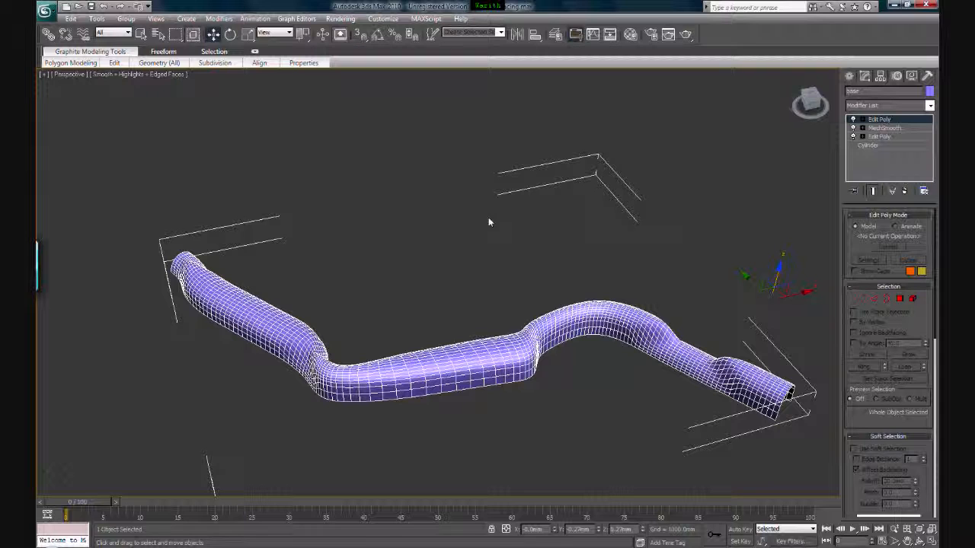
Select all edges of the base shell in the top Edit Poly modifier
left_click(876, 299)
left_click(760, 379)
left_click(706, 306)
key("ctrl+a")
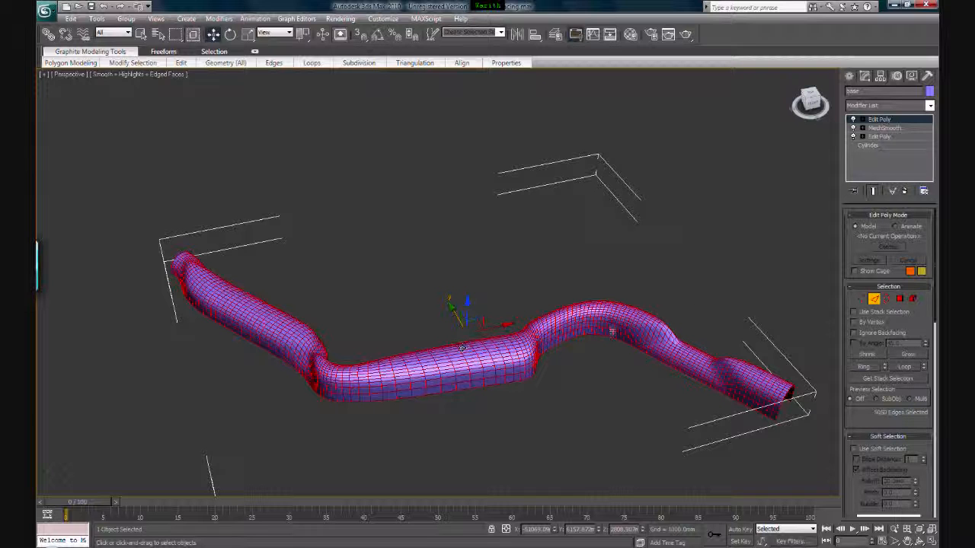
Create a linear shape named Structure from the selected edges of the base shell
scroll(936, 295, "down", 5)
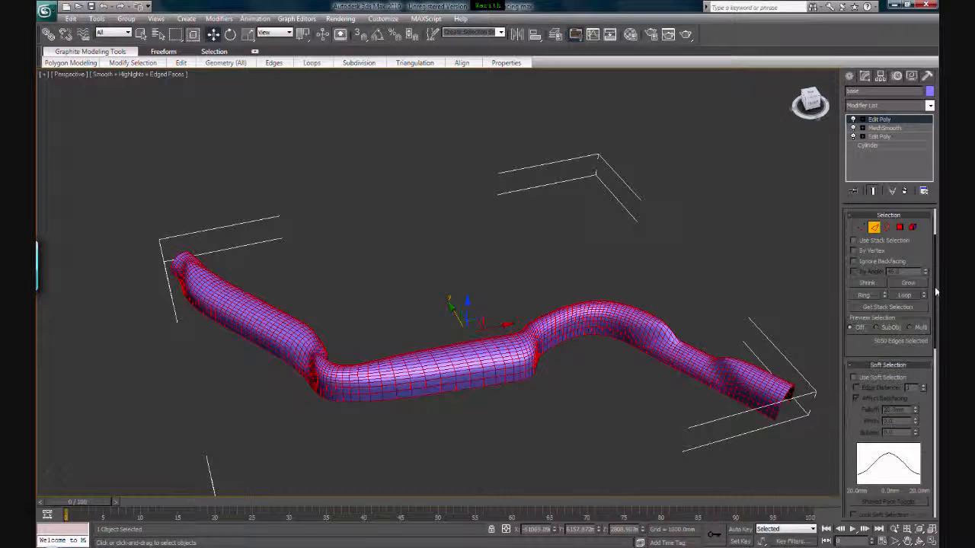
scroll(935, 301, "down", 4)
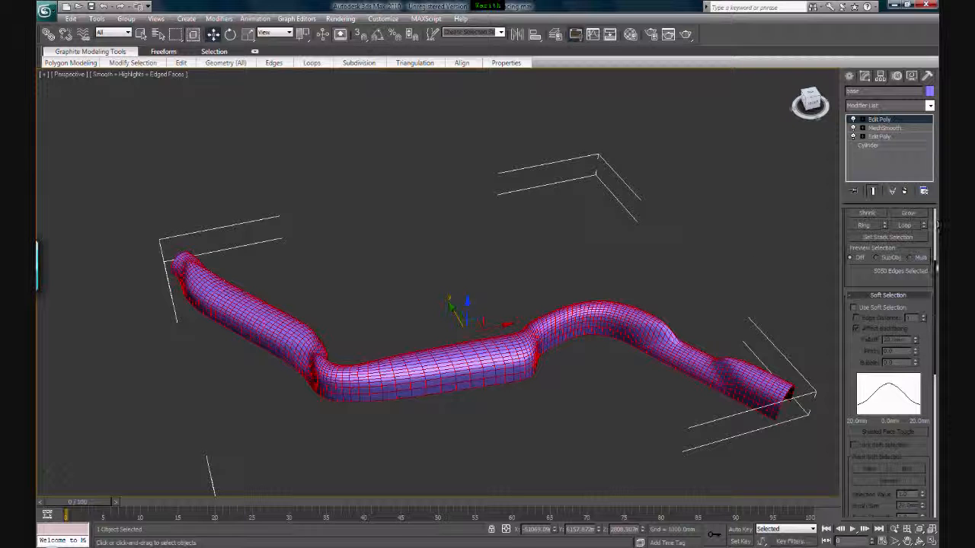
left_click_drag(937, 272, 924, 385)
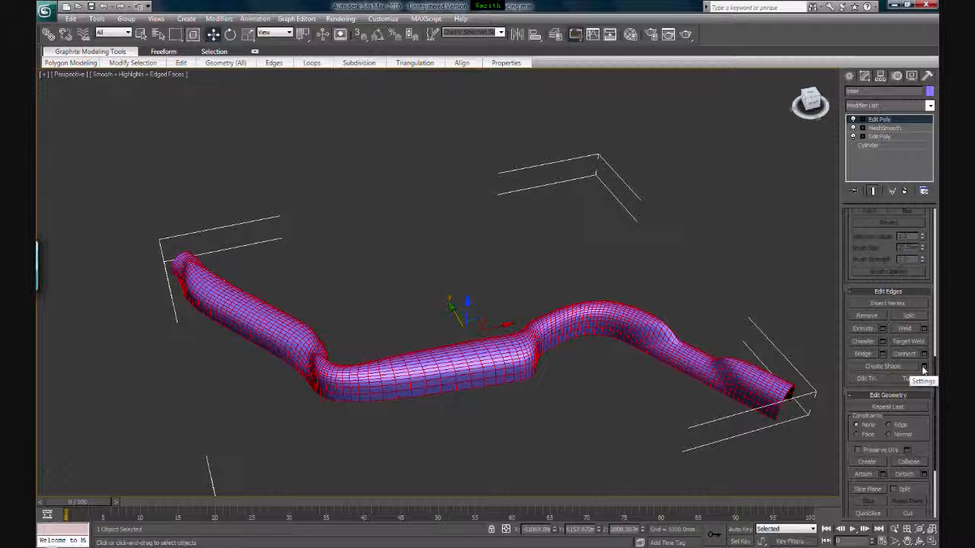
left_click(924, 371)
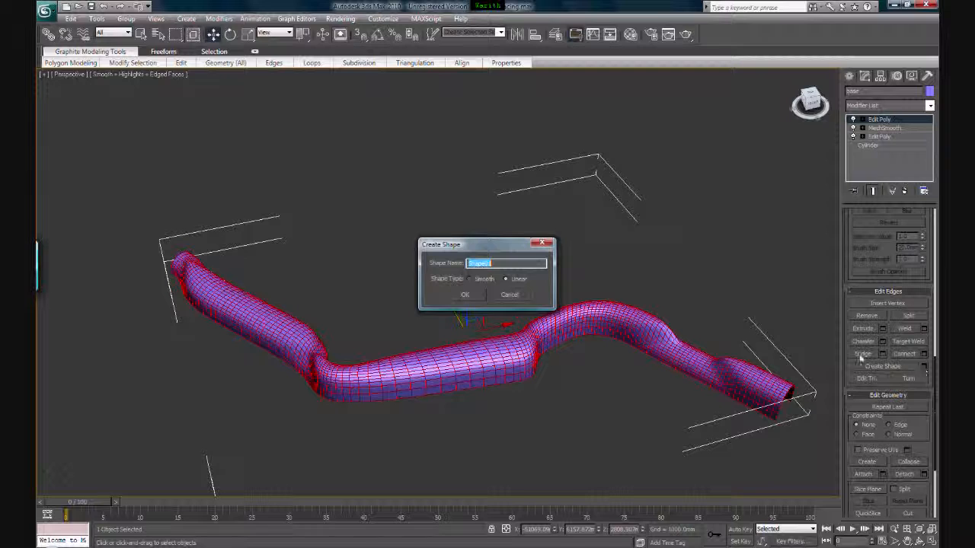
left_click(470, 280)
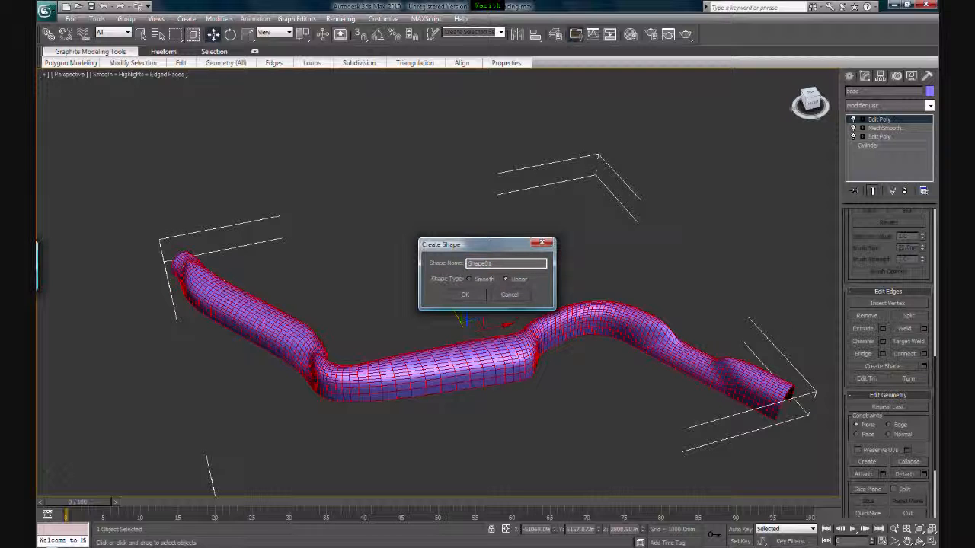
left_click_drag(505, 266, 459, 273)
type("s")
left_click(464, 295)
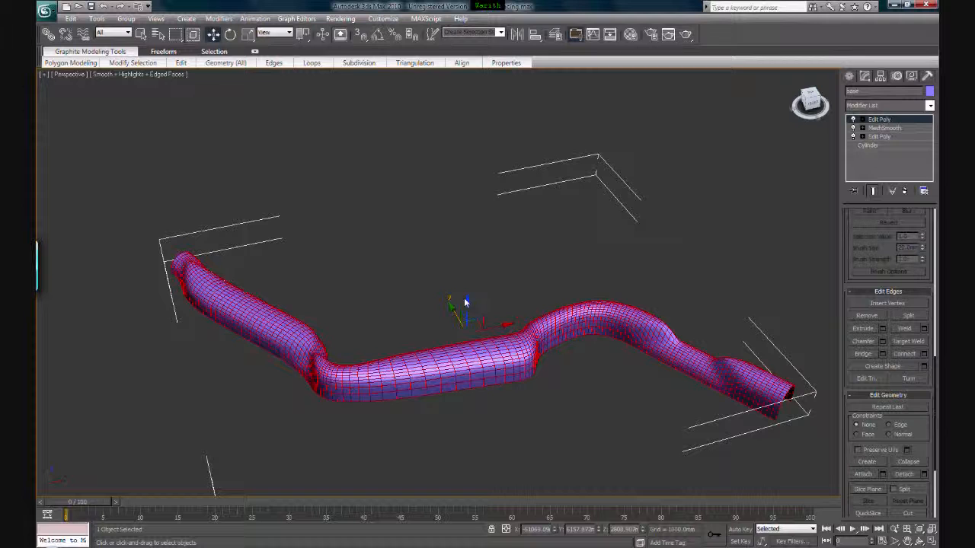
Leave edge editing on the base shell and return to whole-object level
scroll(888, 350, "up", 5)
left_click(876, 281)
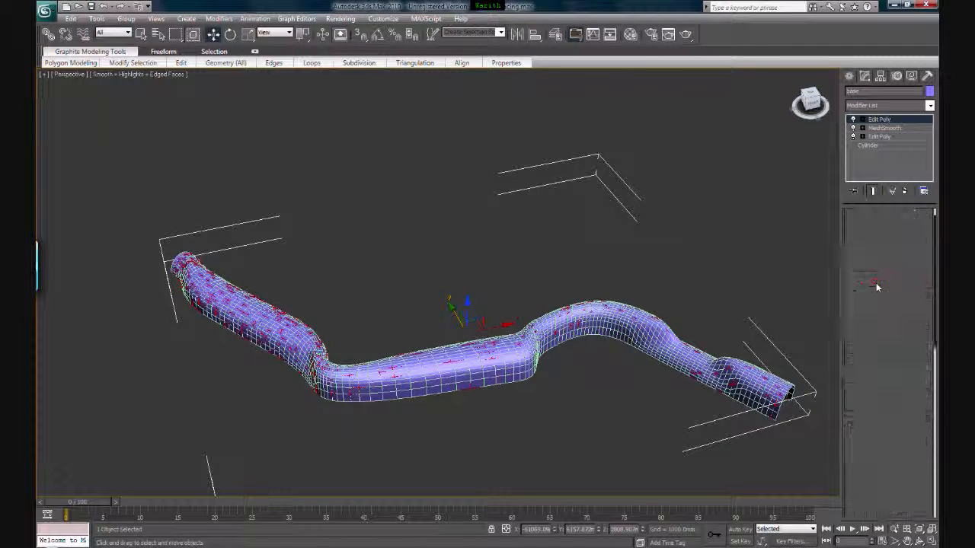
left_click(675, 283)
left_click(613, 329)
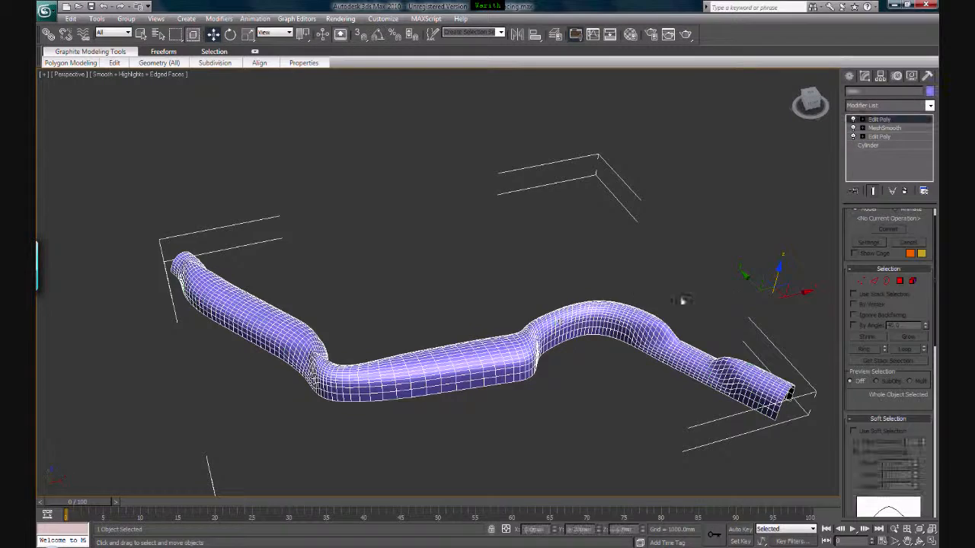
Try moving the base shell upward along Z to compare it with the extracted wireframe shape, and undo the move
left_click_drag(739, 282, 794, 183)
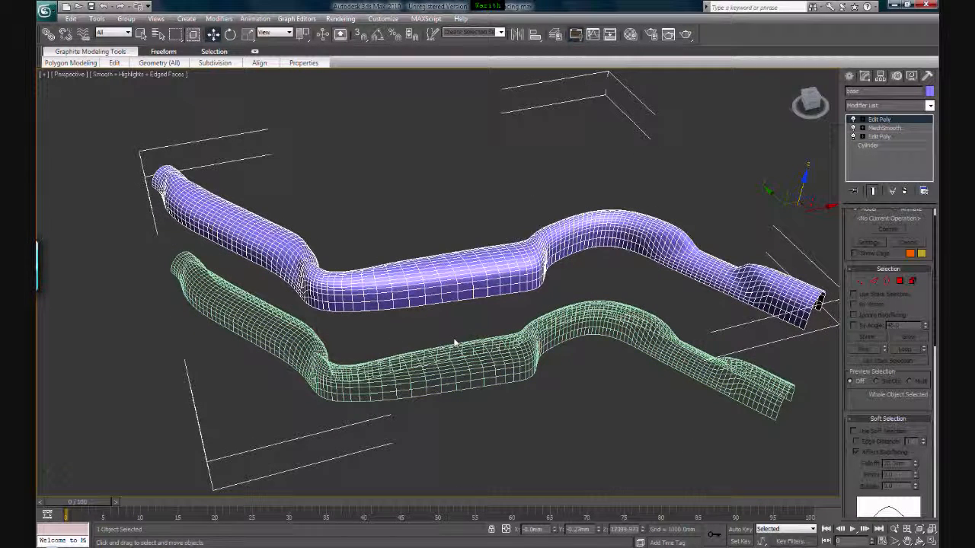
scroll(374, 349, "up", 6)
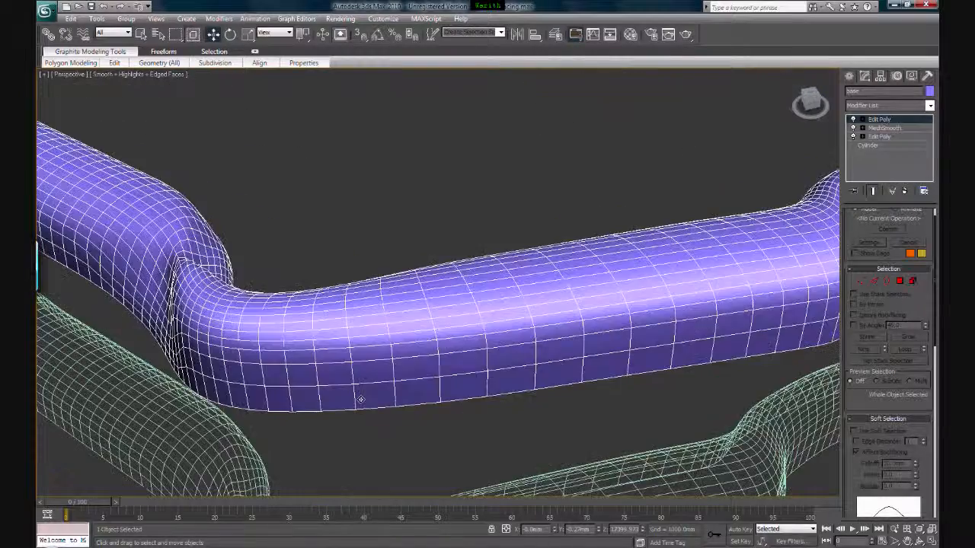
middle_click_drag(451, 424, 337, 376)
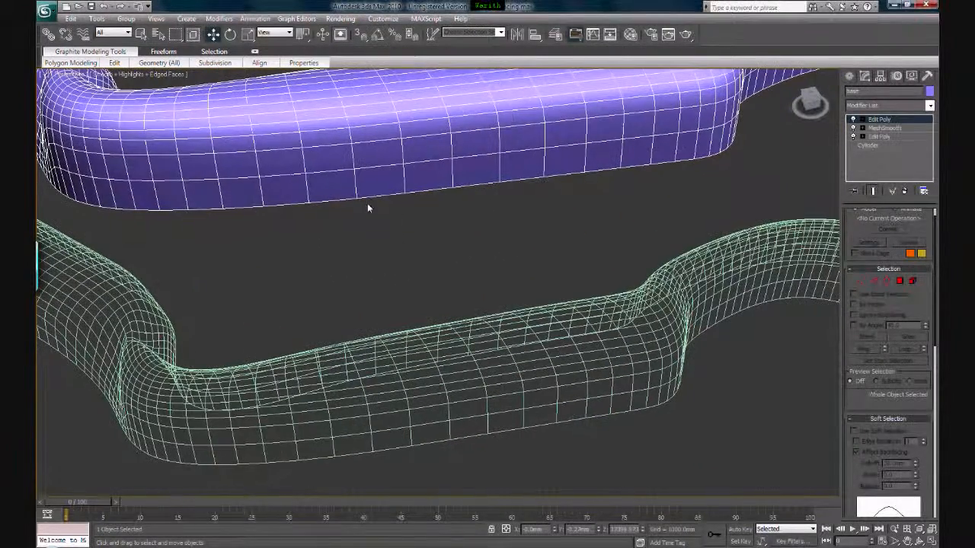
scroll(456, 370, "down", 5)
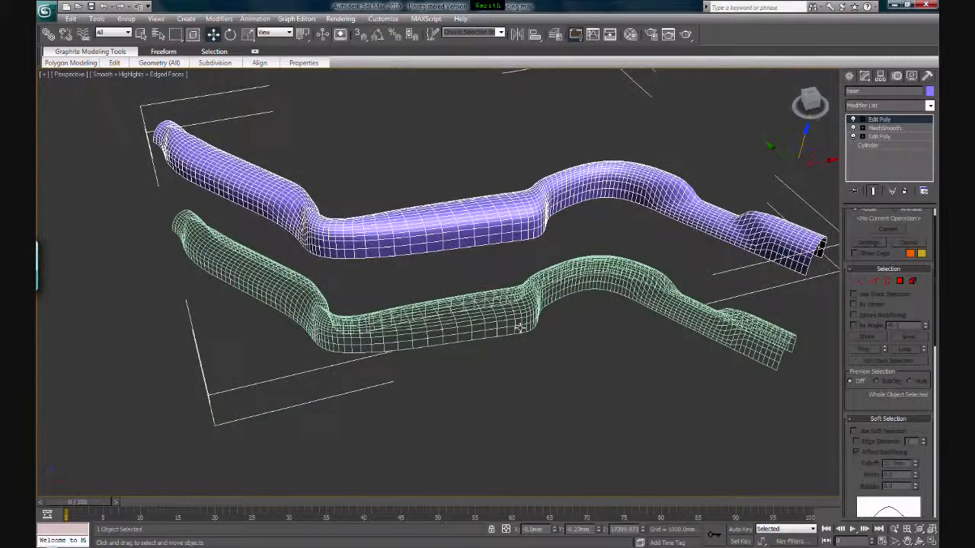
middle_click_drag(520, 328, 512, 349)
left_click(520, 341)
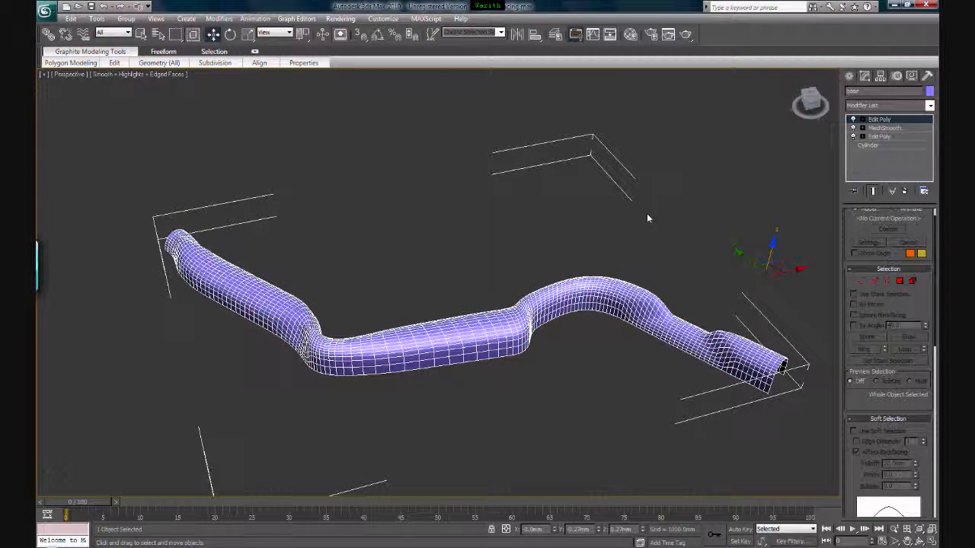
middle_click_drag(472, 324, 485, 332)
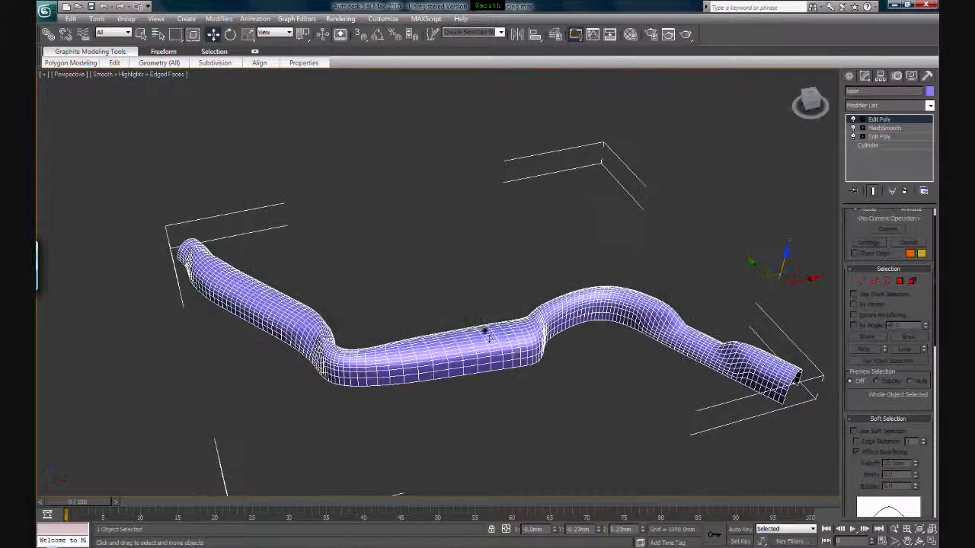
Select the Structure spline lying on the base shell and isolate it in the Perspective view
left_click(624, 369)
left_click(544, 314)
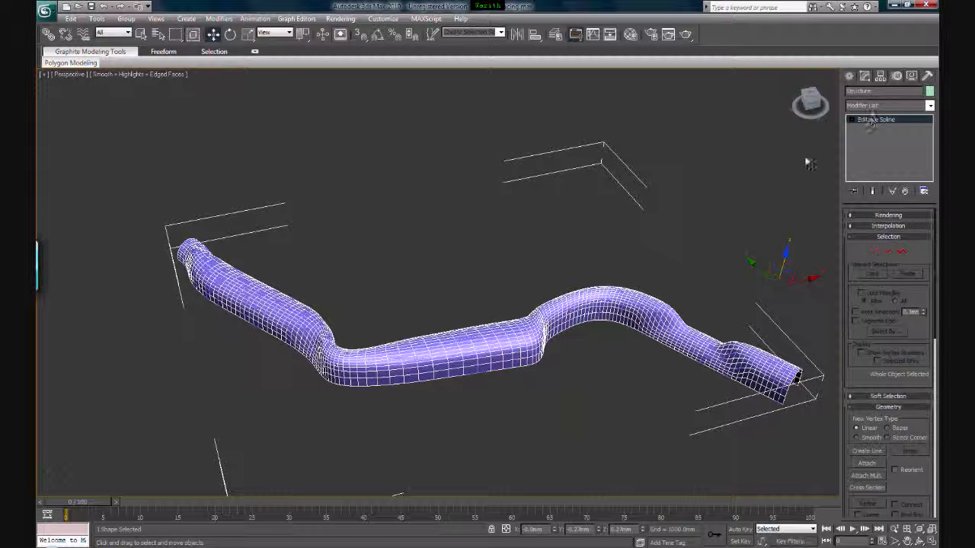
right_click(476, 343)
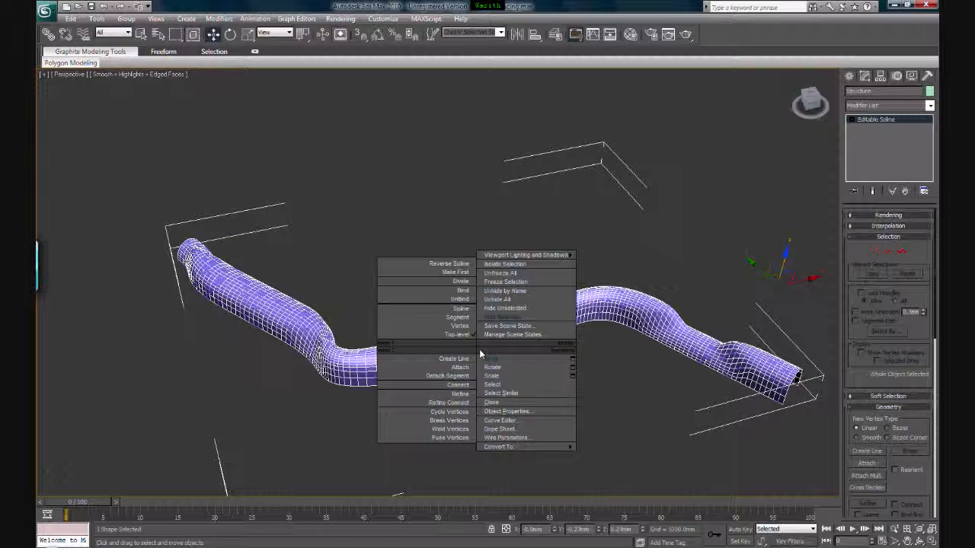
left_click(505, 265)
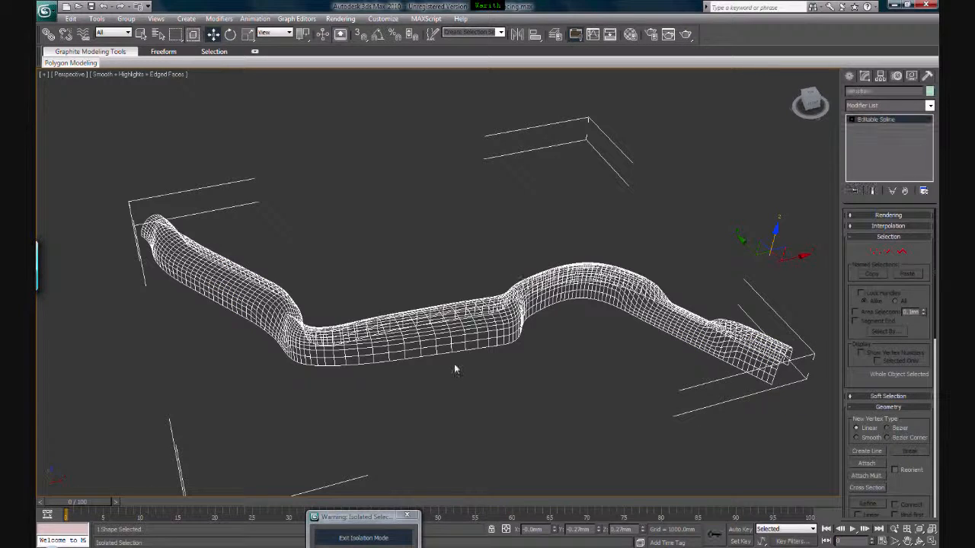
middle_click_drag(461, 369, 455, 389)
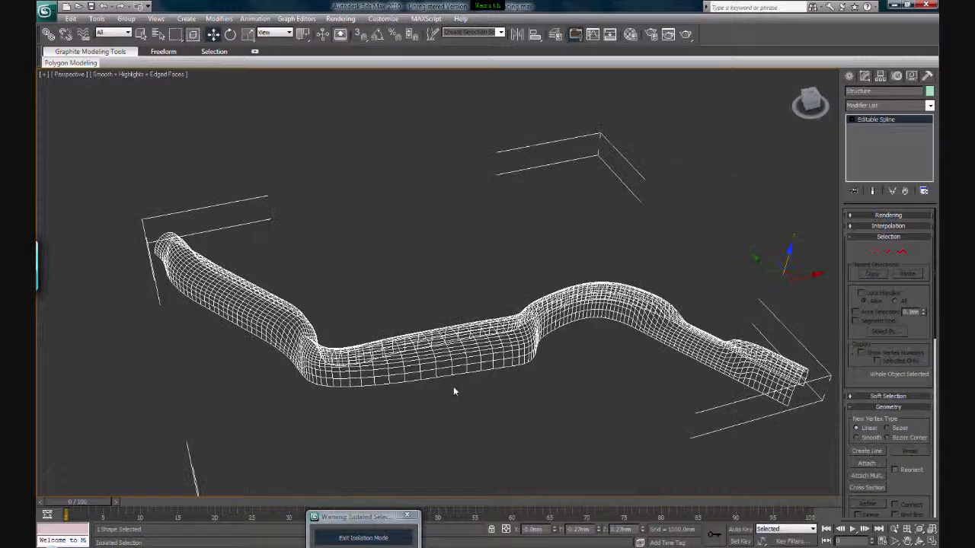
Test-render the isolated spline in the Perspective view, close the render window and deselect the spline
left_click(685, 34)
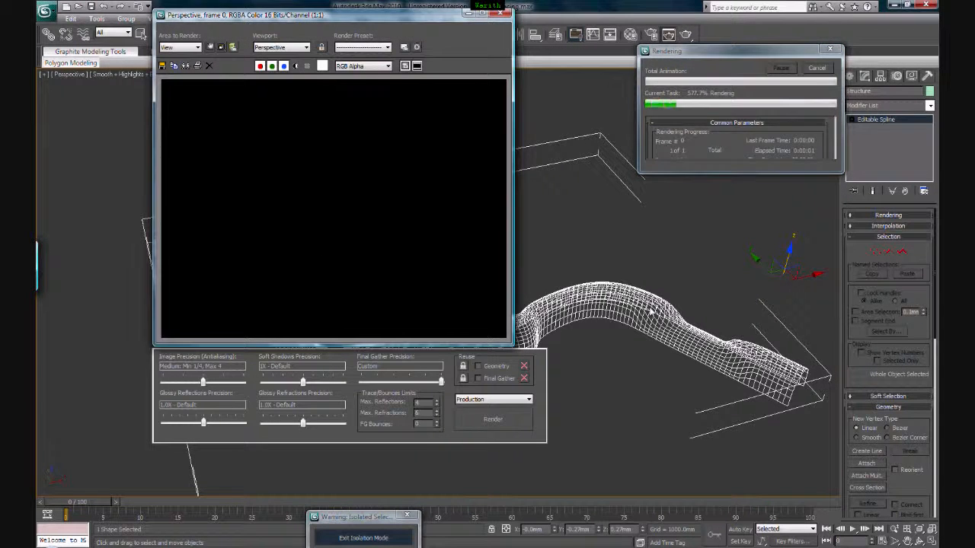
left_click(500, 14)
left_click(620, 249)
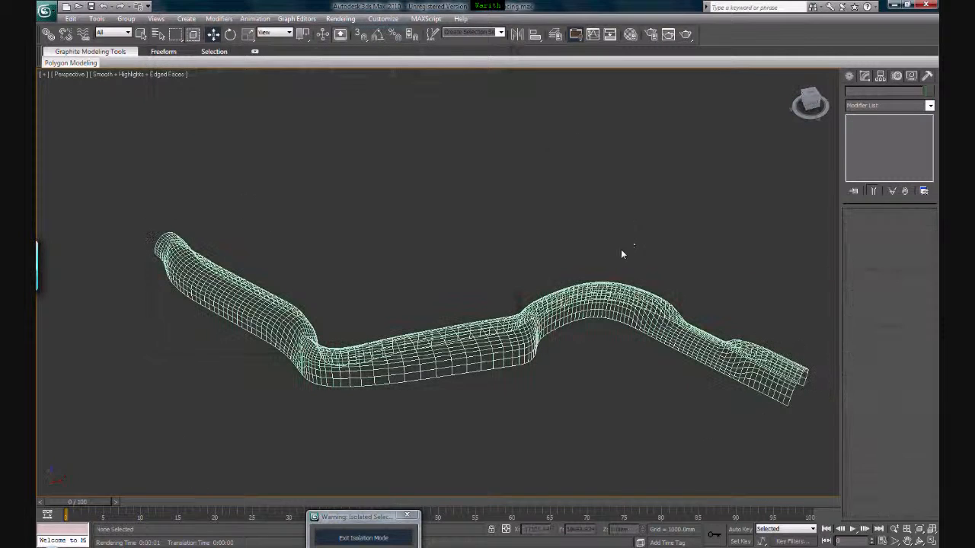
Reselect the Structure spline and apply a Sweep modifier to it
left_click(427, 364)
middle_click_drag(719, 361, 708, 380)
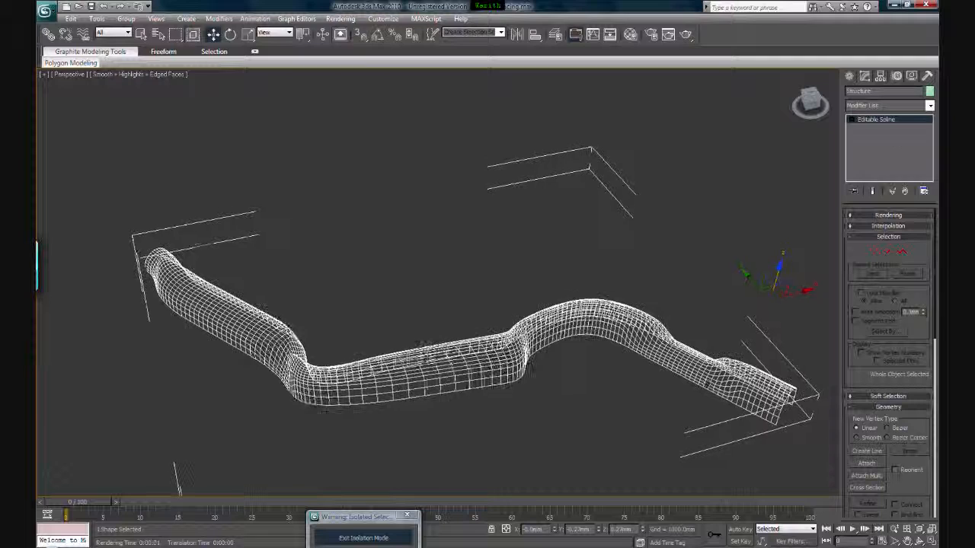
left_click(930, 106)
left_click_drag(930, 145, 913, 349)
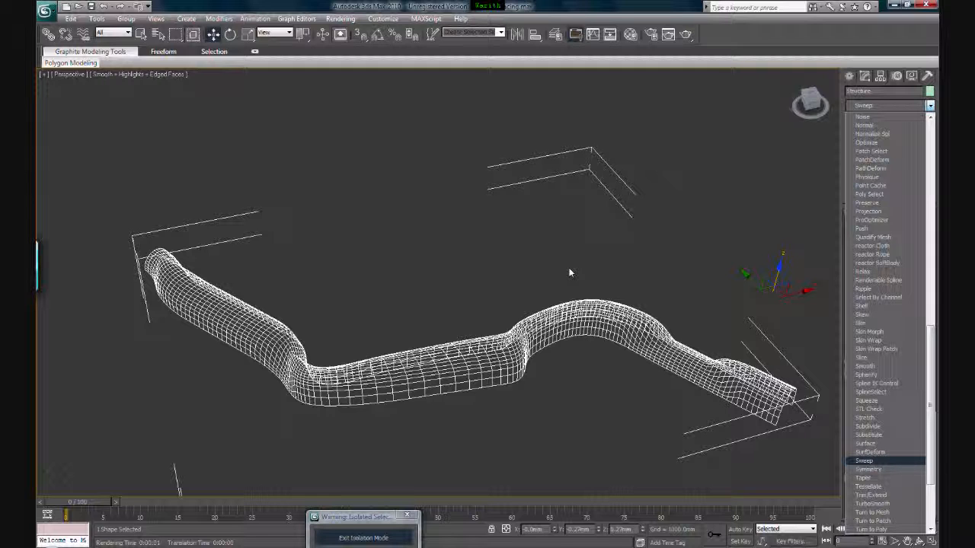
Set the Sweep modifier's built-in section to Cylinder, checking the wireframe close up at the tunnel's open end
middle_click_drag(657, 287, 581, 274)
scroll(663, 348, "up", 4)
middle_click_drag(807, 377, 482, 253)
scroll(601, 363, "up", 2)
scroll(601, 364, "up", 2)
middle_click_drag(601, 363, 500, 297)
scroll(576, 371, "up", 1)
scroll(500, 297, "up", 2)
scroll(500, 297, "down", 2)
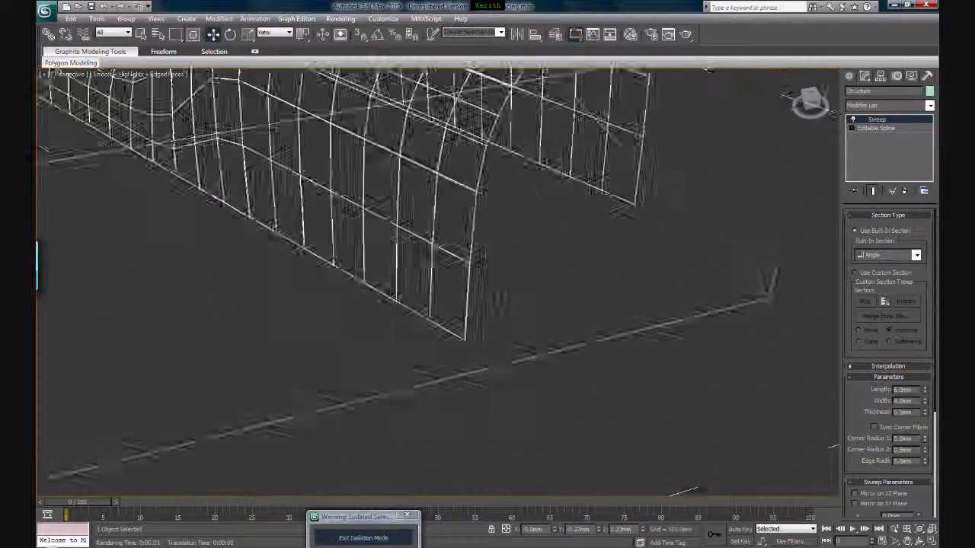
scroll(499, 297, "up", 3)
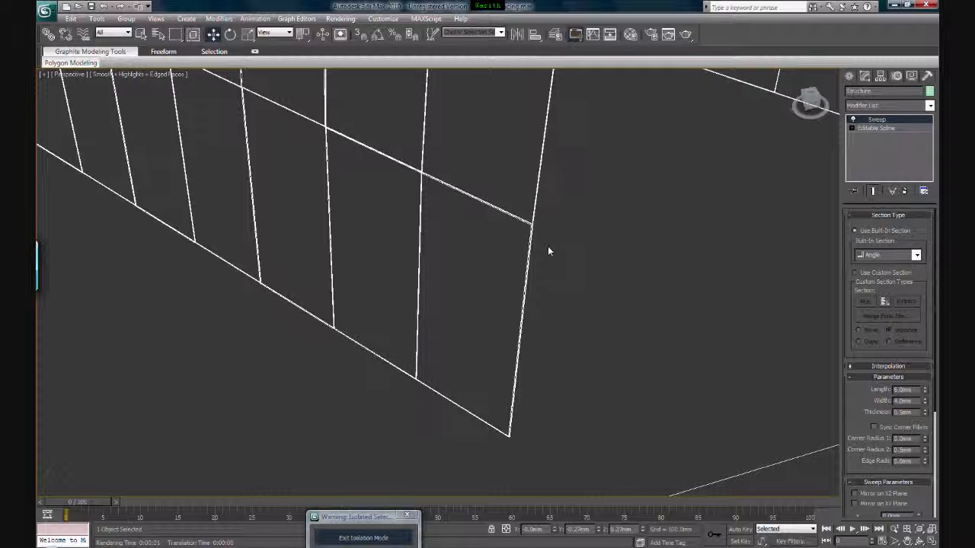
left_click(904, 258)
left_click(904, 258)
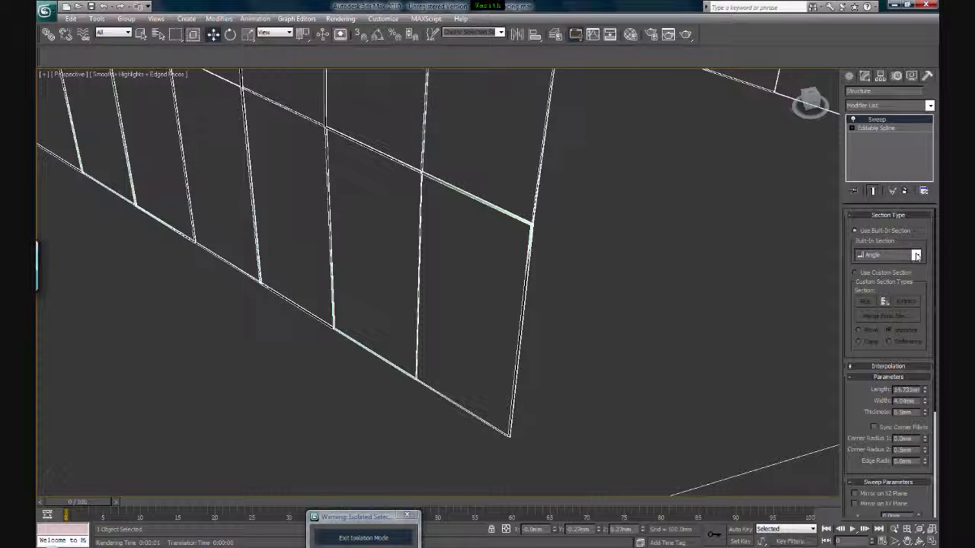
left_click(918, 257)
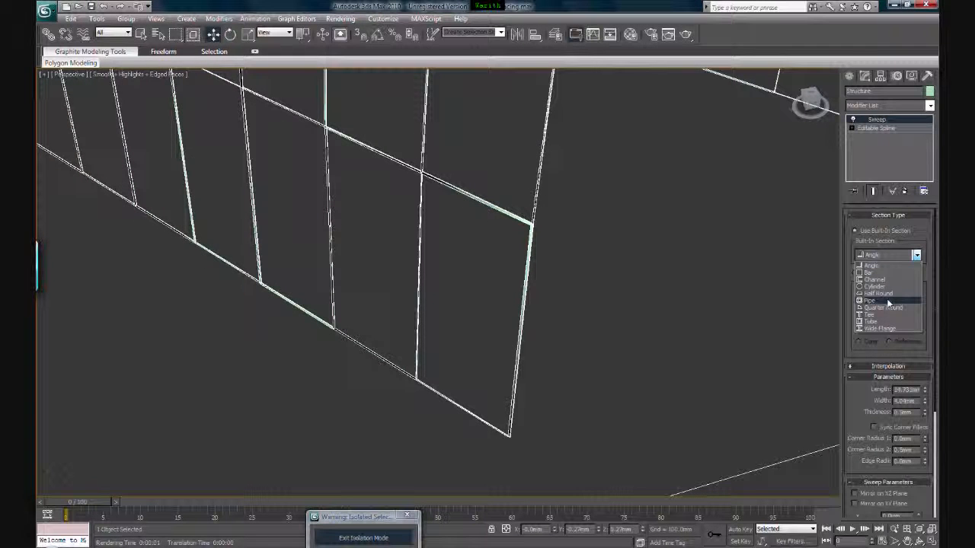
left_click(888, 288)
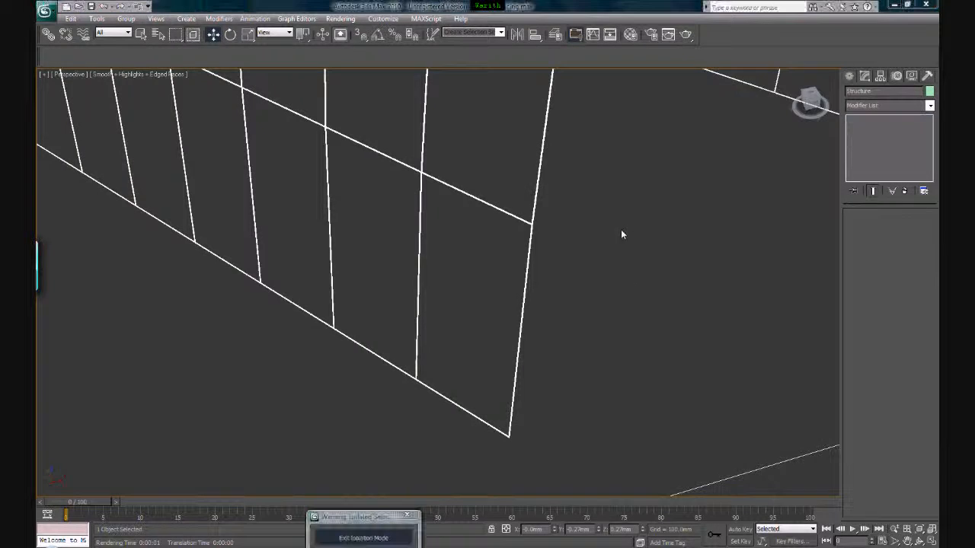
Test-render the whole swept structure in the Perspective view and close the render window
scroll(621, 229, "down", 5)
scroll(437, 246, "down", 8)
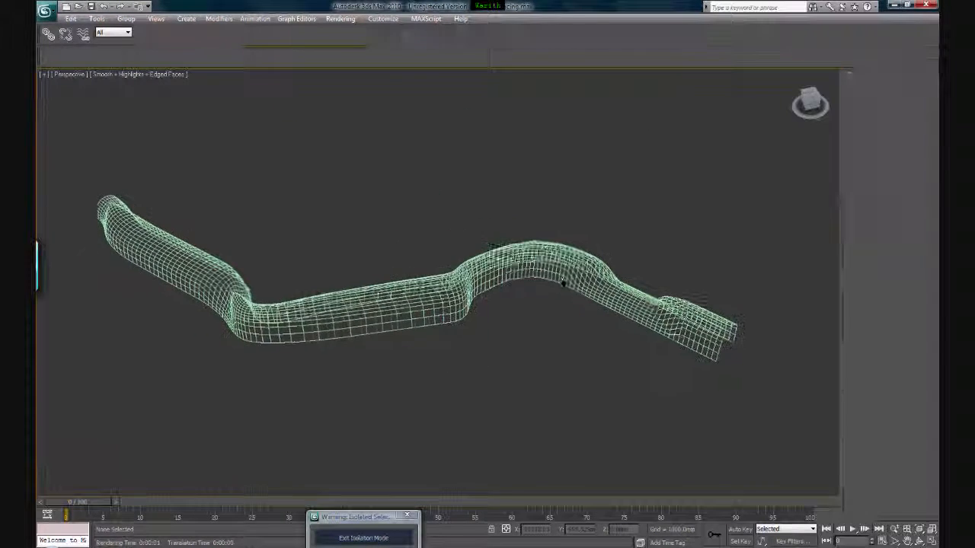
left_click(686, 36)
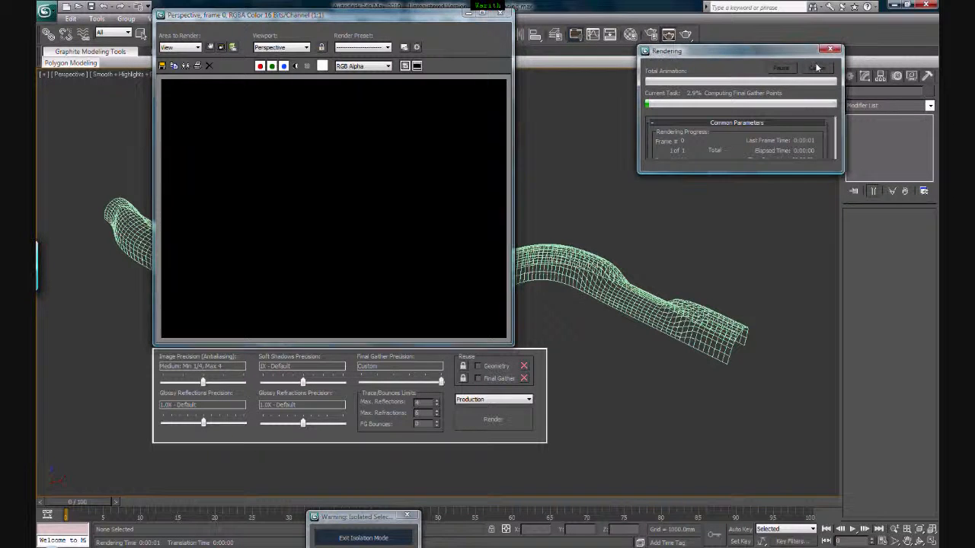
left_click(499, 13)
Select the Structure object, set the Sweep cylinder's radius to 50 mm, and deselect the object
left_click(628, 309)
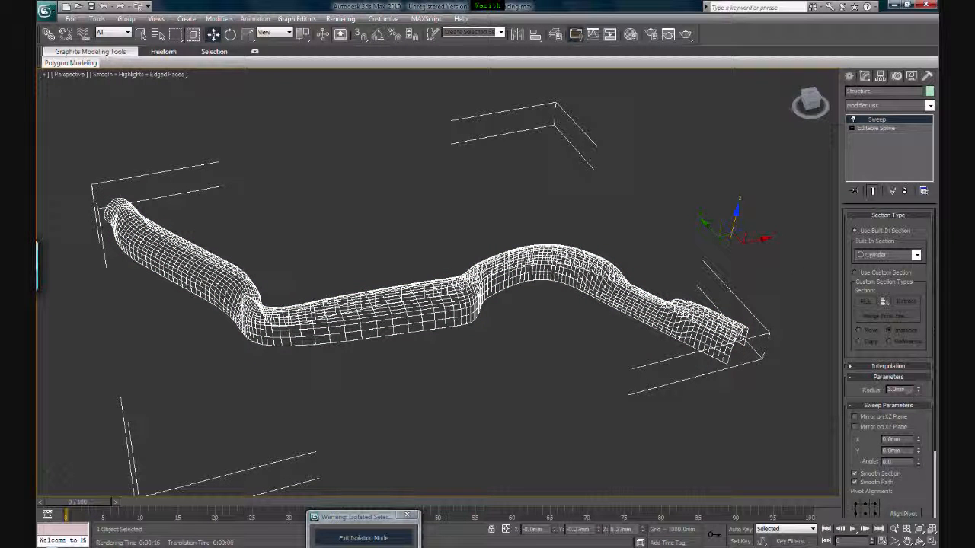
type("50")
key("Return")
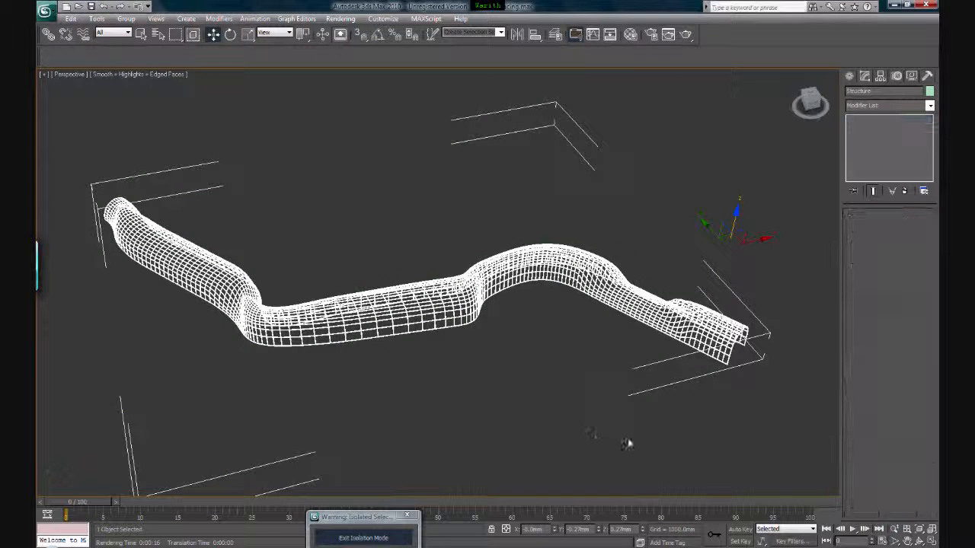
left_click(626, 441)
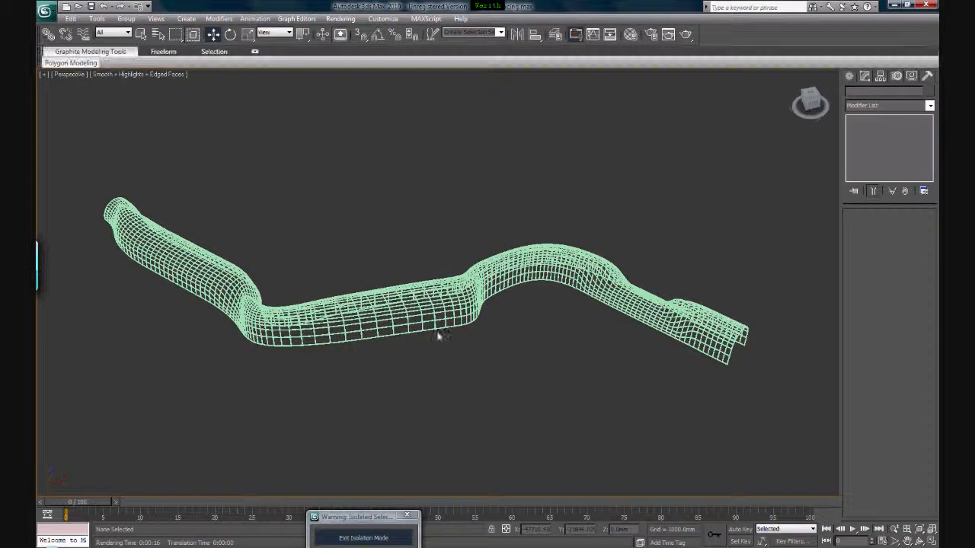
Examine the thickness of the structure's bars along the curved section and at the tunnel's open end
middle_click_drag(439, 337, 470, 349)
middle_click_drag(554, 348, 462, 371)
scroll(461, 371, "up", 10)
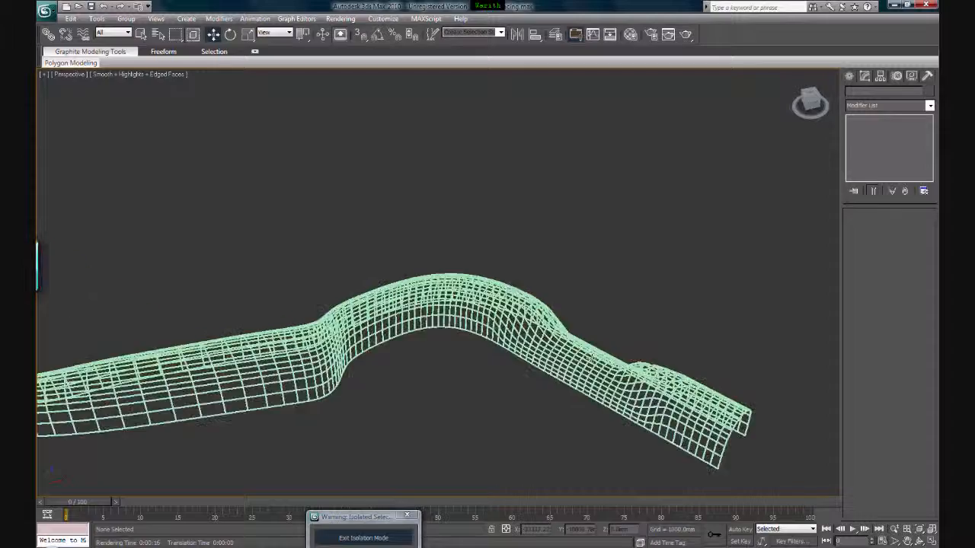
middle_click_drag(435, 294, 371, 276)
middle_click_drag(554, 336, 421, 269)
scroll(516, 210, "up", 5)
scroll(553, 293, "down", 5)
scroll(495, 299, "up", 3)
middle_click_drag(633, 335, 544, 287)
scroll(542, 285, "down", 5)
middle_click_drag(427, 247, 547, 332)
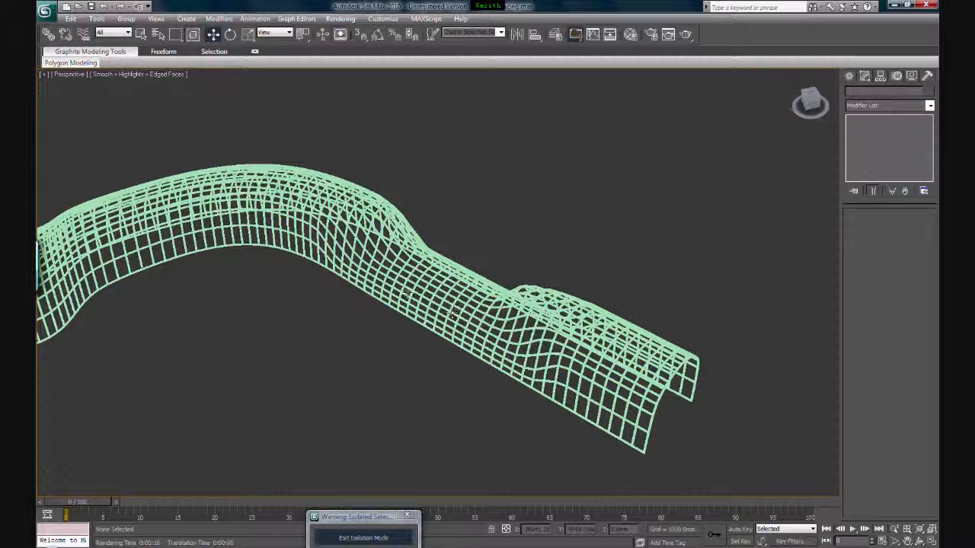
End the isolation of the swept structure so the base shell is displayed together with it
middle_click_drag(408, 294, 572, 266)
scroll(488, 272, "down", 2)
middle_click_drag(487, 271, 585, 286)
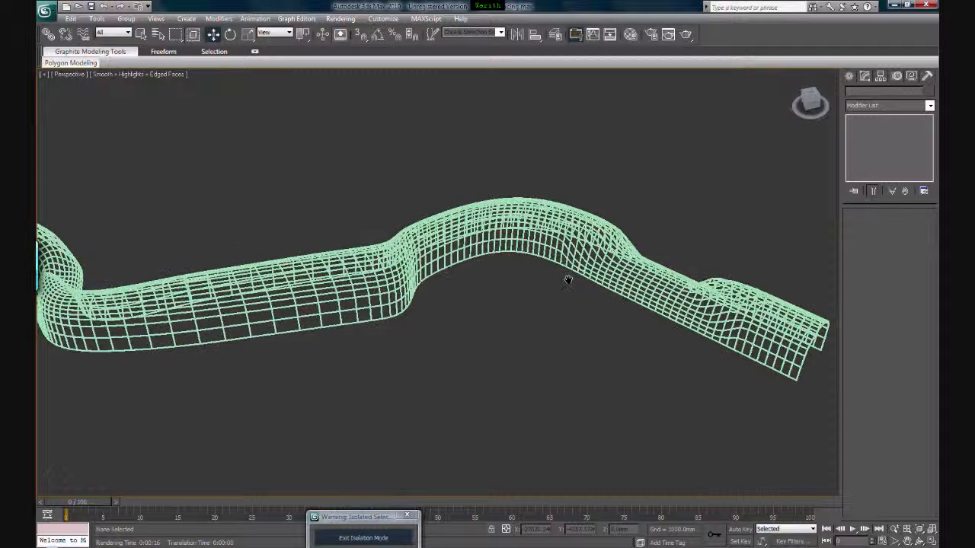
scroll(482, 279, "down", 2)
middle_click_drag(424, 297, 430, 313)
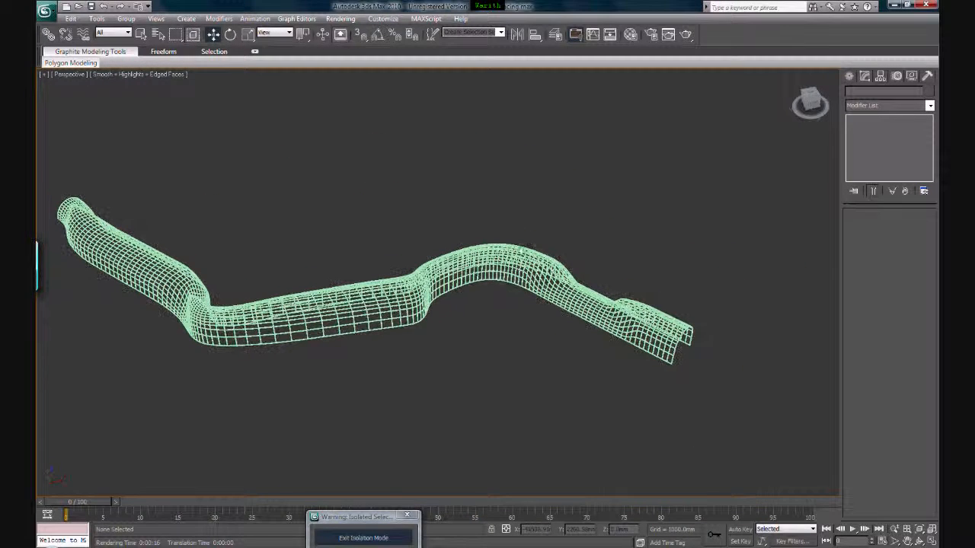
left_click(376, 539)
mouse_move(539, 392)
middle_mouse_down()
mouse_move(524, 378)
mouse_move(497, 387)
middle_mouse_up()
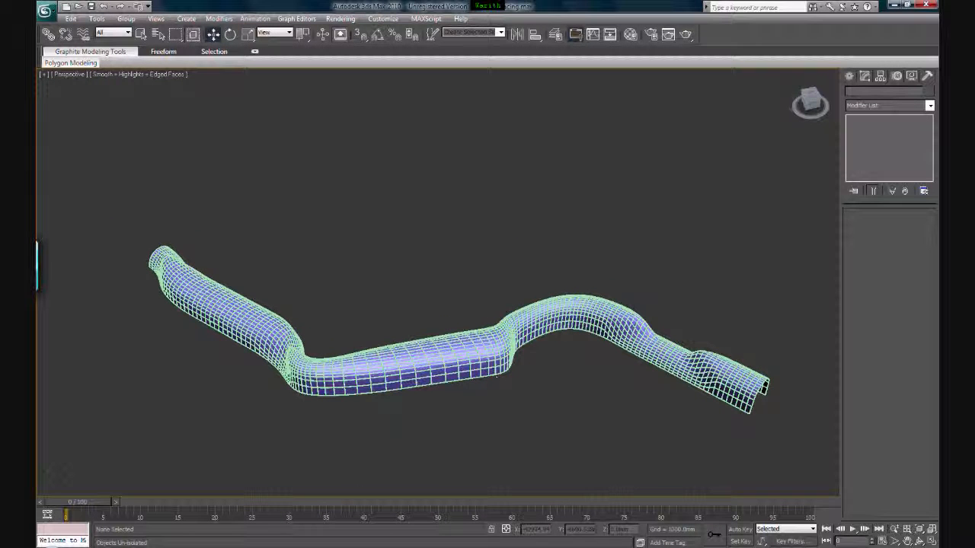
scroll(416, 389, "up", 3)
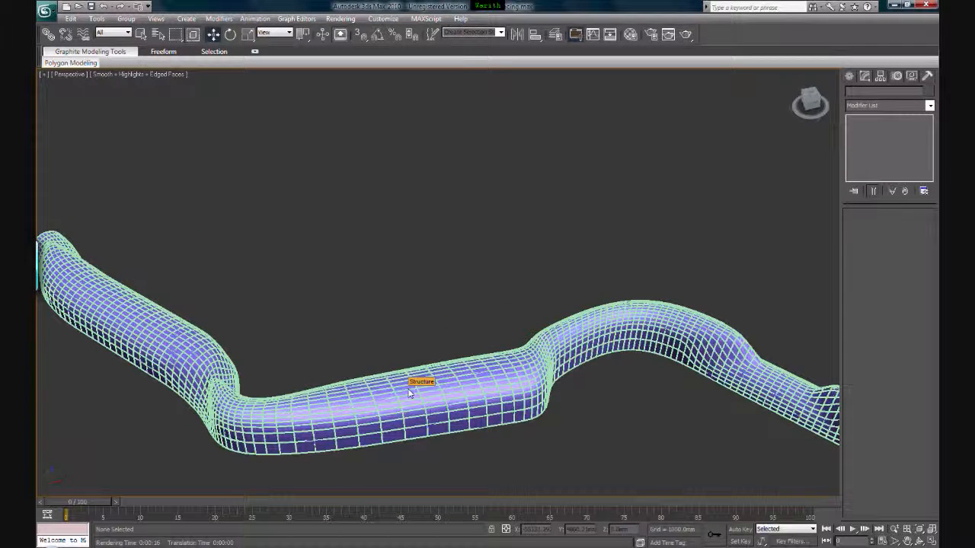
Select the base shell, lift it along Z off the swept structure, and undo the move
left_click(431, 384)
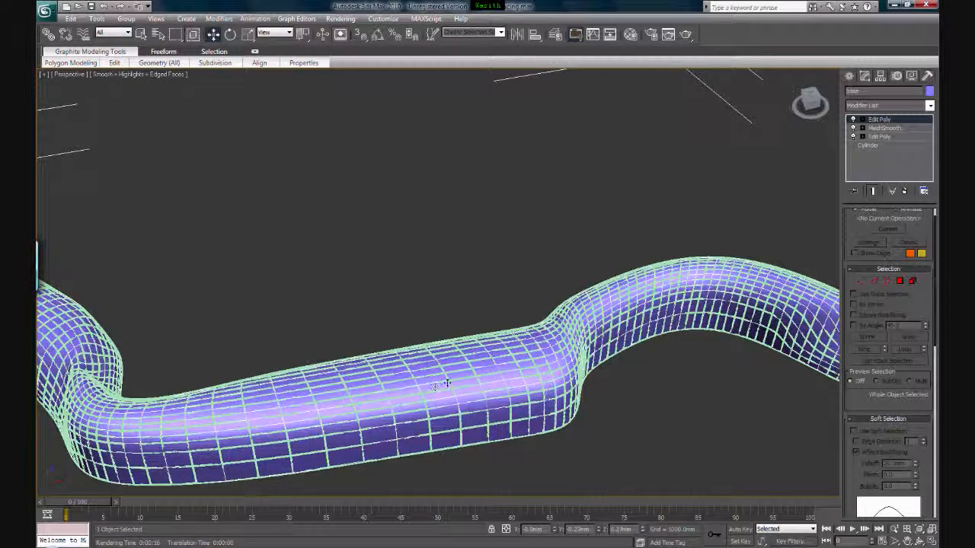
scroll(447, 384, "down", 5)
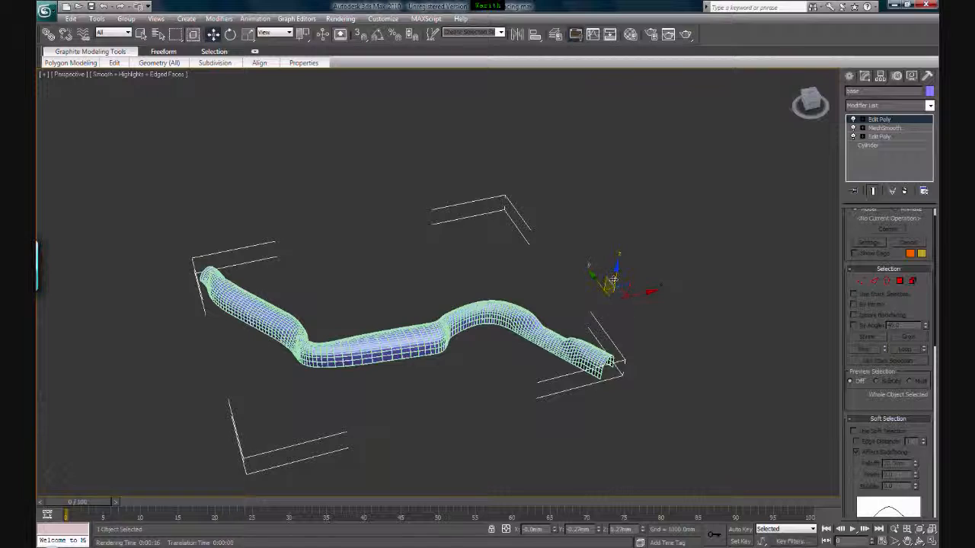
left_click_drag(616, 272, 624, 230)
middle_click_drag(432, 347, 456, 338)
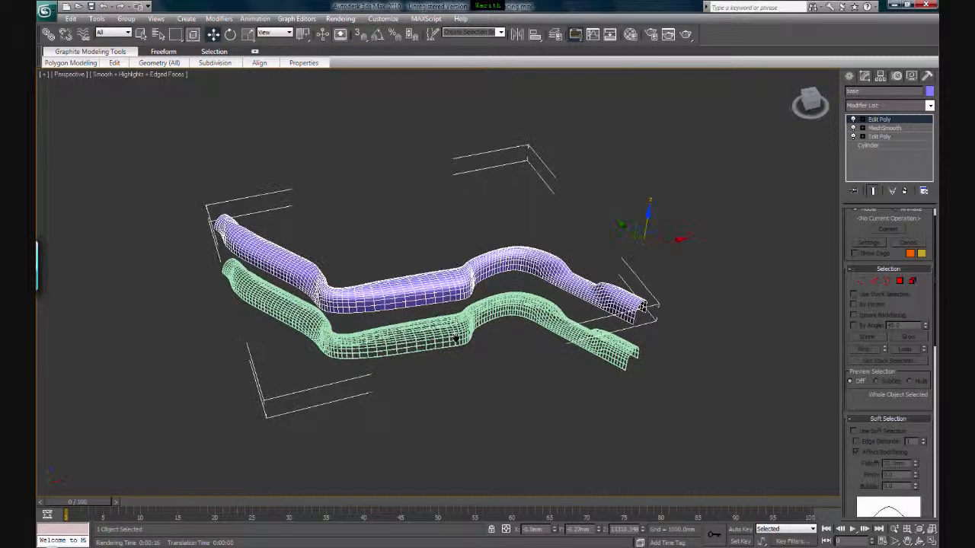
scroll(455, 338, "up", 4)
key("ctrl+z")
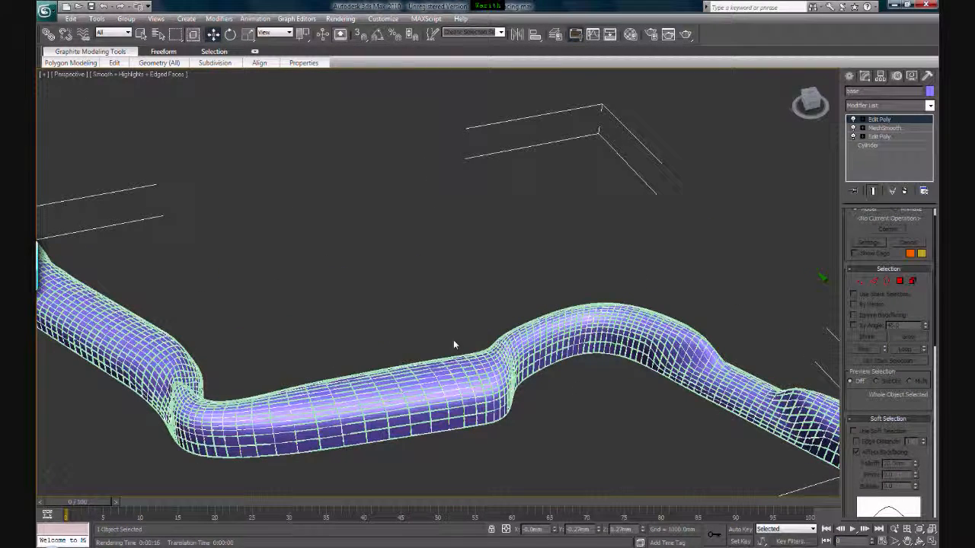
middle_click_drag(419, 395, 291, 352)
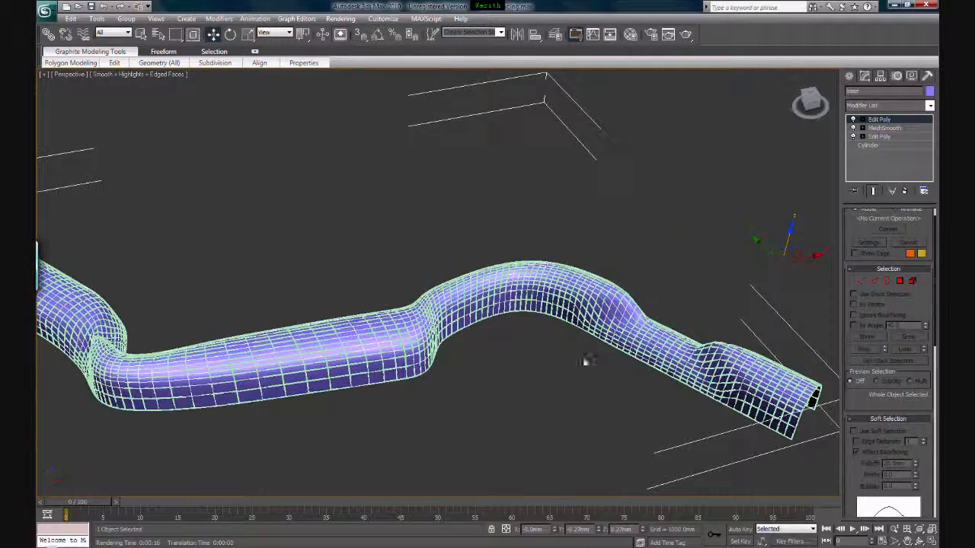
middle_click_drag(549, 355, 463, 352)
middle_click_drag(336, 377, 365, 395)
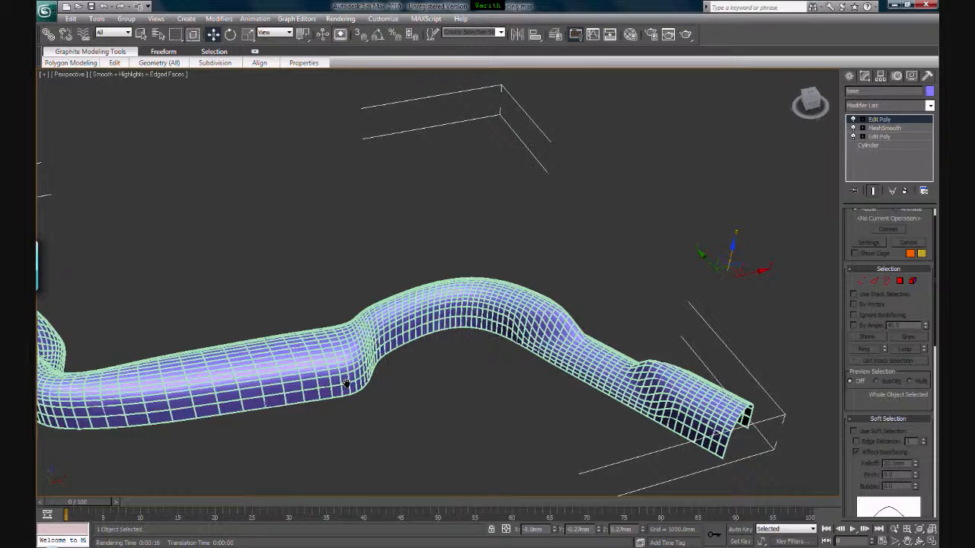
middle_click_drag(826, 412, 621, 353)
scroll(618, 355, "up", 3)
scroll(516, 417, "down", 1)
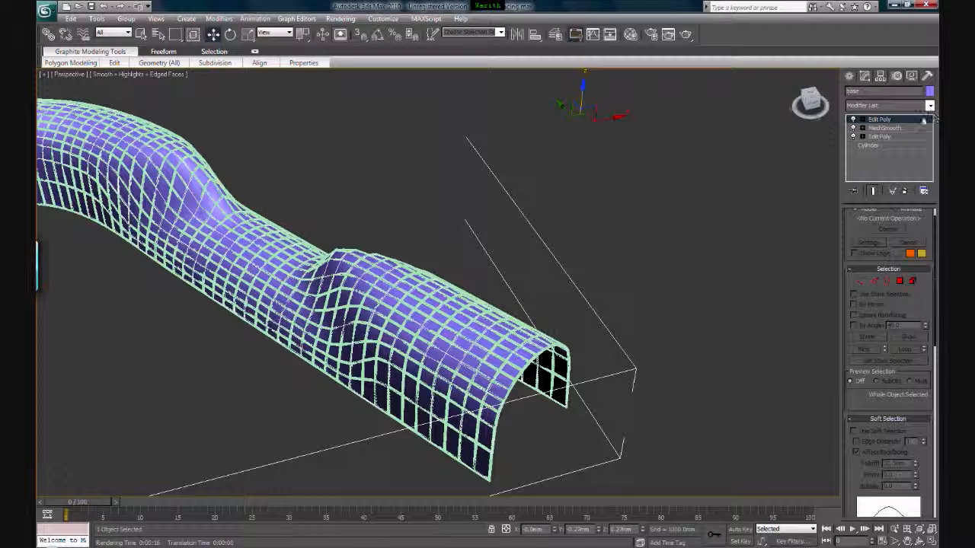
middle_click_drag(597, 346, 609, 356)
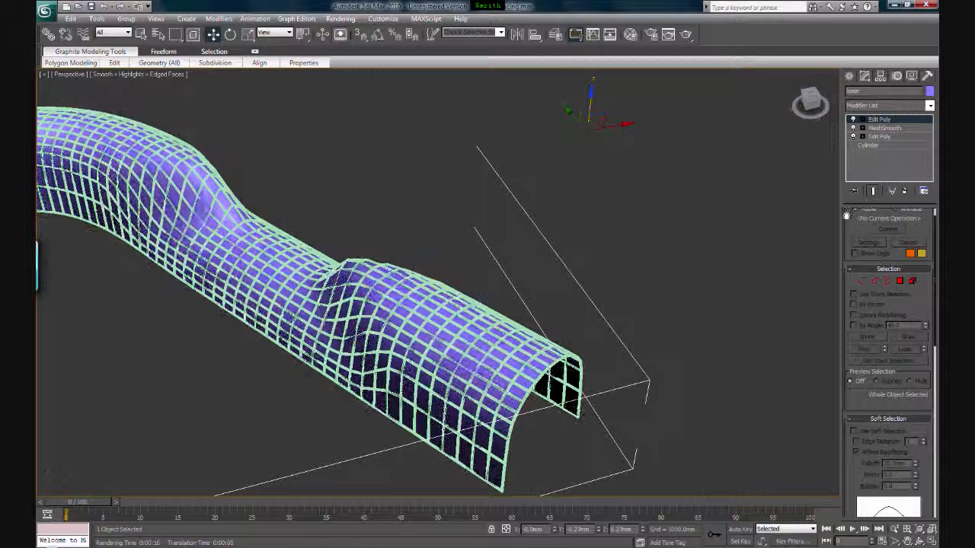
left_click(929, 105)
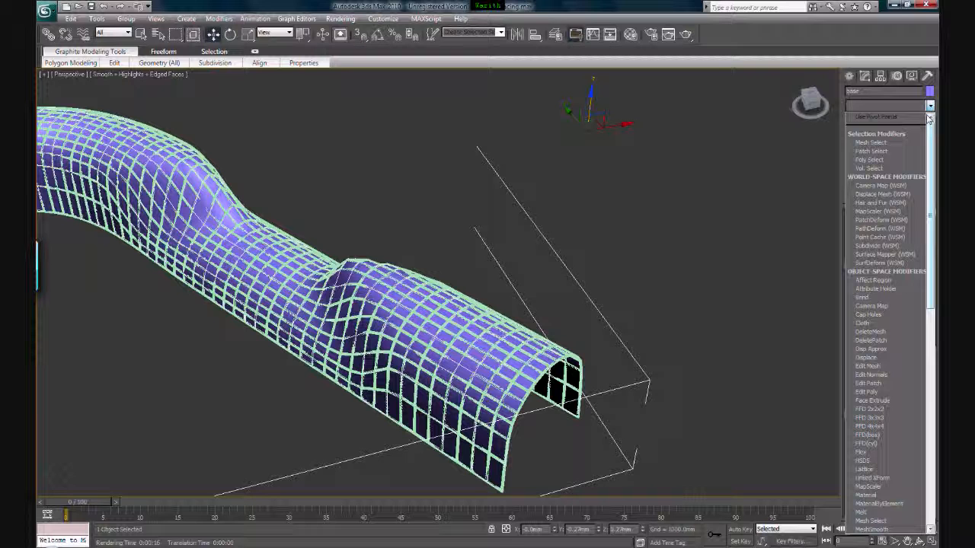
left_click_drag(930, 133, 928, 329)
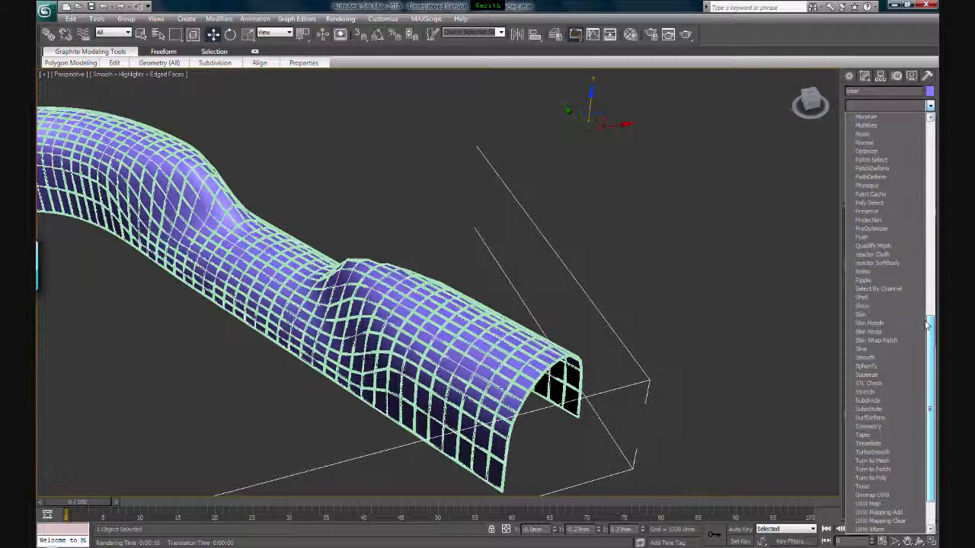
left_click(751, 356)
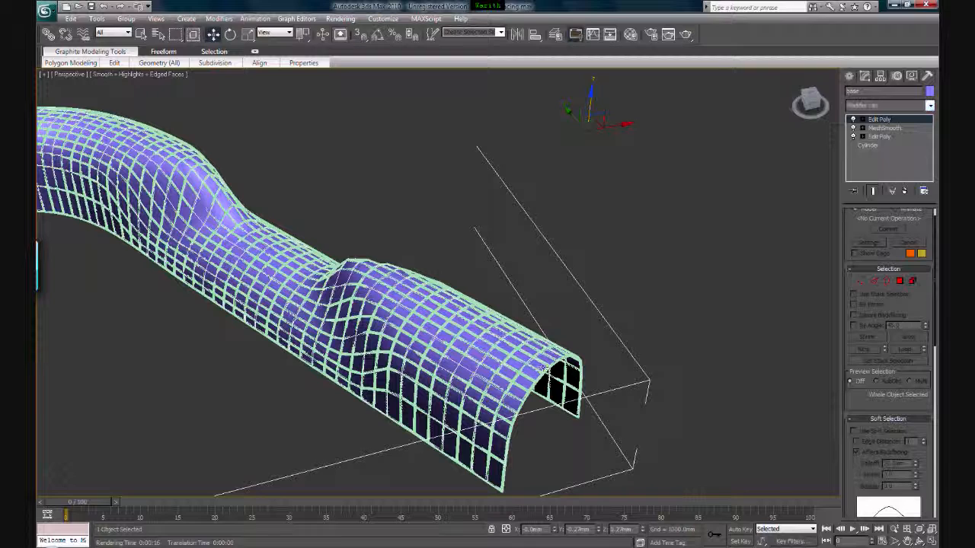
left_click(695, 301)
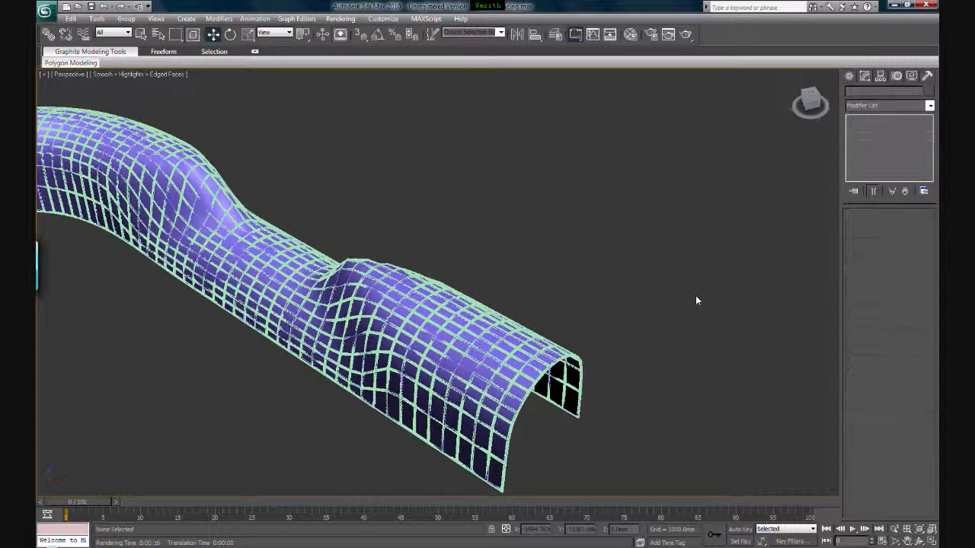
Select the base shell and isolate it from the swept structure
left_click(475, 354)
right_click(476, 354)
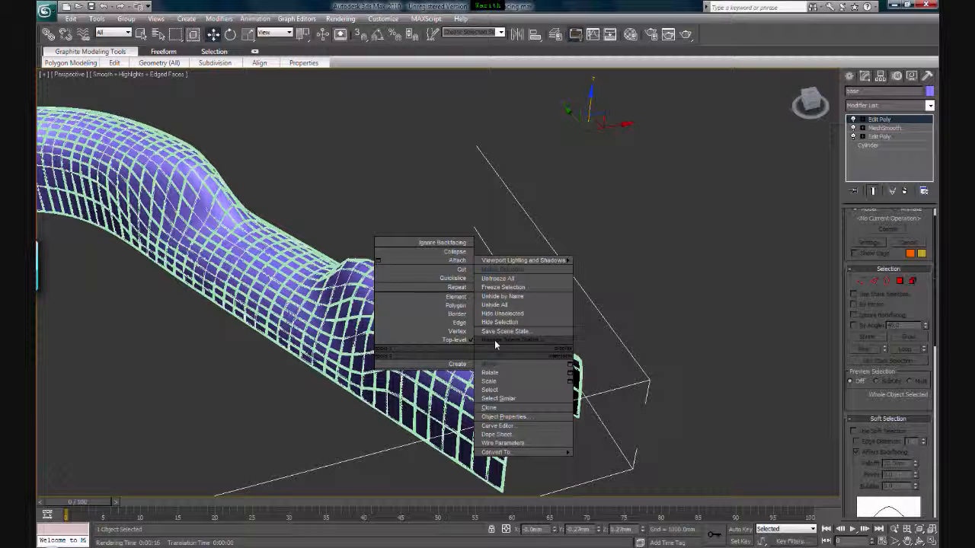
left_click(504, 269)
Examine the thickness of the isolated base surface at the tunnel's open end, keeping the base selected
middle_click_drag(428, 370, 404, 369)
scroll(404, 368, "up", 4)
middle_click_drag(489, 371, 319, 284)
scroll(320, 282, "up", 2)
scroll(613, 328, "up", 3)
middle_click_drag(613, 328, 439, 244)
scroll(526, 277, "up", 3)
middle_click_drag(581, 275, 565, 240)
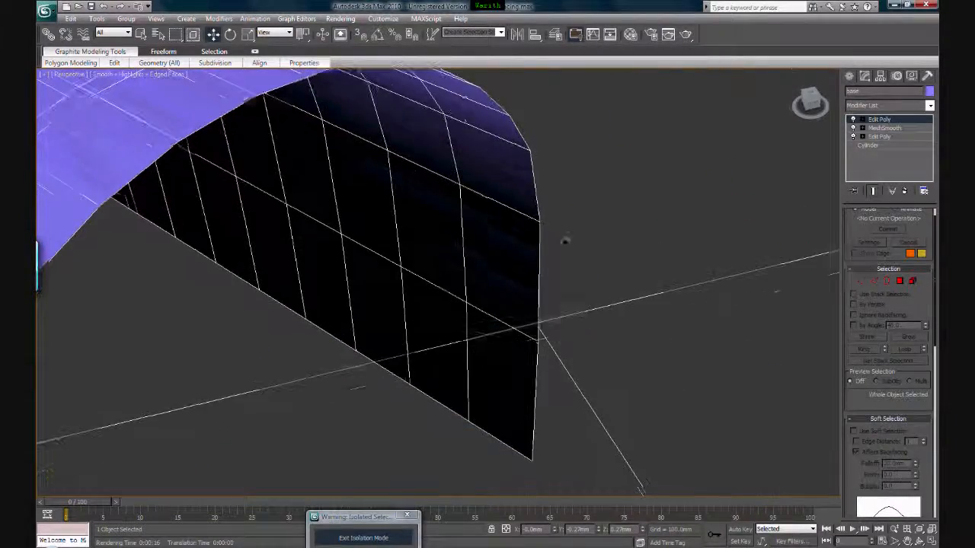
left_click(565, 240)
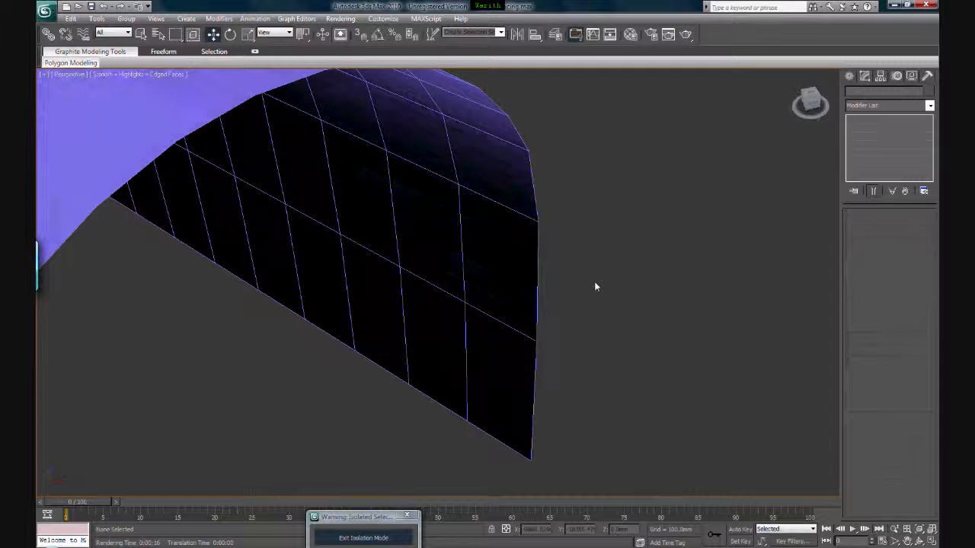
left_click(535, 329)
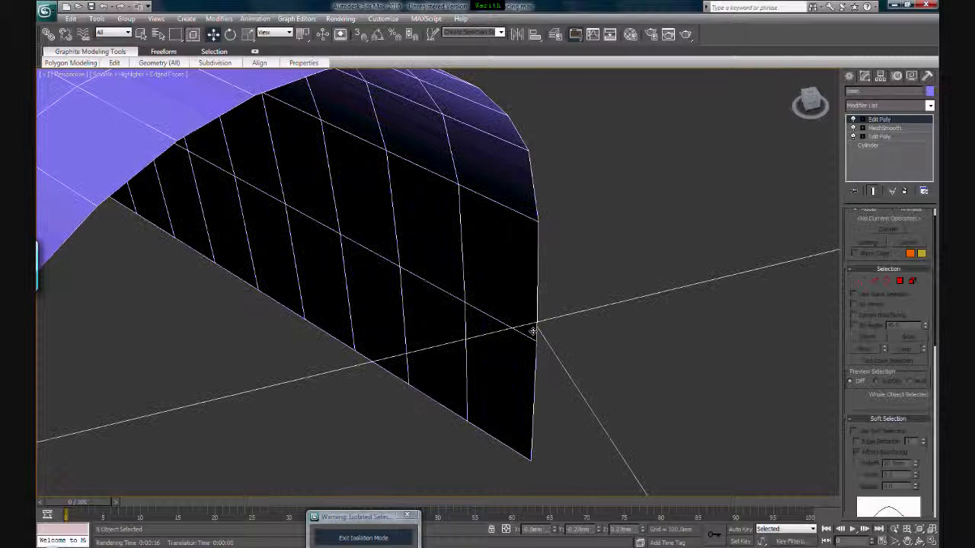
middle_click_drag(240, 318, 294, 321)
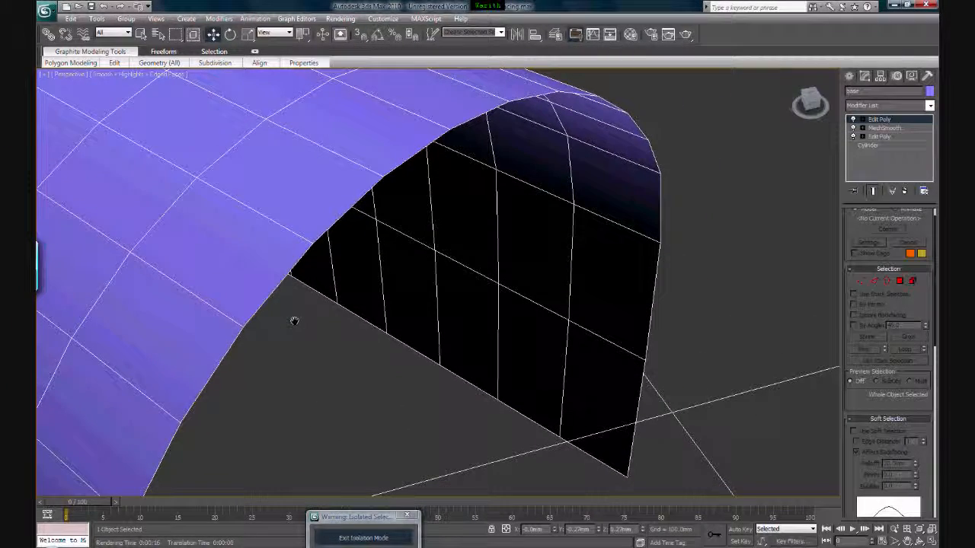
middle_click_drag(393, 296, 383, 305)
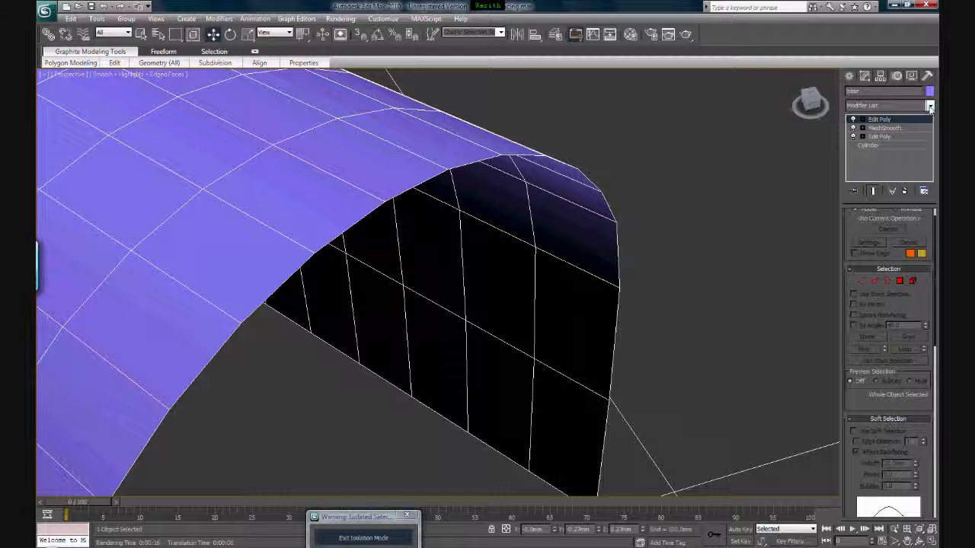
Add a Shell modifier to the base and set its outer amount to 10 mm
left_click(930, 108)
left_click_drag(930, 188, 929, 402)
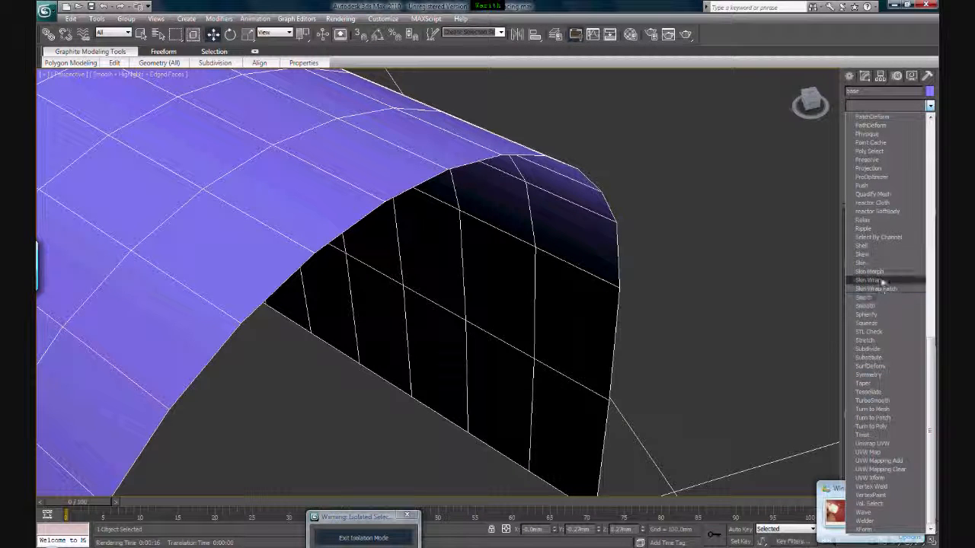
left_click(882, 247)
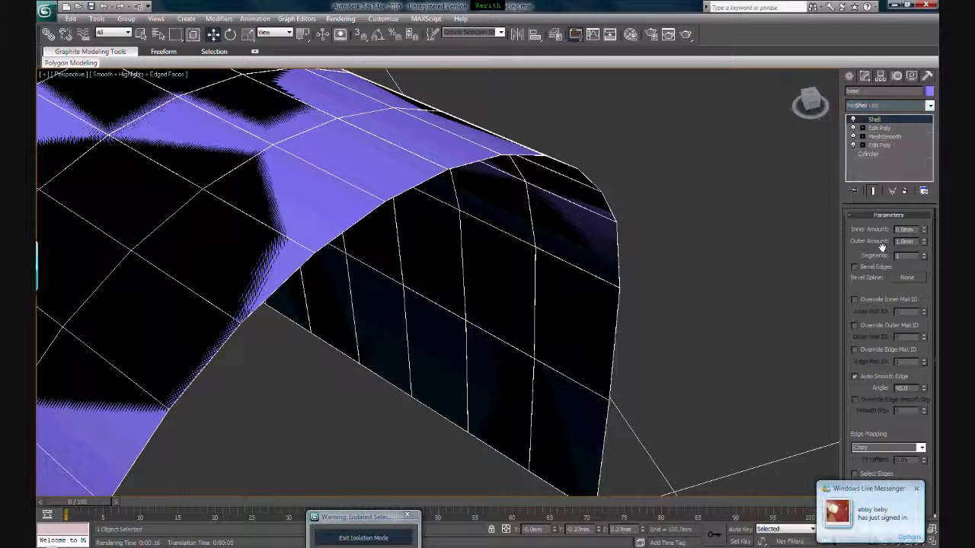
double_click(908, 242)
type("10")
key("Return")
Check the base's thickness close up at the open end's lower corner, return to the whole tunnel, and deselect it
middle_click_drag(614, 234, 648, 227)
middle_click_drag(460, 280, 462, 234)
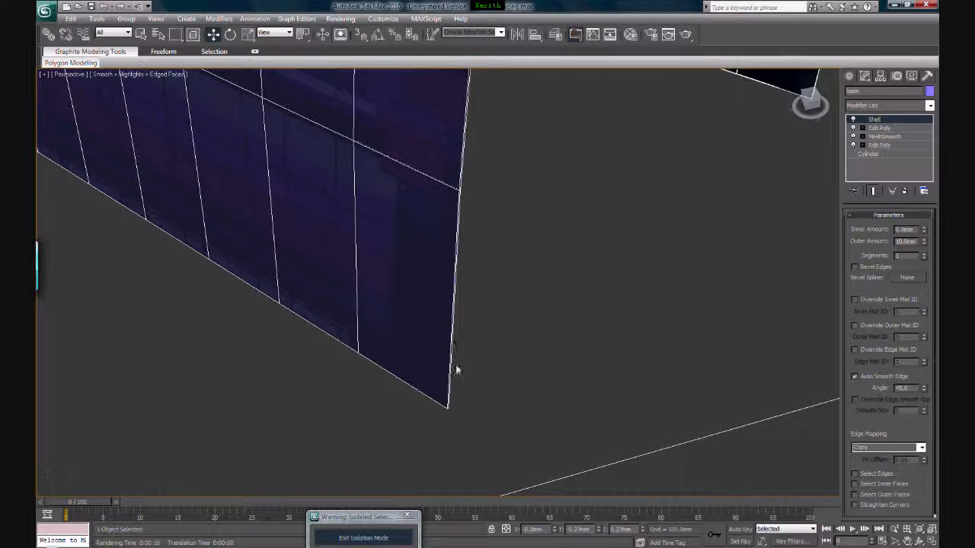
left_click(895, 529)
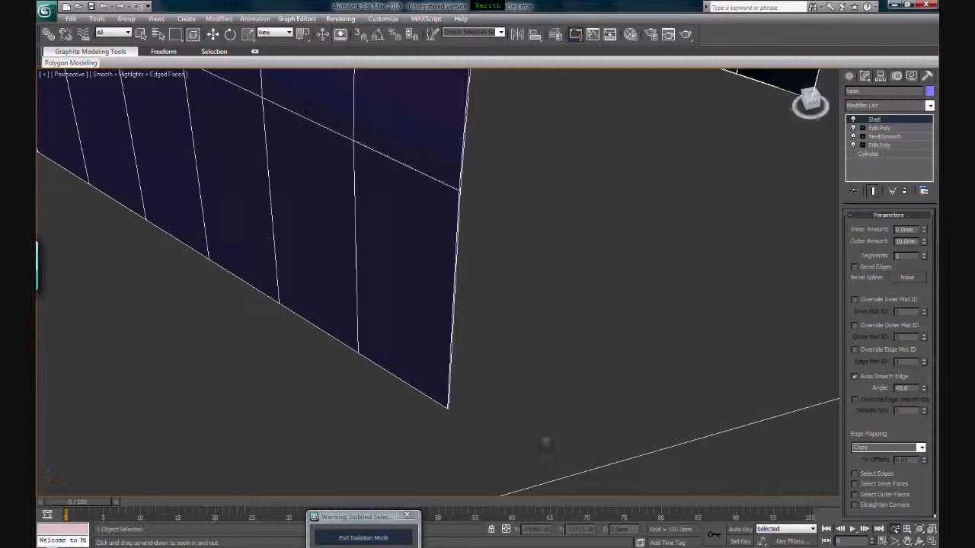
left_click_drag(544, 442, 543, 430)
left_click_drag(525, 320, 523, 364)
left_click_drag(449, 210, 502, 222)
right_click(508, 223)
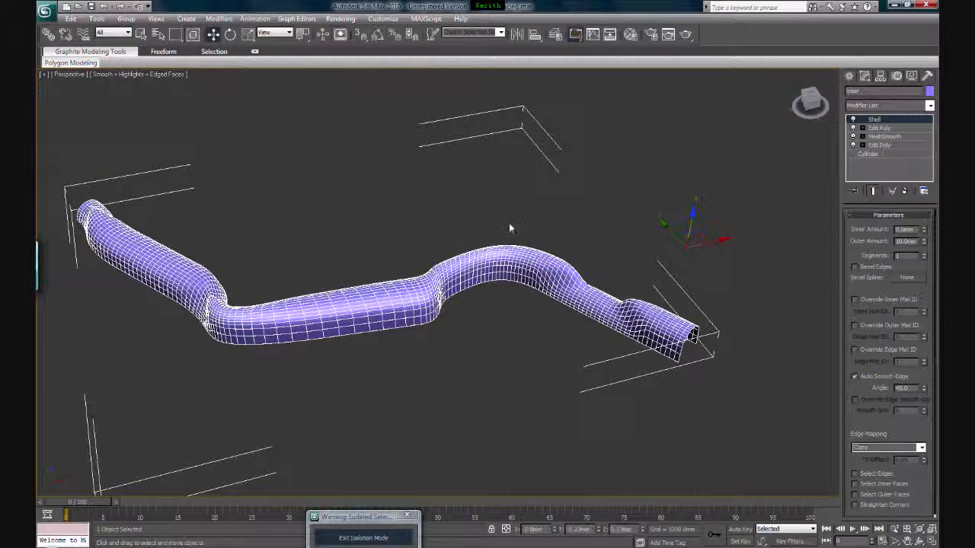
left_click(508, 223)
middle_click_drag(505, 280, 540, 302)
left_click(519, 303)
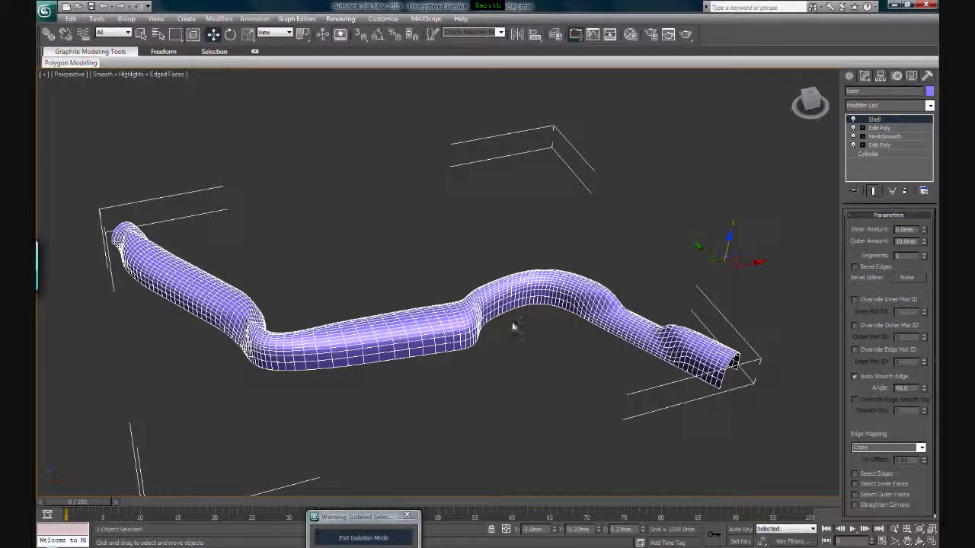
left_click(543, 269)
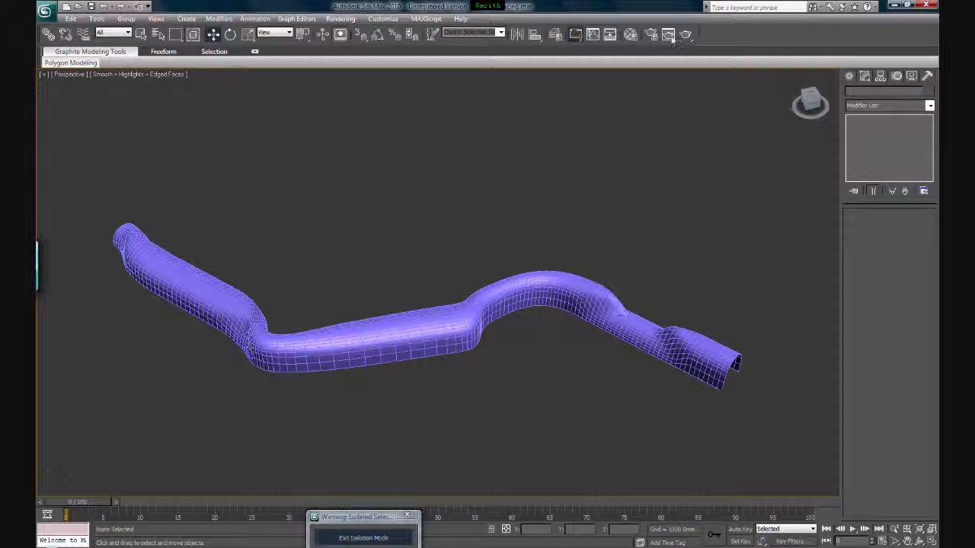
Change the first sample material to Arch & Design (mi) in the Material Editor and open its list of templates
left_click(593, 34)
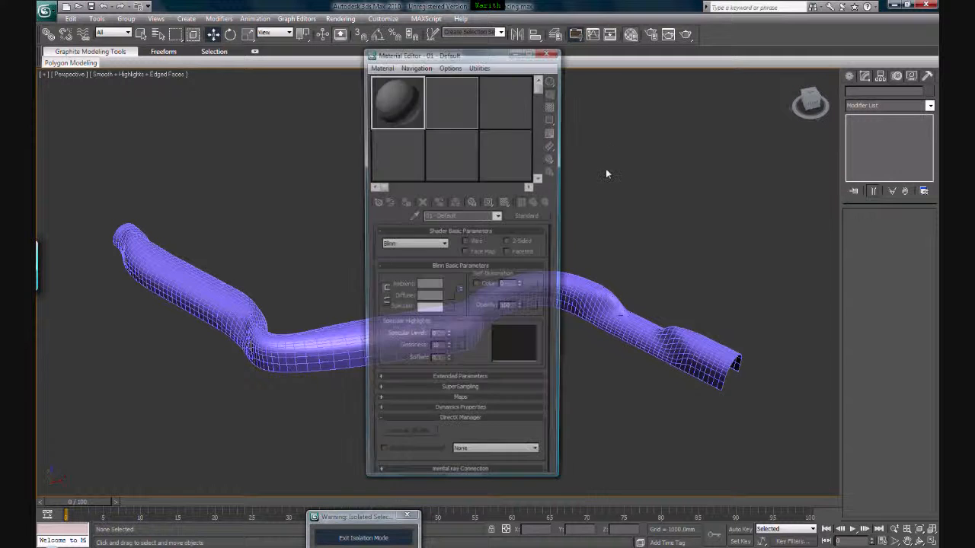
left_click(527, 216)
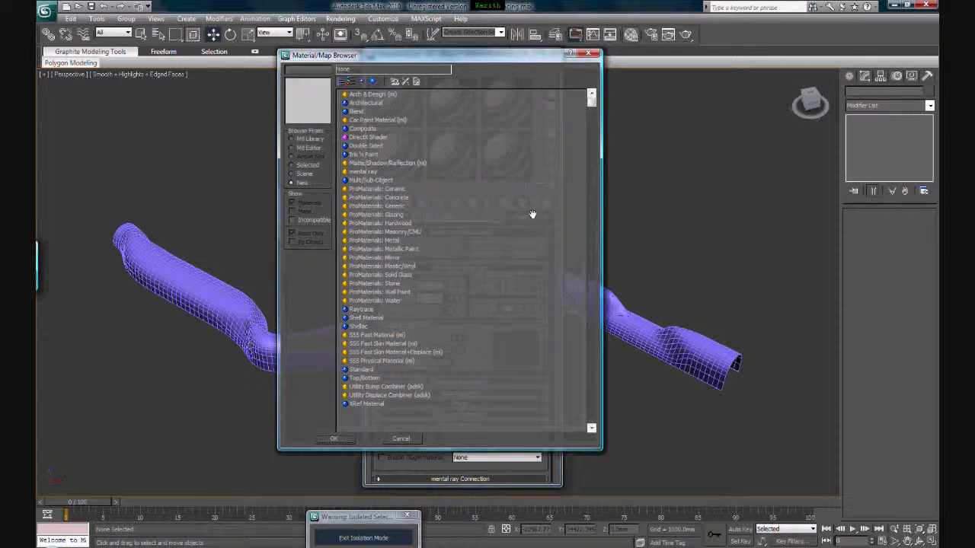
double_click(374, 96)
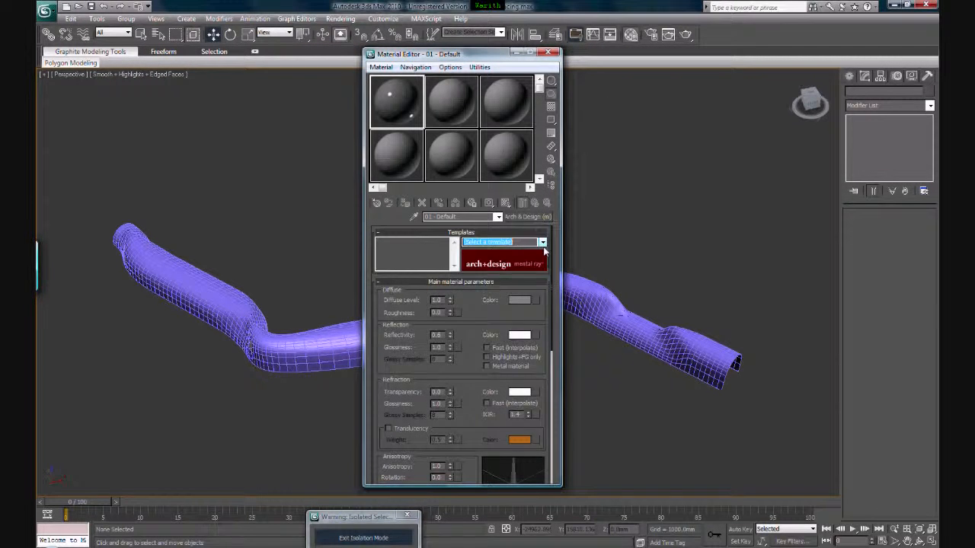
left_click(539, 242)
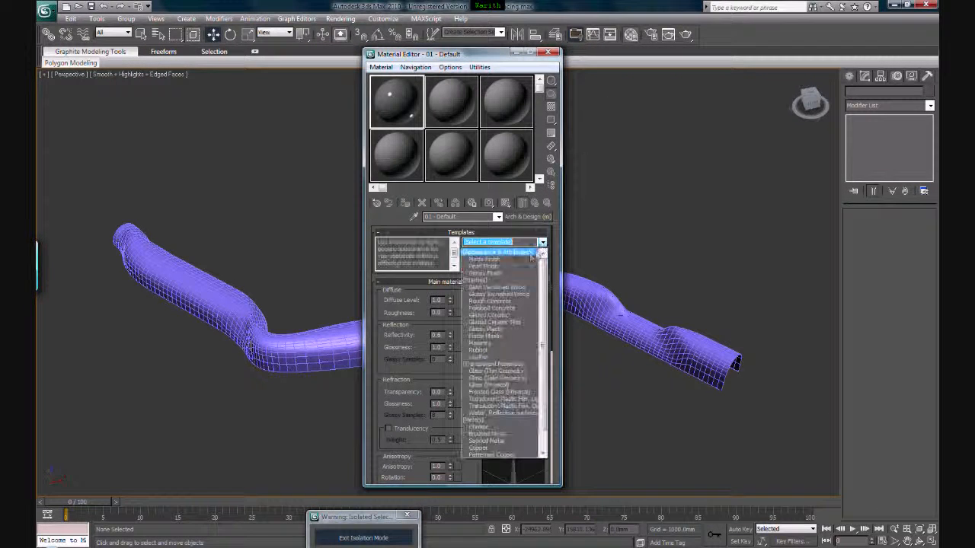
Give the isolated tube the first material with the Glass (Solid Geometry) template and exit isolation mode
left_click(499, 378)
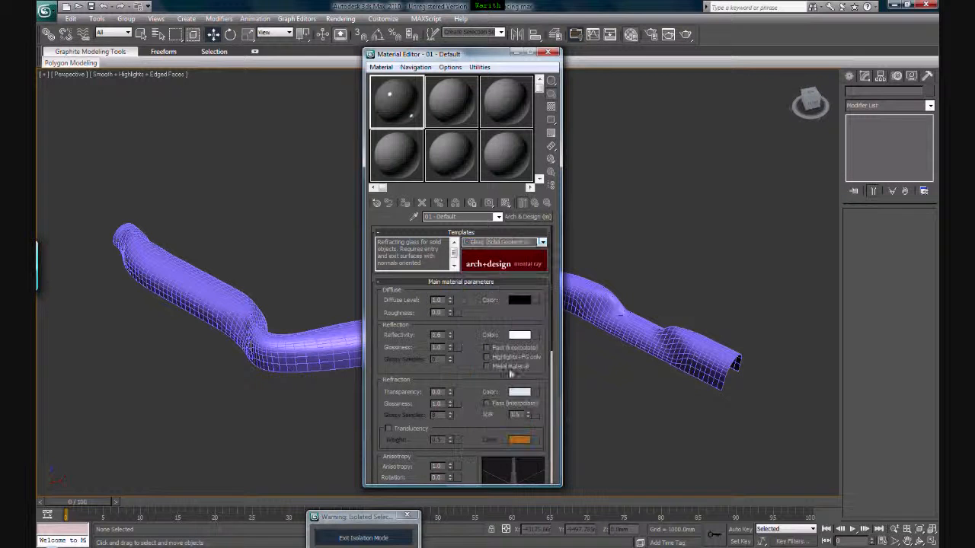
left_click(595, 305)
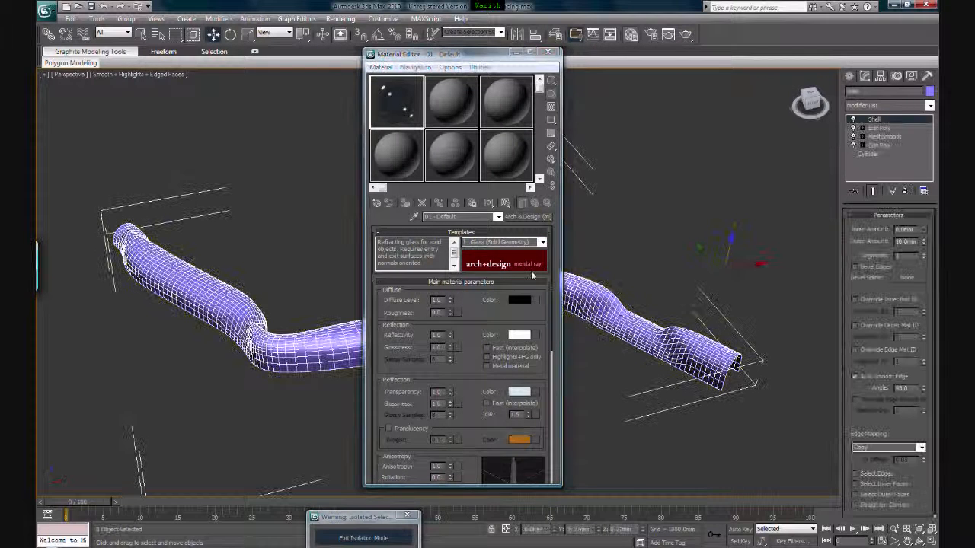
left_click(404, 203)
left_click(548, 52)
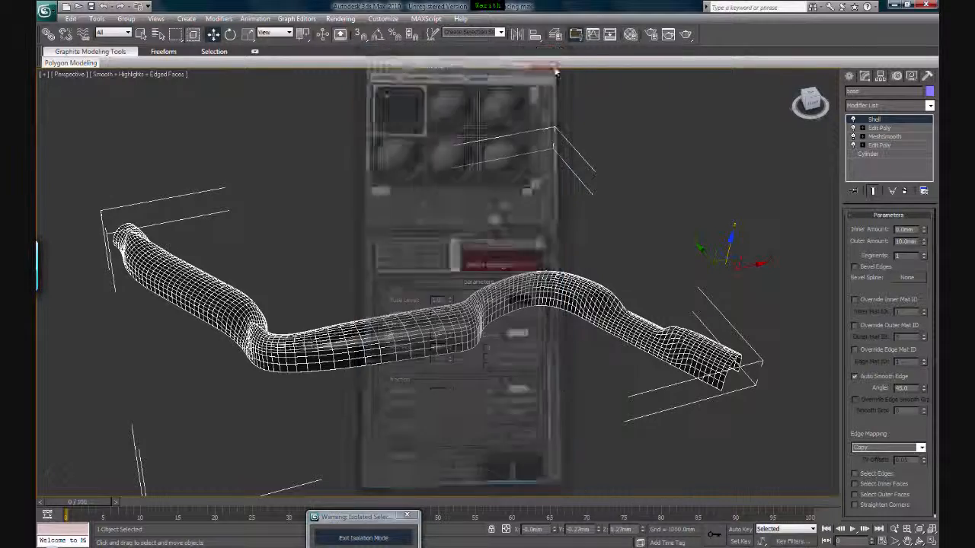
left_click(615, 240)
middle_click_drag(557, 242, 576, 250)
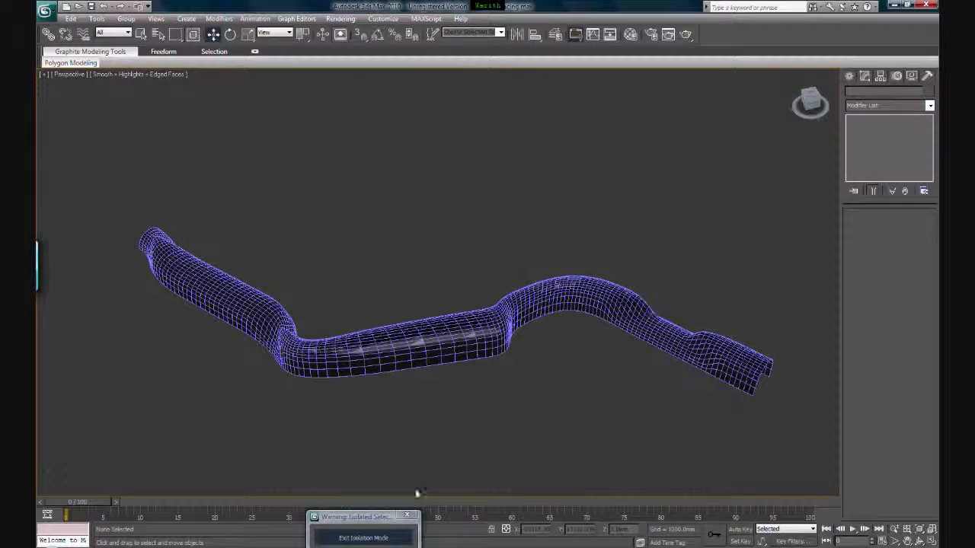
left_click(391, 539)
Set up the second material for the Structure lattice as Arch & Design with the Brushed Metal template
middle_click_drag(525, 416, 558, 401)
left_click(596, 364)
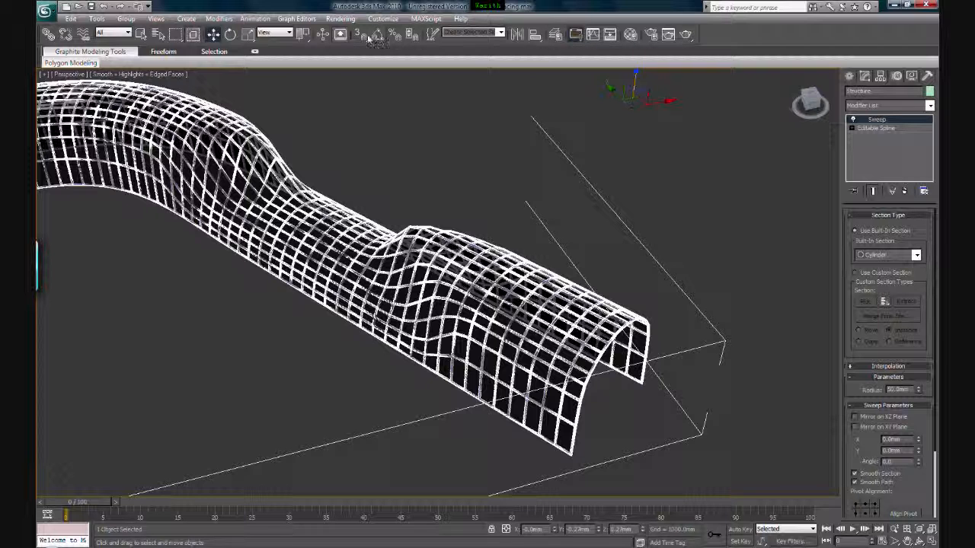
left_click(631, 34)
left_click(438, 108)
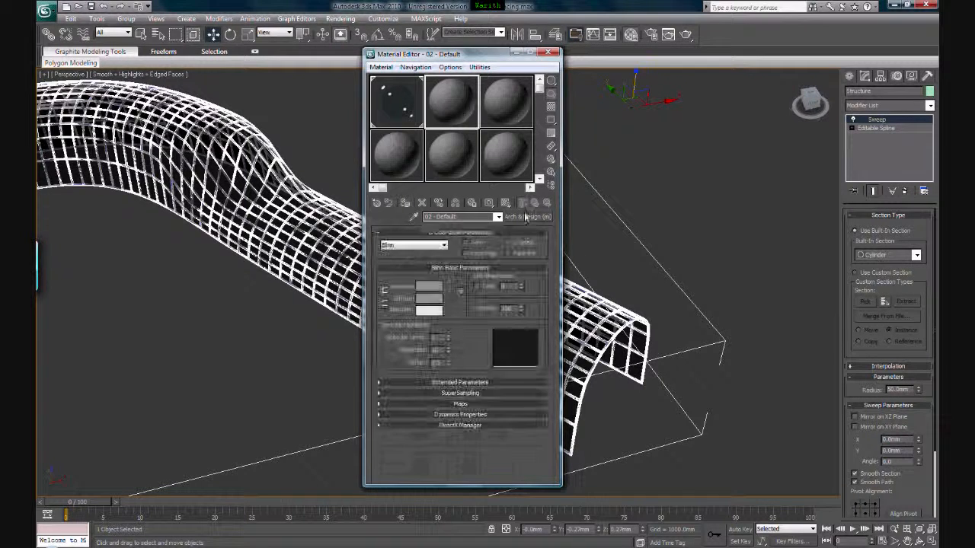
left_click(523, 217)
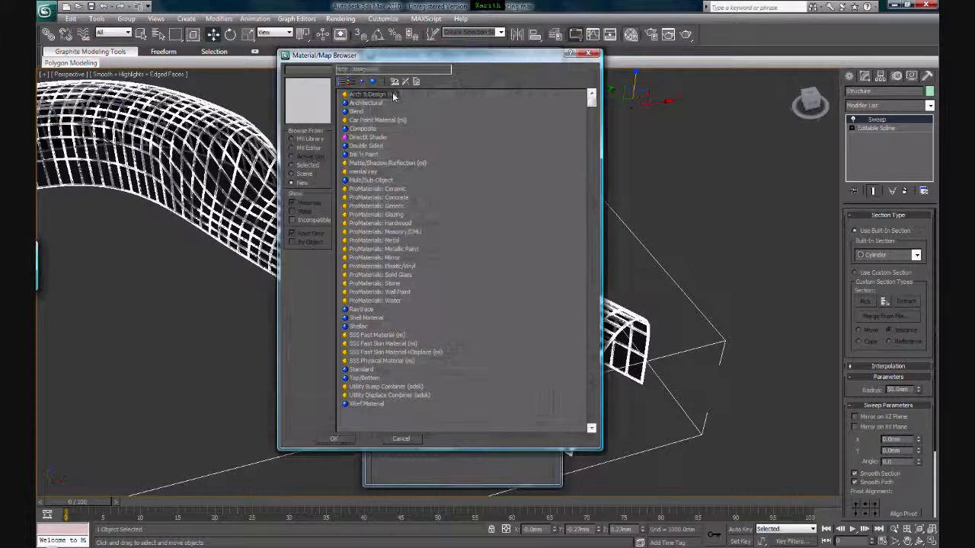
double_click(372, 93)
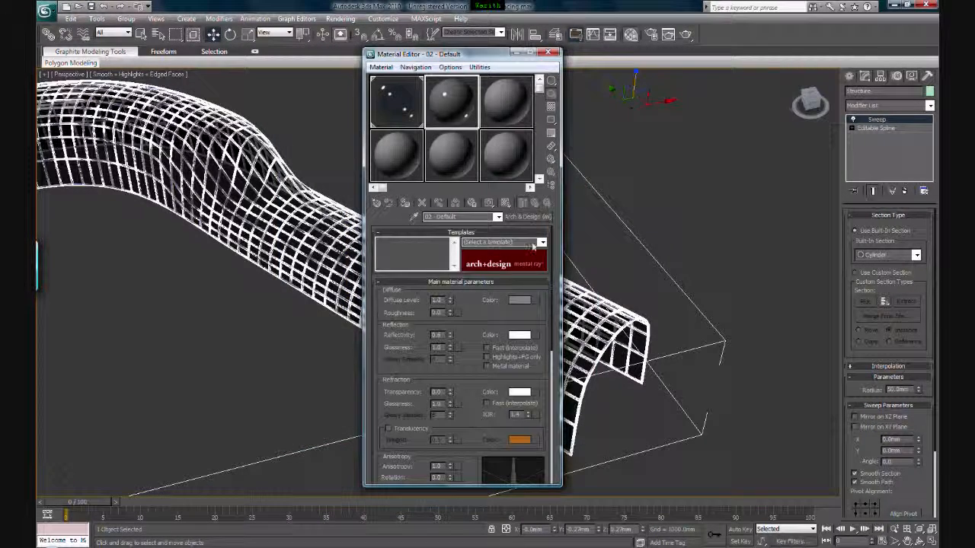
left_click(542, 242)
scroll(540, 319, "down", 2)
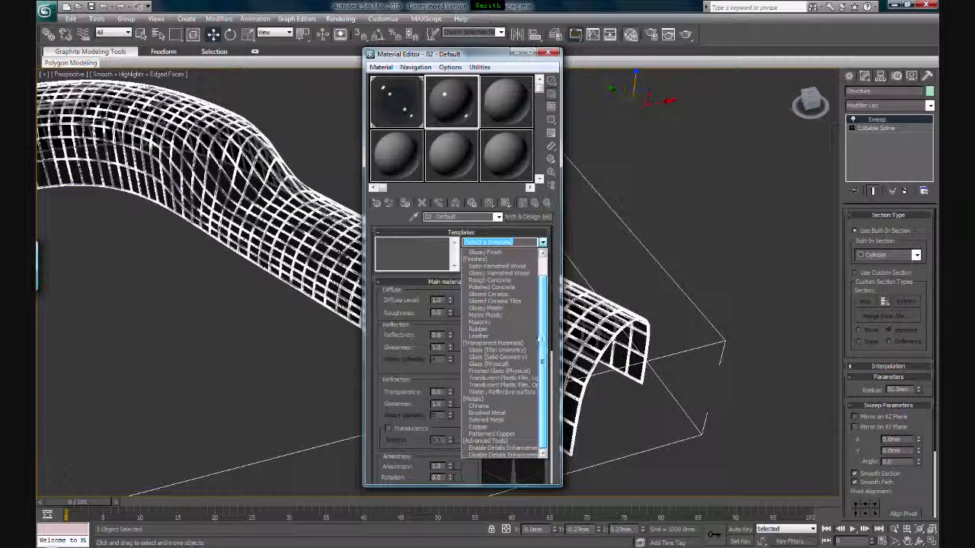
left_click(503, 413)
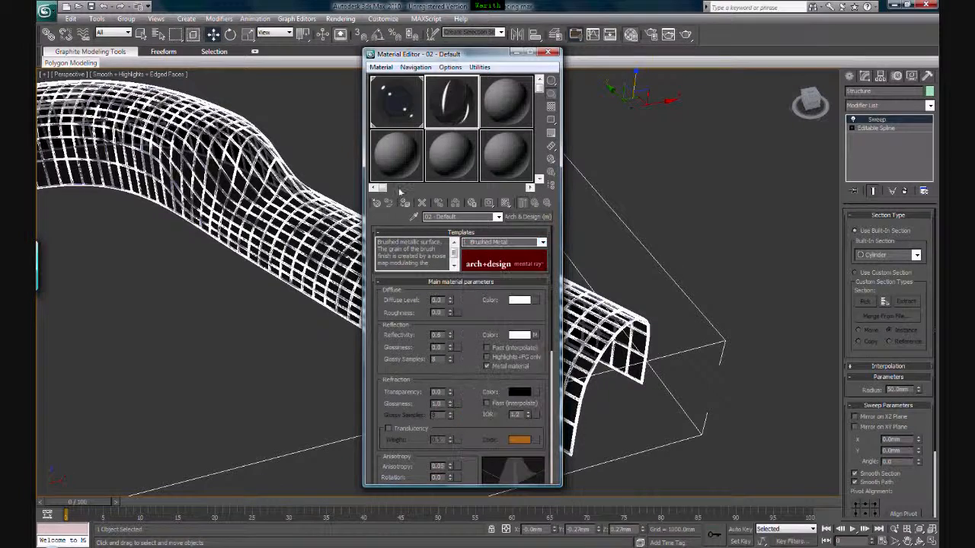
left_click(549, 54)
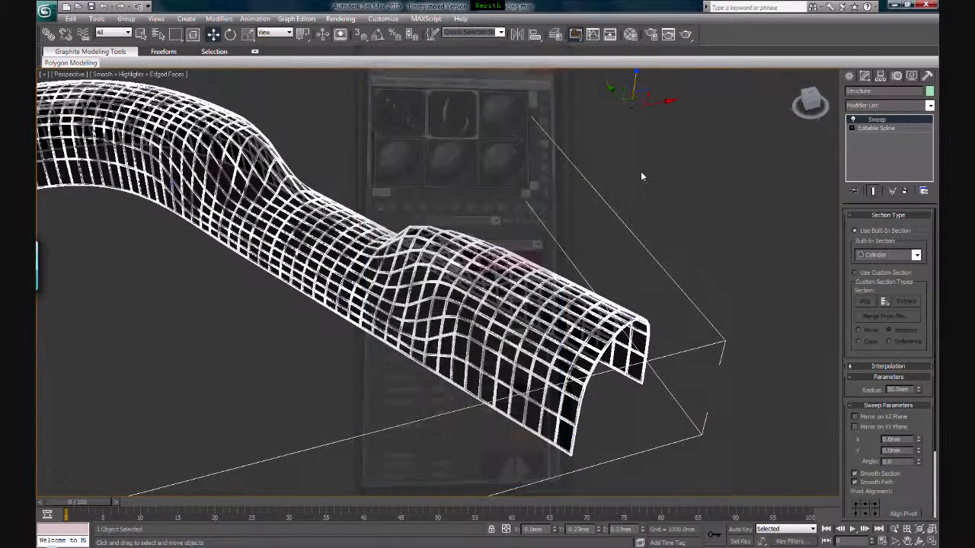
left_click(640, 171)
Draw an open spline line in the Top viewport following the tube's winding path, starting and ending slightly beyond its two ends
scroll(608, 241, "down", 8)
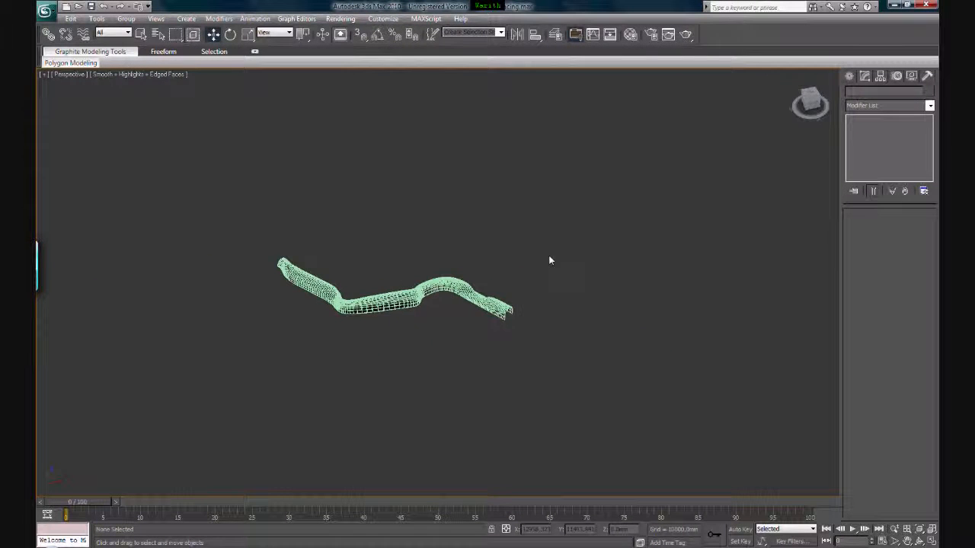
scroll(436, 226, "up", 4)
scroll(436, 228, "down", 2)
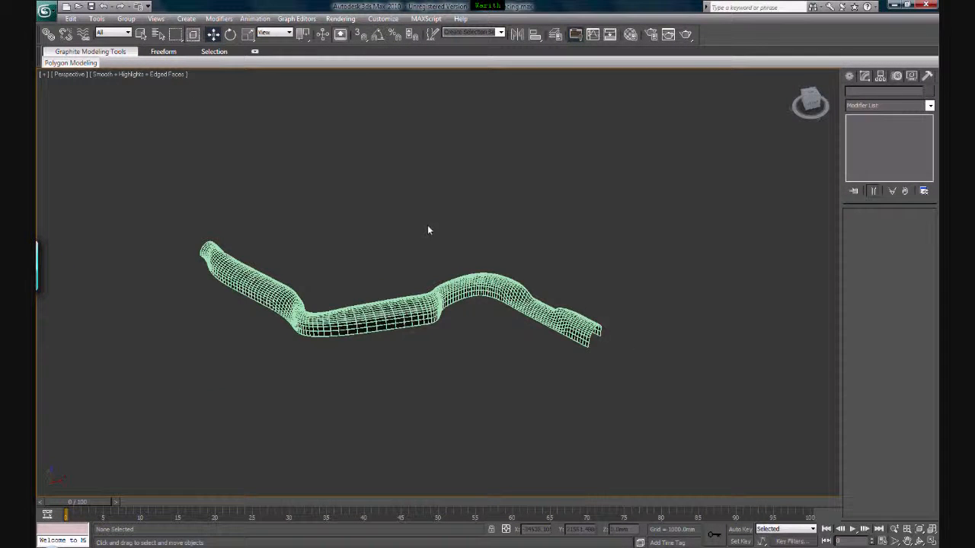
middle_click_drag(428, 228, 459, 249)
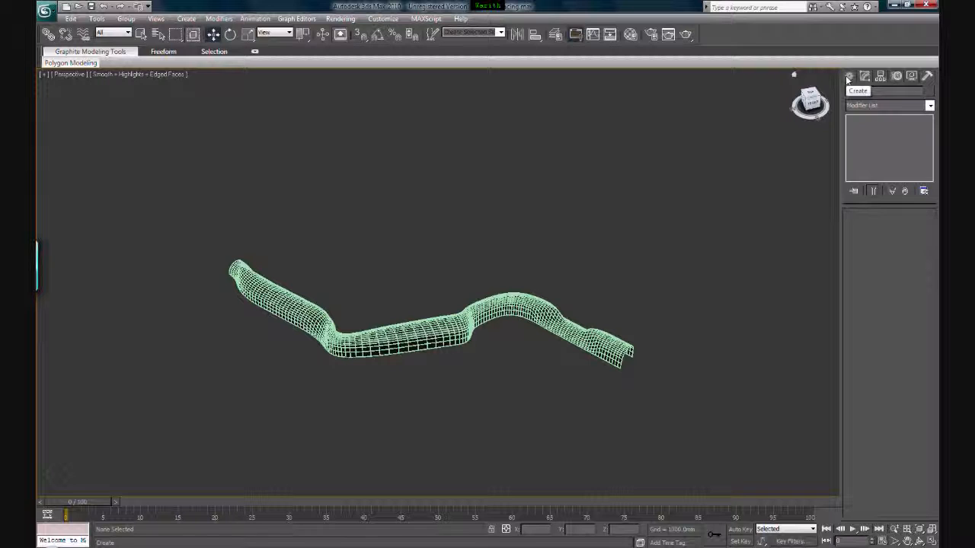
left_click(930, 542)
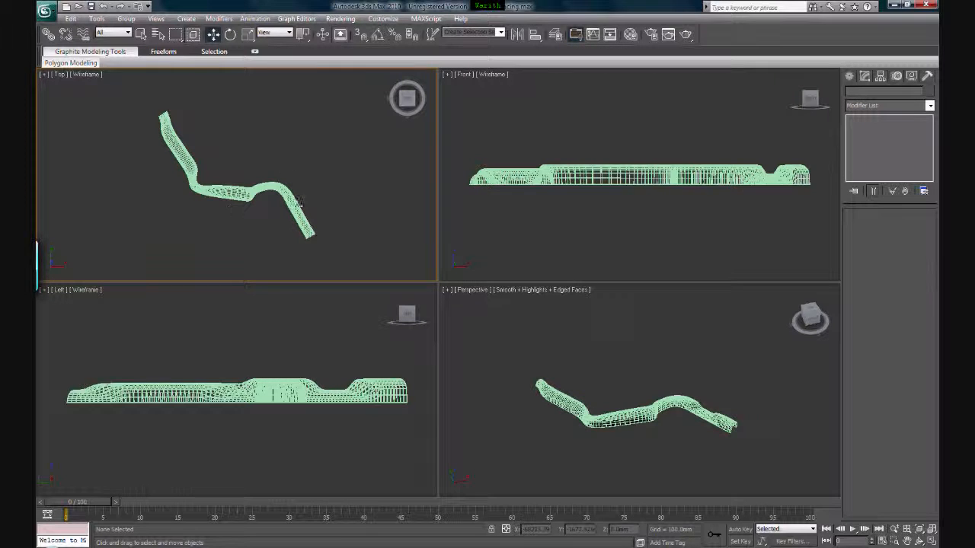
left_click(850, 75)
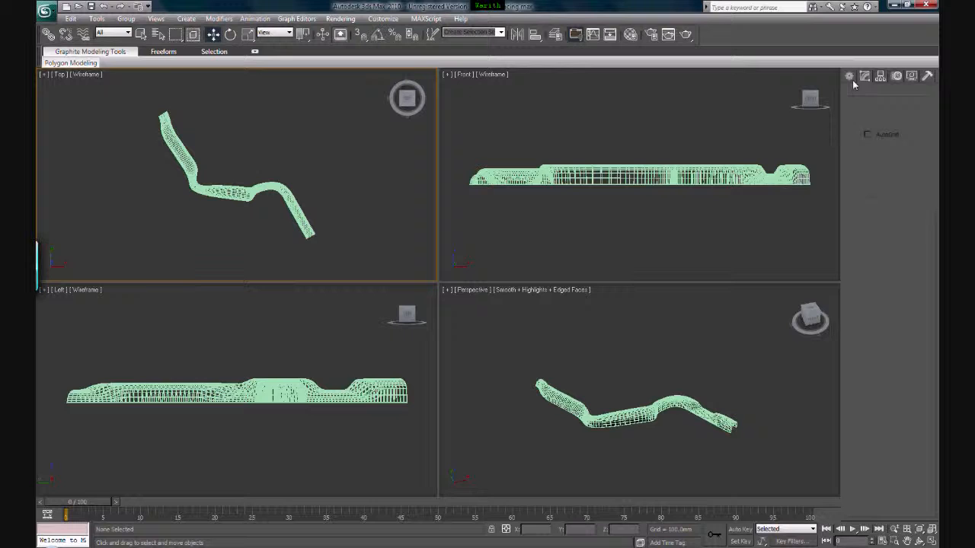
left_click(866, 94)
left_click(868, 153)
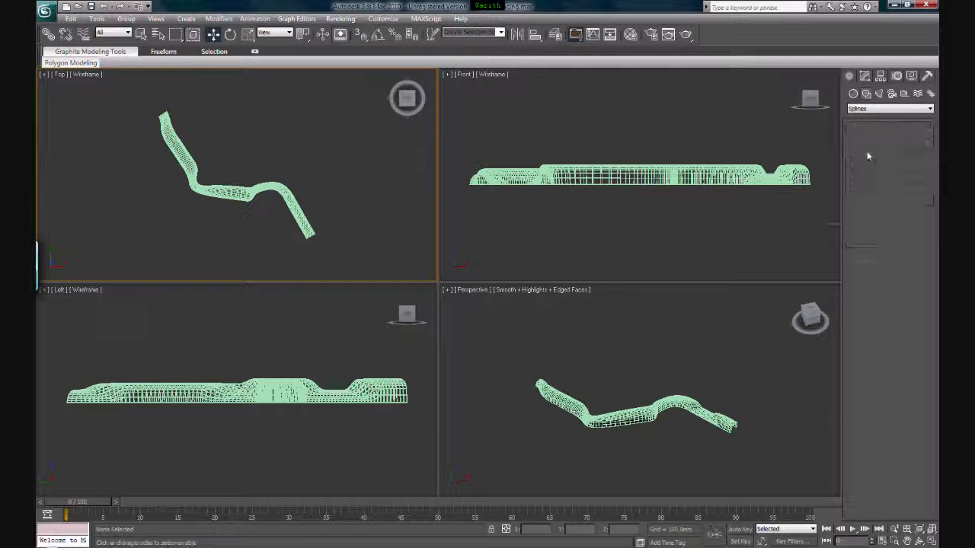
left_click(156, 103)
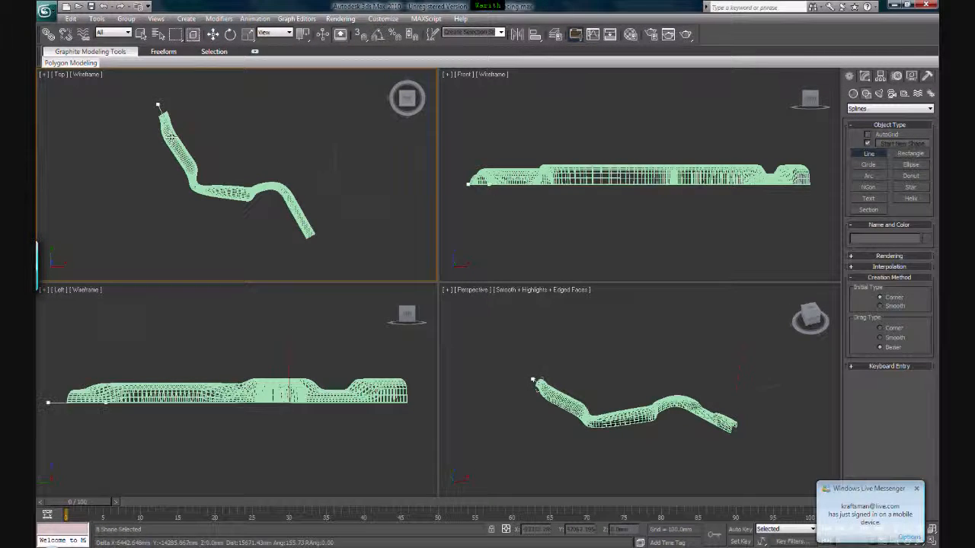
left_click(196, 186)
left_click(220, 191)
left_click(250, 192)
left_click(268, 188)
left_click(288, 189)
left_click(313, 243)
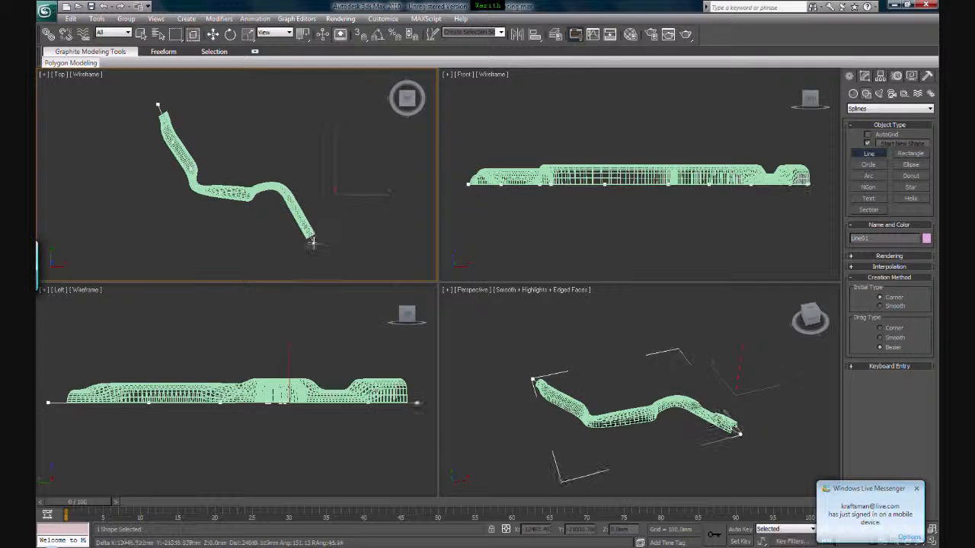
right_click(342, 214)
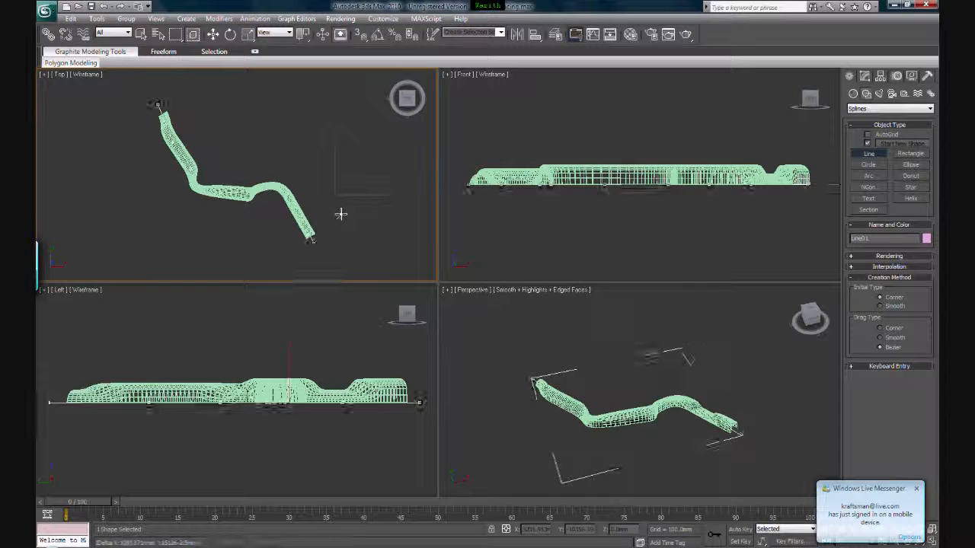
right_click(342, 212)
Add a Sweep modifier to the new line and use the built-in Bar section
middle_click_drag(263, 233, 295, 242)
scroll(294, 242, "up", 2)
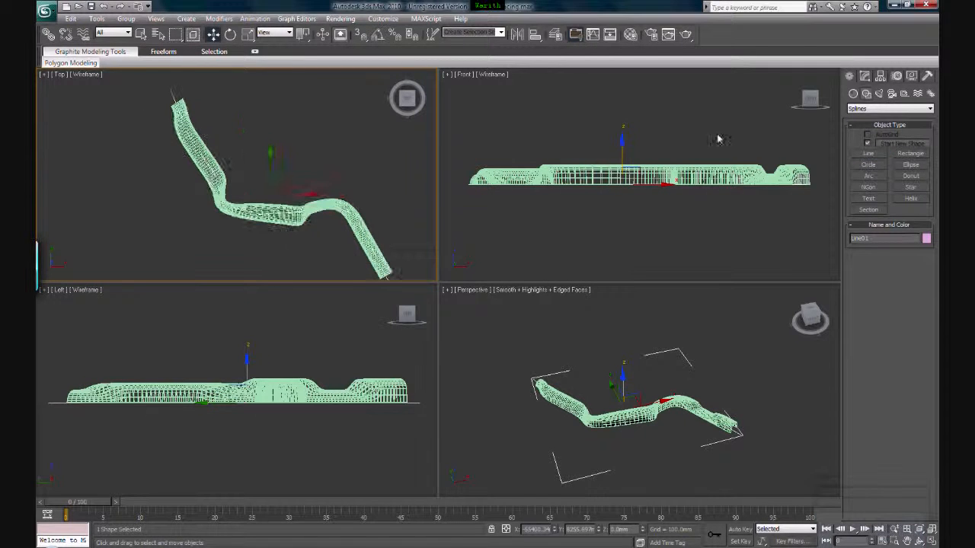
left_click(865, 76)
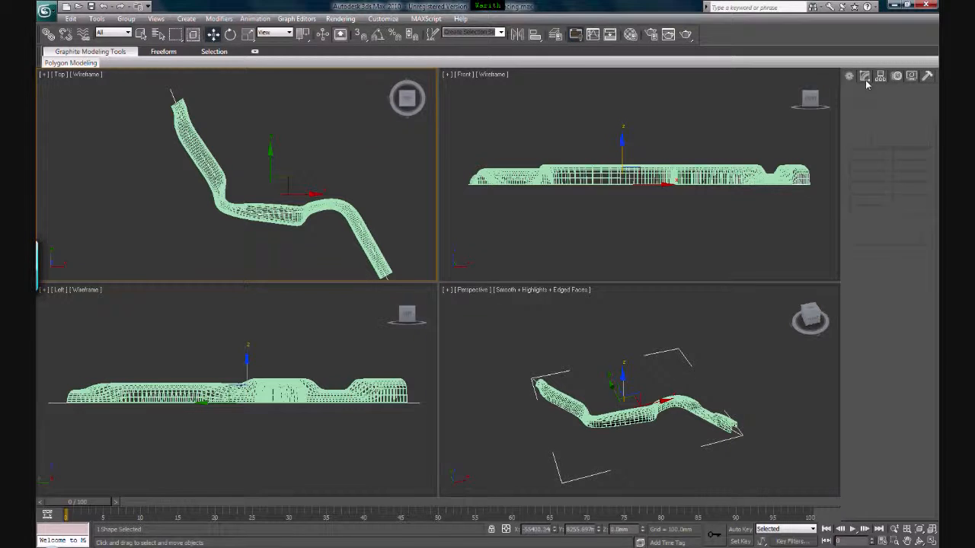
left_click(930, 106)
left_click_drag(929, 124, 929, 329)
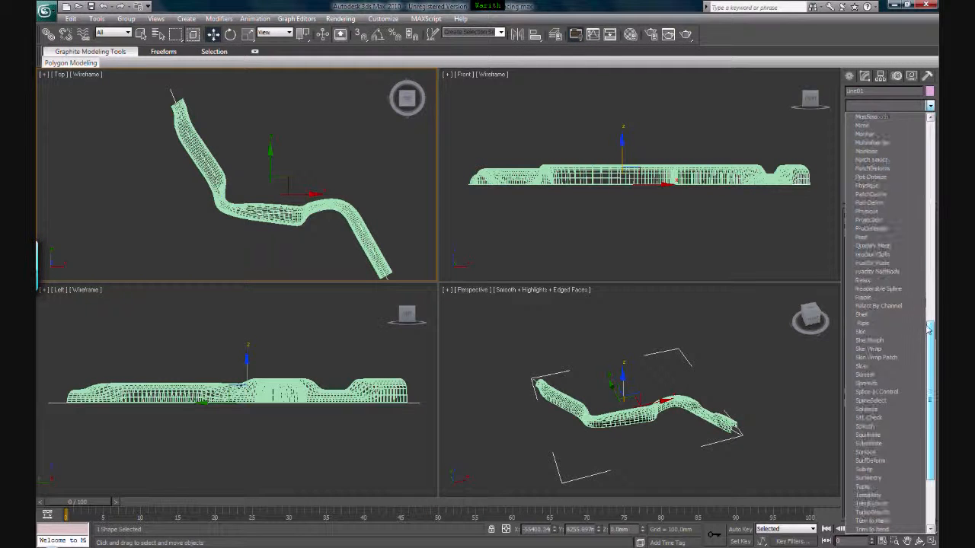
left_click(876, 406)
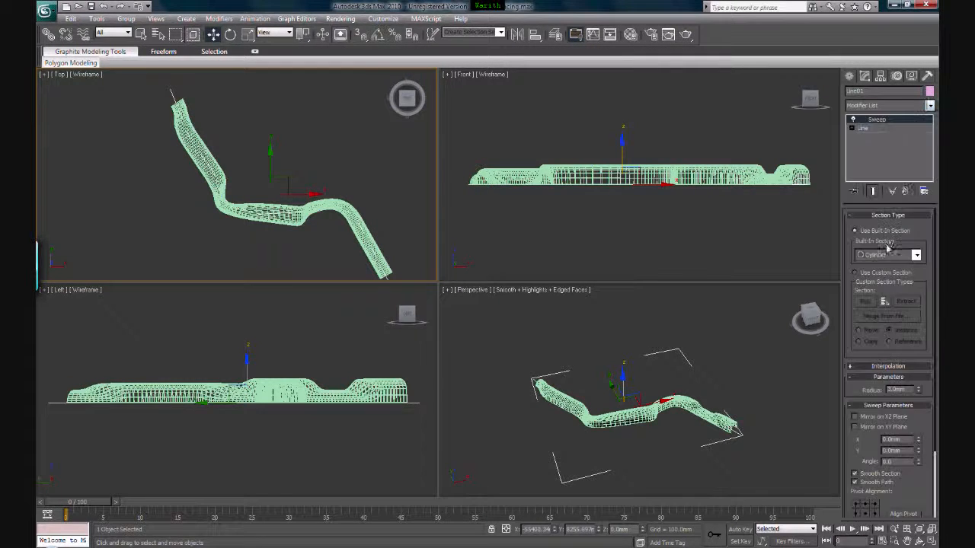
left_click(917, 257)
left_click(904, 276)
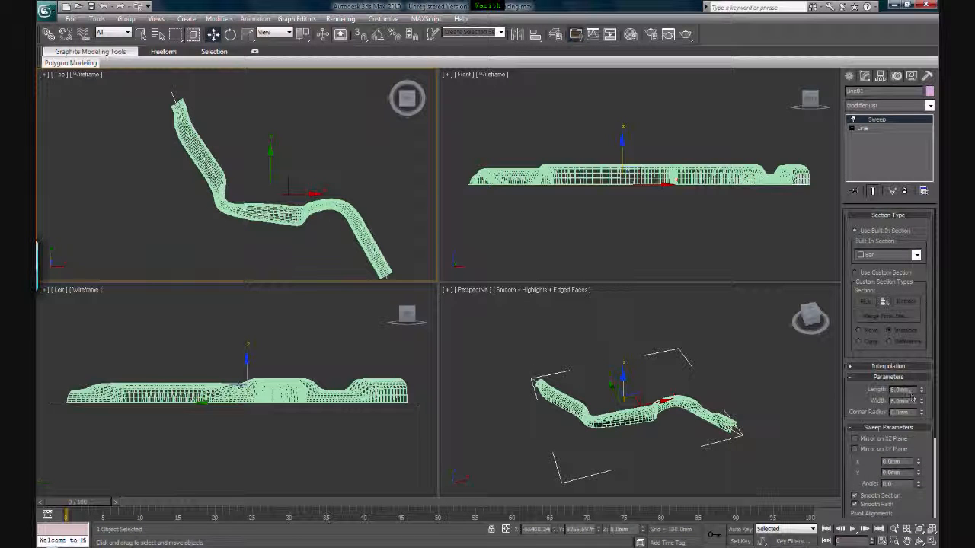
Set the Bar section's length to 150 mm and widen it to about 12180 mm to form a ground strip
type("150")
key("Return")
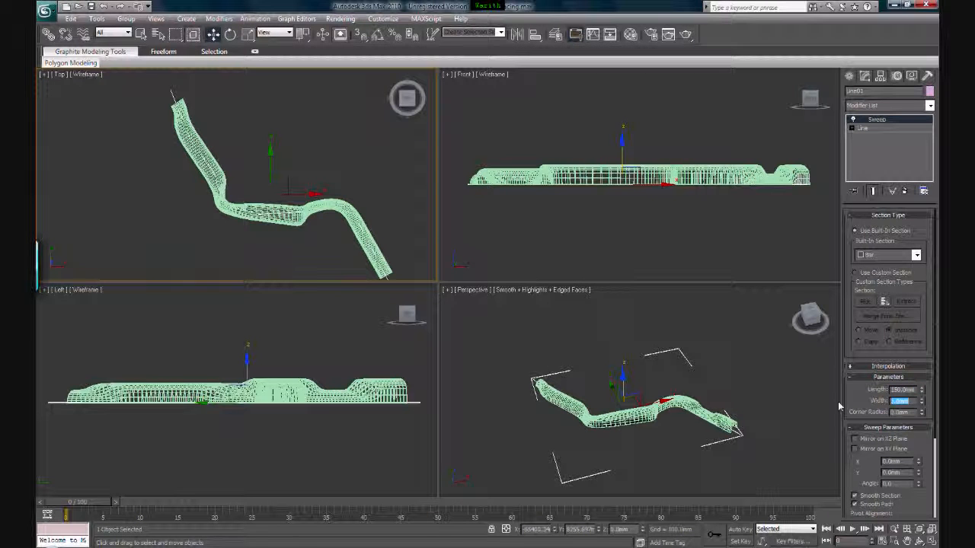
type("150")
key("Return")
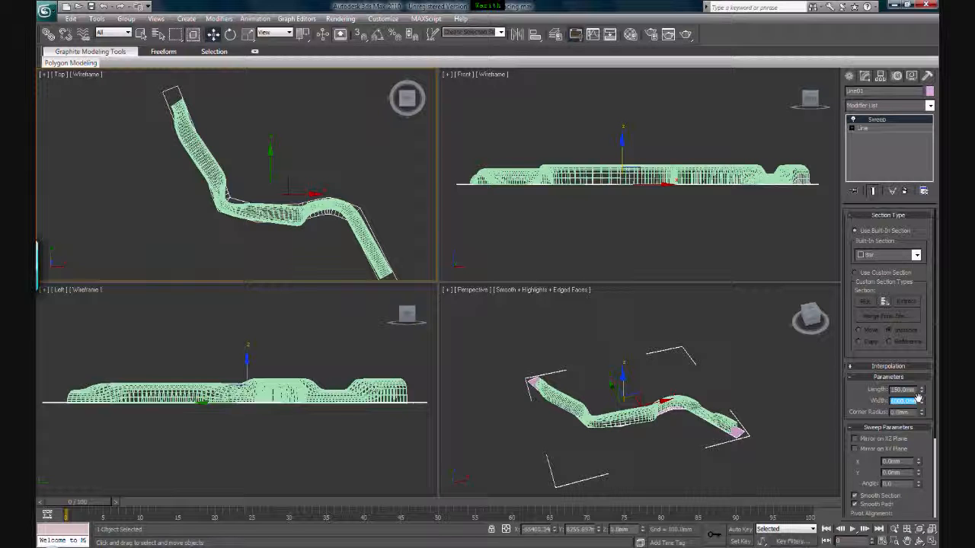
left_click_drag(923, 402, 920, 343)
Lower the swept strip by about 124 mm in the Front viewport so it sits beneath the tube structure
scroll(615, 392, "up", 5)
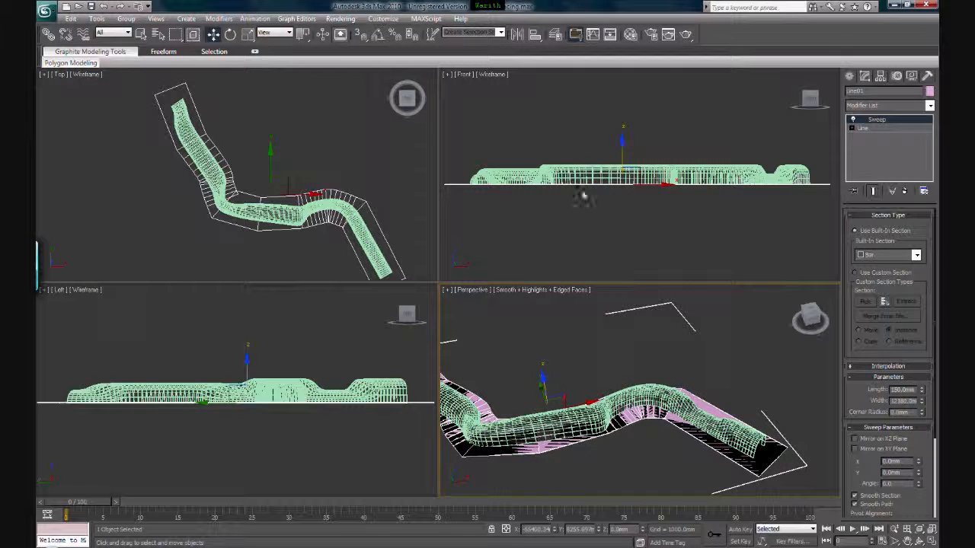
scroll(583, 196, "up", 8)
scroll(655, 176, "up", 5)
left_click_drag(650, 176, 649, 193)
middle_click_drag(672, 363, 724, 355)
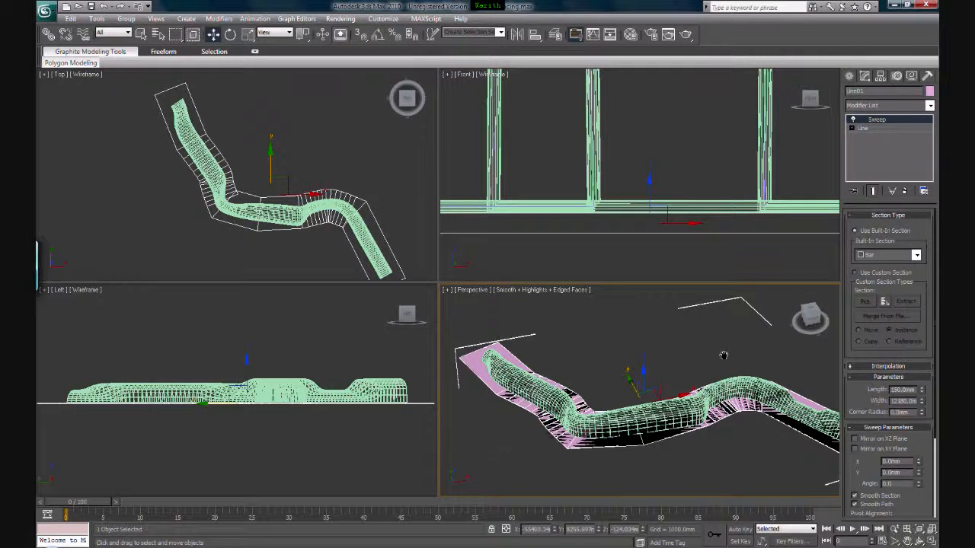
scroll(689, 364, "down", 5)
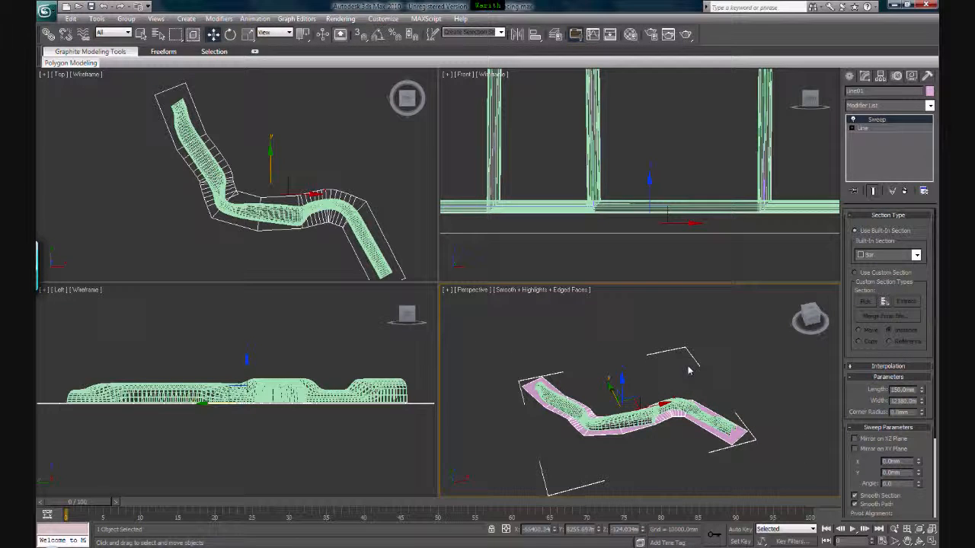
Set up the third material as Arch & Design with the Matte Finish template for the ground strip
left_click(631, 36)
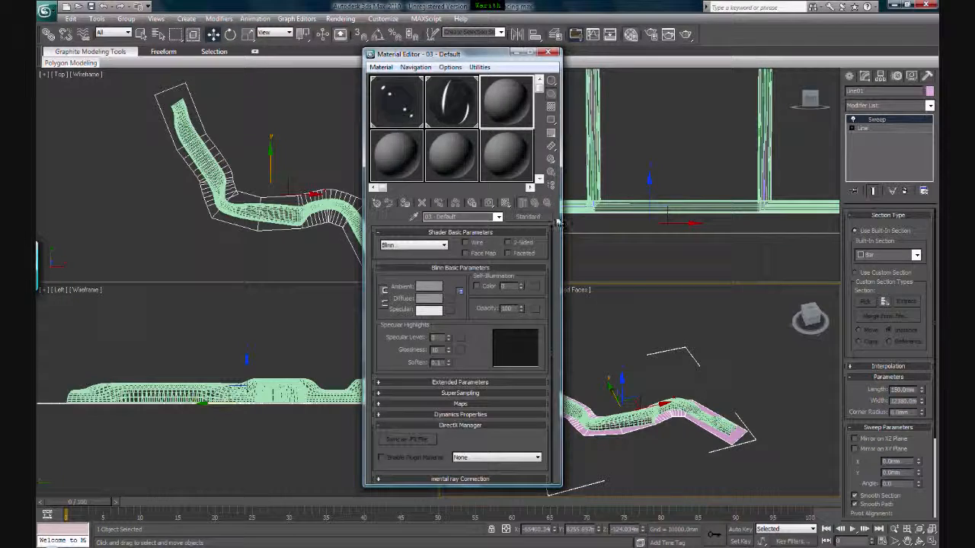
left_click(527, 217)
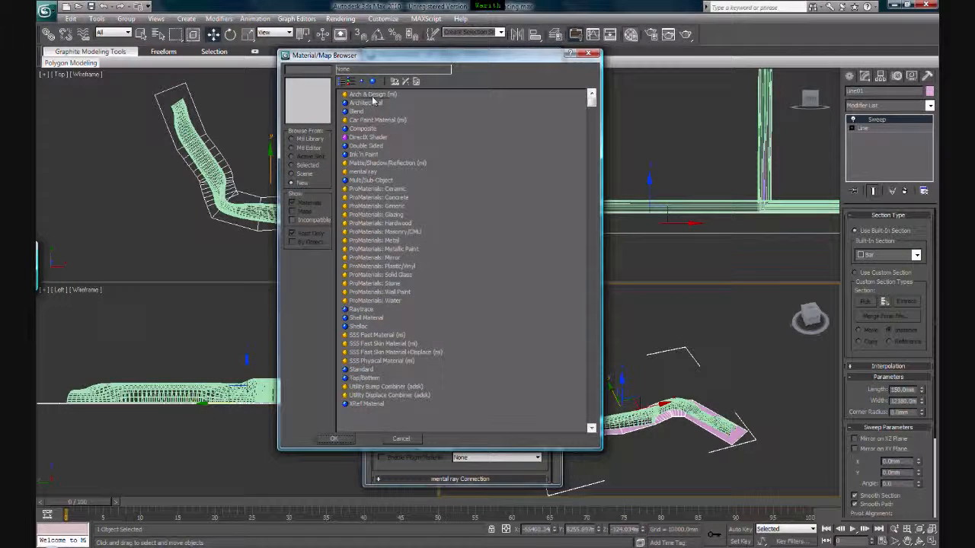
double_click(372, 95)
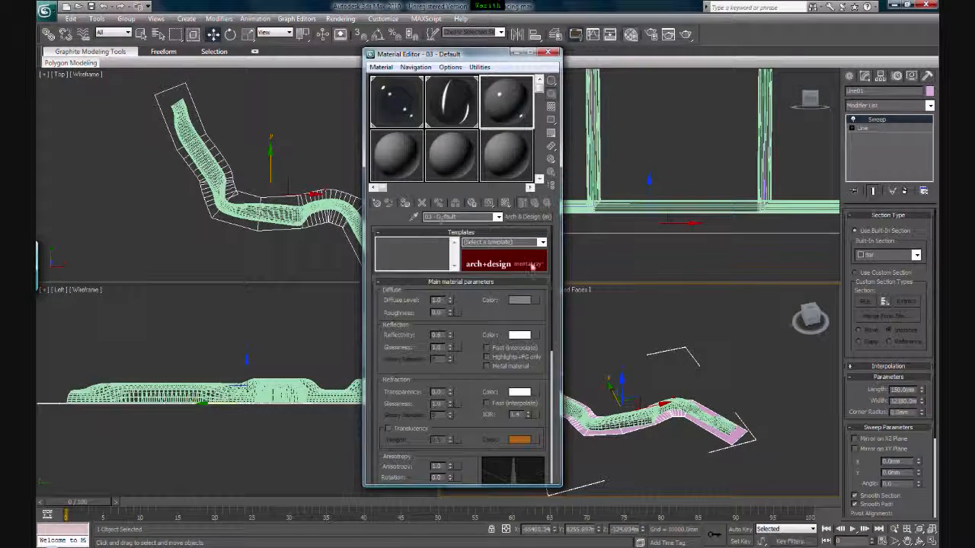
left_click(542, 242)
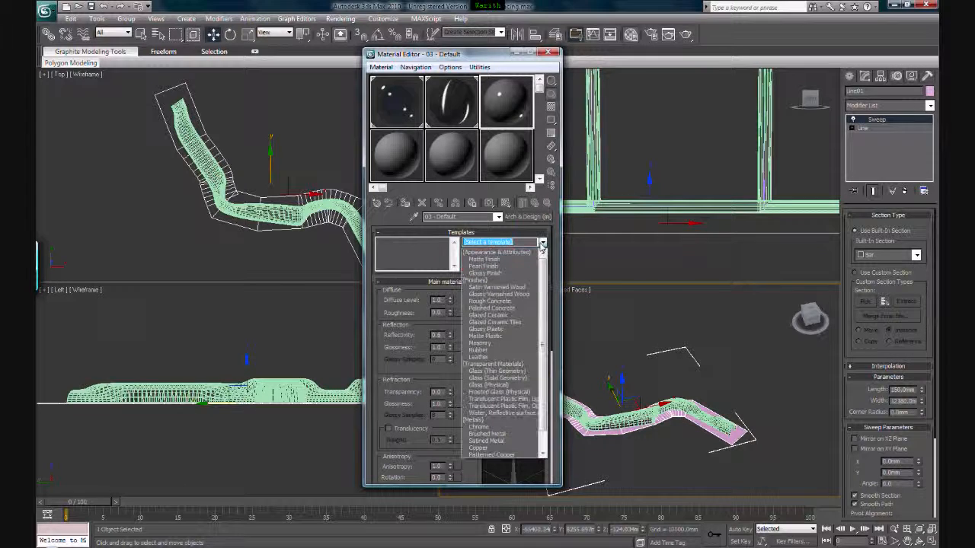
left_click(496, 257)
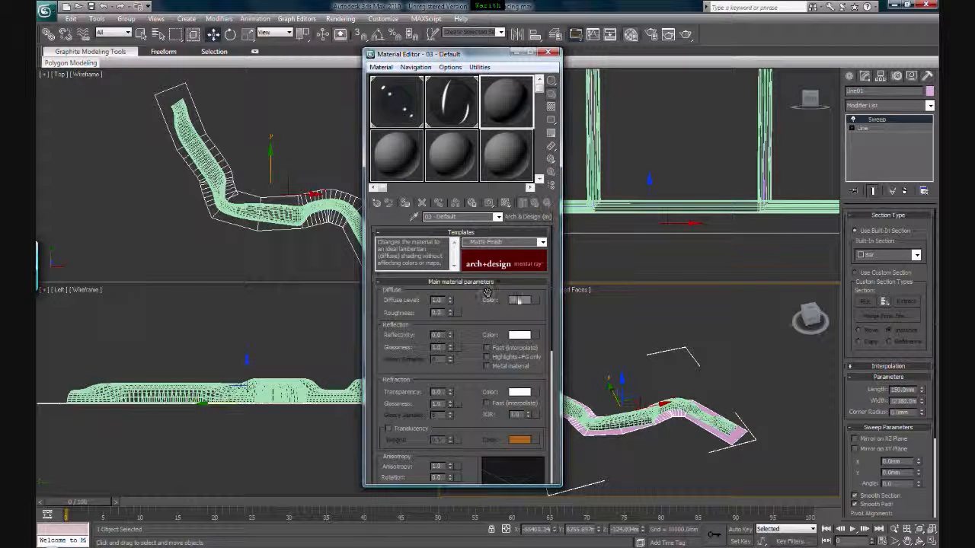
Set the third material's diffuse colour to light grey, about 0.827 per channel, and assign it to the ground strip
left_click(519, 300)
left_click_drag(341, 129, 343, 135)
left_click(428, 157)
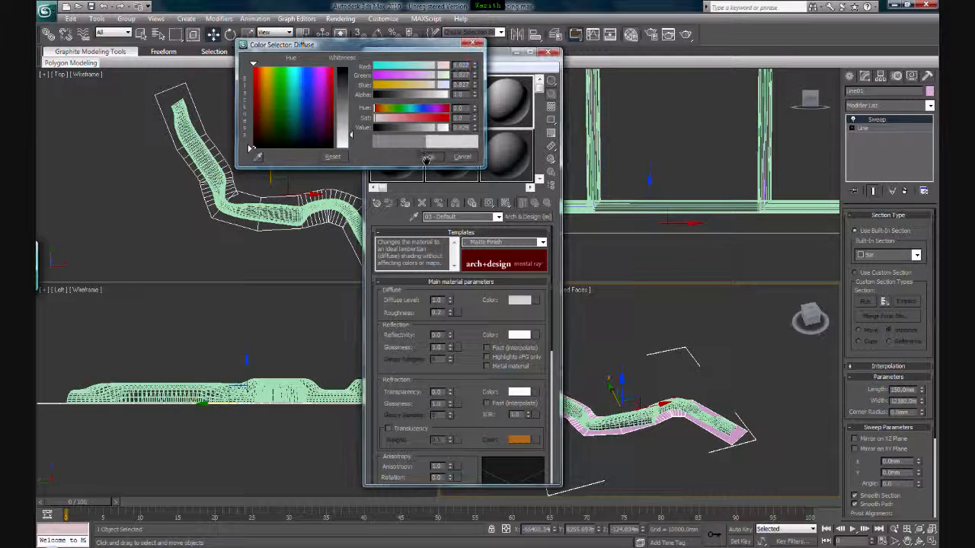
left_click(404, 202)
left_click(553, 52)
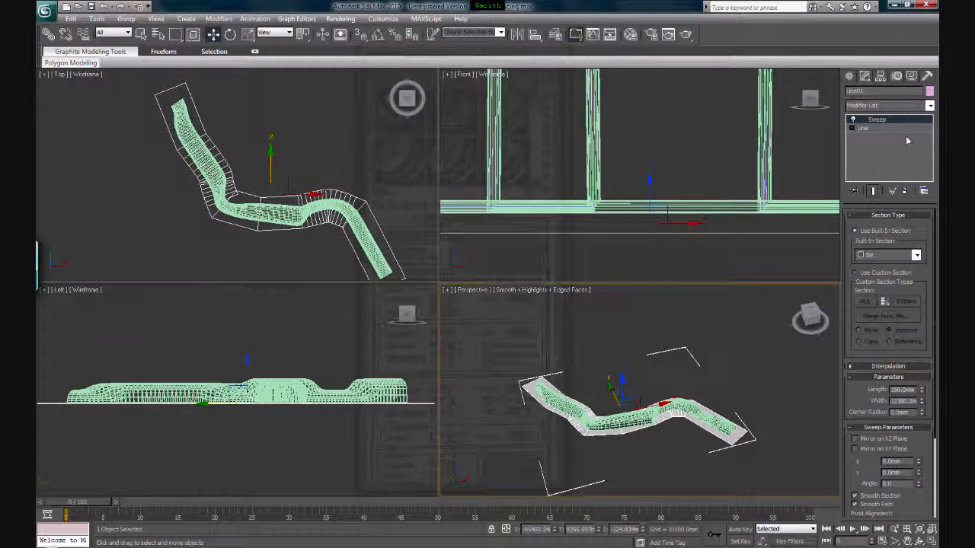
Create a standard primitive plane centred around the tube in the Top viewport, about 766,000 mm long and 975,000 mm wide
left_click(885, 107)
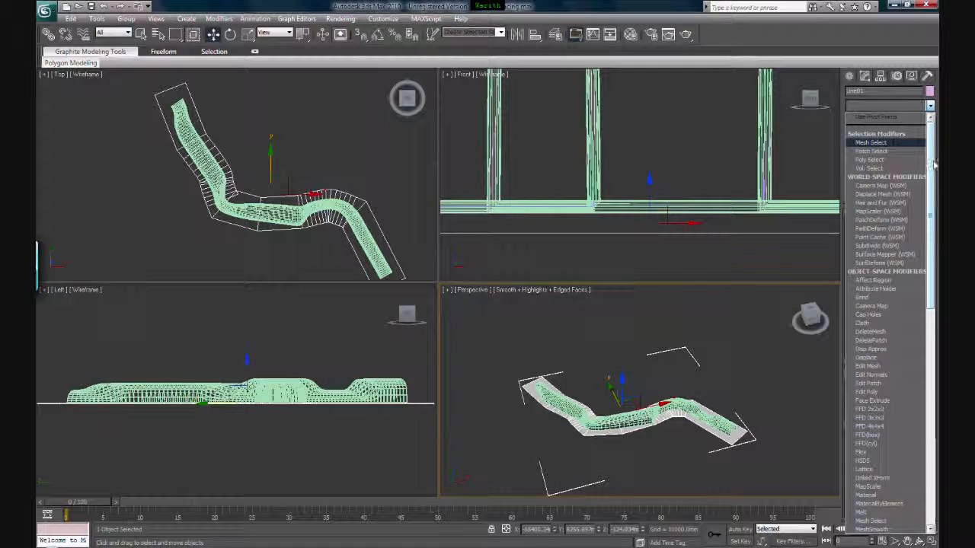
left_click(841, 140)
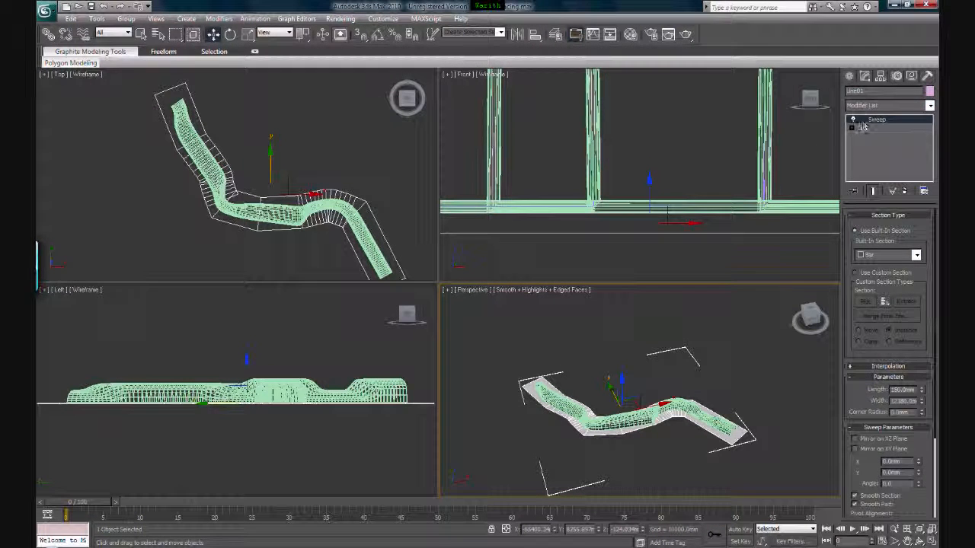
left_click(851, 76)
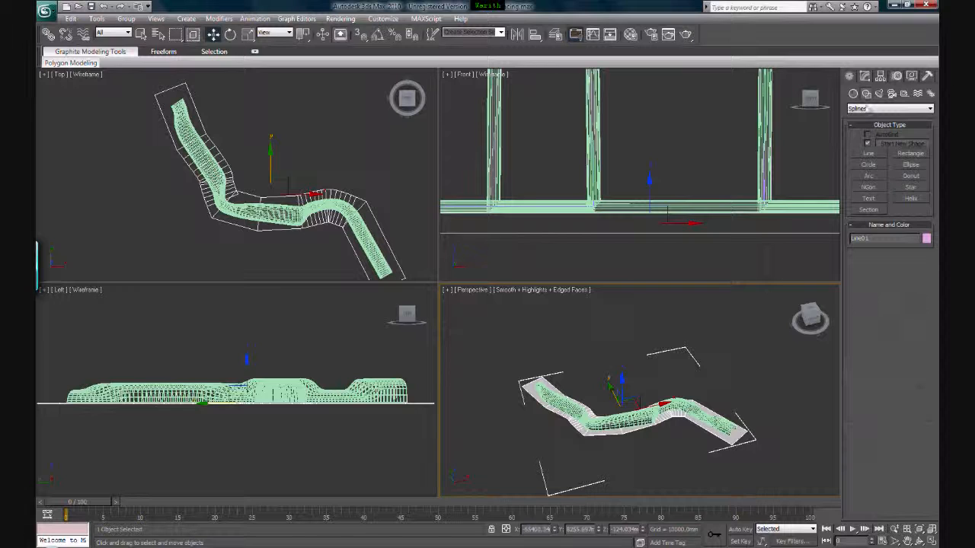
left_click(853, 93)
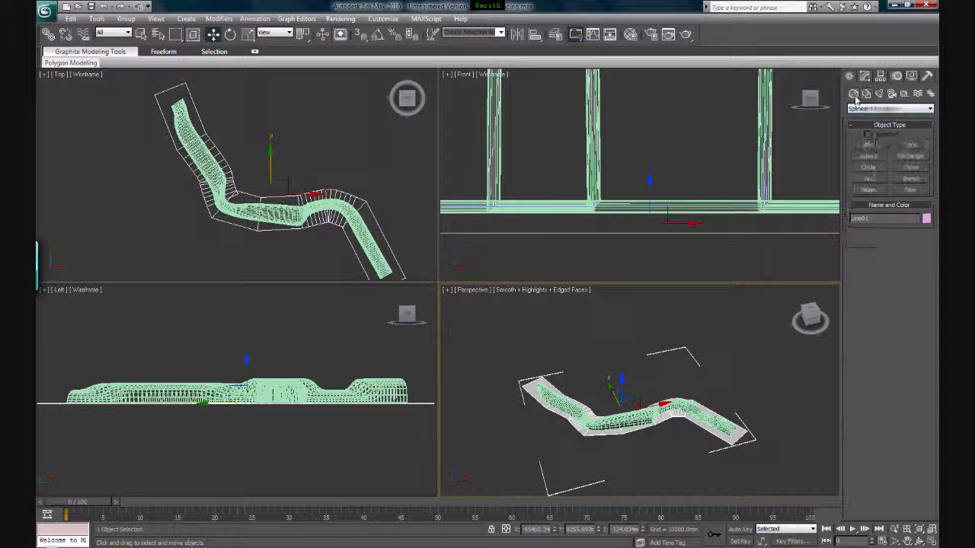
left_click(910, 189)
scroll(322, 91, "down", 8)
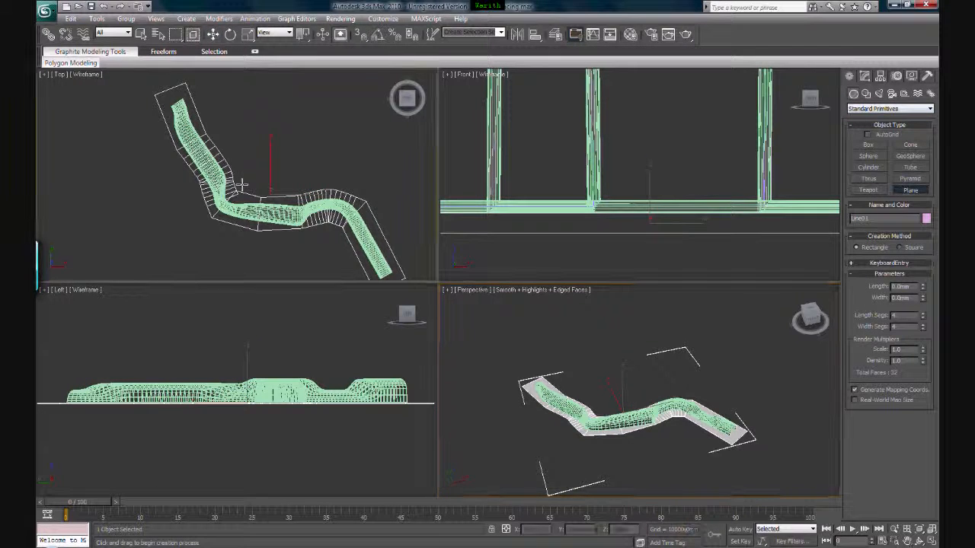
scroll(335, 90, "down", 2)
left_click_drag(356, 83, 123, 268)
Lower the large plane by about 196 mm in the Front viewport so it sits beneath the ground strip
middle_click_drag(285, 366, 293, 354)
middle_click_drag(518, 199, 633, 152)
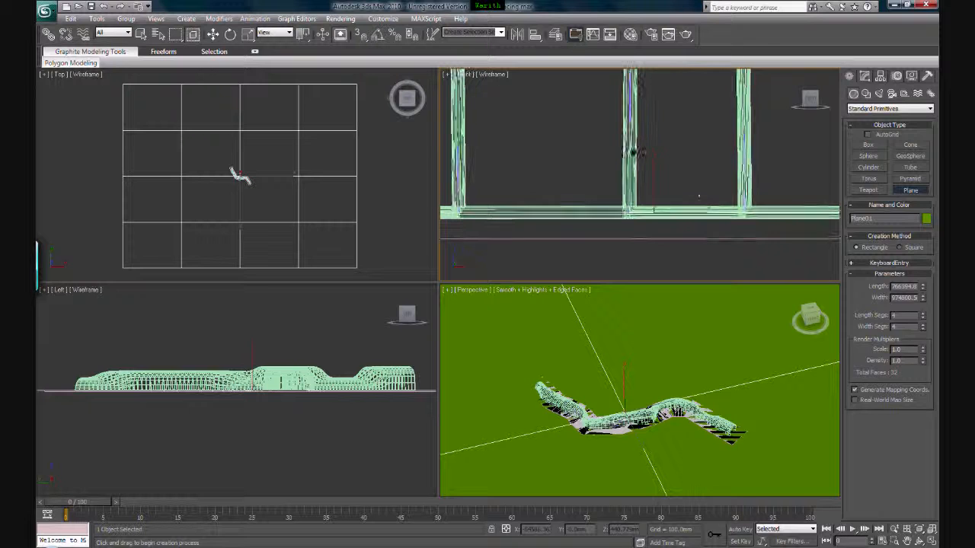
key("w")
left_click_drag(653, 178, 652, 204)
left_click(655, 371)
middle_click_drag(656, 371, 660, 365)
scroll(660, 365, "up", 2)
scroll(659, 364, "down", 2)
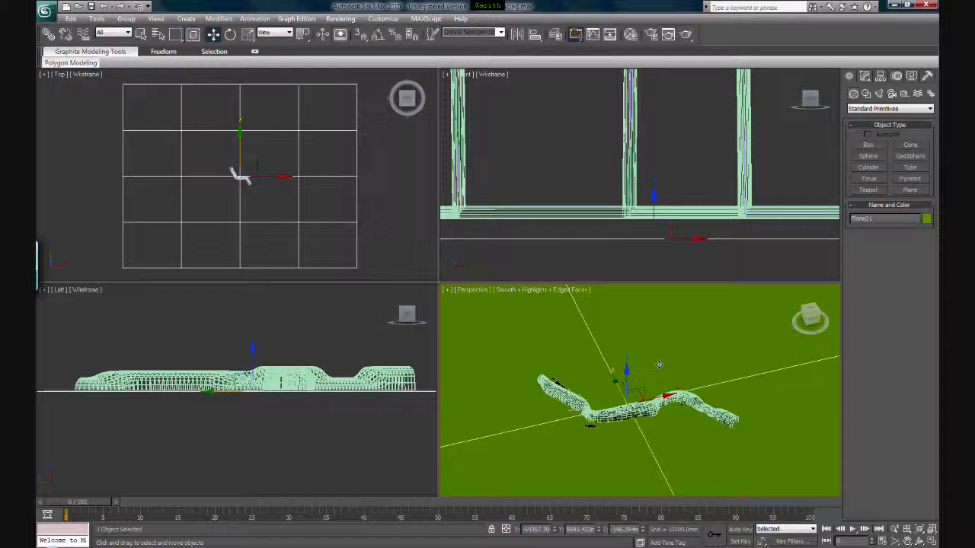
Set up the fourth material as Arch & Design with the reflective-surface Water template and assign it to the large plane
key("m")
left_click(396, 156)
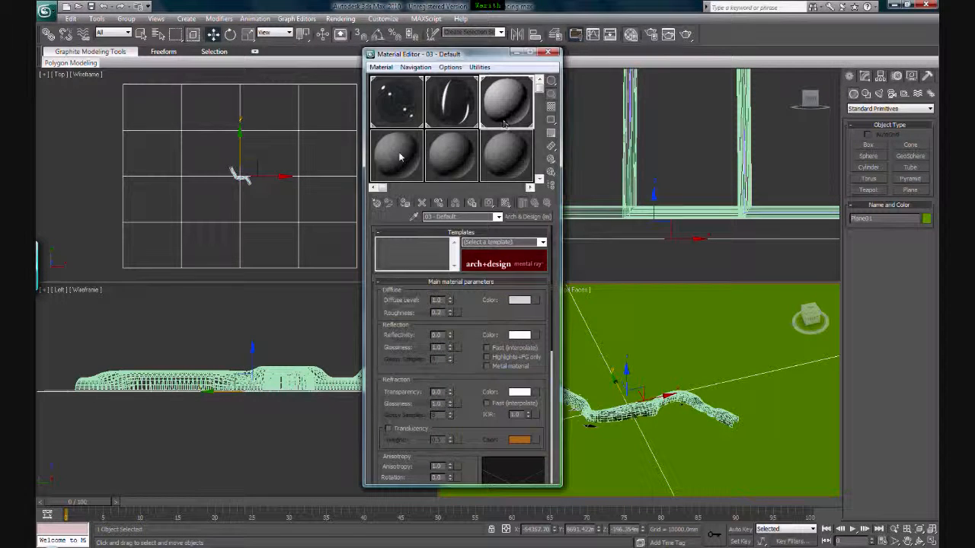
left_click(520, 217)
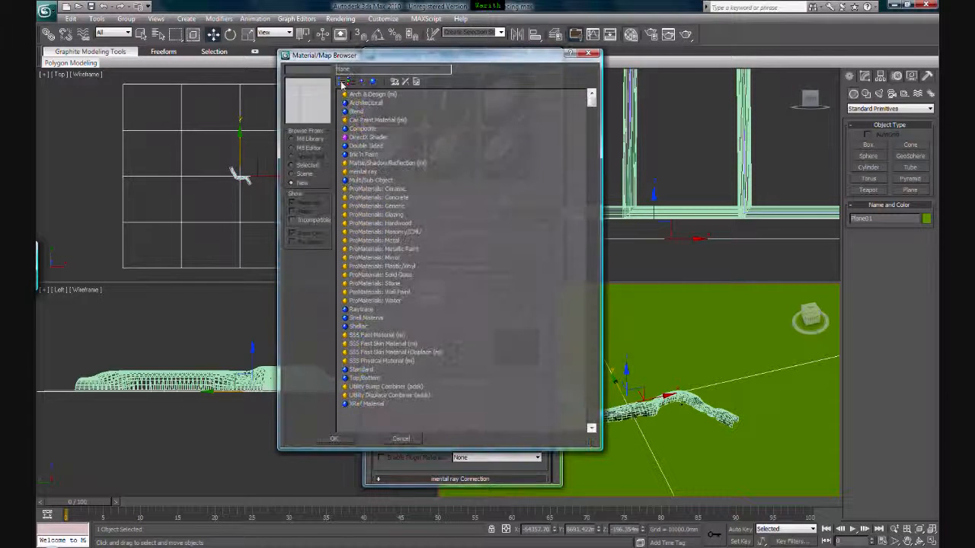
double_click(352, 94)
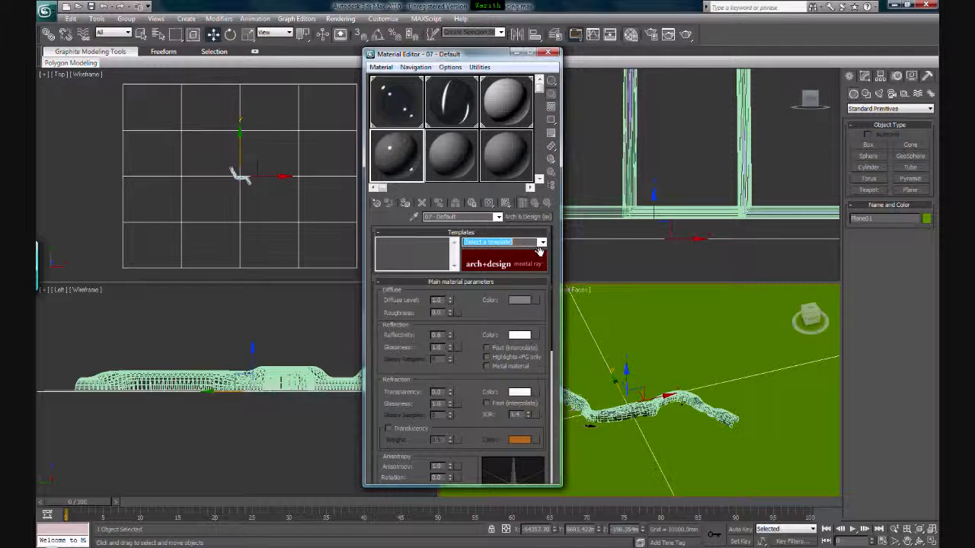
left_click(541, 242)
left_click_drag(543, 272, 543, 305)
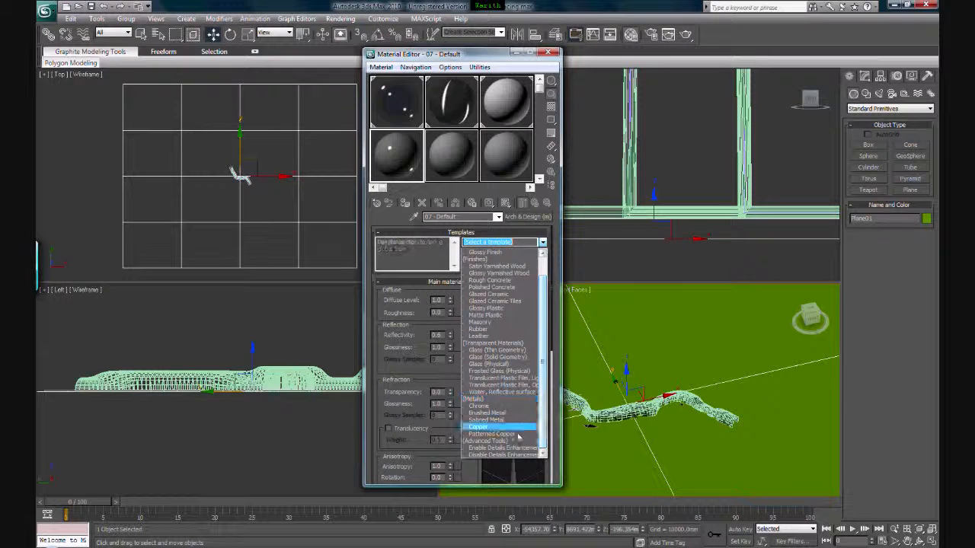
left_click(519, 393)
left_click(547, 54)
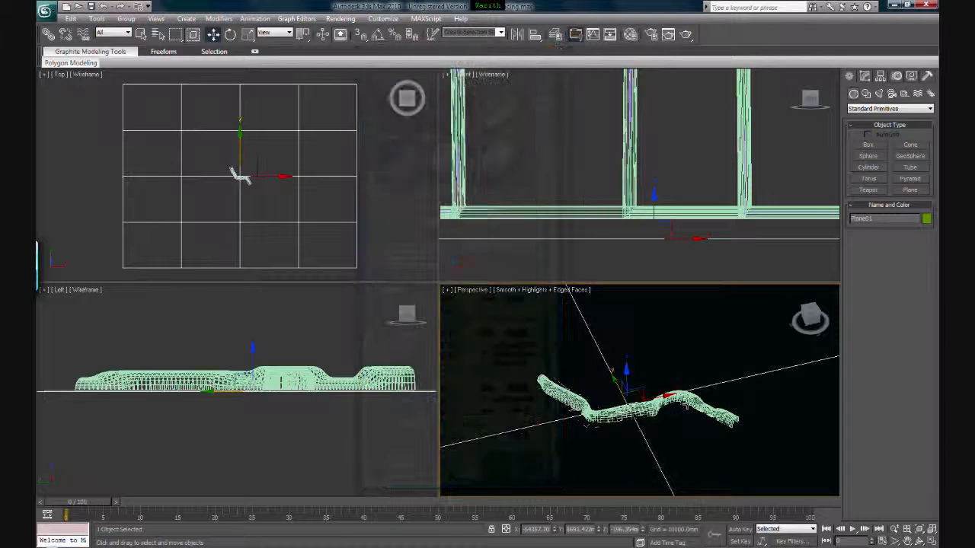
Create a Daylight system beside the tube's end in the Front viewport, accepting the recommended mr Photographic Exposure Control
left_click(766, 223)
scroll(750, 219, "down", 8)
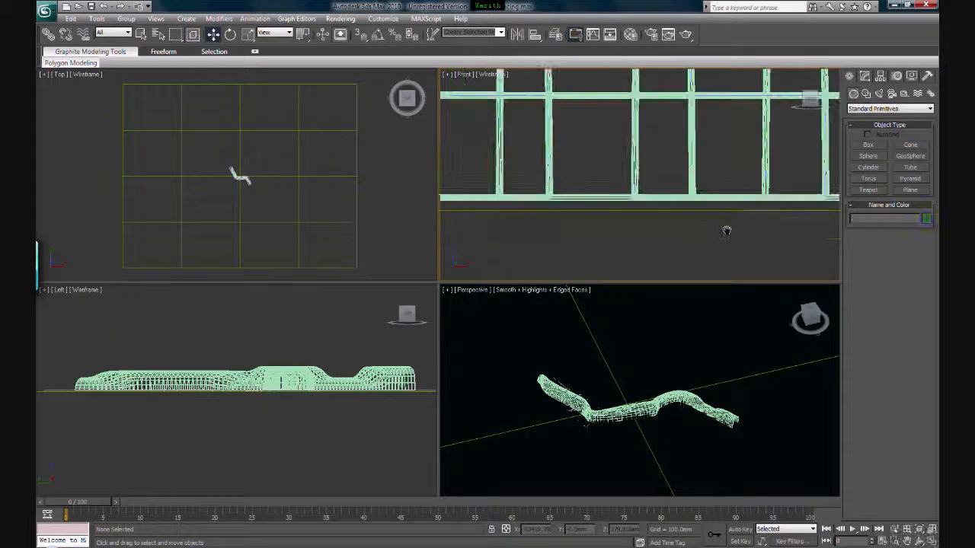
scroll(681, 235, "down", 3)
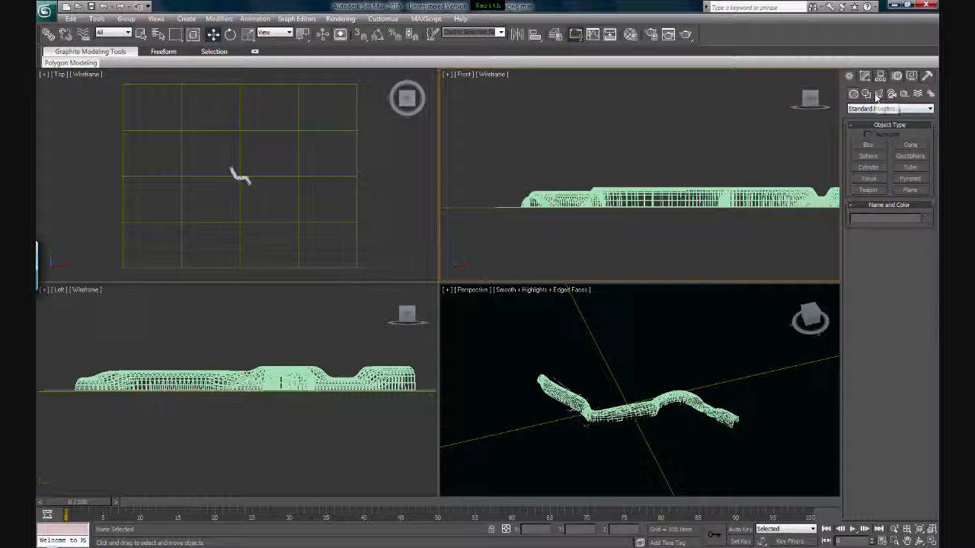
left_click(929, 93)
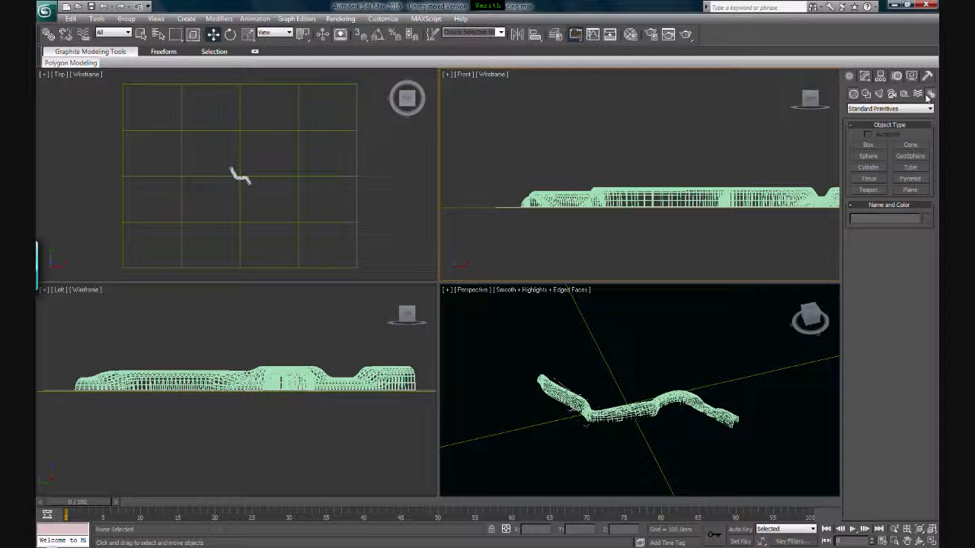
left_click(910, 155)
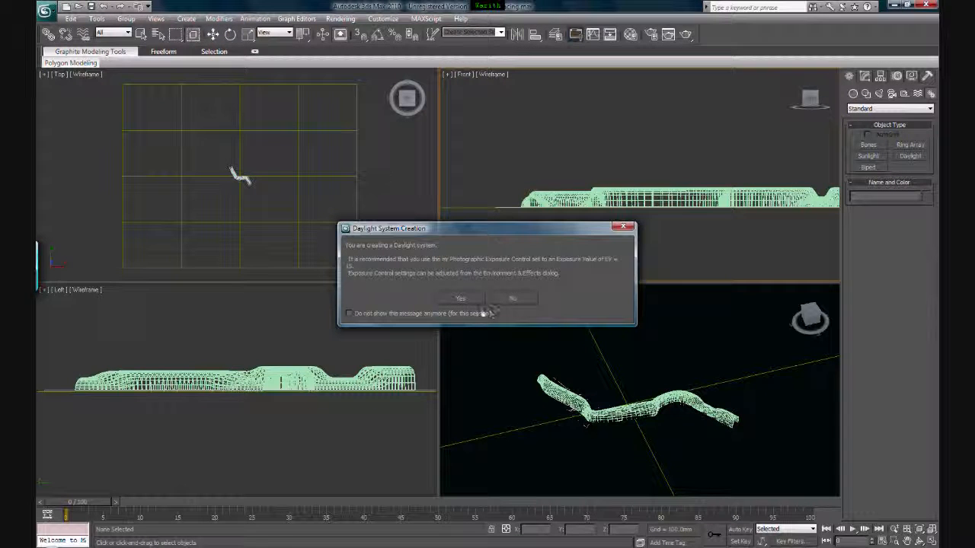
left_click(465, 299)
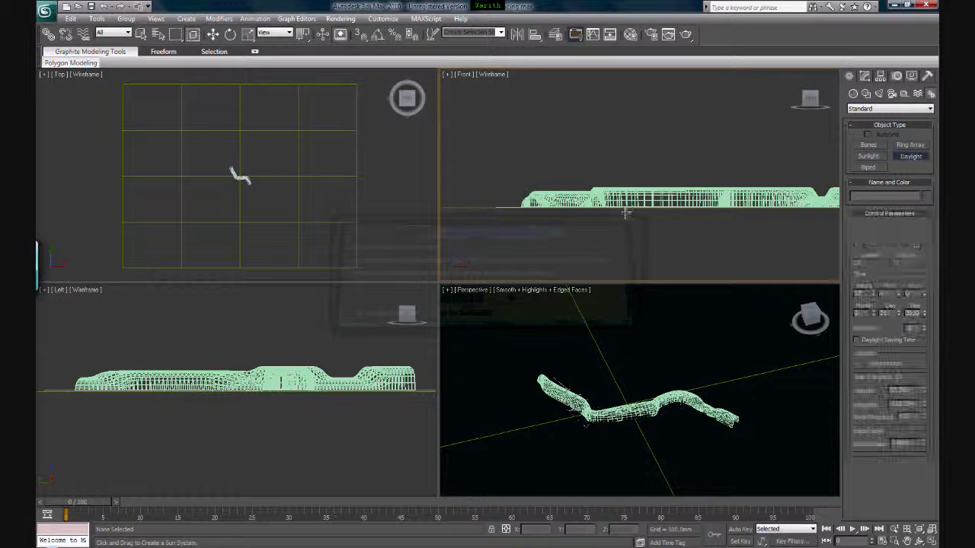
left_click(502, 208)
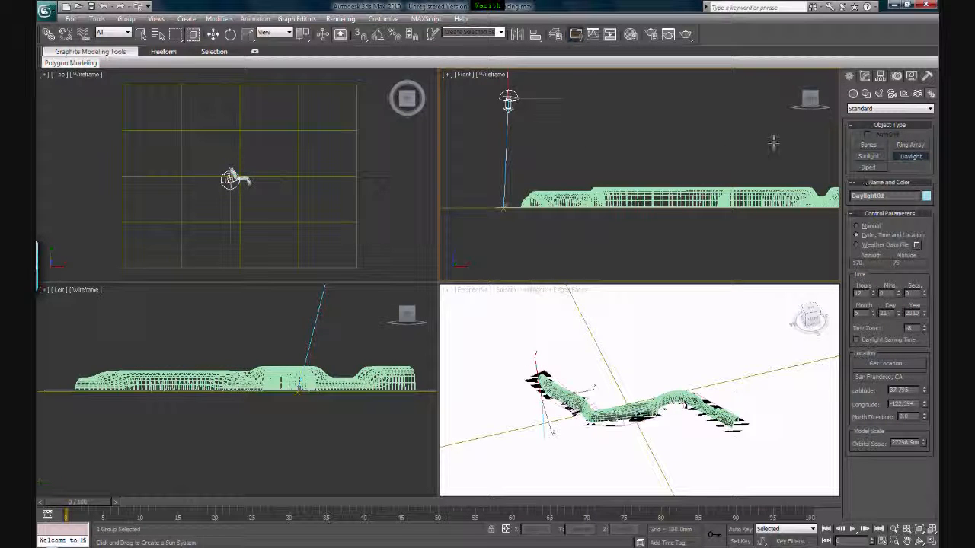
Set the daylight's sunlight to mr Sun and skylight to mr Sky, adding the mr Physical Sky environment map
left_click(865, 75)
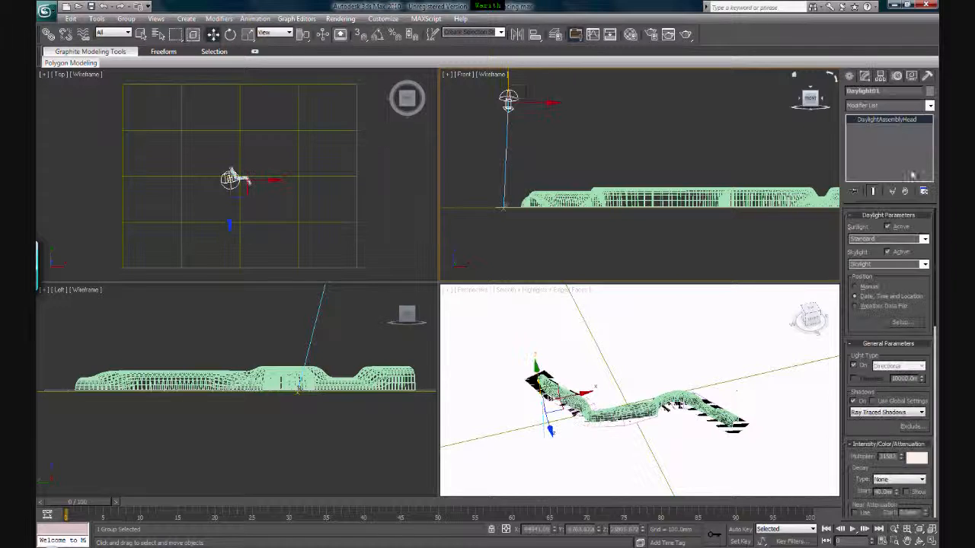
left_click(912, 239)
left_click(911, 263)
left_click(924, 264)
left_click(911, 292)
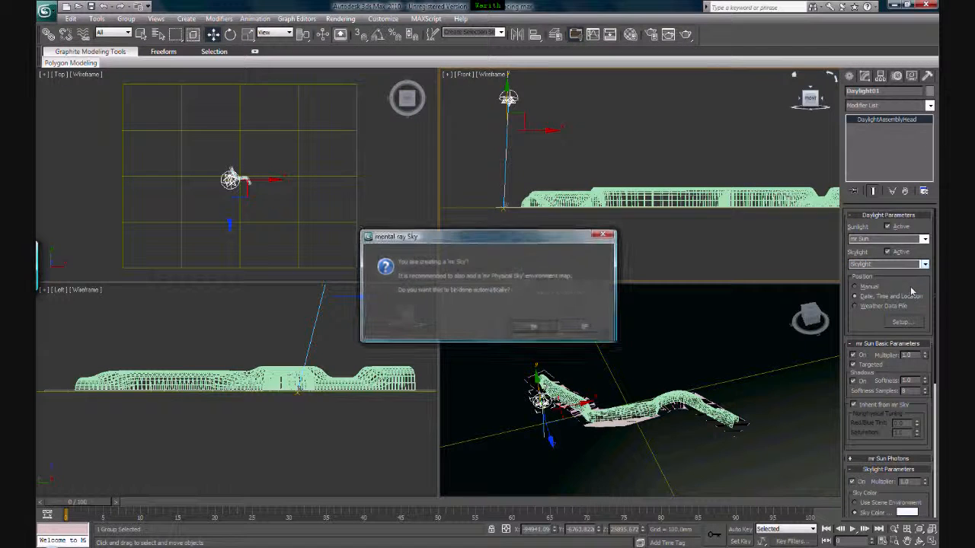
left_click(530, 326)
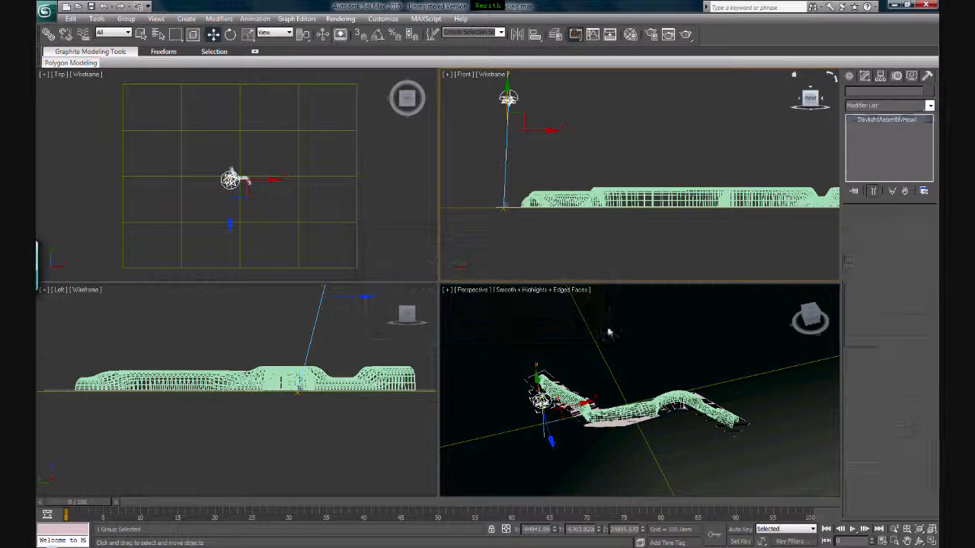
key("ctrl+v")
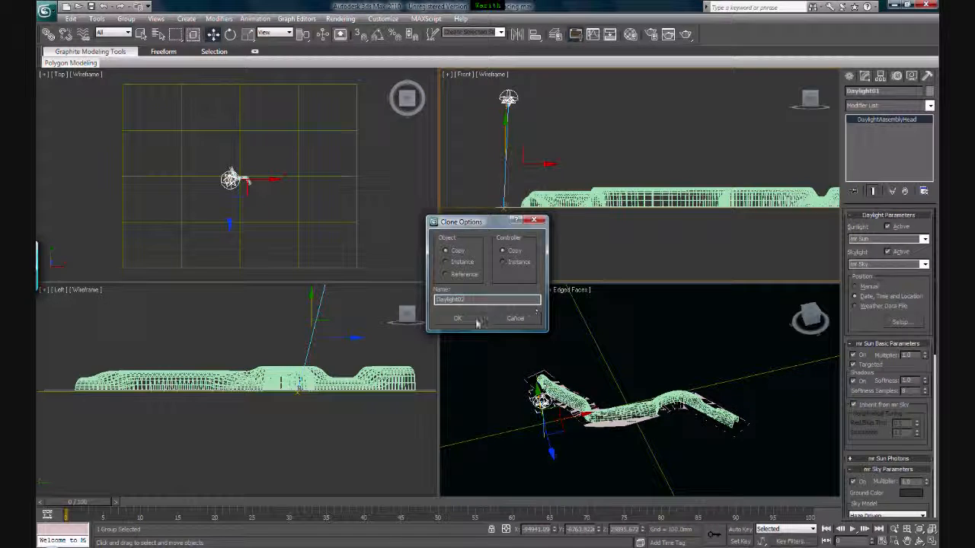
left_click(506, 320)
Frame the whole tube in the Perspective viewport from a low side angle
mouse_move(553, 163)
middle_mouse_down()
mouse_move(592, 167)
mouse_move(591, 177)
middle_mouse_up()
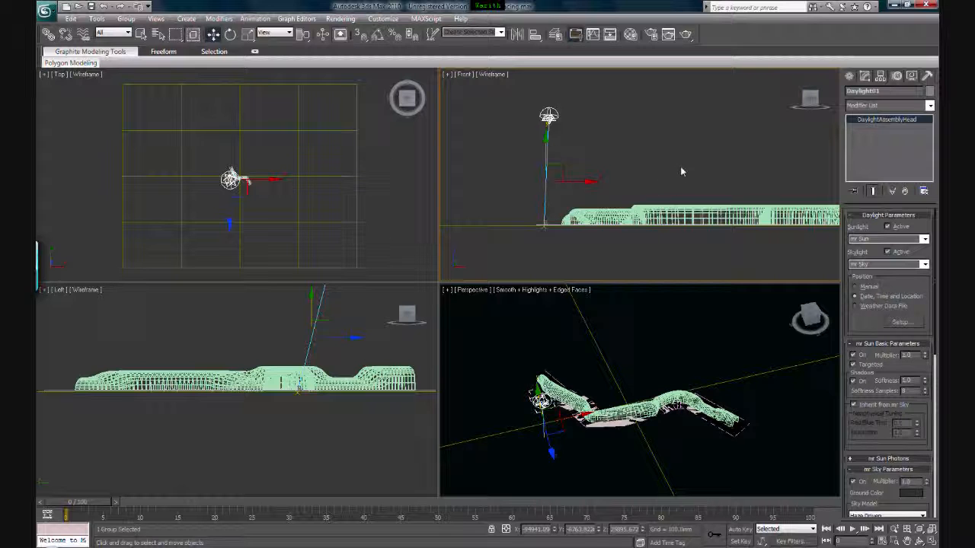
middle_click_drag(488, 371, 469, 399)
scroll(619, 177, "down", 2)
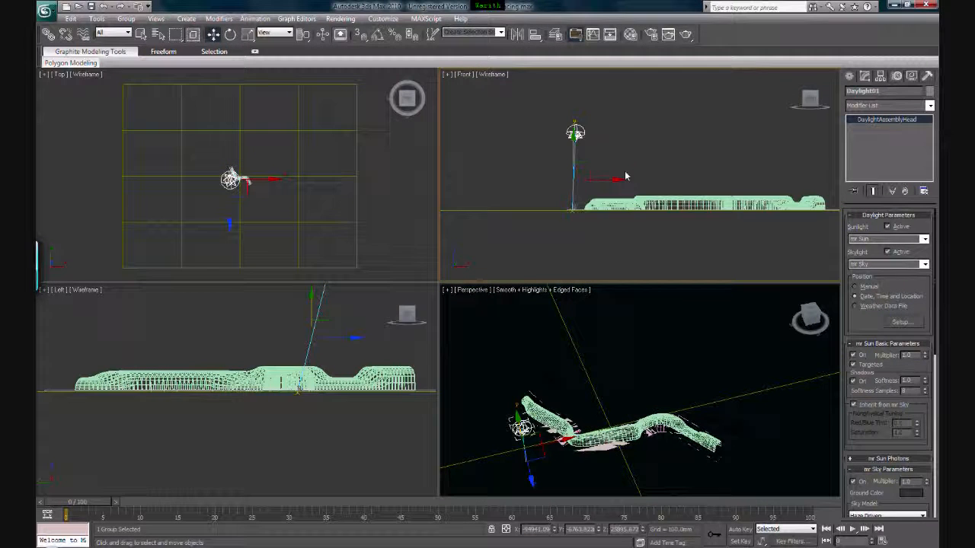
middle_click_drag(676, 188, 663, 201)
scroll(663, 201, "down", 2)
left_click(920, 541)
left_click_drag(632, 447, 639, 391)
scroll(641, 394, "down", 4)
key("alt+z")
left_click_drag(471, 289, 628, 367)
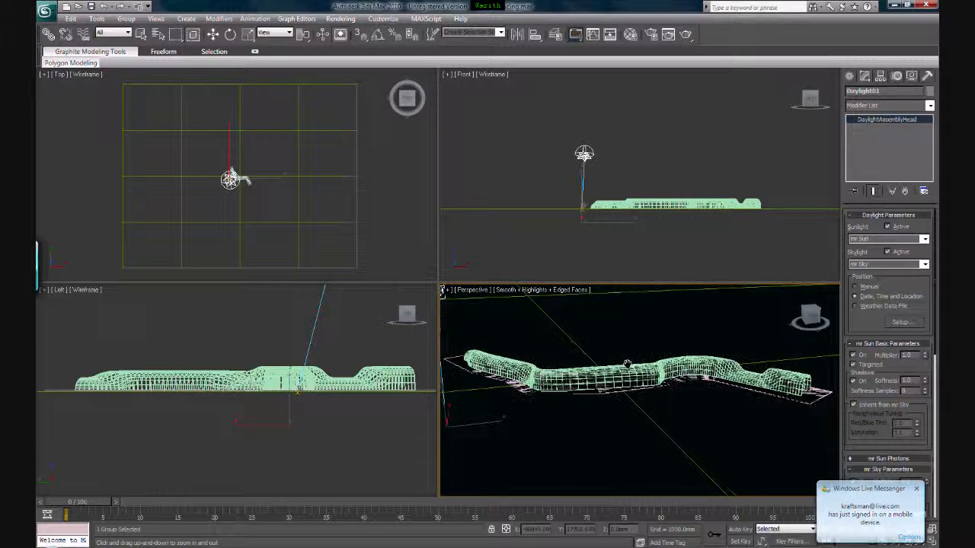
key("w")
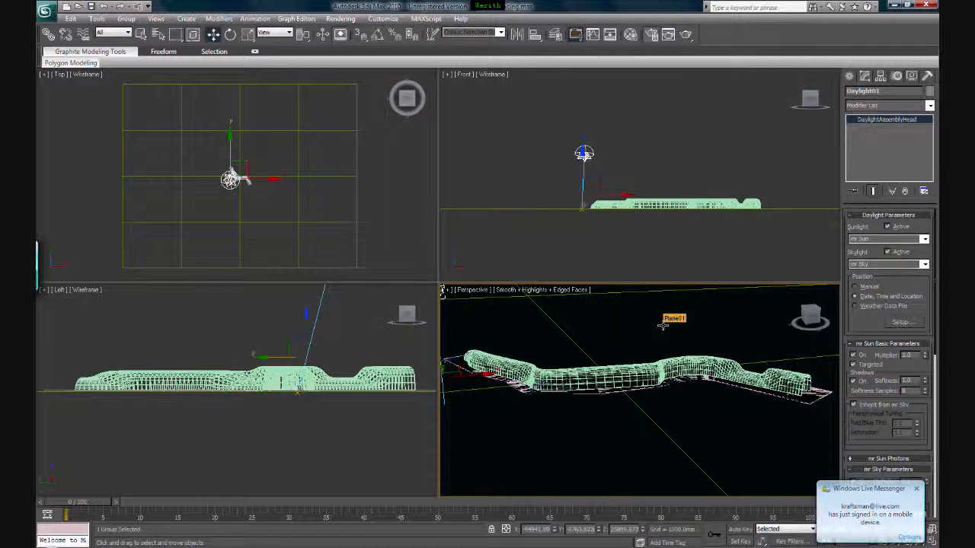
Set the mental ray Final Gather precision preset to Draft and enable Global Illumination in the render setup
key("F10")
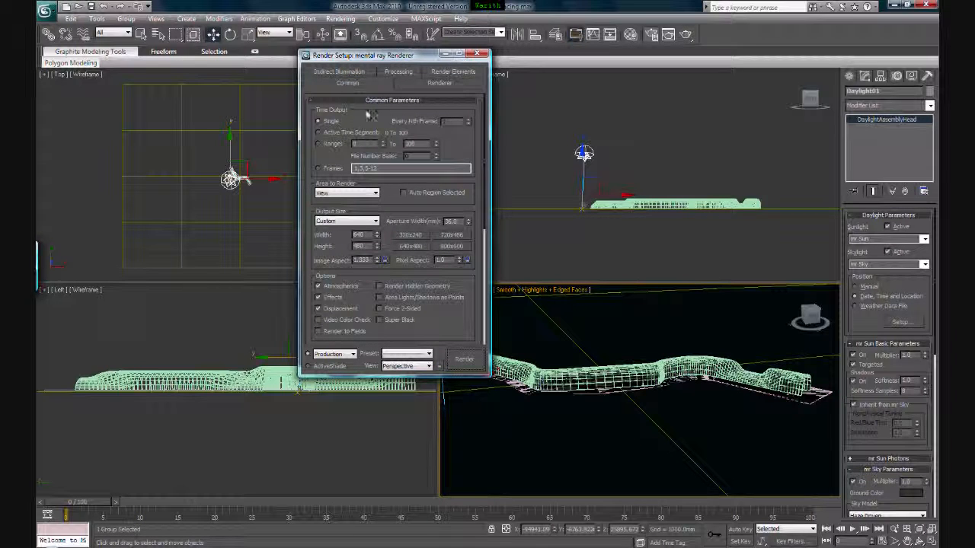
left_click(355, 72)
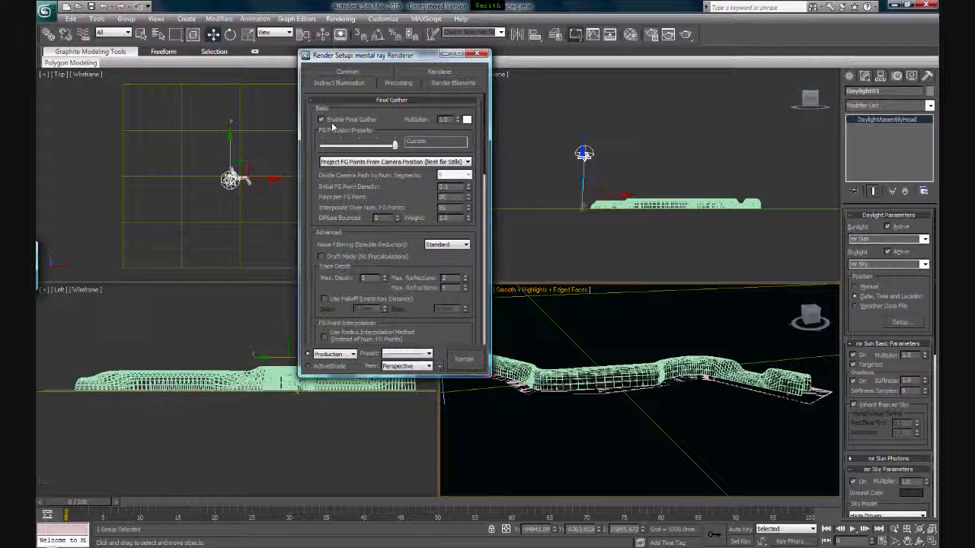
left_click_drag(394, 145, 322, 145)
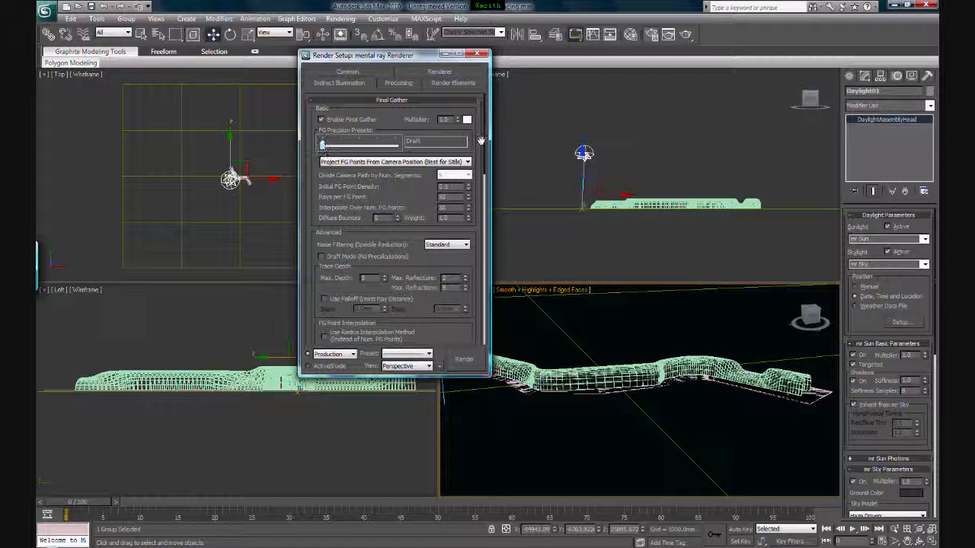
scroll(424, 238, "down", 5)
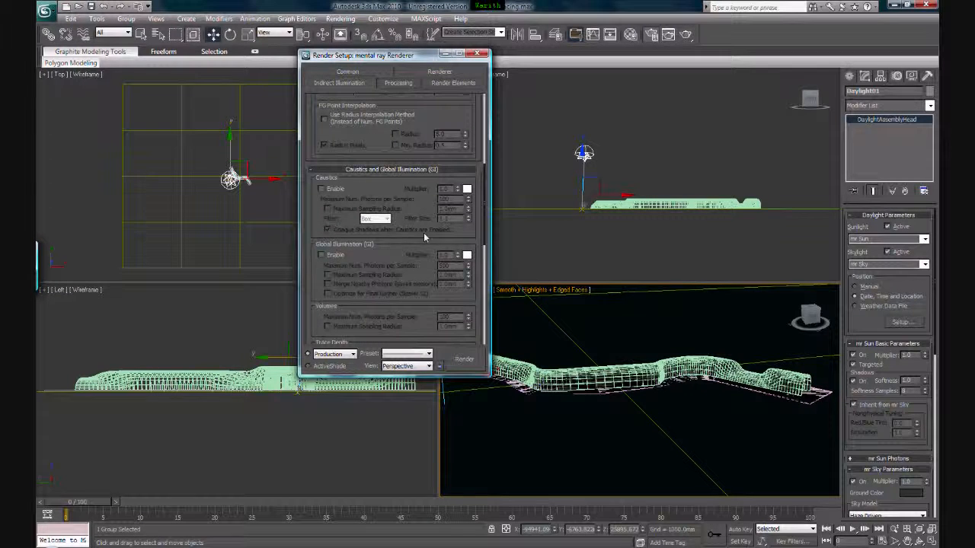
left_click(321, 255)
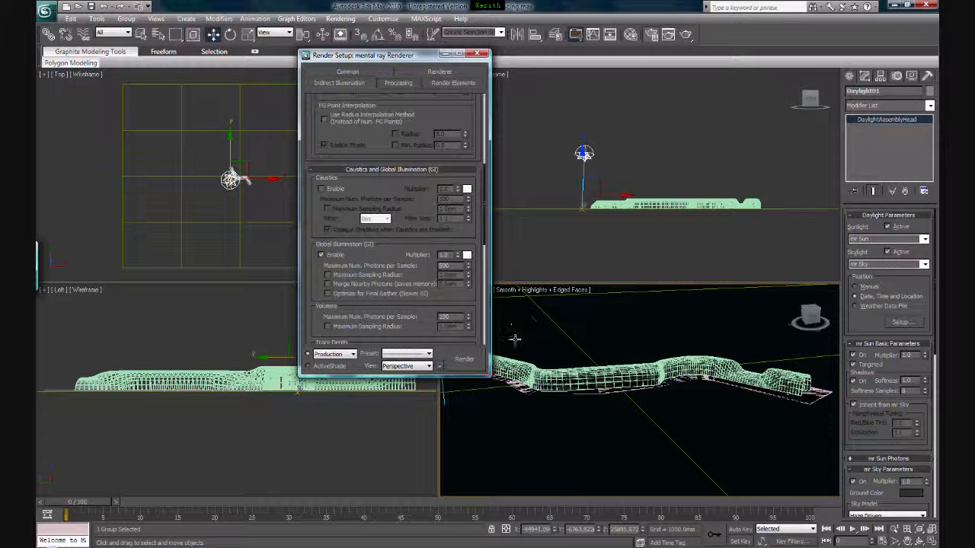
scroll(487, 114, "up", 5)
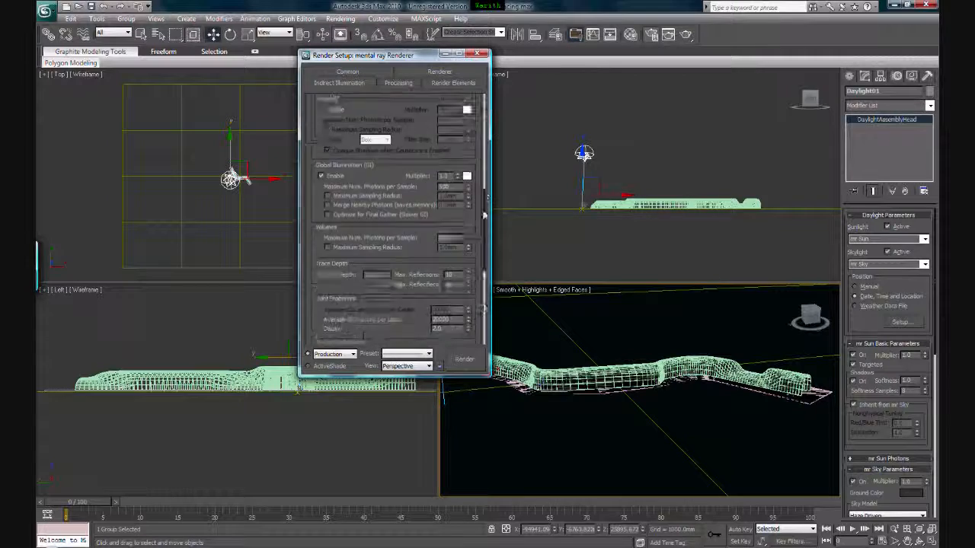
scroll(487, 122, "down", 10)
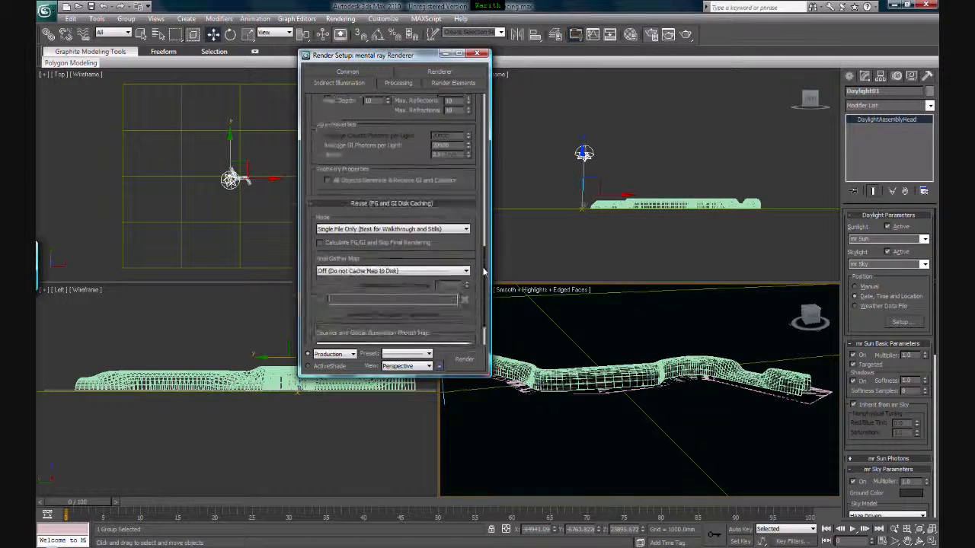
Render the Perspective viewport with the current mental ray settings
scroll(489, 289, "down", 2)
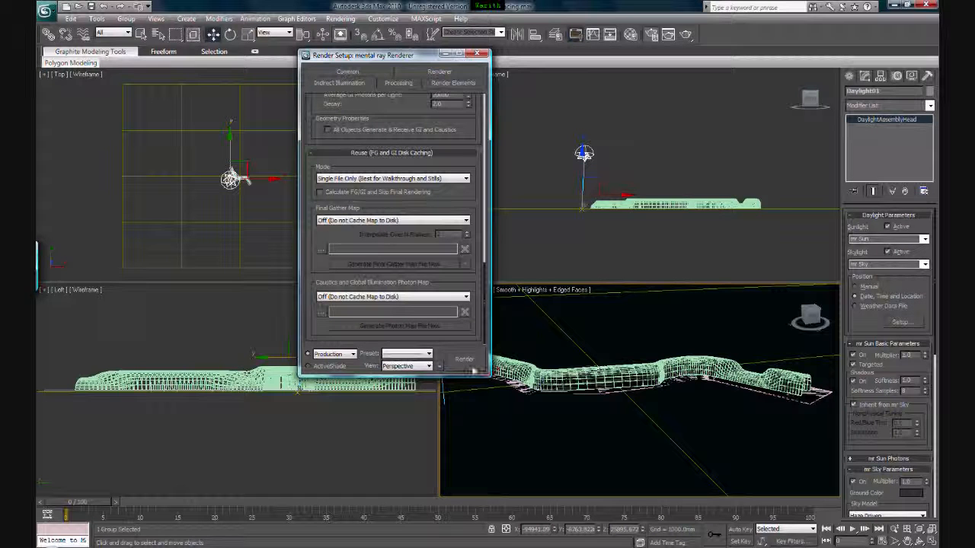
left_click(466, 360)
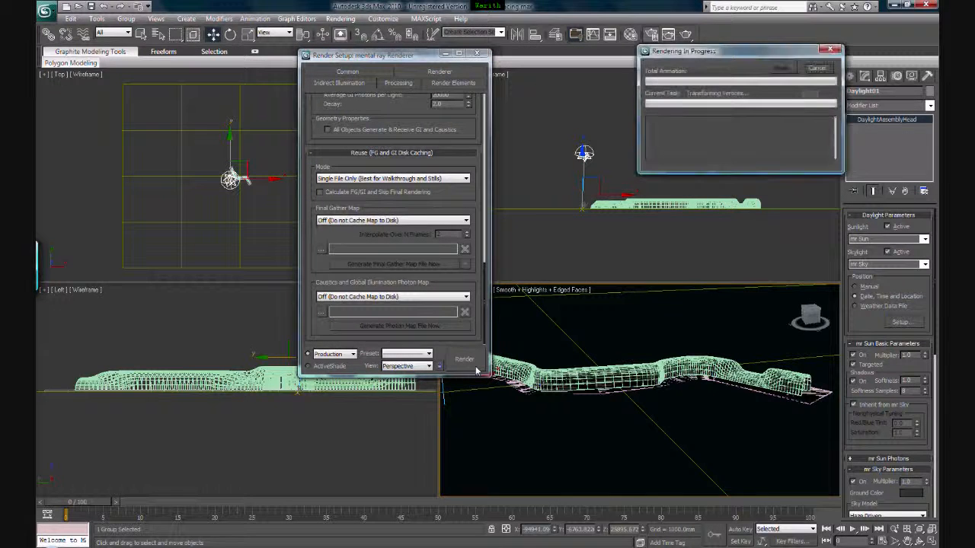
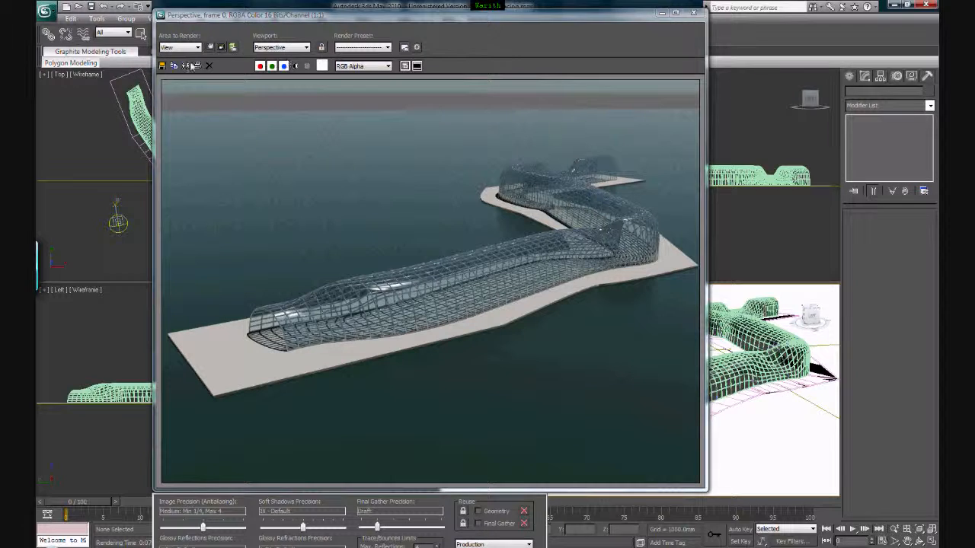
Save the rendered image to the Desktop as a JPEG named test at quality 100, and close the render and setup windows
left_click(163, 67)
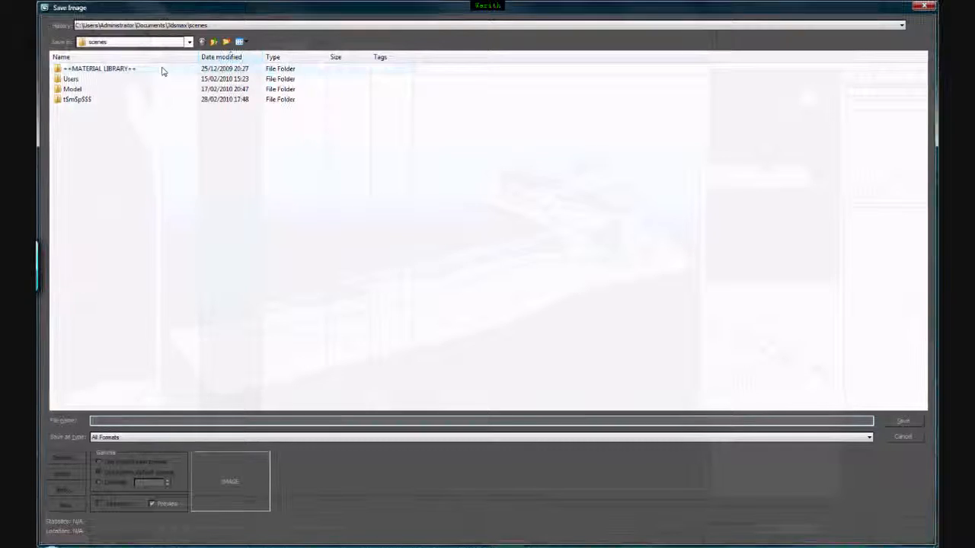
left_click(153, 45)
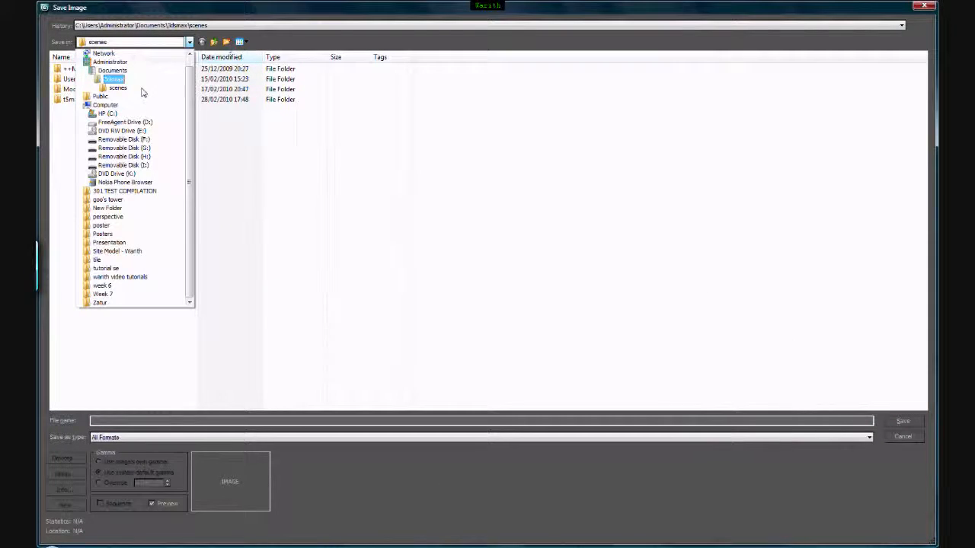
scroll(113, 64, "up", 1)
left_click(99, 54)
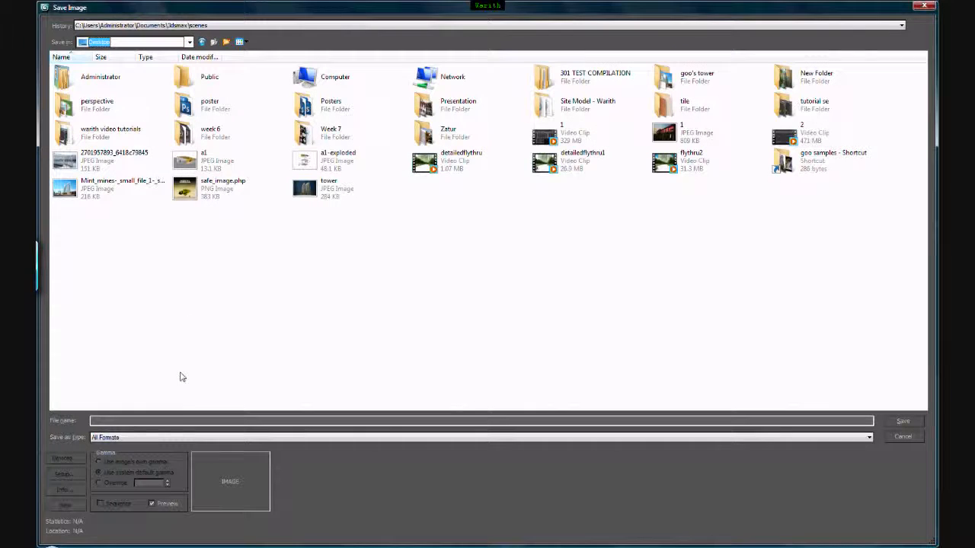
left_click(176, 421)
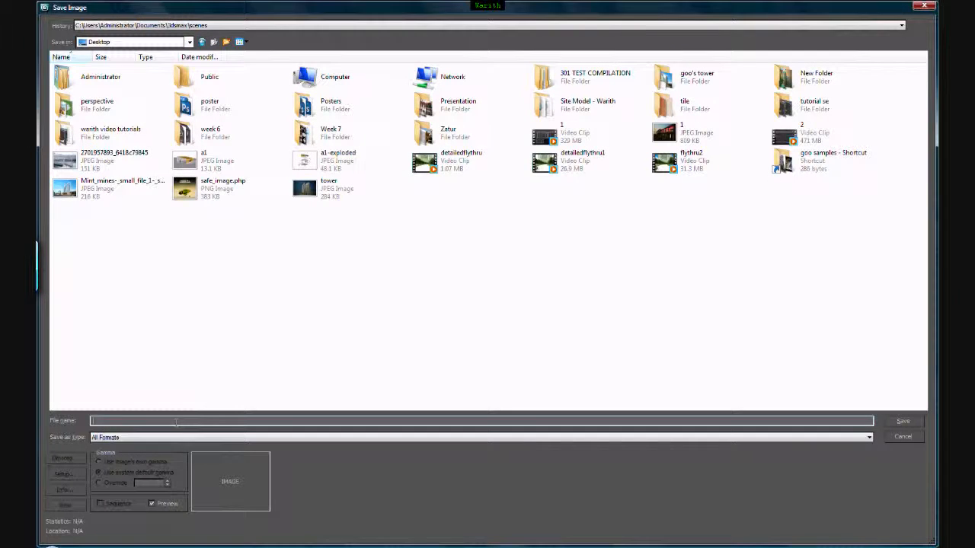
left_click(768, 438)
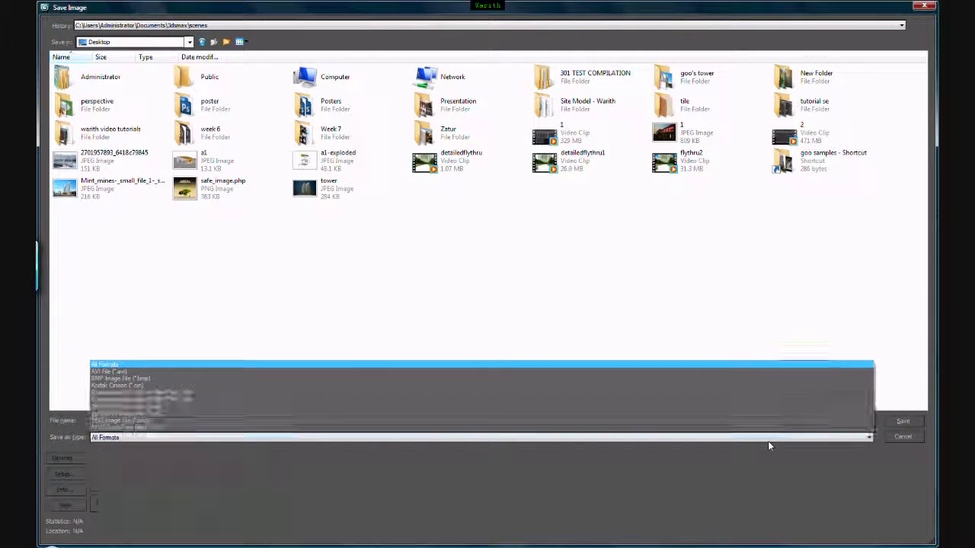
left_click(503, 350)
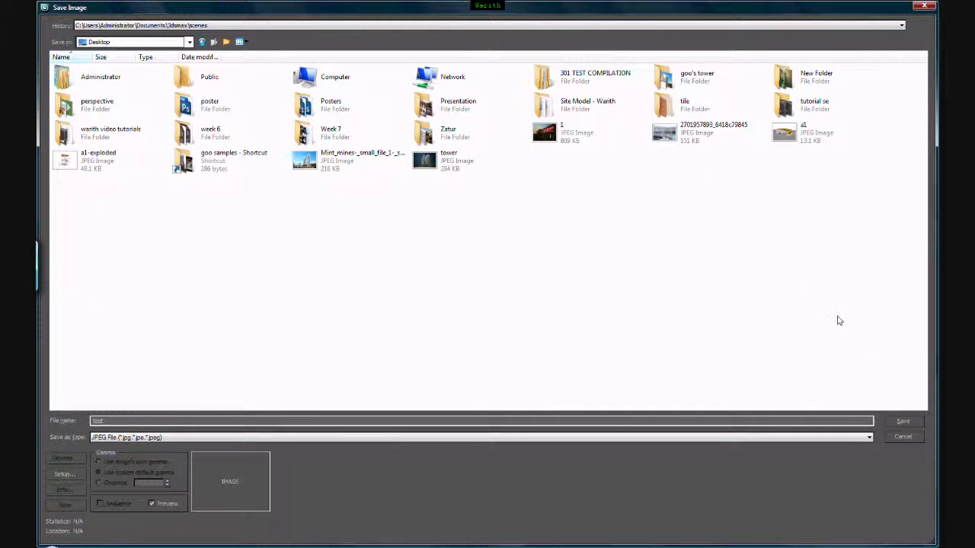
left_click(903, 422)
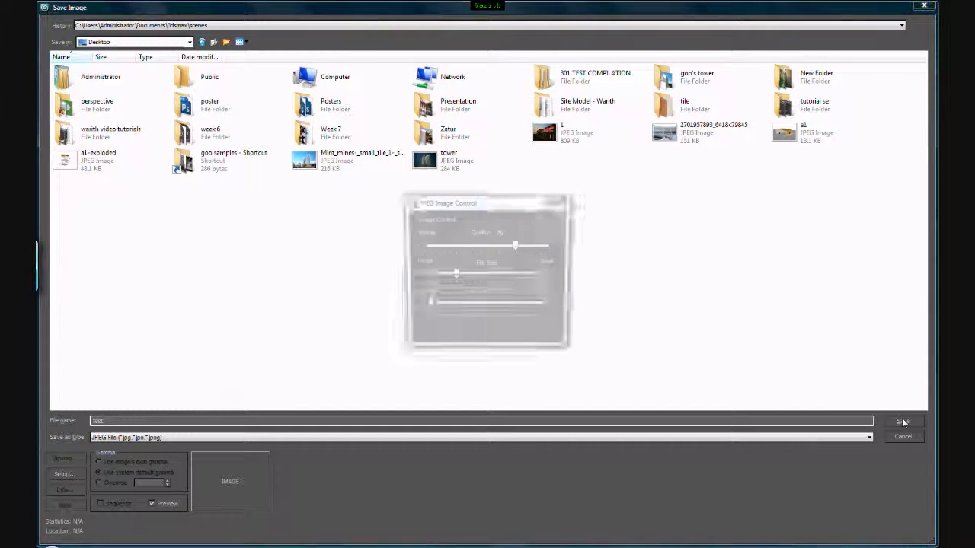
left_click_drag(455, 276, 398, 278)
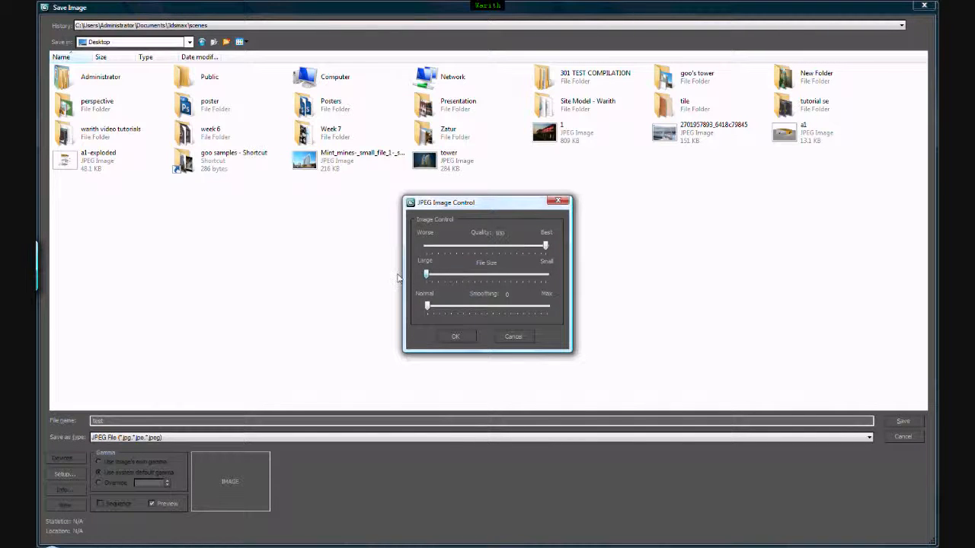
left_click(445, 335)
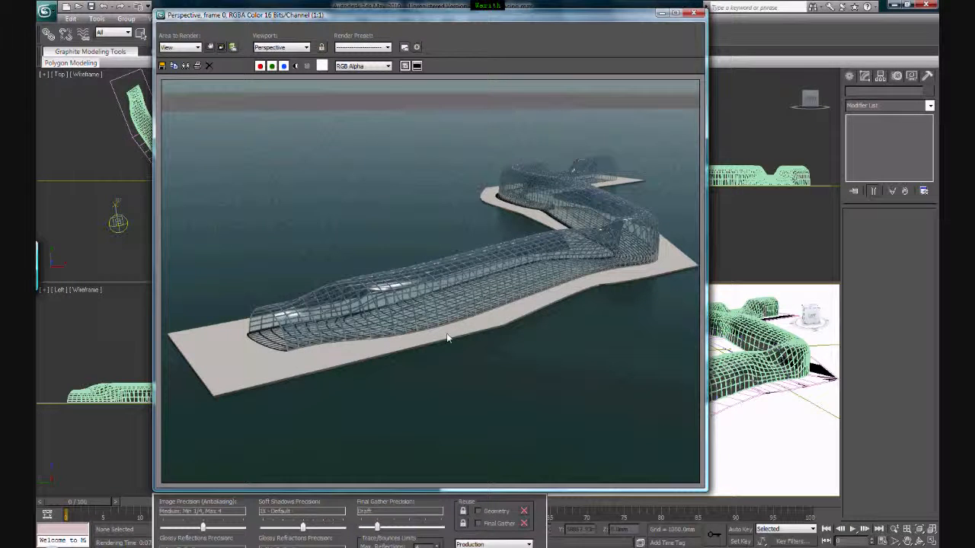
left_click(694, 14)
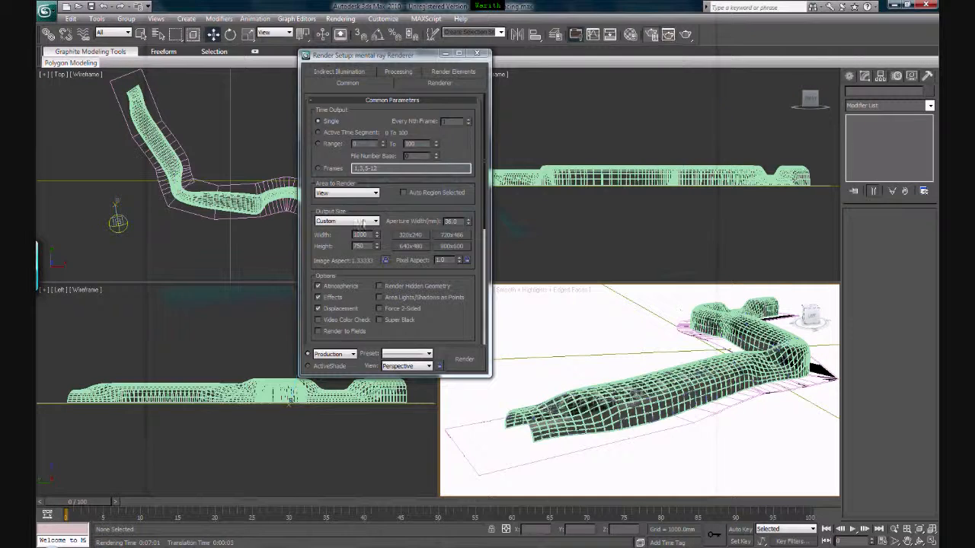
left_click(477, 54)
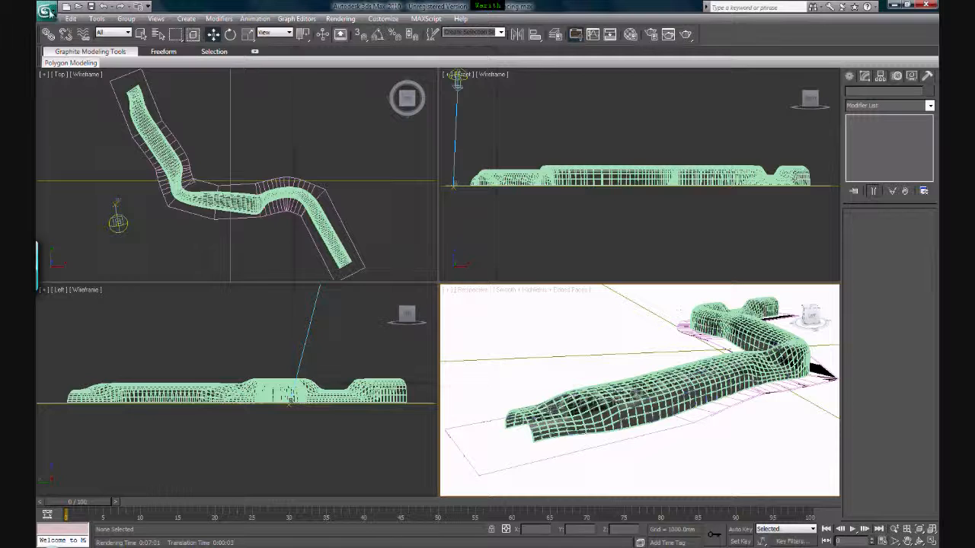
Start a new empty scene in place of the tube model
left_click(46, 11)
left_click(248, 153)
left_click(46, 11)
left_click(305, 89)
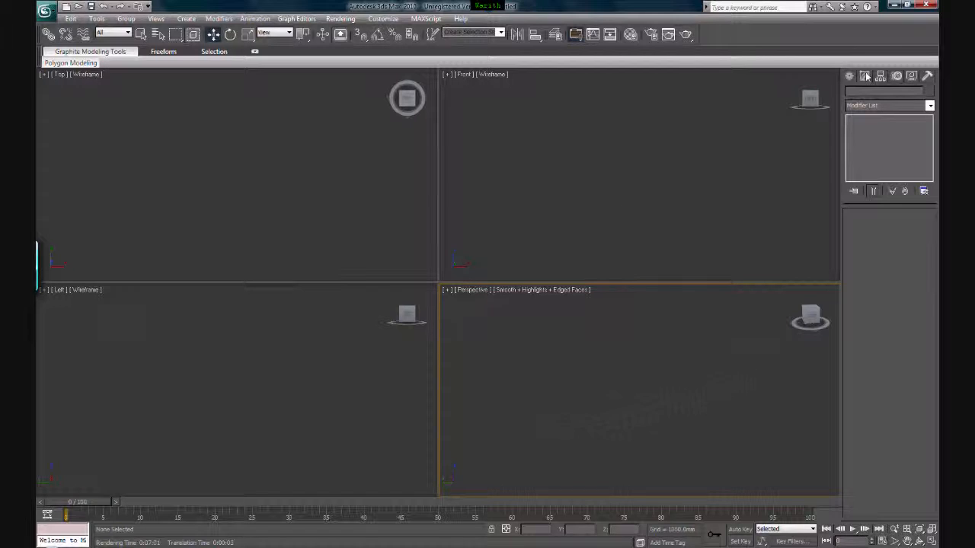
Create a tall box in the Top viewport, about 17500 mm long, 18900 mm wide and 38000 mm high
left_click(850, 76)
left_click(853, 93)
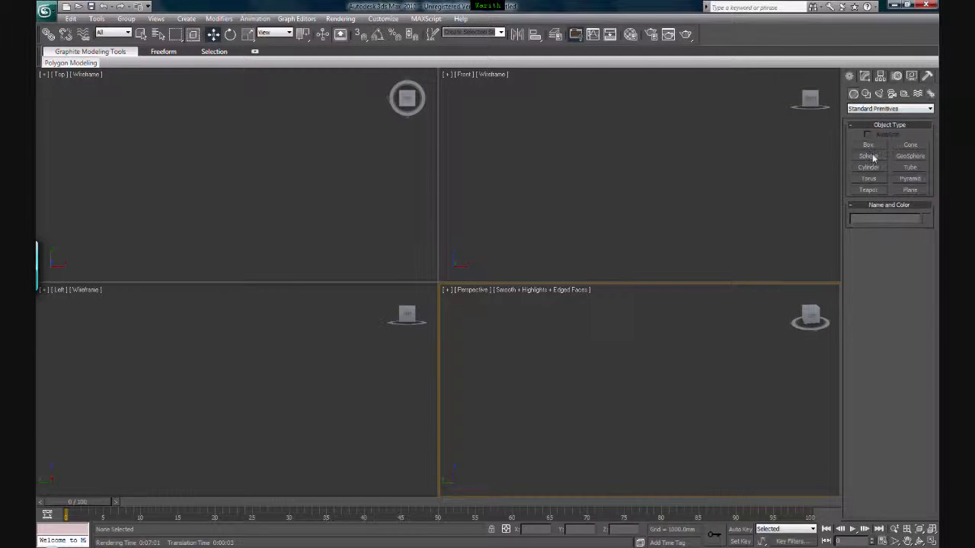
left_click(868, 145)
left_click_drag(241, 147, 188, 197)
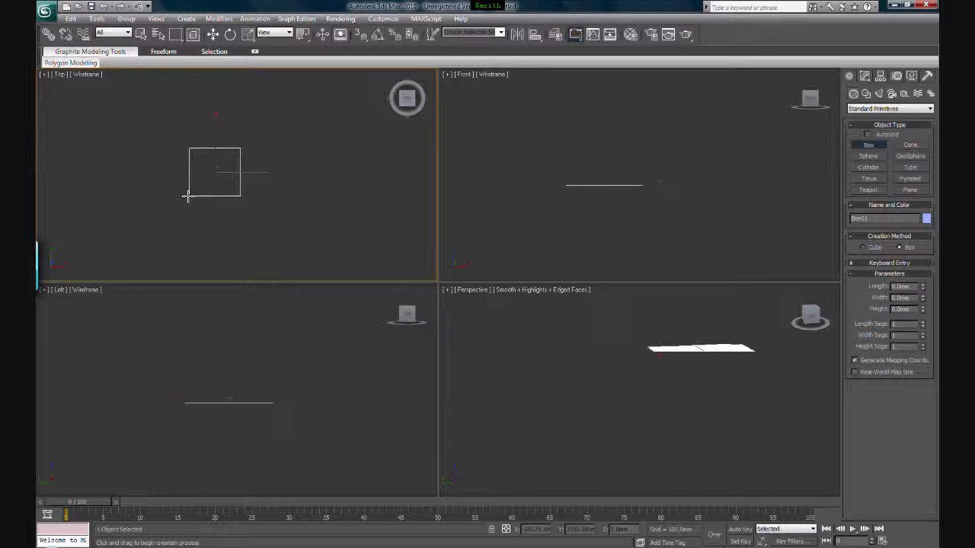
left_click(212, 92)
middle_click_drag(603, 360, 693, 390, "alt")
scroll(692, 389, "down", 2)
scroll(692, 386, "up", 2)
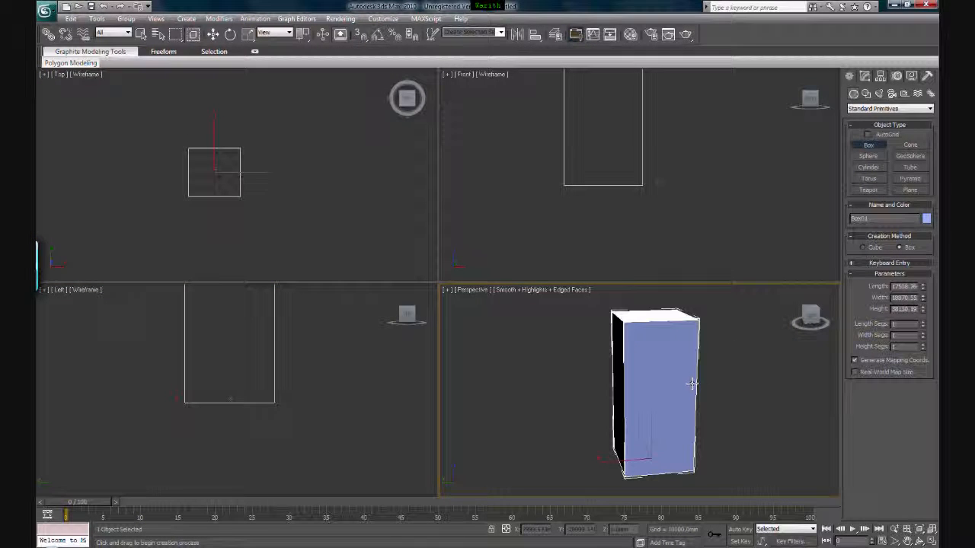
key("w")
Set the box's segments to 6 in length, 4 in width and 9 in height
left_click(865, 76)
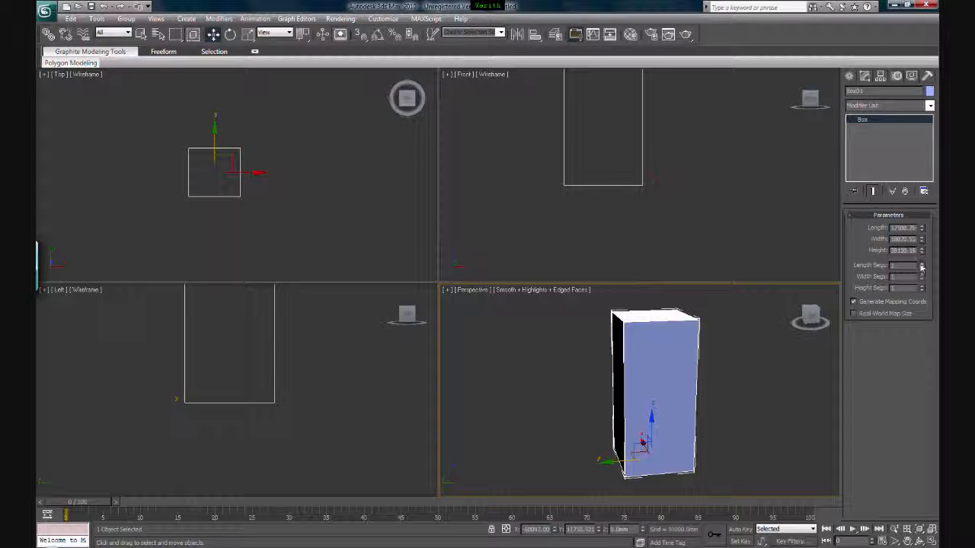
left_click(921, 263)
left_click(922, 263)
left_click(922, 263)
left_click(921, 263)
left_click(921, 264)
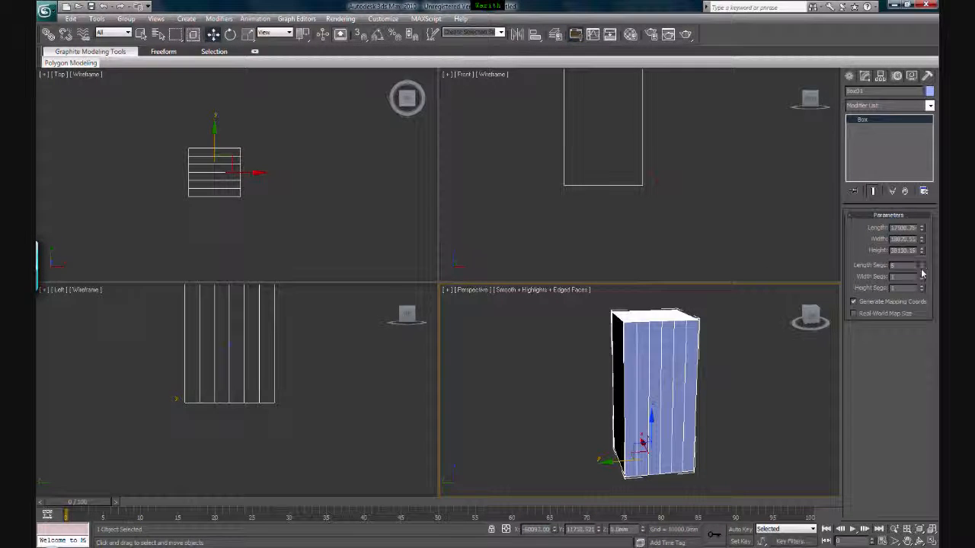
left_click(921, 275)
left_click(921, 275)
left_click(922, 275)
left_click(922, 287)
left_click(922, 287)
left_click(922, 286)
left_click(922, 286)
left_click(921, 286)
left_click(921, 287)
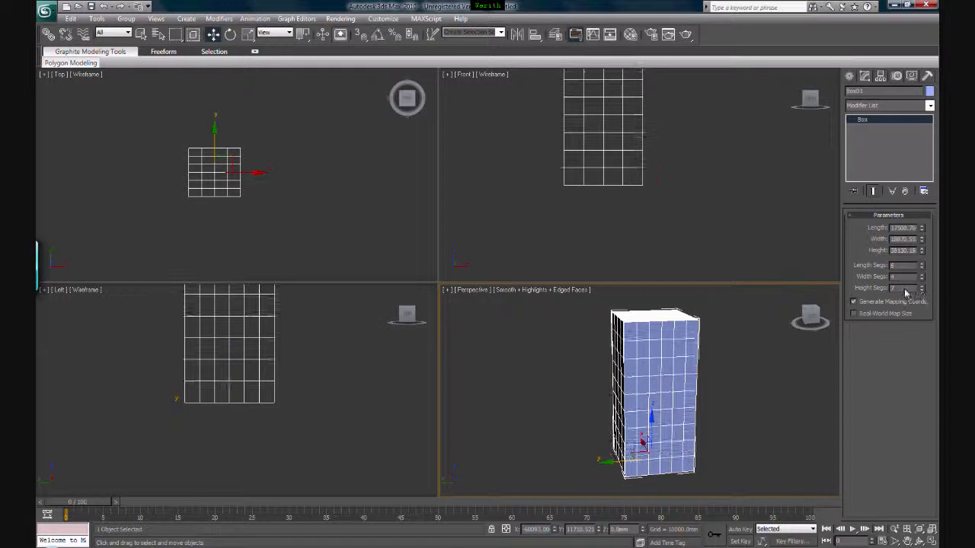
Apply the Subdivide modifier to the box
left_click(920, 541)
left_click_drag(661, 415, 620, 389)
right_click(621, 388)
middle_click_drag(623, 387, 657, 382)
scroll(670, 385, "up", 4)
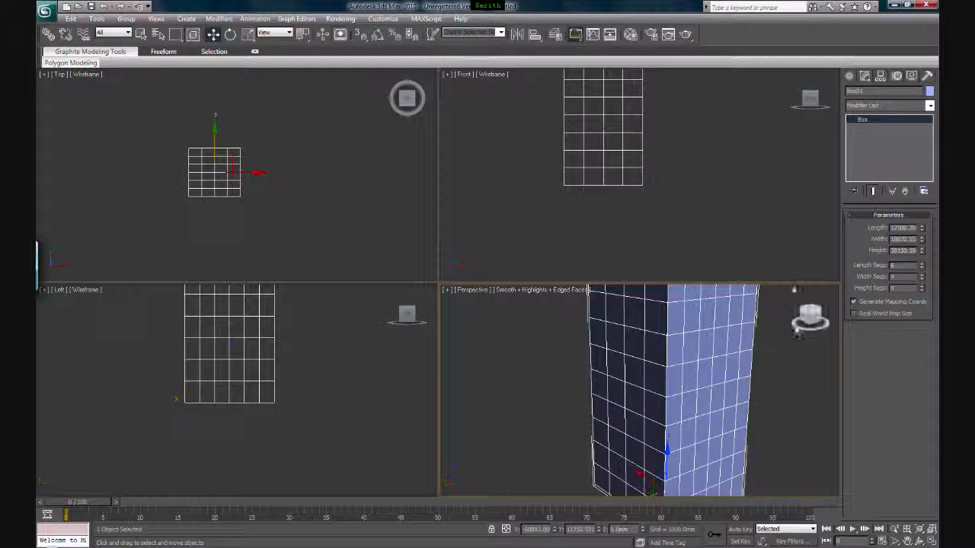
scroll(704, 376, "down", 3)
scroll(706, 376, "up", 3)
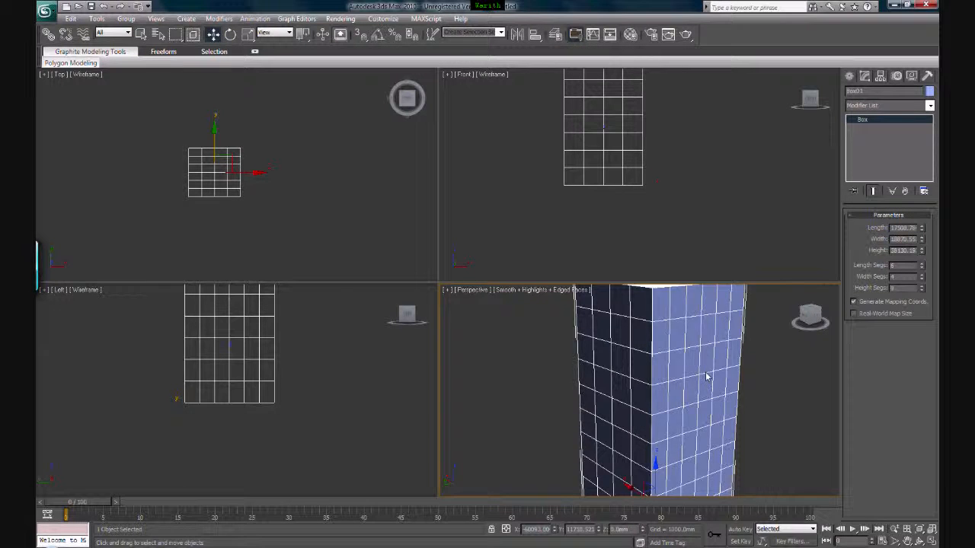
scroll(706, 376, "down", 3)
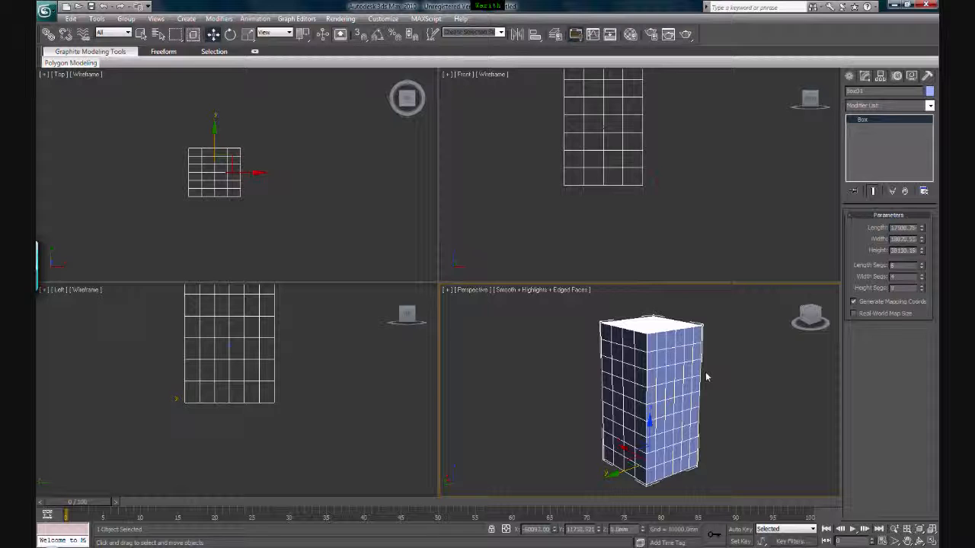
left_click(929, 105)
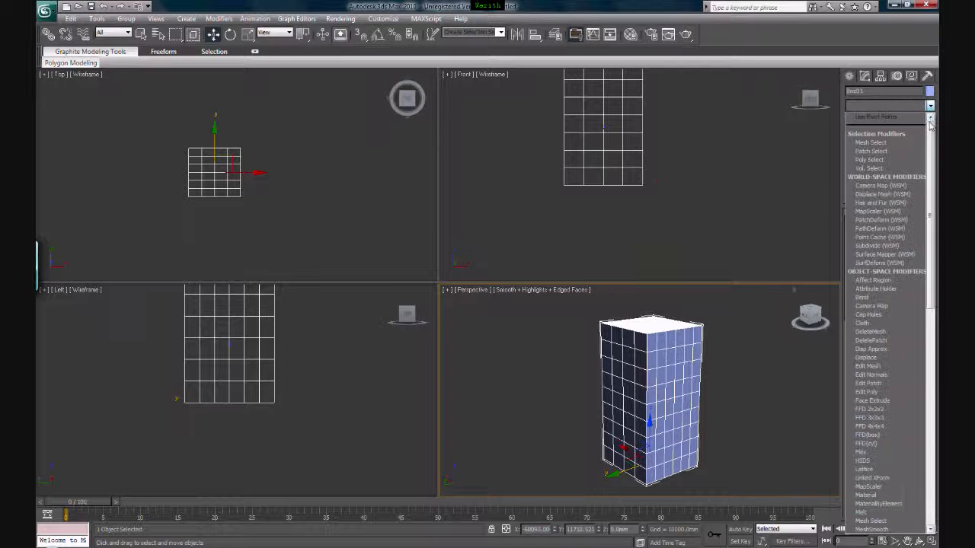
scroll(898, 436, "down", 14)
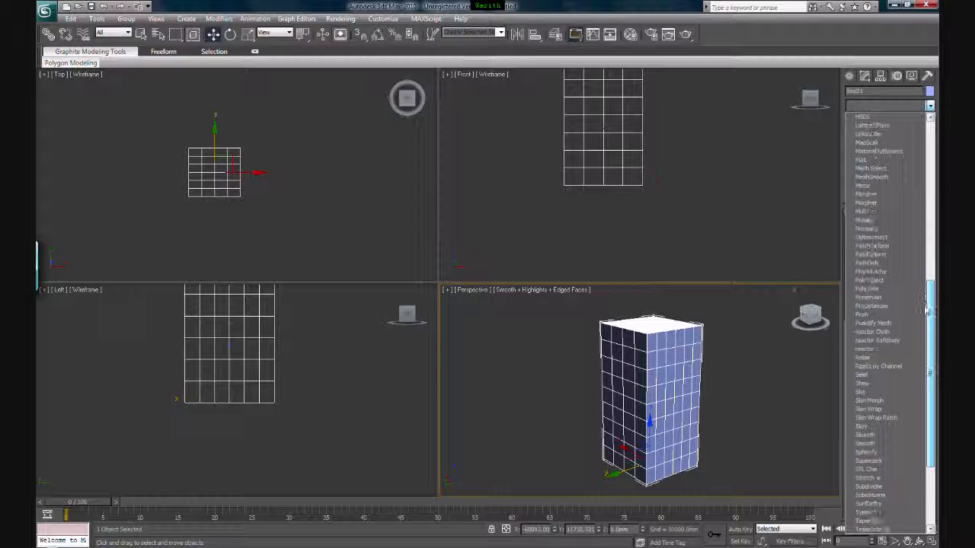
left_click(886, 478)
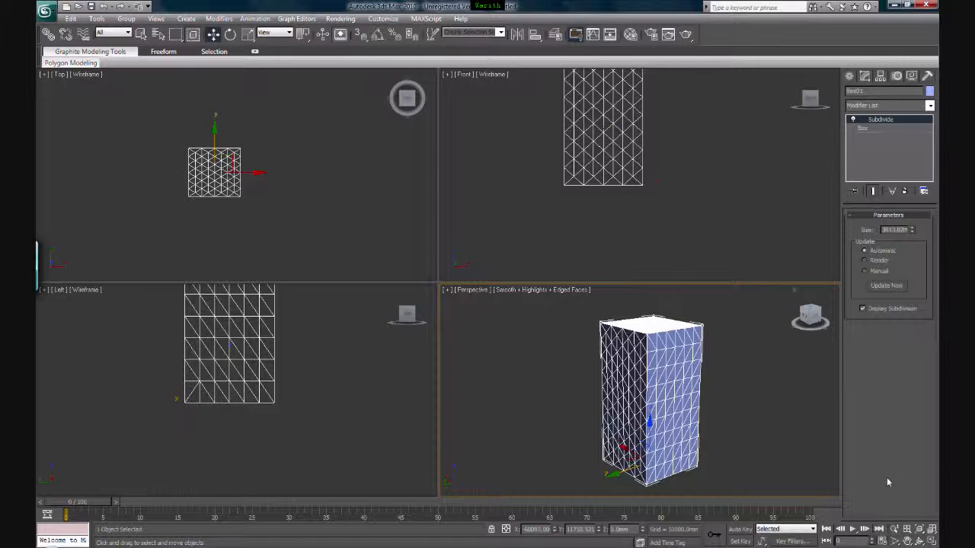
Increase the Subdivide modifier's size to about 4200 mm
scroll(674, 374, "up", 3)
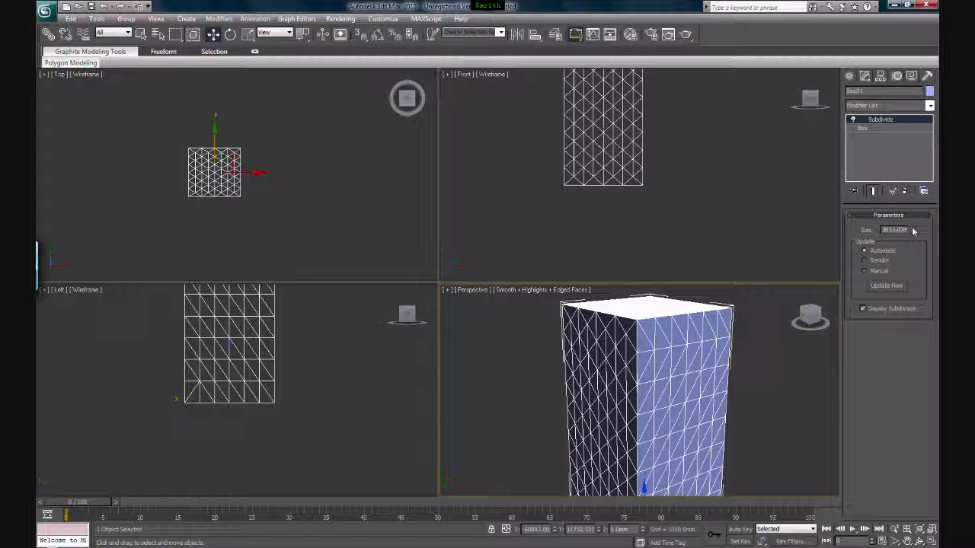
mouse_move(913, 231)
left_mouse_down()
mouse_move(910, 140)
mouse_move(908, 237)
mouse_move(909, 217)
left_mouse_up()
middle_click_drag(688, 313, 706, 312)
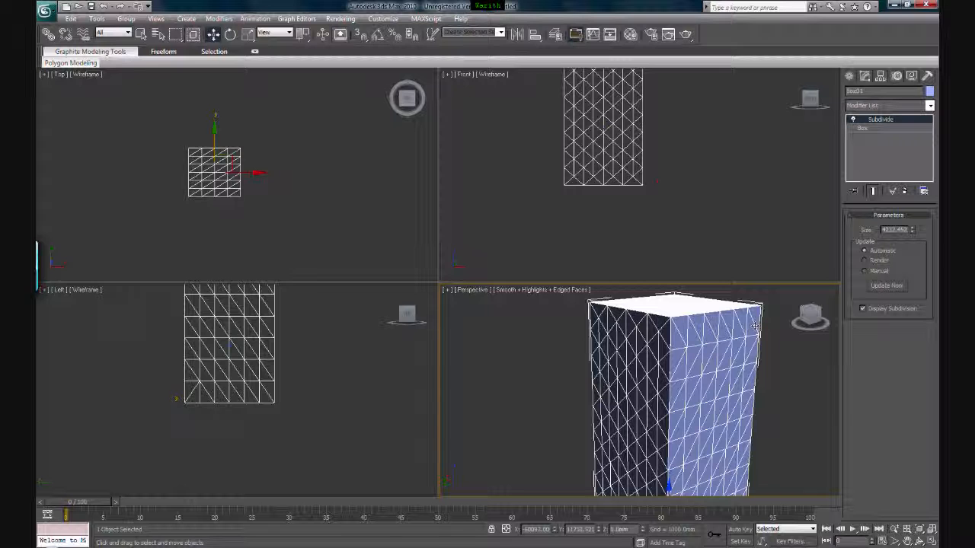
Reduce the underlying box's length segments to 4, keeping the Subdivide modifier above it
left_click(867, 128)
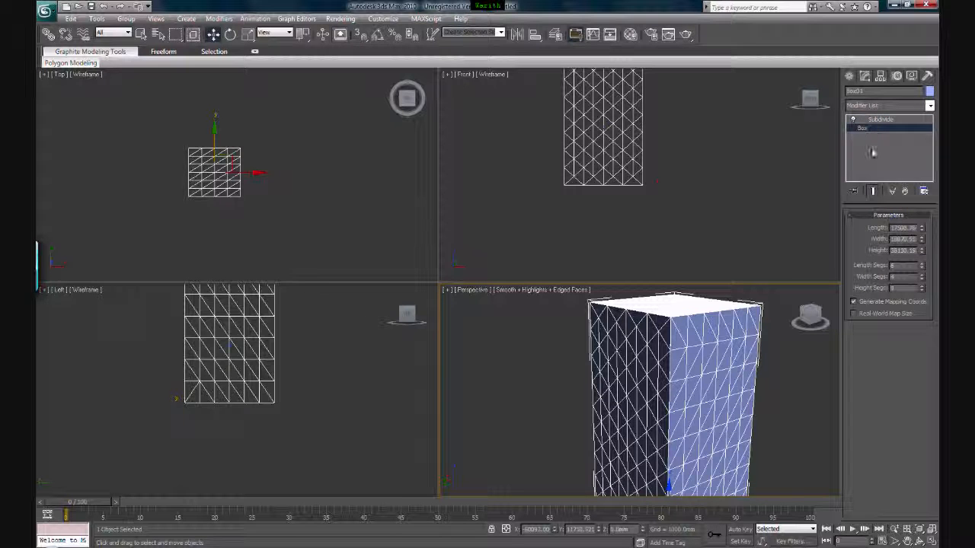
left_click(921, 268)
left_click(922, 268)
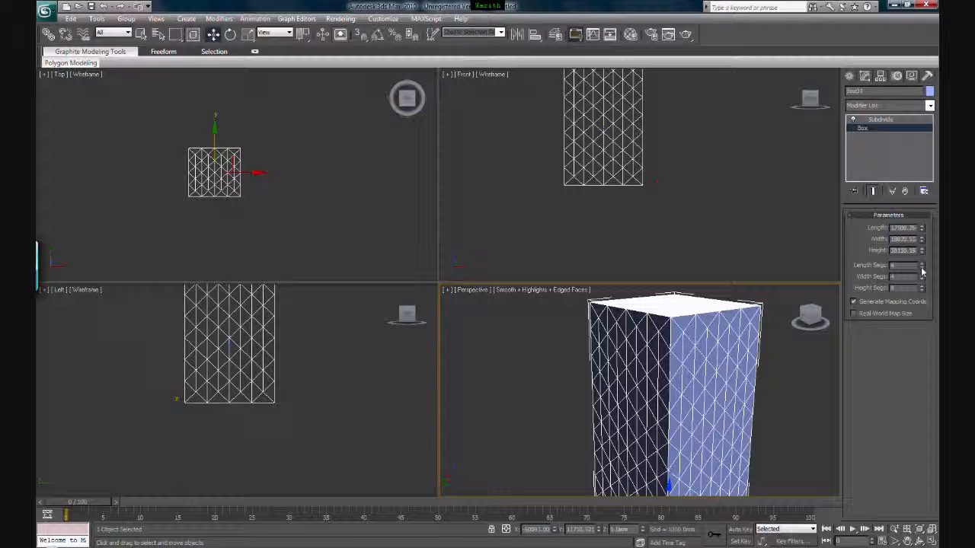
Set the Subdivide modifier's size to just under 4000 mm
left_click(892, 121)
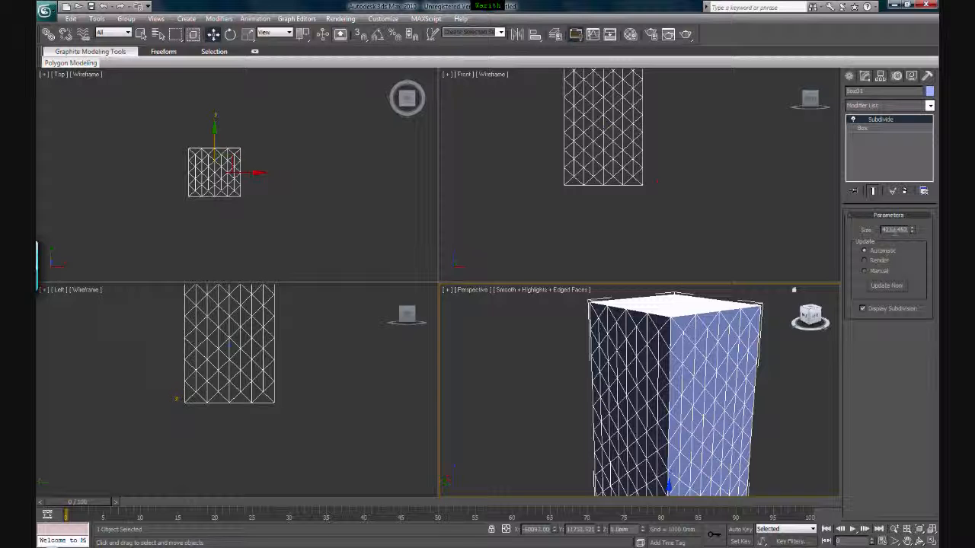
mouse_move(916, 234)
left_mouse_down()
mouse_move(910, 221)
mouse_move(908, 250)
mouse_move(908, 221)
mouse_move(908, 230)
left_mouse_up()
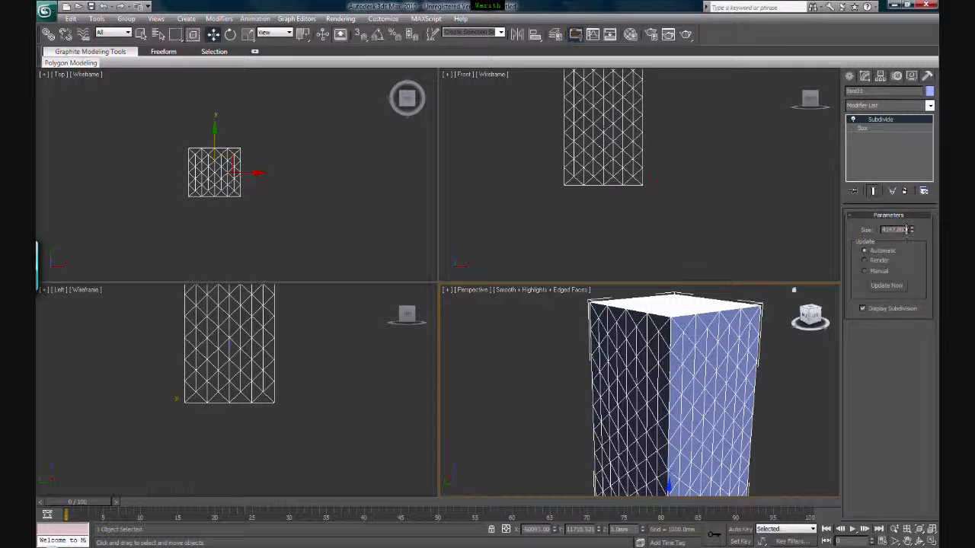
middle_click_drag(714, 379, 733, 366)
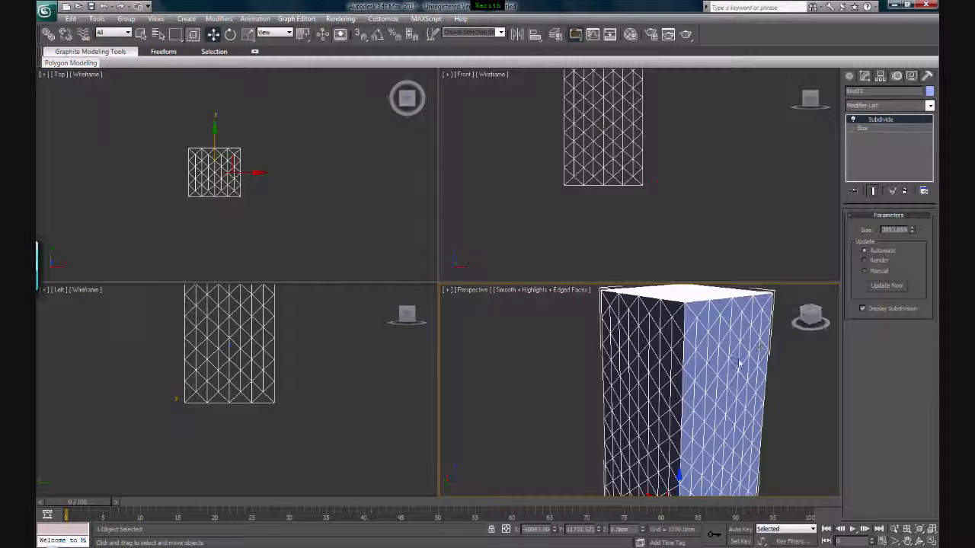
Deselect the box and examine the triangulated mesh on its side and top faces
left_click(789, 394)
middle_click_drag(561, 381, 642, 372, "alt")
key("w")
left_click(657, 352)
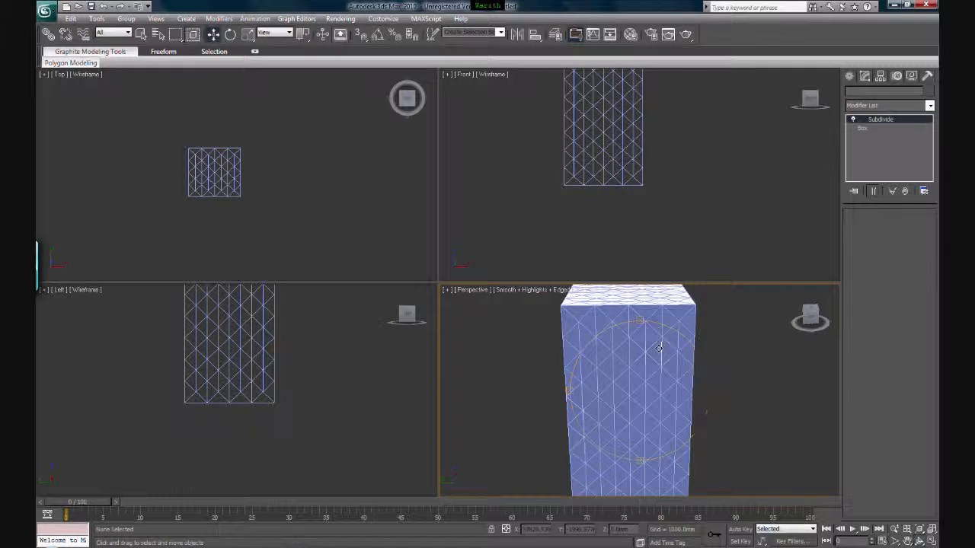
Lower the underlying box's height segments and set its length segments to 5
left_click(895, 128)
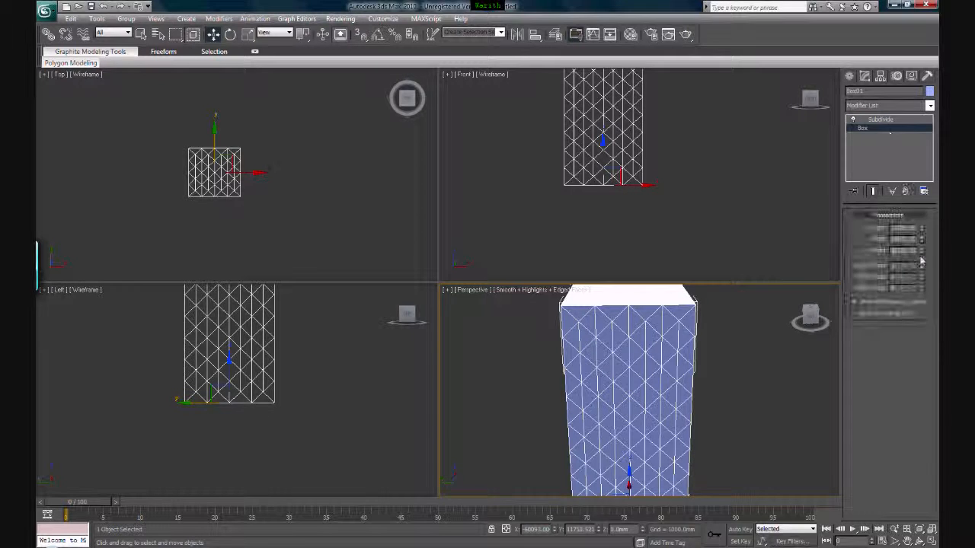
left_click(921, 292)
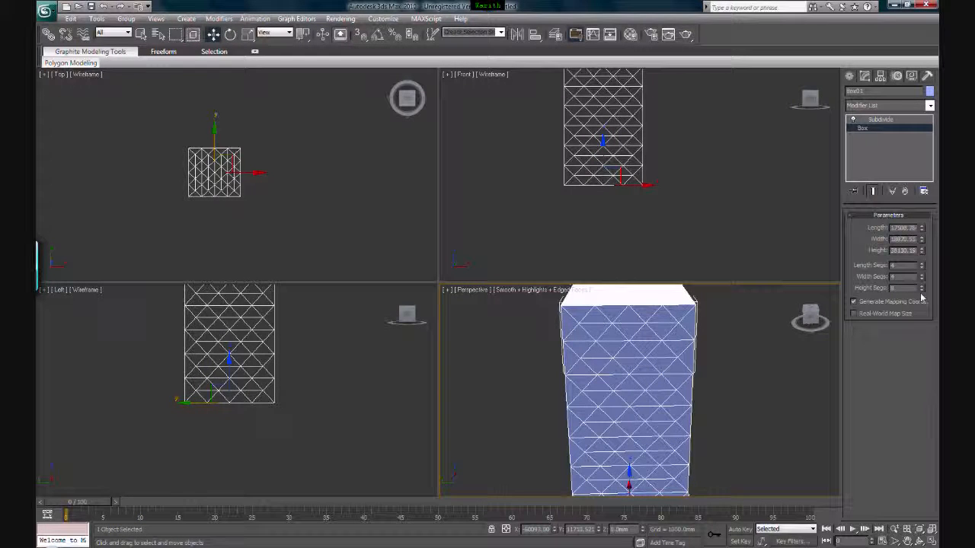
middle_click_drag(659, 350, 701, 349)
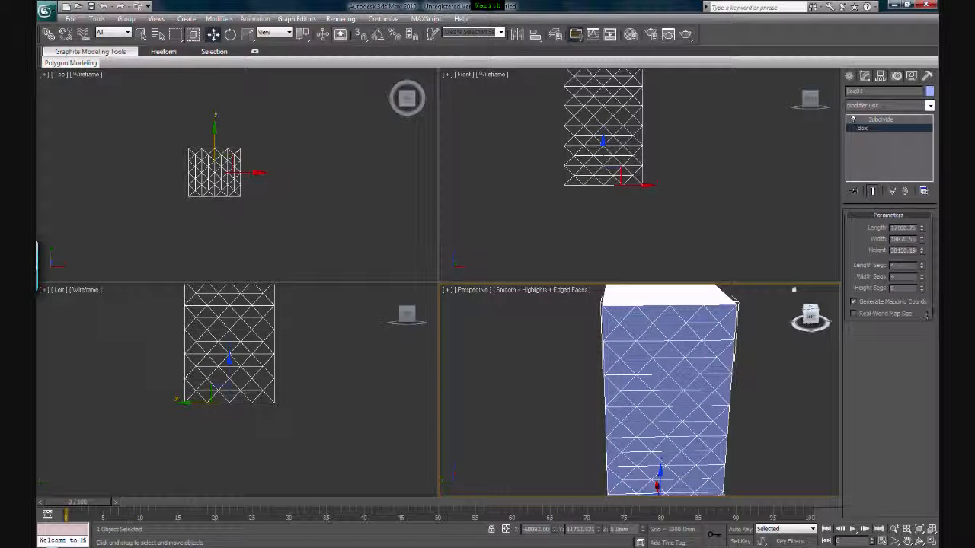
left_click(921, 266)
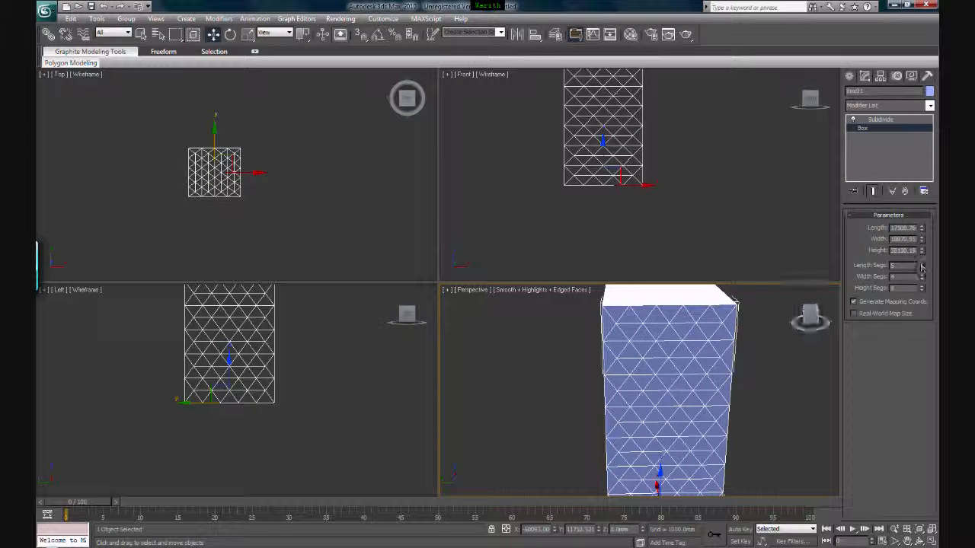
Return to the Subdivide level and examine the triangulation on the whole box from an elevated corner view
left_click(785, 415)
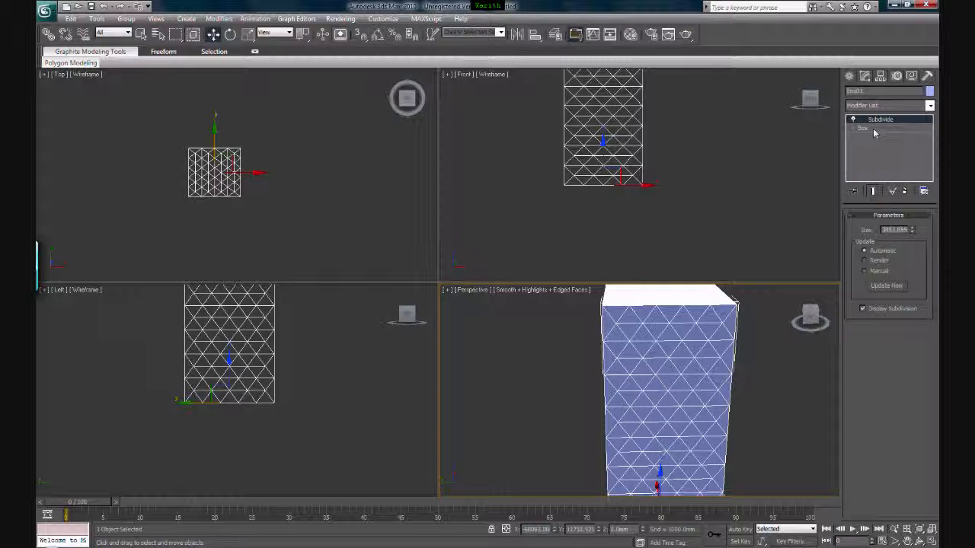
mouse_move(911, 230)
left_mouse_down()
mouse_move(910, 214)
mouse_move(911, 239)
mouse_move(909, 212)
mouse_move(909, 227)
left_mouse_up()
left_click(794, 429)
left_click(920, 543)
left_click_drag(611, 352, 671, 370)
middle_click_drag(717, 372, 653, 358)
scroll(653, 359, "down", 4)
mouse_move(653, 359)
left_mouse_down()
mouse_move(619, 347)
mouse_move(640, 356)
left_mouse_up()
key("w")
left_click(658, 349)
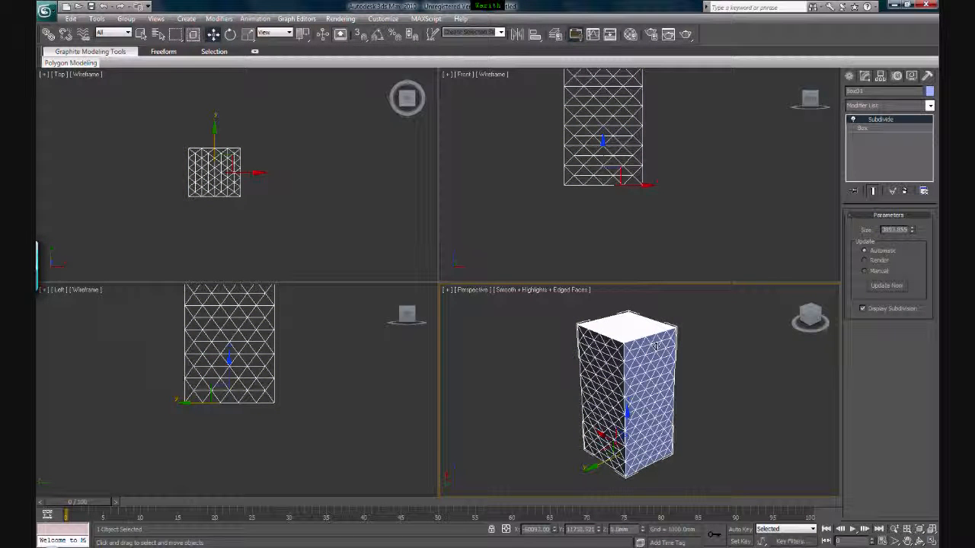
Add a Twist modifier above Subdivide and twist the box 58 degrees about its Z axis
left_click(930, 106)
scroll(897, 400, "down", 15)
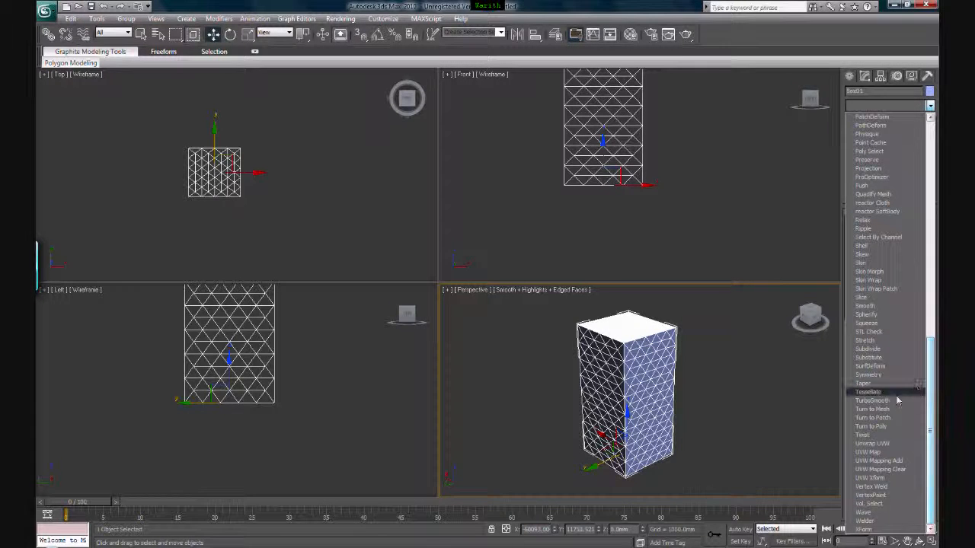
left_click(882, 435)
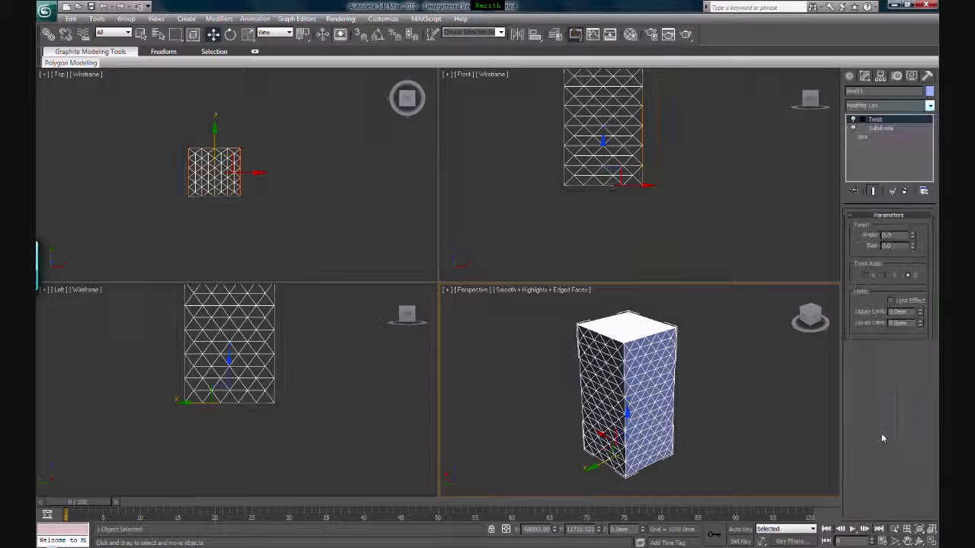
left_click_drag(916, 237, 916, 187)
left_click_drag(917, 137, 909, 173)
left_click(722, 383)
scroll(681, 414, "up", 3)
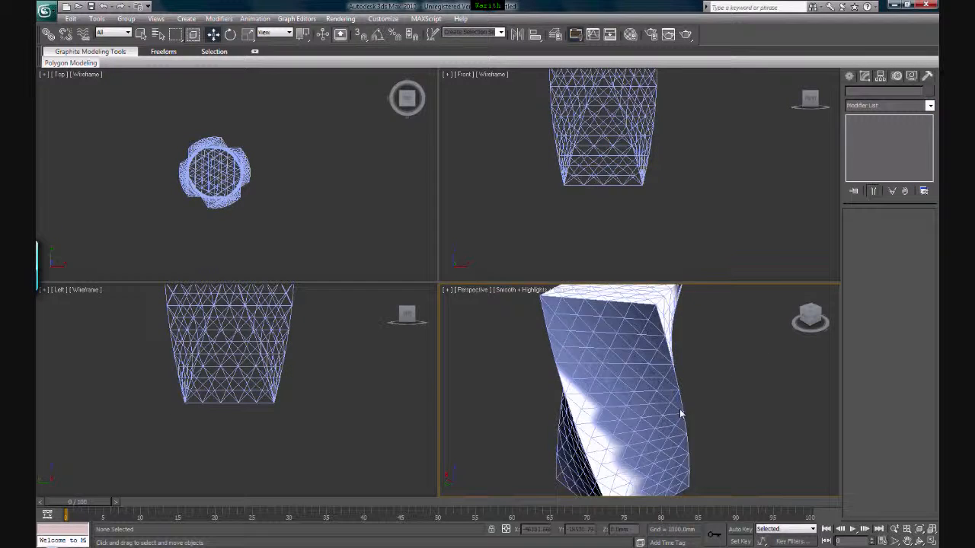
scroll(681, 414, "down", 3)
key("ctrl+r")
left_click_drag(602, 396, 629, 396)
mouse_move(627, 396)
middle_mouse_down("alt")
mouse_move(640, 385)
mouse_move(638, 395)
middle_mouse_up("alt")
Add an Edit Poly modifier to the twisted box and select all of its edges
left_click(657, 387)
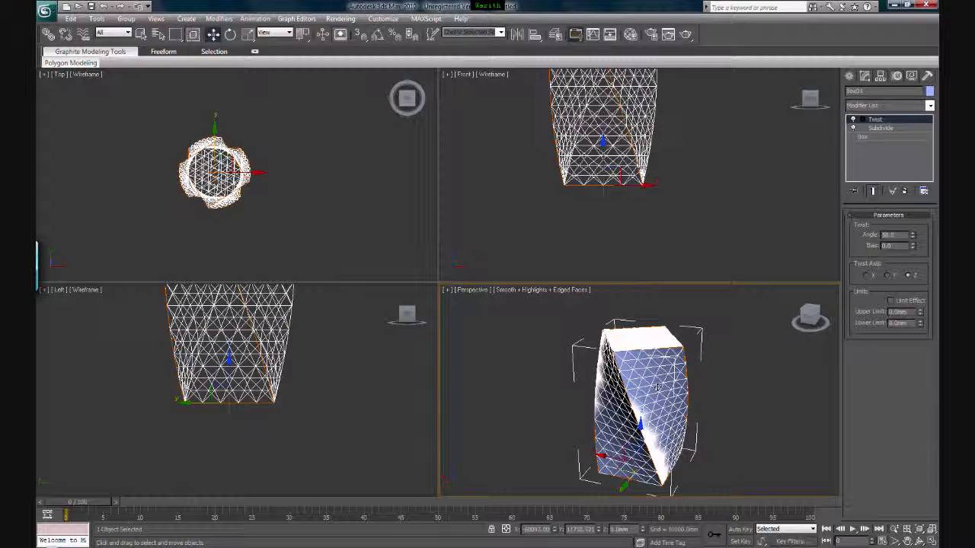
left_click(930, 106)
scroll(927, 198, "down", 3)
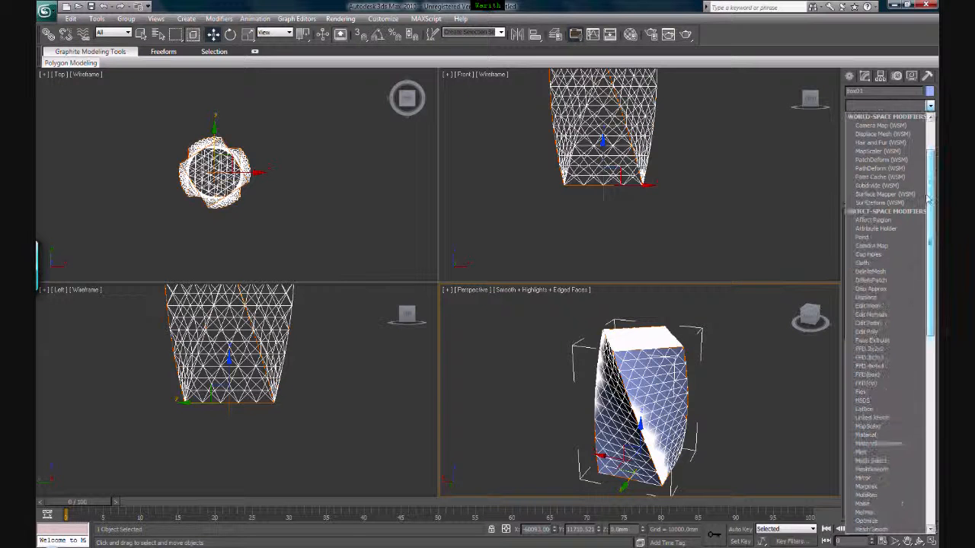
left_click(888, 333)
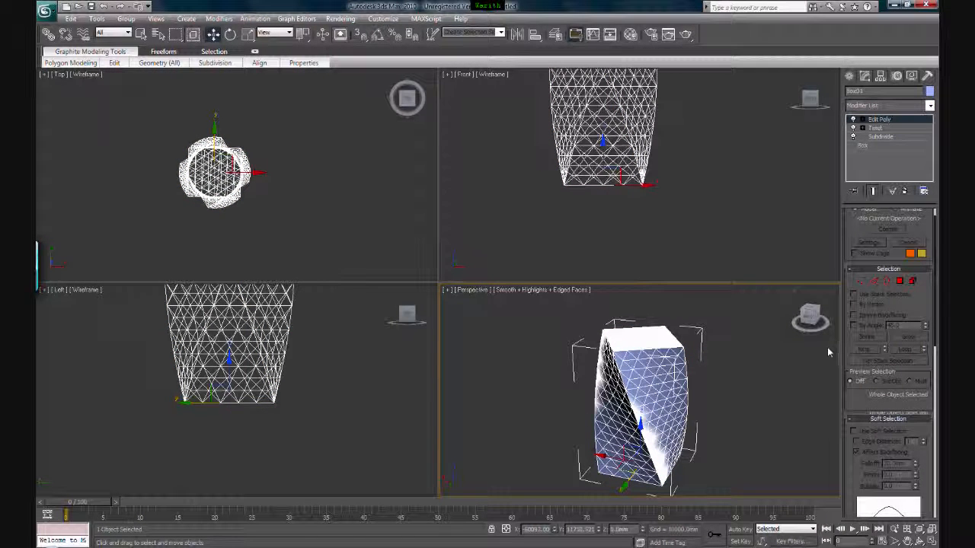
left_click(875, 281)
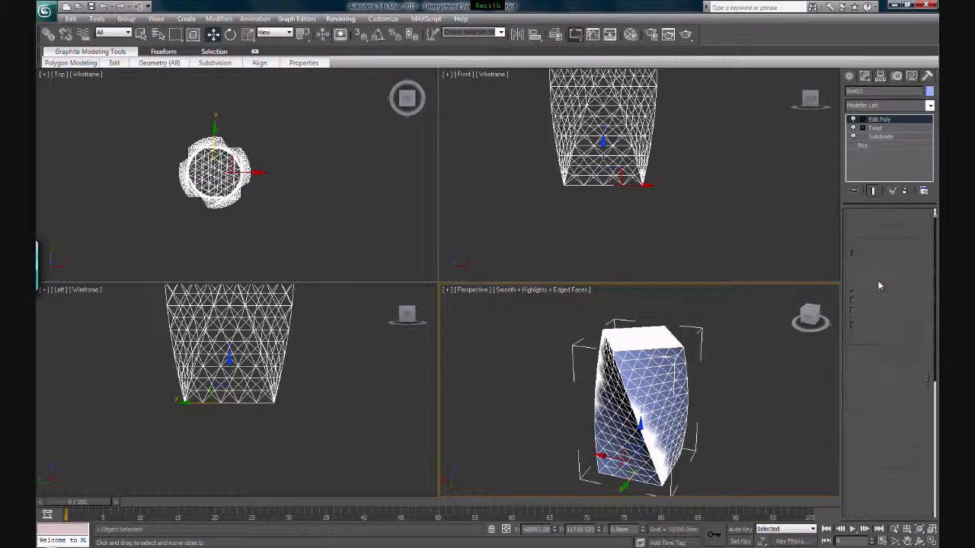
key("ctrl+a")
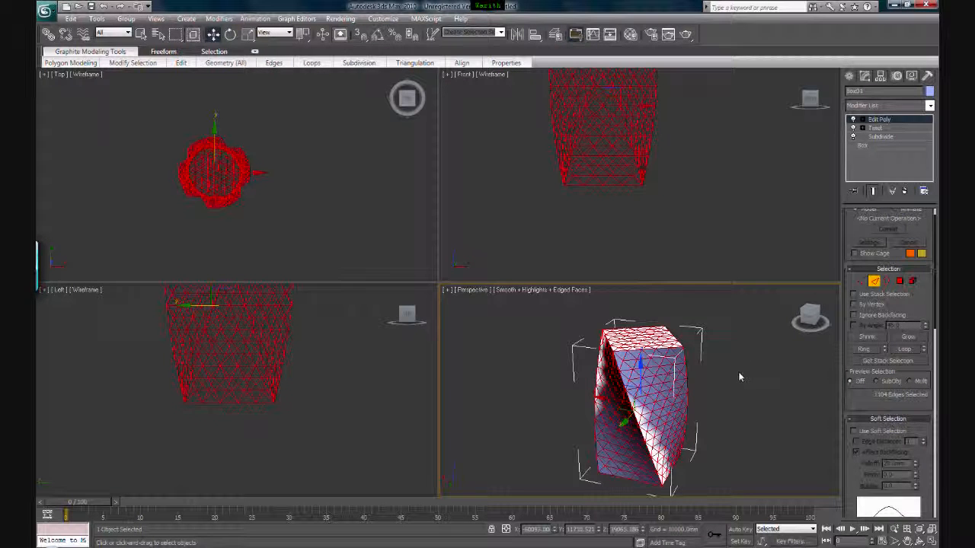
Create a separate shape of Linear type from the selected edges, keeping the default shape name
left_click_drag(934, 311, 933, 438)
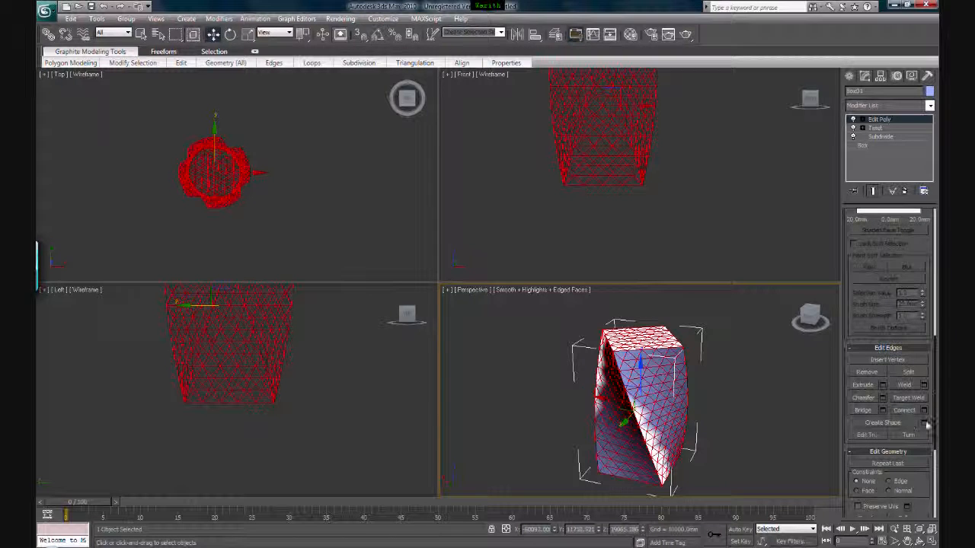
left_click(924, 424)
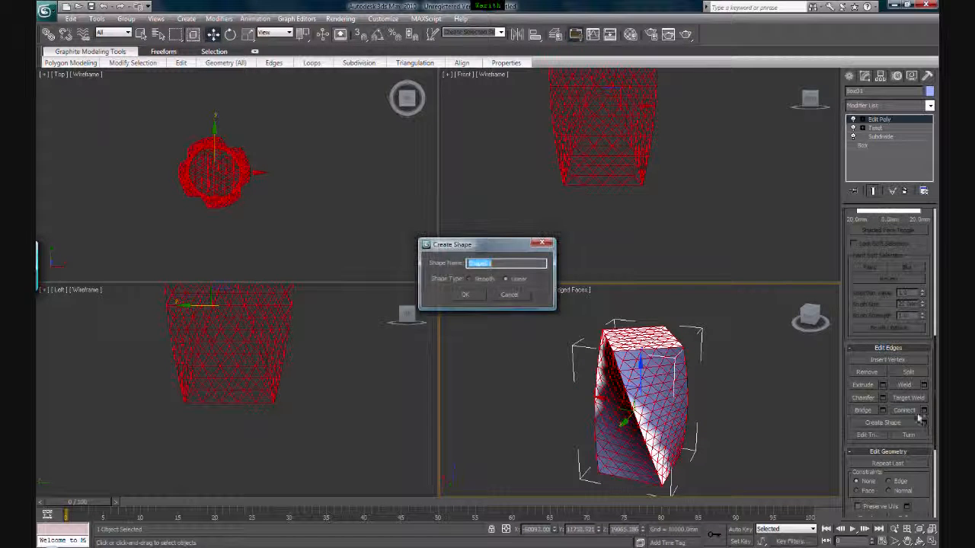
left_click(466, 296)
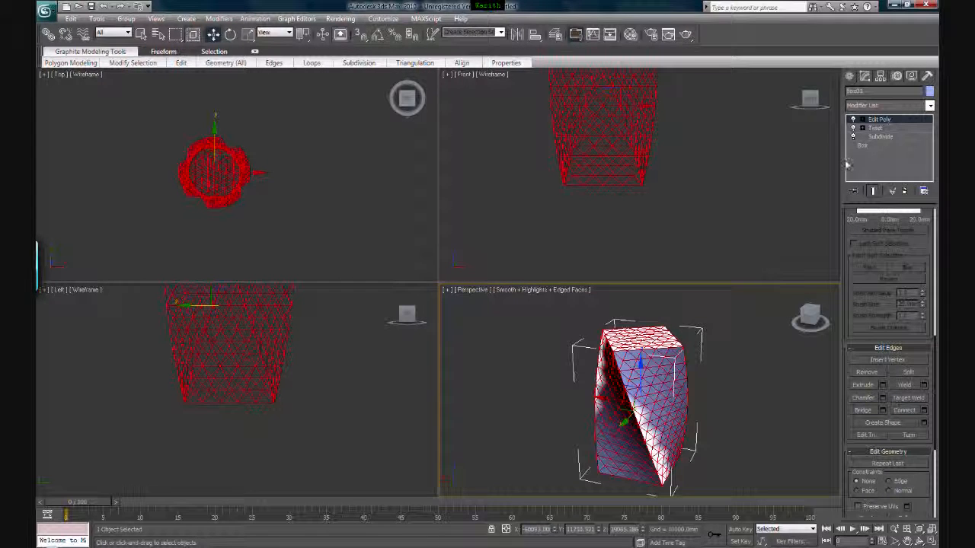
Try moving the selected edges upward off the box, and undo the move
mouse_move(654, 404)
left_mouse_down("shift")
mouse_move(651, 263)
mouse_move(647, 342)
mouse_move(662, 298)
mouse_move(661, 333)
left_mouse_up("shift")
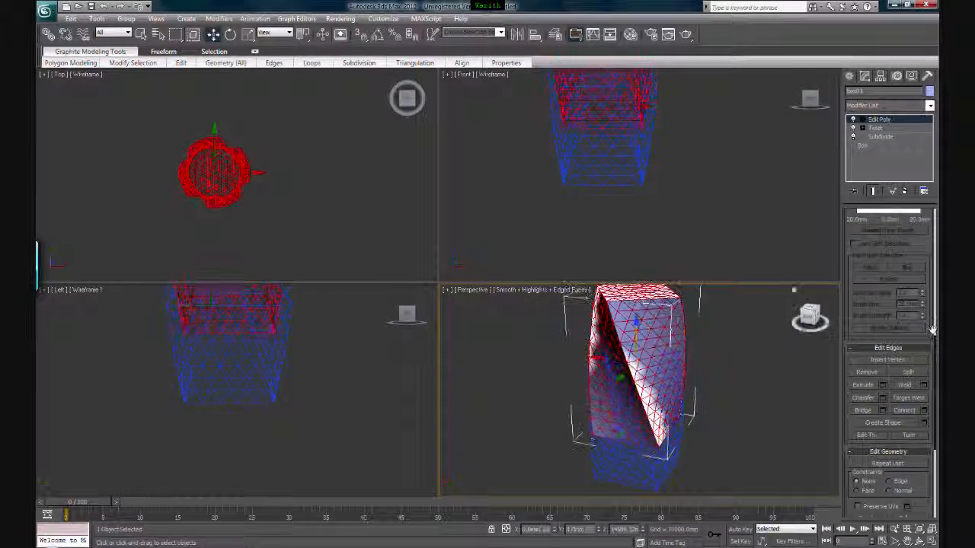
key("ctrl+z")
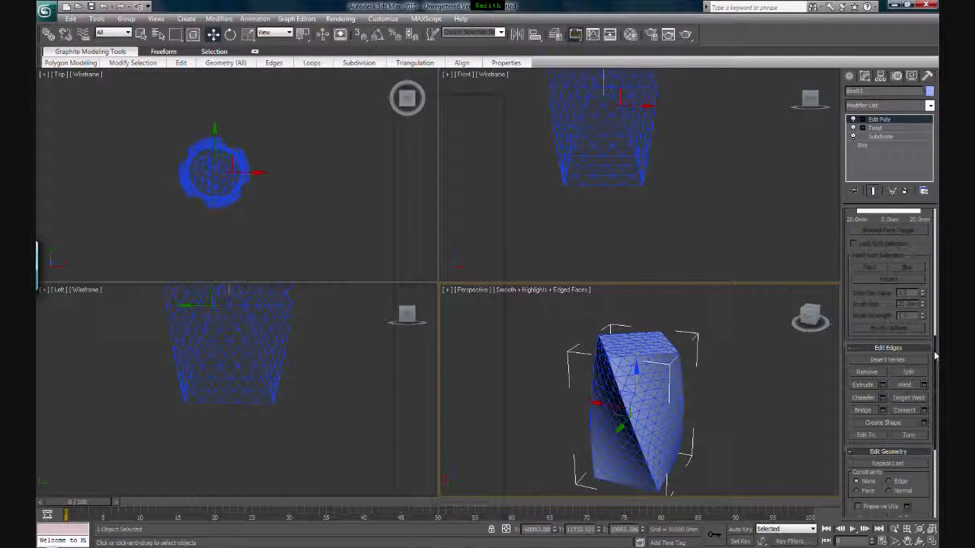
Leave edge editing, rename the twisted box as base and hide it
scroll(935, 351, "up", 10)
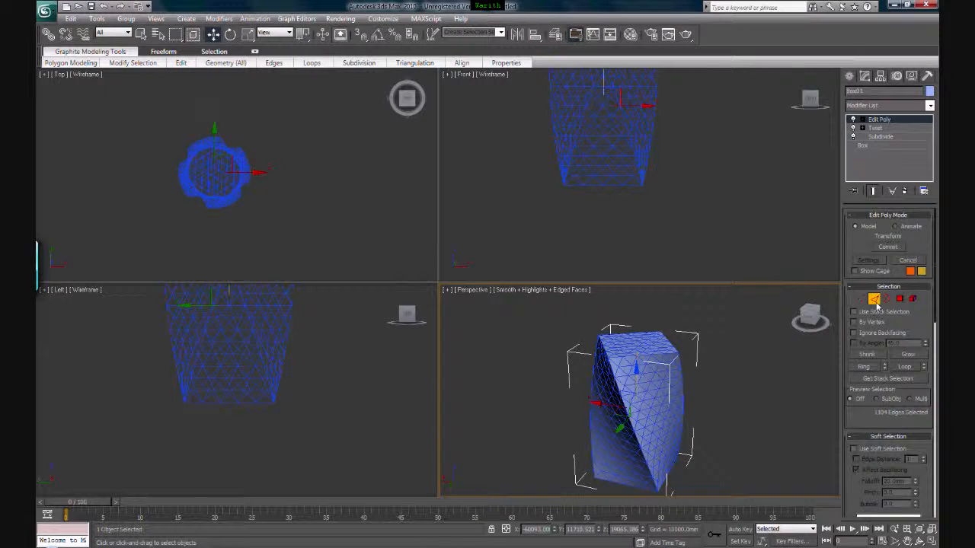
left_click(874, 299)
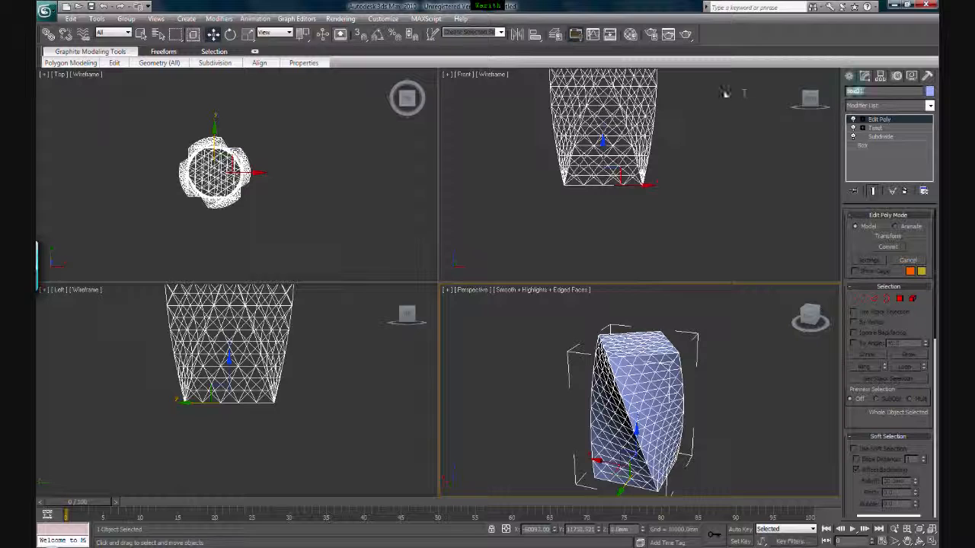
left_click(712, 410)
left_click(656, 391)
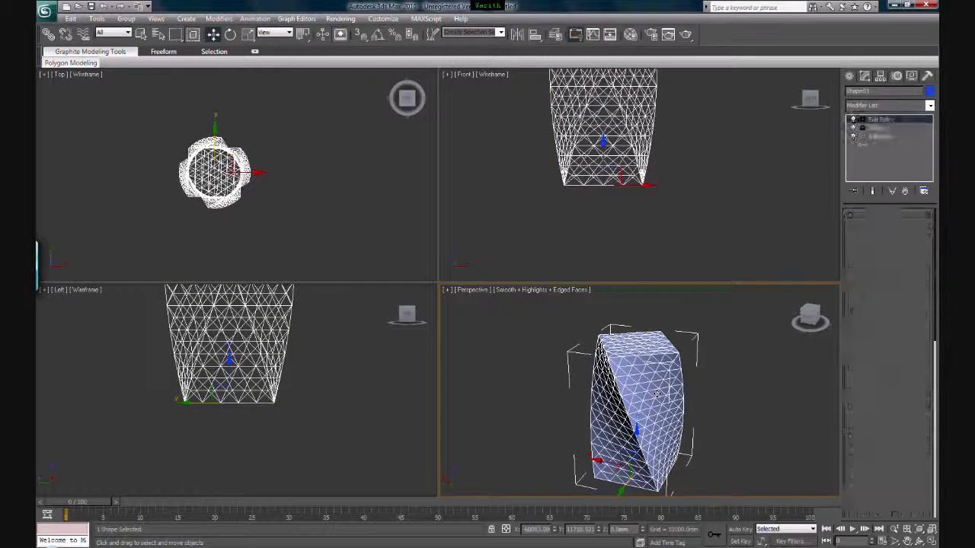
right_click(667, 371)
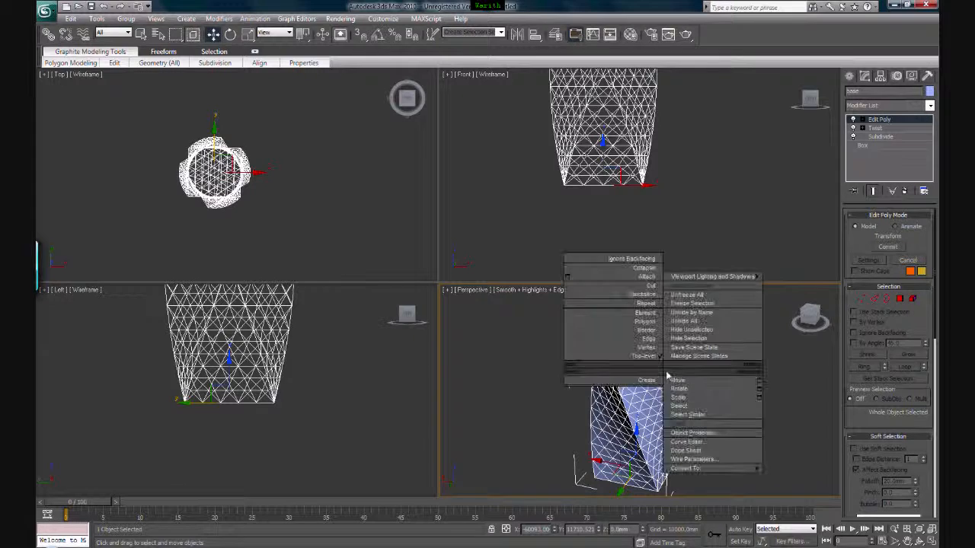
left_click(684, 342)
Rename the spline shape extracted from the edges as structure
left_click(660, 375)
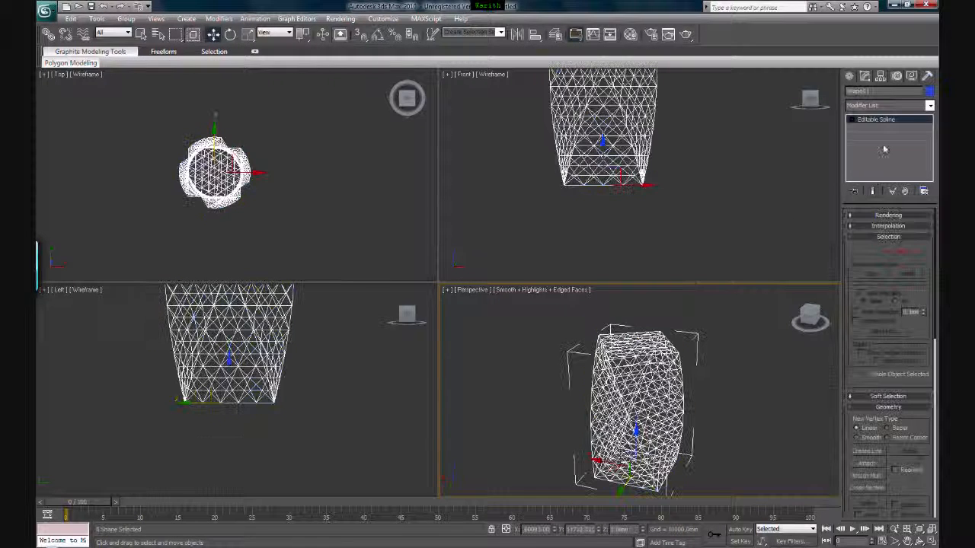
type("structure")
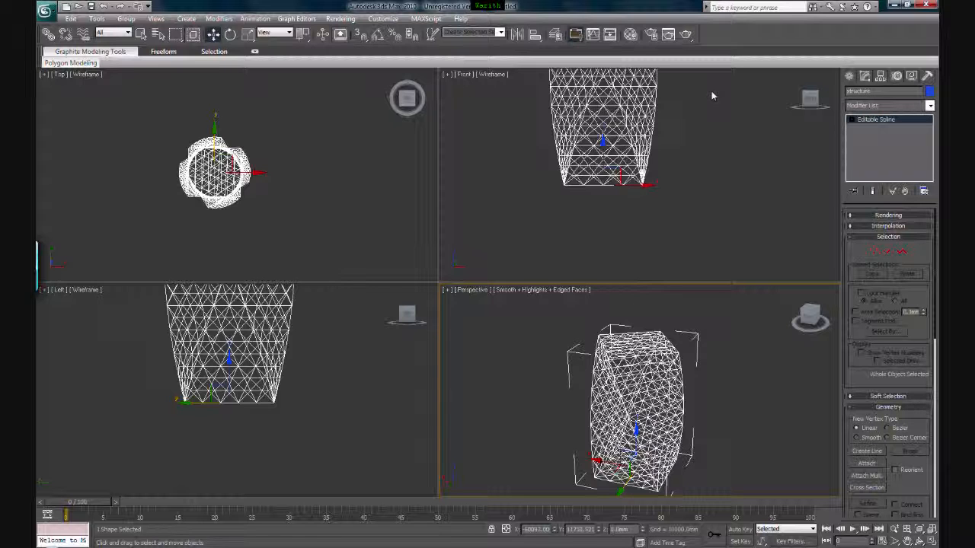
left_click(735, 374)
Examine the structure spline's triangulated wireframe from several angles and distances
scroll(635, 416, "down", 3)
middle_click_drag(708, 418, 539, 409, "alt")
left_click(593, 416)
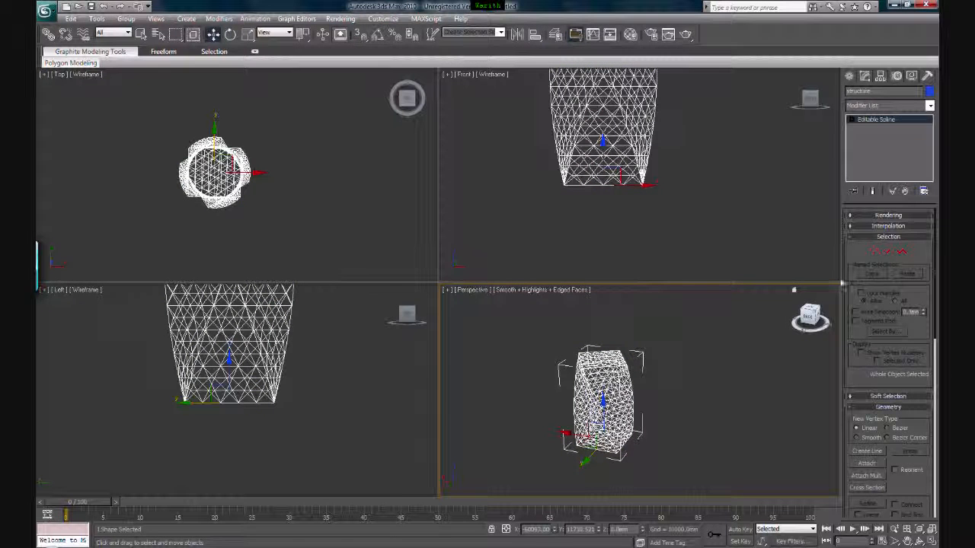
scroll(645, 362, "up", 4)
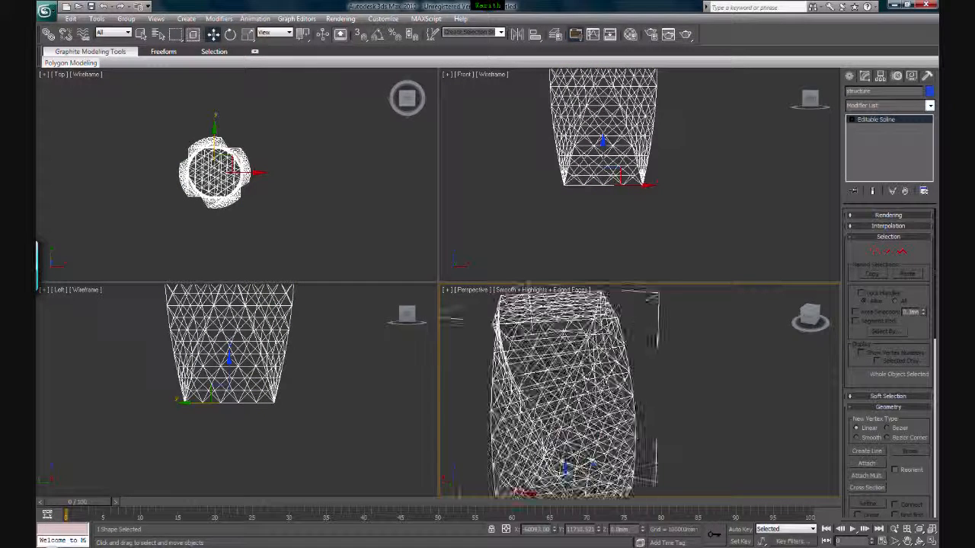
left_click(645, 362)
left_click(548, 372)
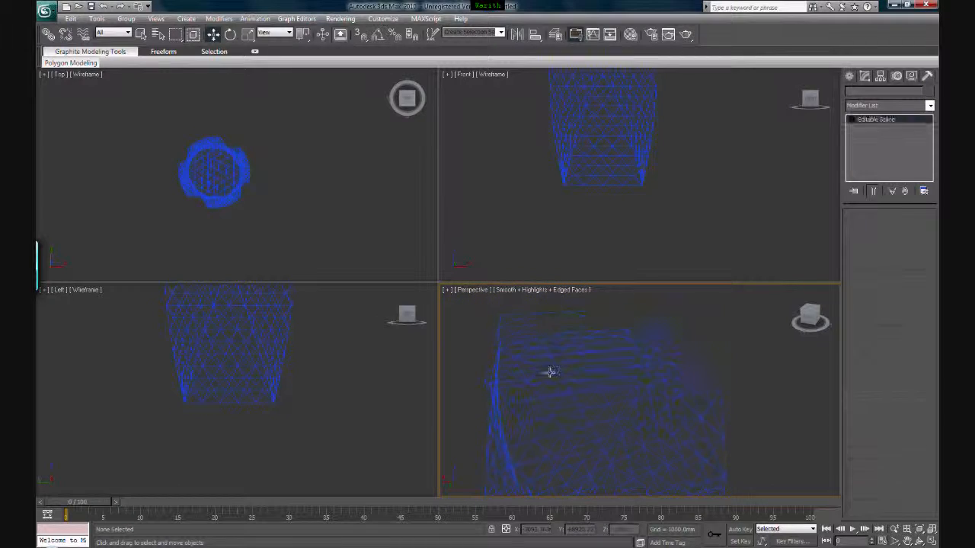
scroll(549, 374, "down", 3)
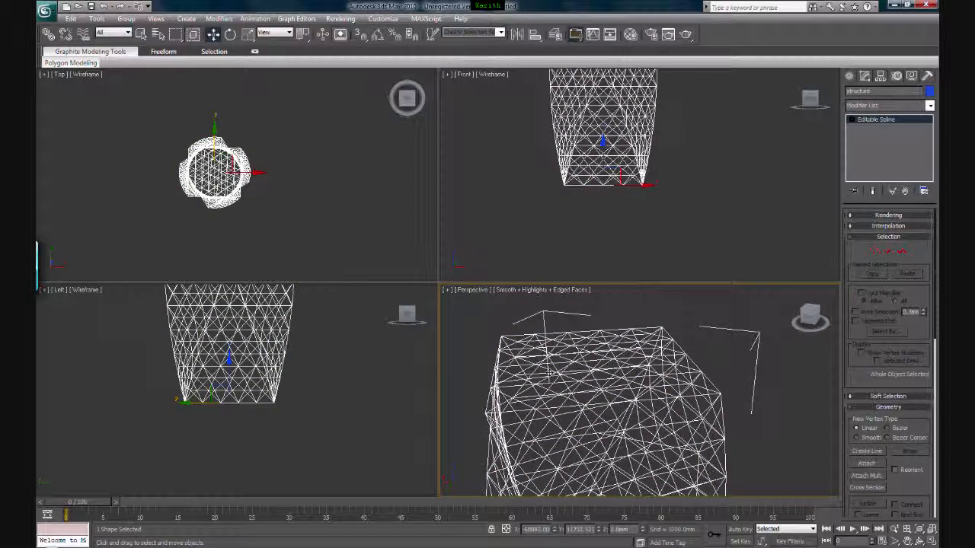
middle_click_drag(549, 374, 594, 374, "alt")
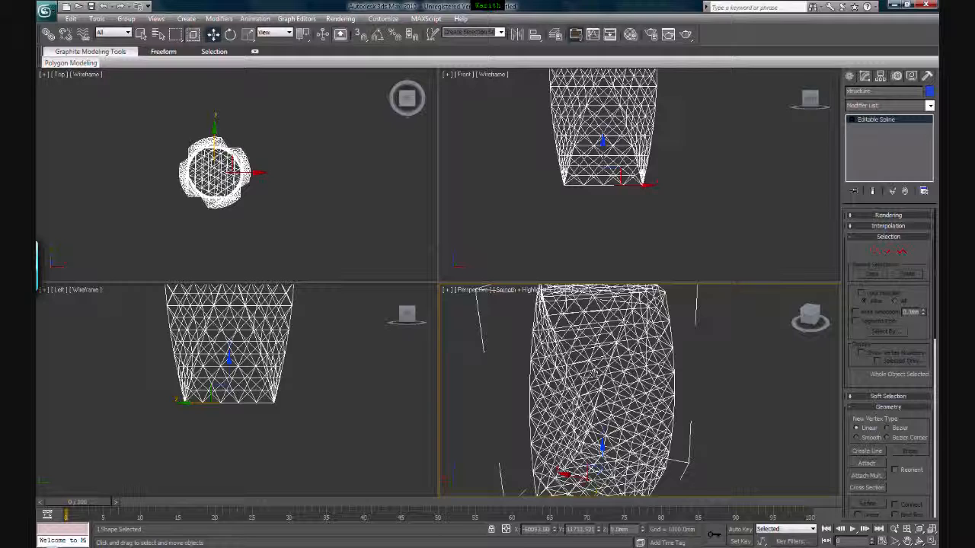
scroll(690, 387, "down", 2)
scroll(699, 377, "up", 1)
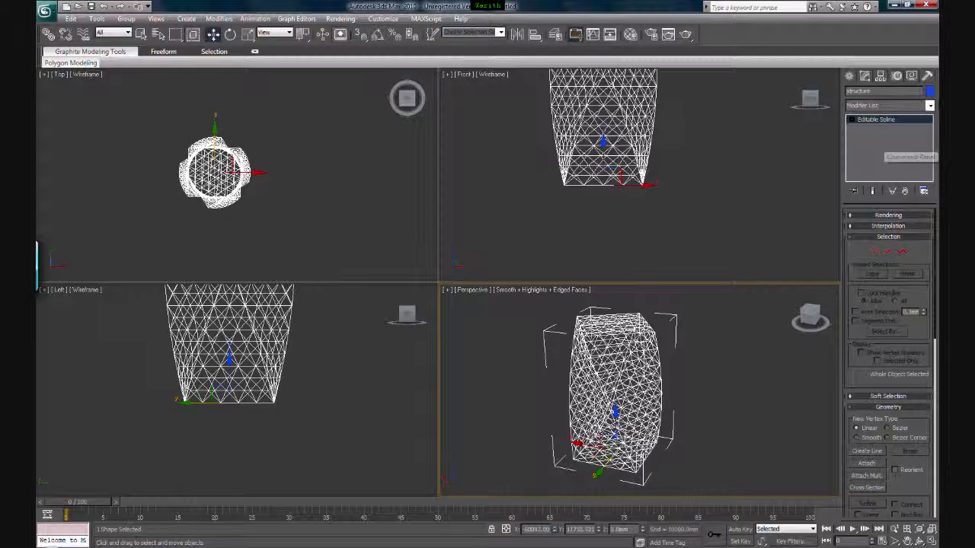
Add a Sweep modifier to the structure spline
left_click(930, 105)
left_click_drag(930, 150, 930, 364)
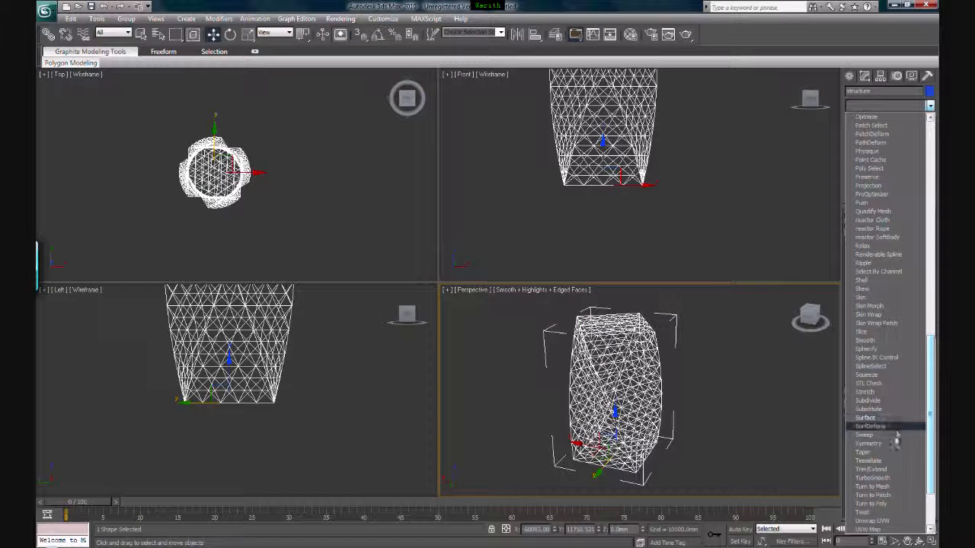
left_click(897, 434)
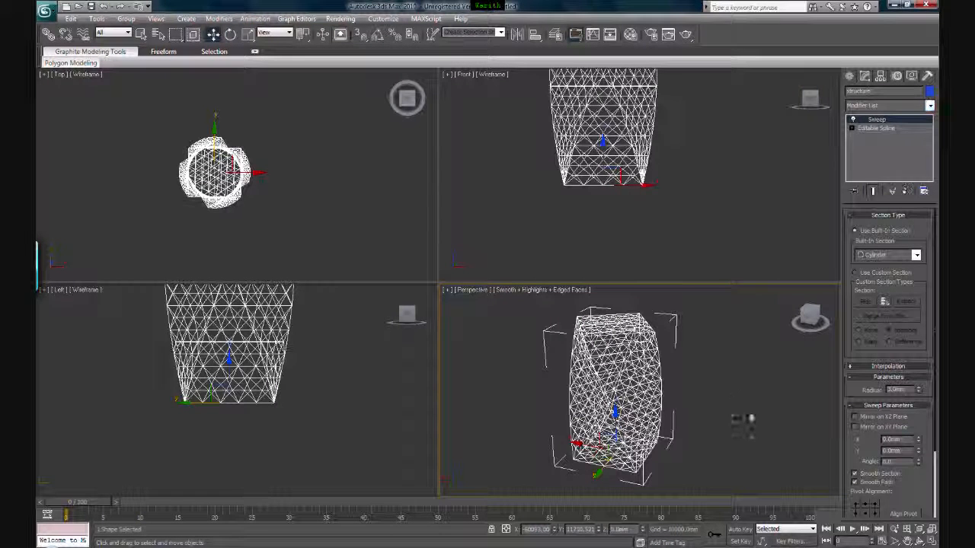
Set the radius of the structure's cylindrical sweep section to 50 mm and deselect the structure
middle_click_drag(616, 384, 596, 409, "alt")
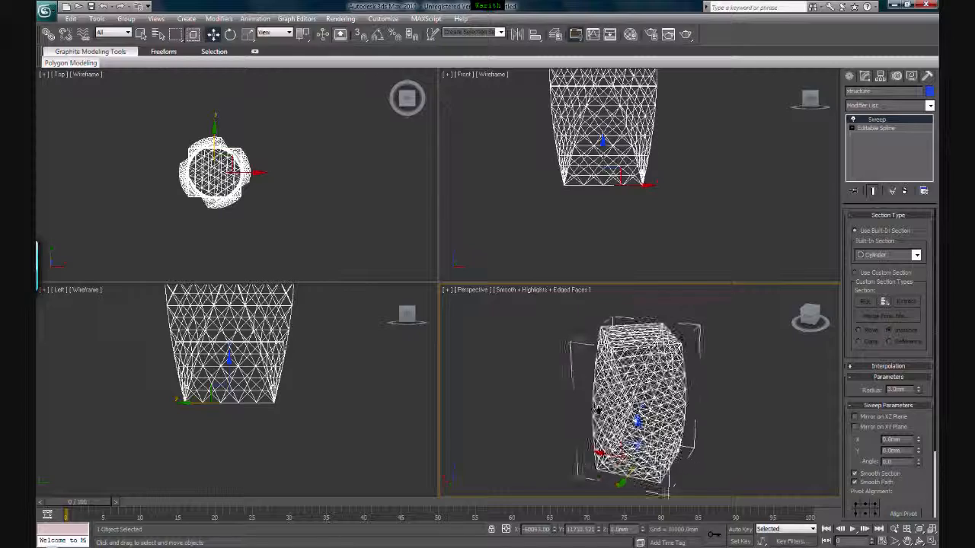
scroll(597, 409, "up", 5)
scroll(597, 409, "up", 2)
scroll(597, 410, "down", 5)
scroll(598, 409, "down", 2)
double_click(897, 389)
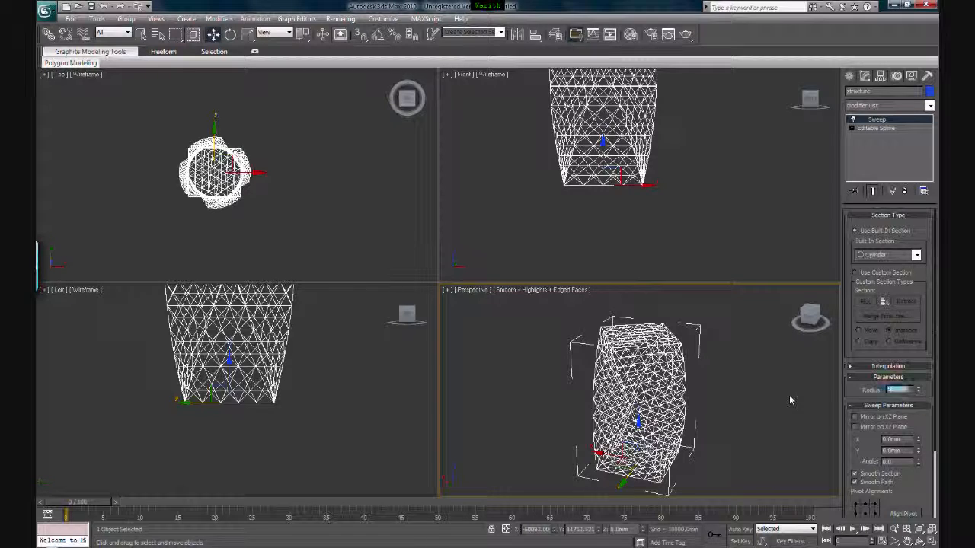
left_click(709, 463)
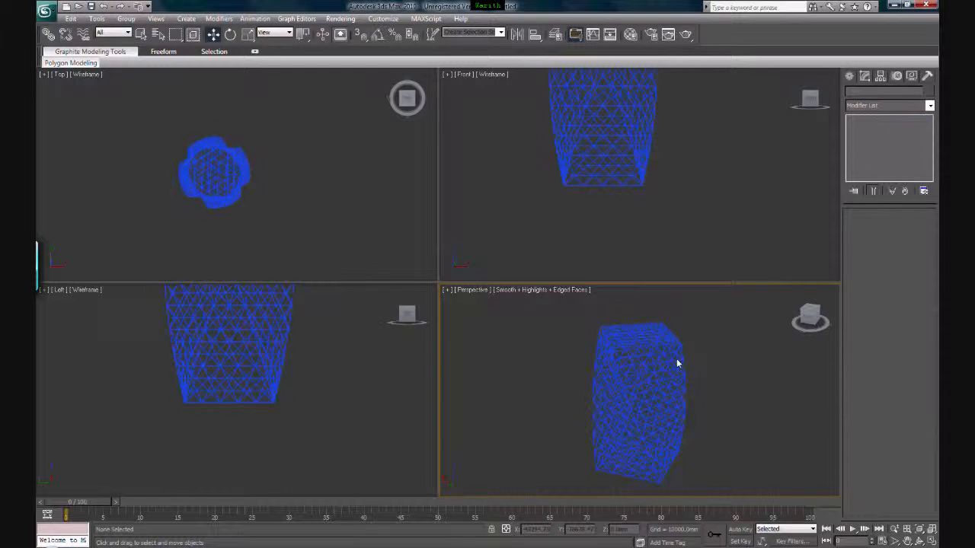
Inspect the thickened members up close, render the Perspective view, examine the rendered image and close it
scroll(689, 377, "up", 3)
scroll(636, 366, "down", 1)
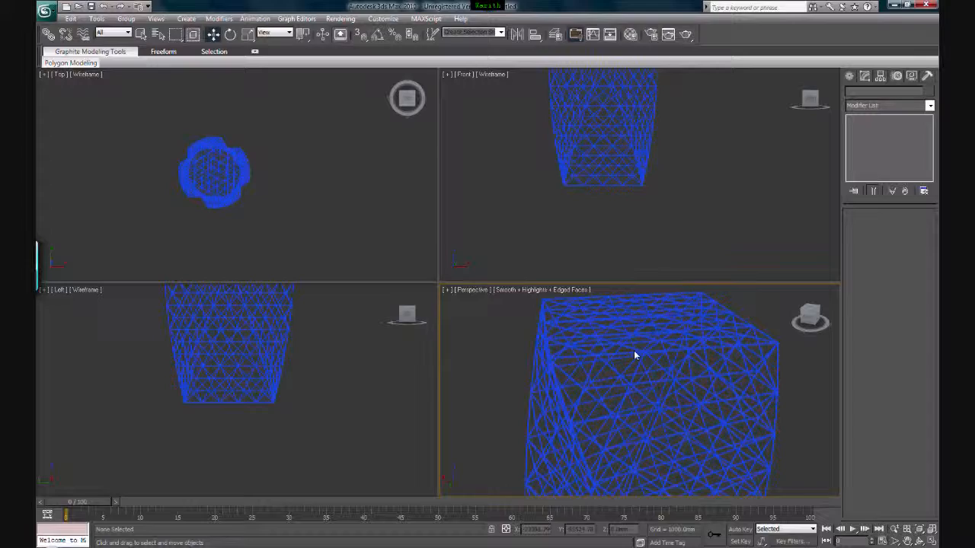
left_click(637, 358)
scroll(587, 383, "up", 3)
scroll(587, 383, "down", 6)
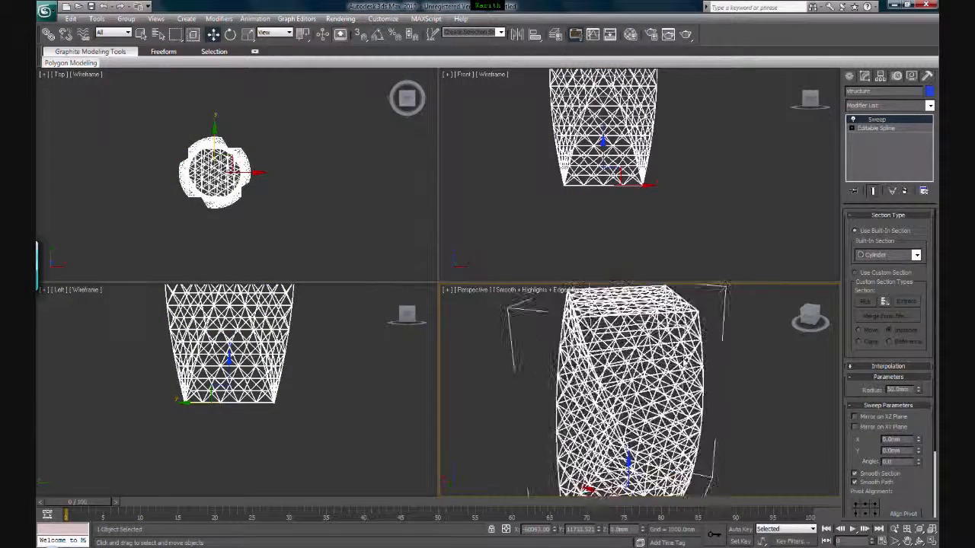
scroll(684, 364, "up", 1)
left_click(712, 360)
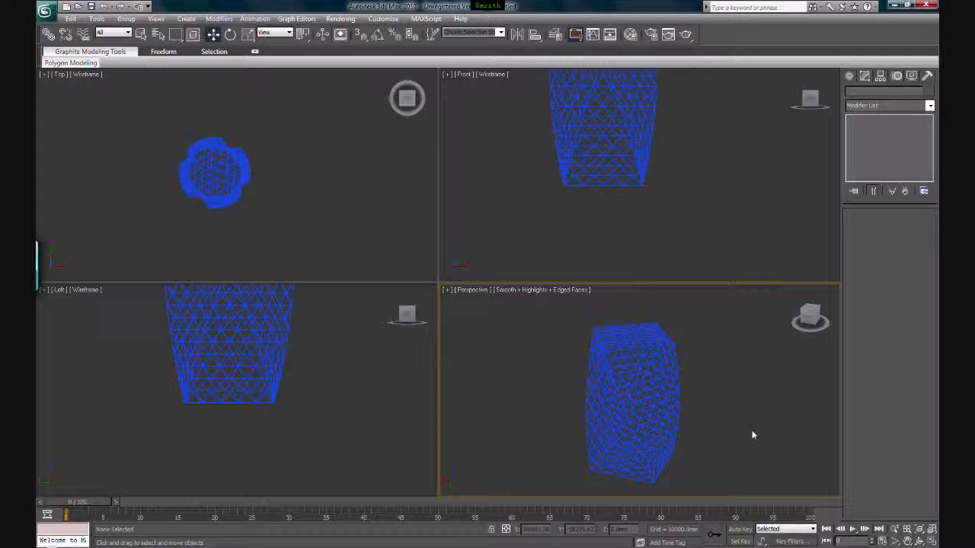
left_click(686, 34)
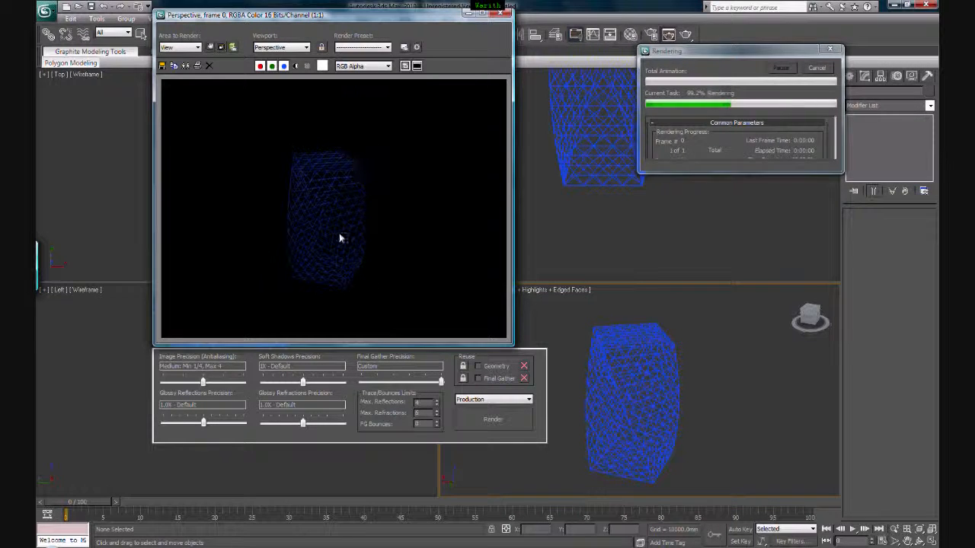
scroll(325, 236, "up", 1)
mouse_move(325, 235)
left_mouse_down()
mouse_move(326, 202)
mouse_move(333, 226)
left_mouse_up()
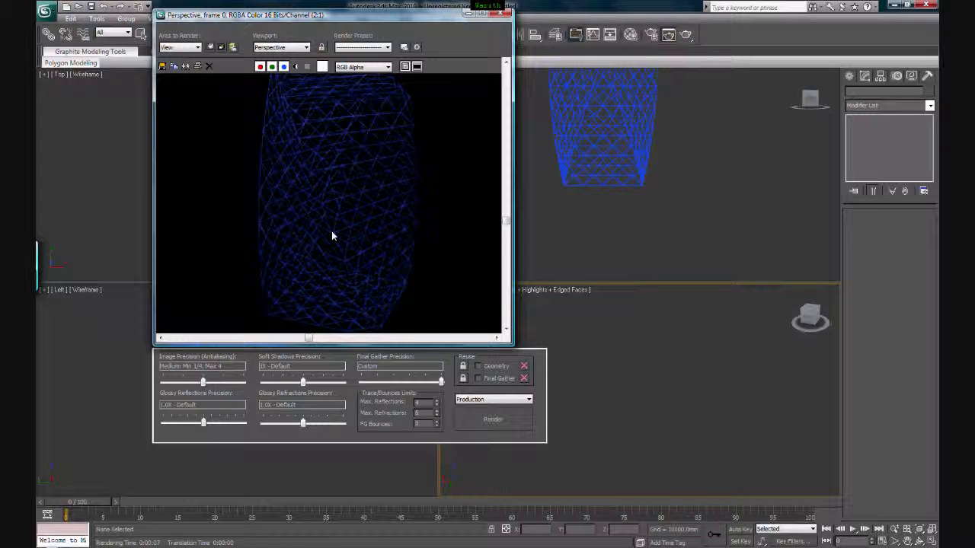
scroll(331, 232, "down", 1)
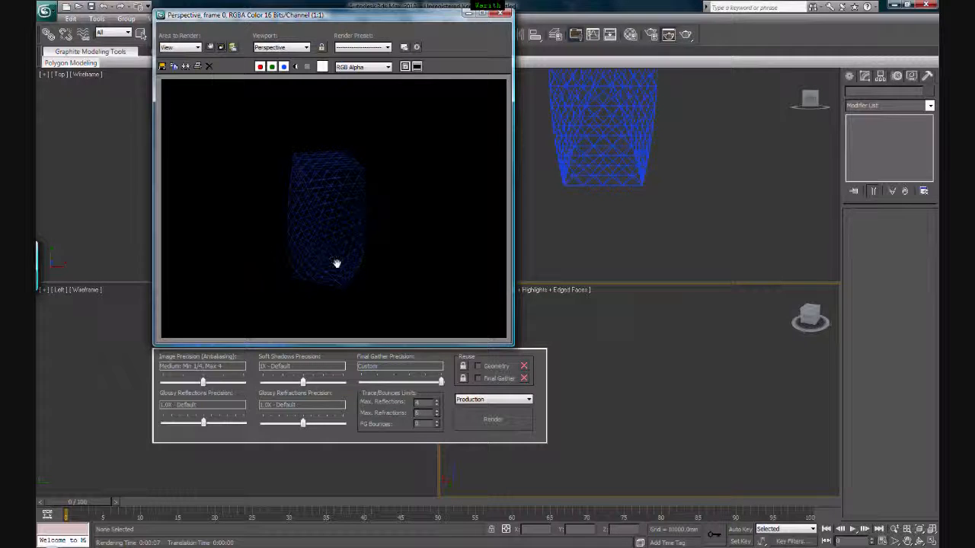
left_click(500, 14)
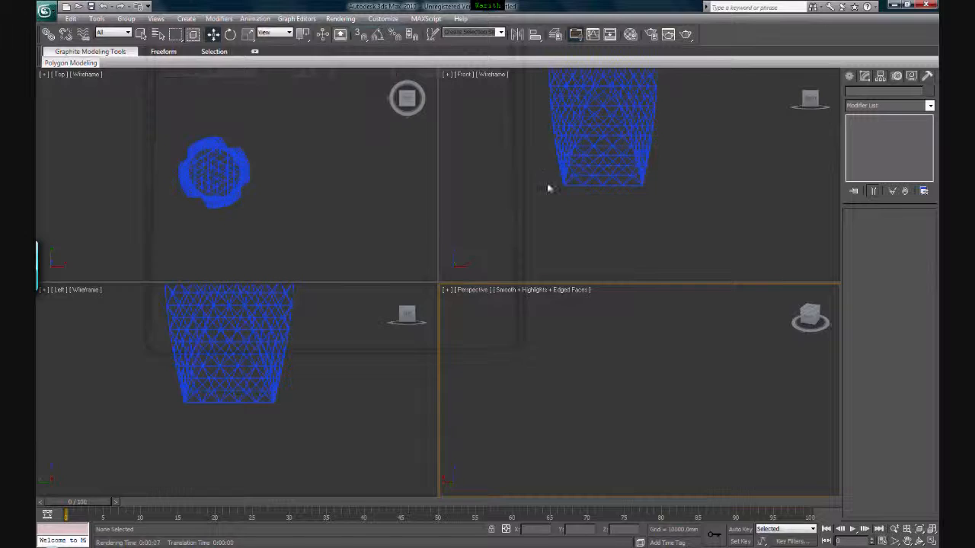
Apply the metallic 02 - Default material to the structure
left_click(594, 150)
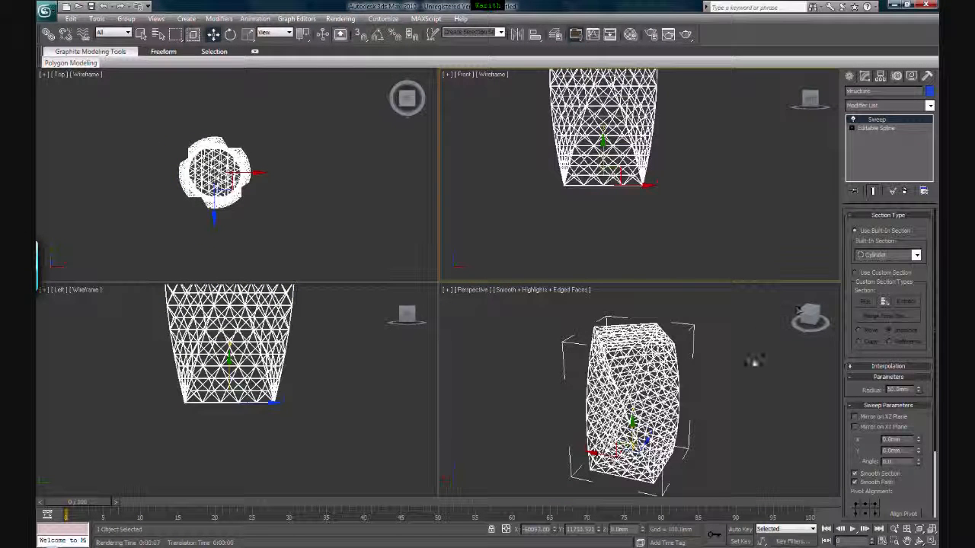
key("m")
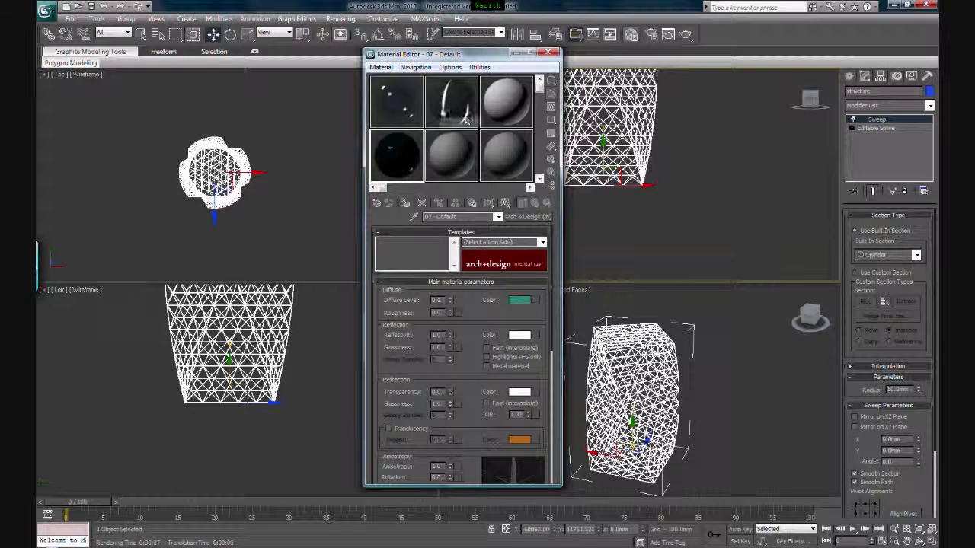
left_click_drag(653, 377, 659, 373)
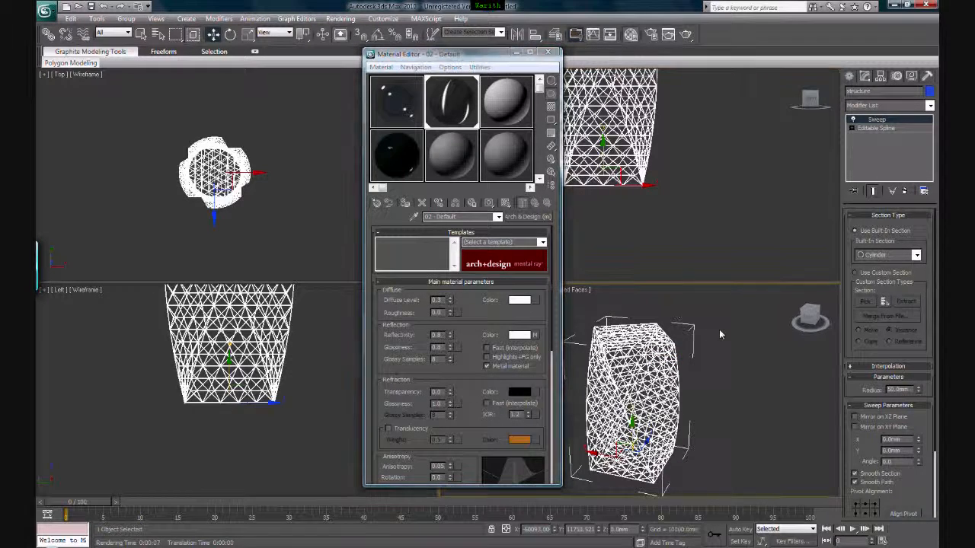
left_click(719, 329)
Unhide all objects, select the base and choose the transparent 01 - Default material in the Material Editor
left_click(653, 359)
right_click(655, 364)
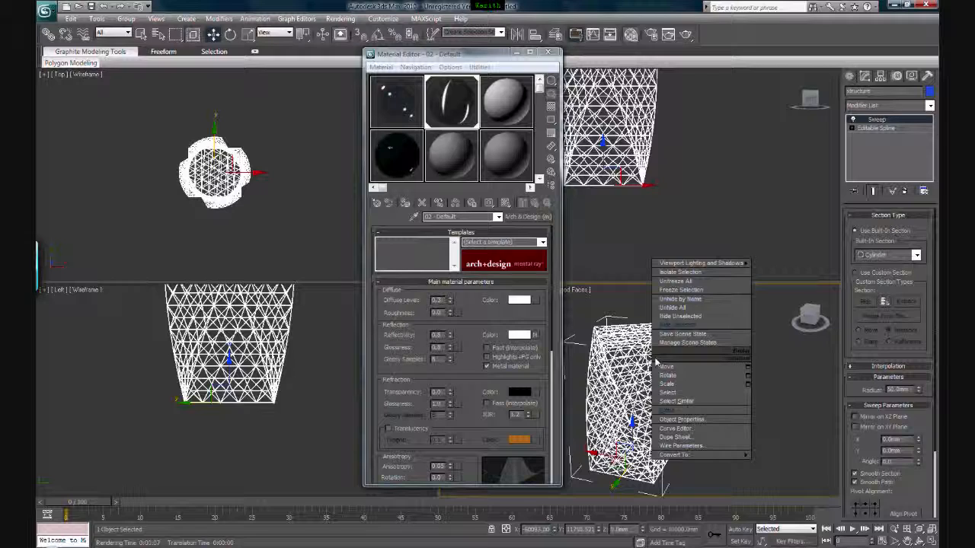
left_click(673, 308)
left_click(731, 366)
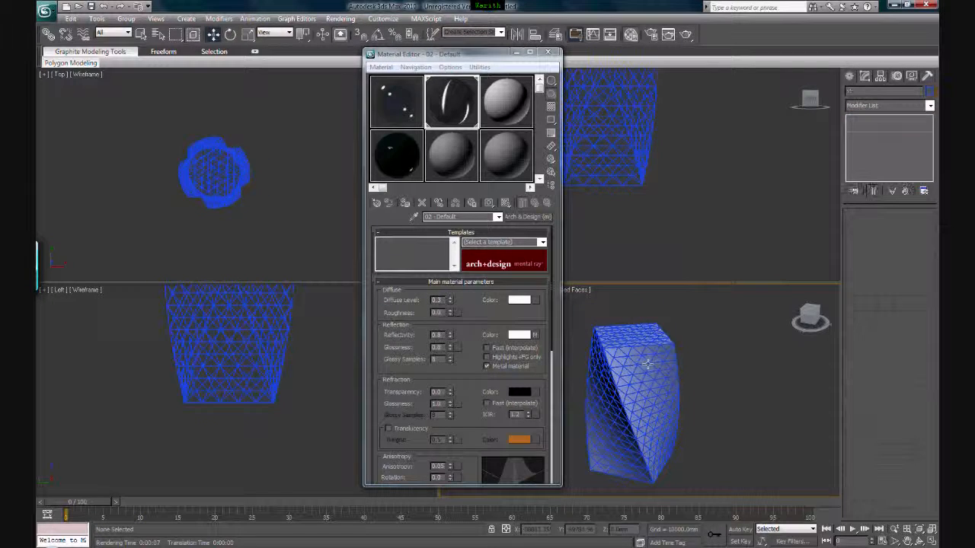
left_click(649, 358)
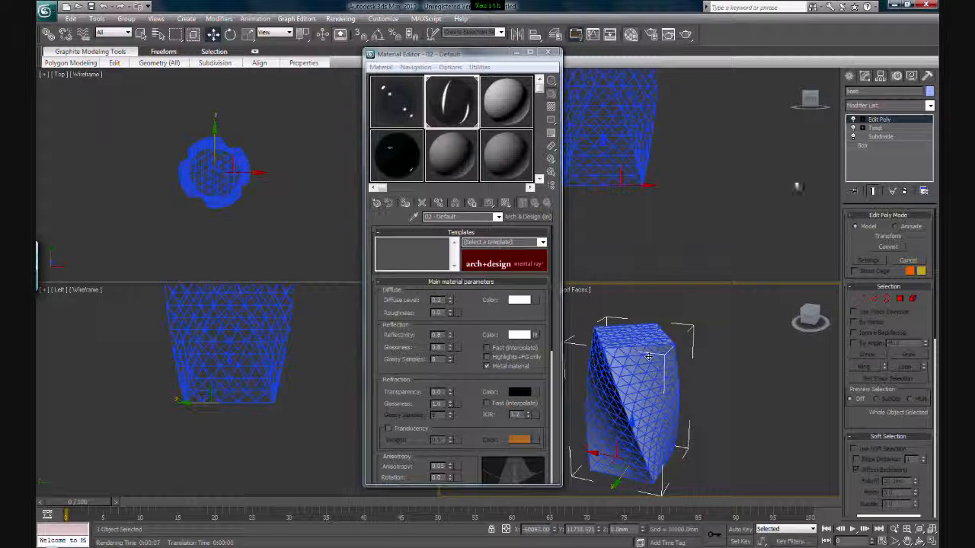
left_click(399, 107)
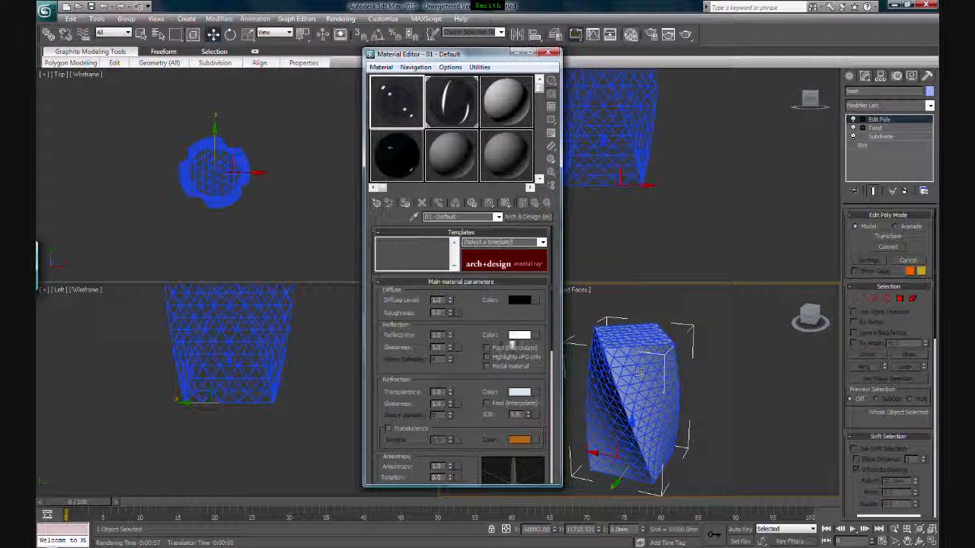
left_click(548, 52)
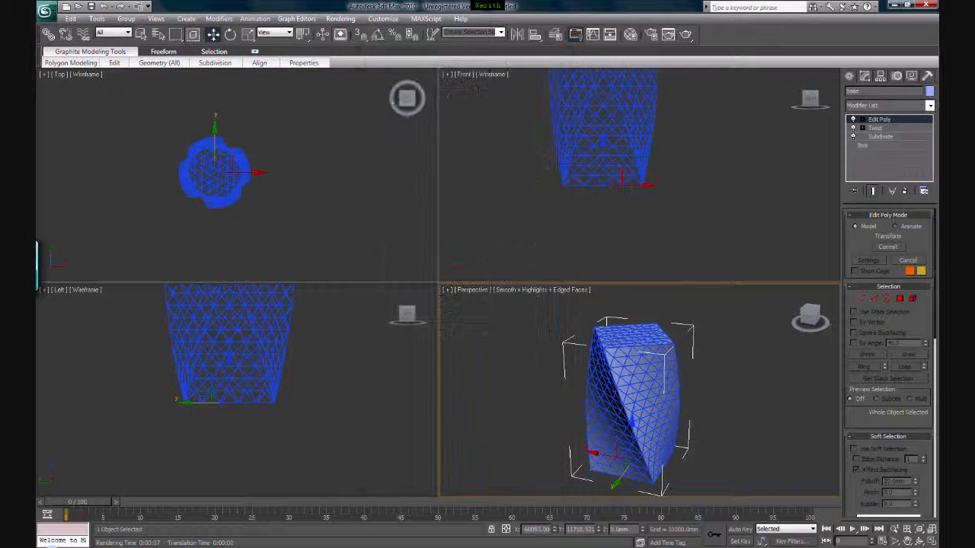
Add a Shell modifier to the base
left_click(930, 105)
left_click_drag(931, 125, 932, 340)
left_click(862, 314)
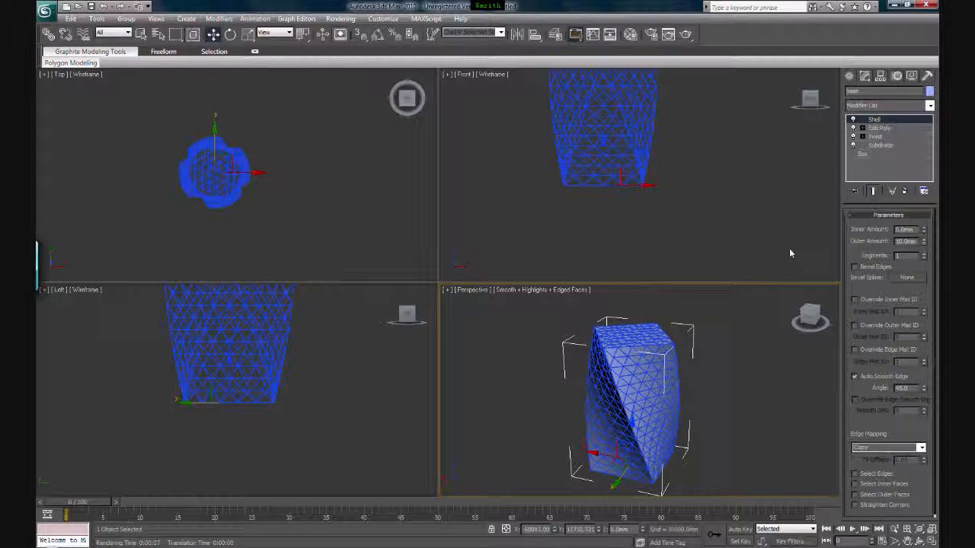
Move the base aside from the structure, examine its shell thickness up close and undo the move
middle_click_drag(595, 194, 584, 168)
middle_click_drag(240, 366, 240, 397)
scroll(240, 397, "up", 2)
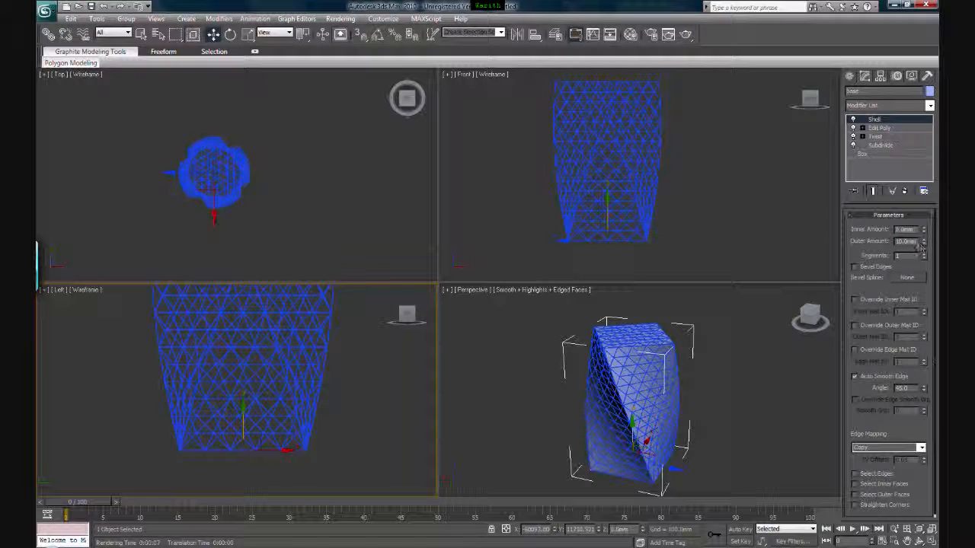
left_click_drag(633, 421, 658, 382)
scroll(350, 411, "up", 10)
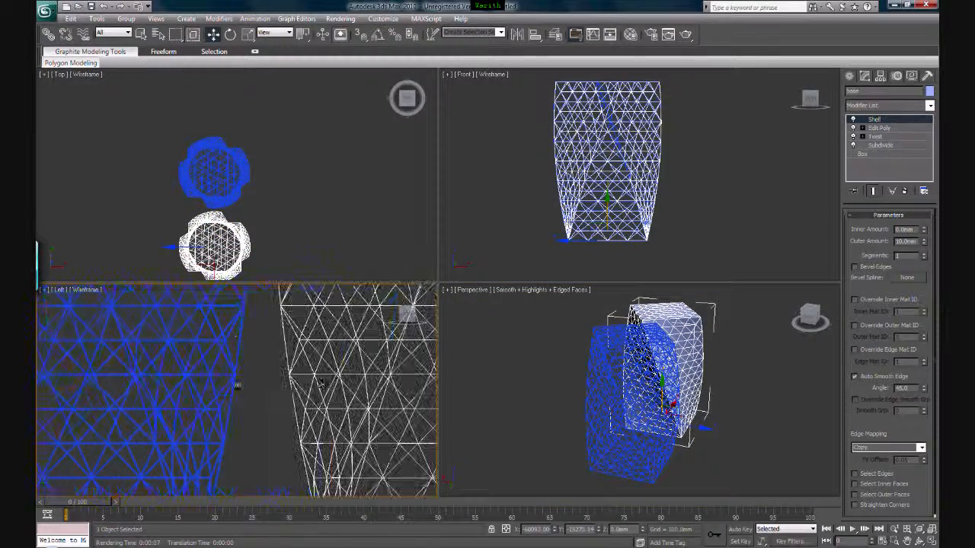
scroll(344, 379, "up", 3)
middle_click_drag(343, 380, 315, 398)
scroll(314, 345, "up", 4)
scroll(314, 345, "down", 4)
scroll(313, 345, "down", 5)
key("ctrl+z")
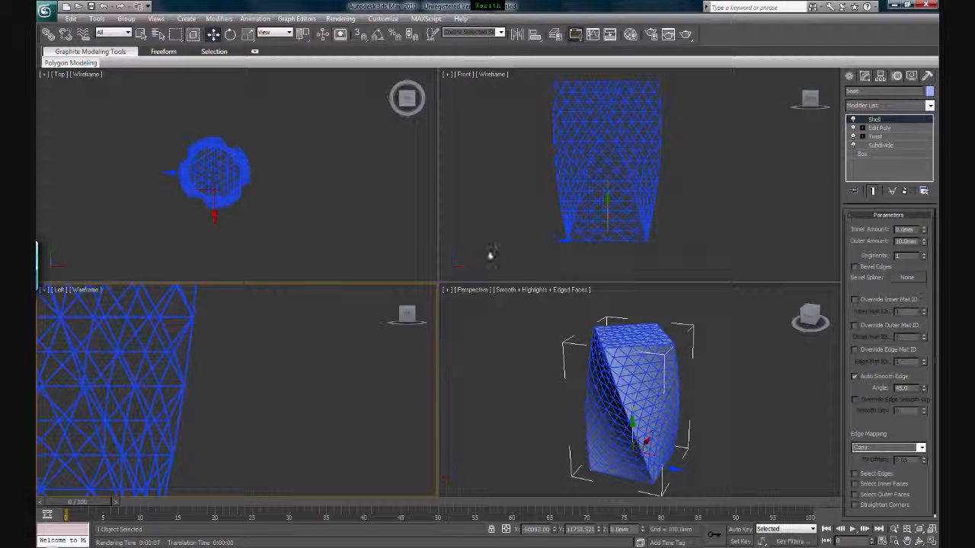
Assign the transparent 01 - Default material to the base and deselect it
left_click(630, 35)
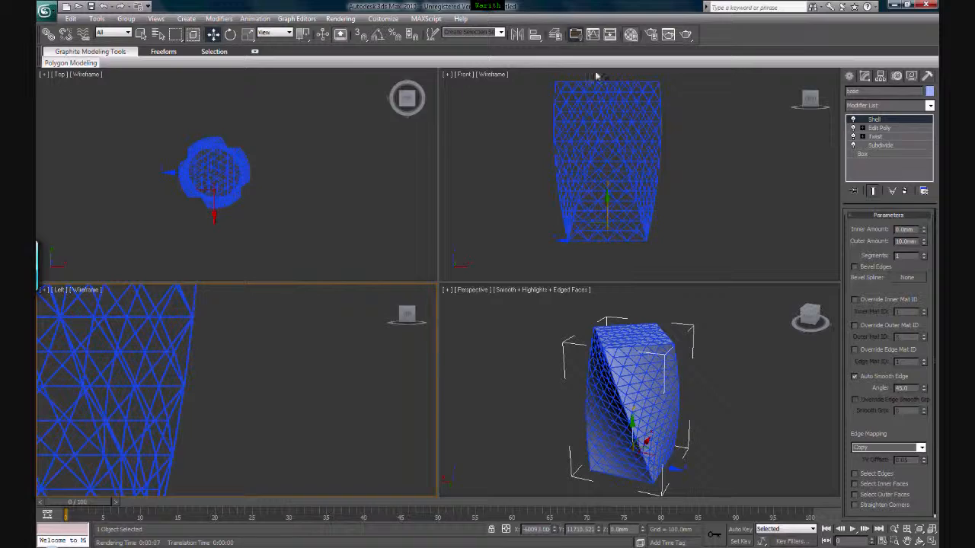
left_click(406, 204)
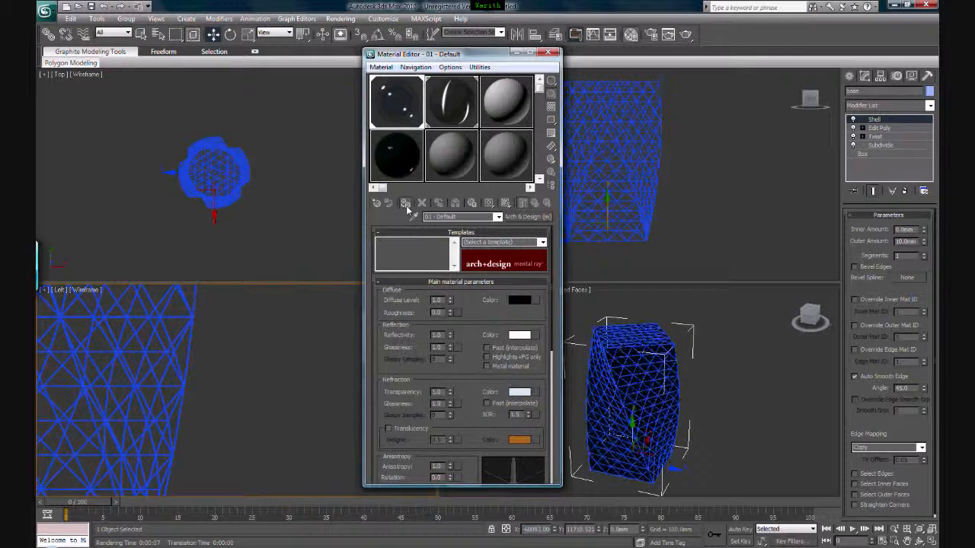
left_click(554, 54)
left_click(736, 131)
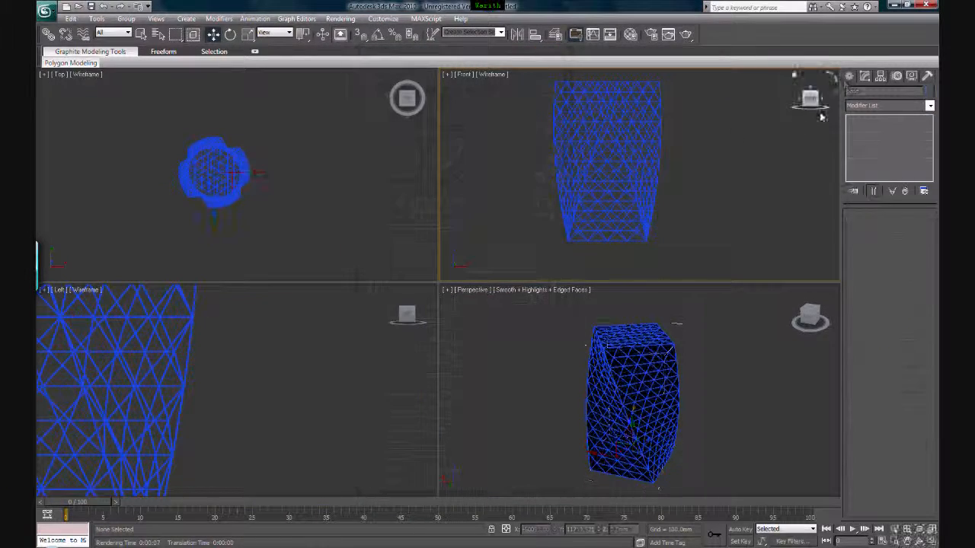
Select the base and the structure together and add a shared Bend modifier to both
left_click(850, 77)
left_click_drag(717, 321, 640, 392)
left_click_drag(587, 419, 588, 418)
left_click_drag(713, 311, 554, 494)
left_click(864, 75)
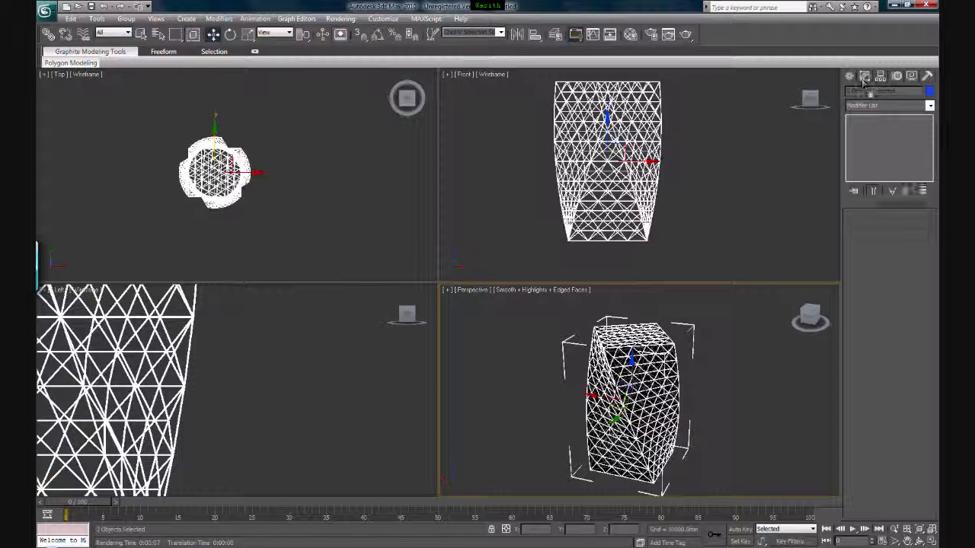
left_click(929, 105)
left_click(899, 297)
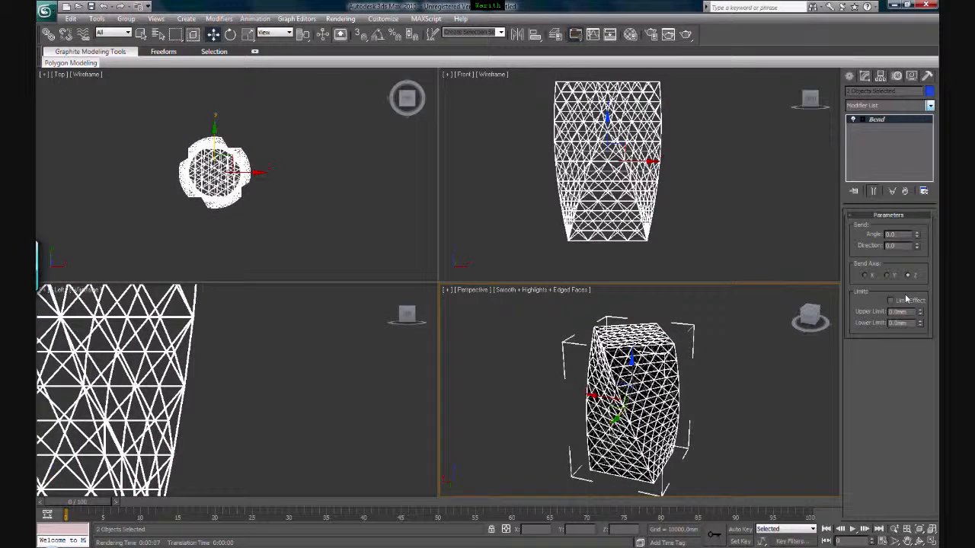
Try a 28-degree bend, undo it, and raise the Bend gizmo to the top of the tower
left_click_drag(915, 238, 914, 206)
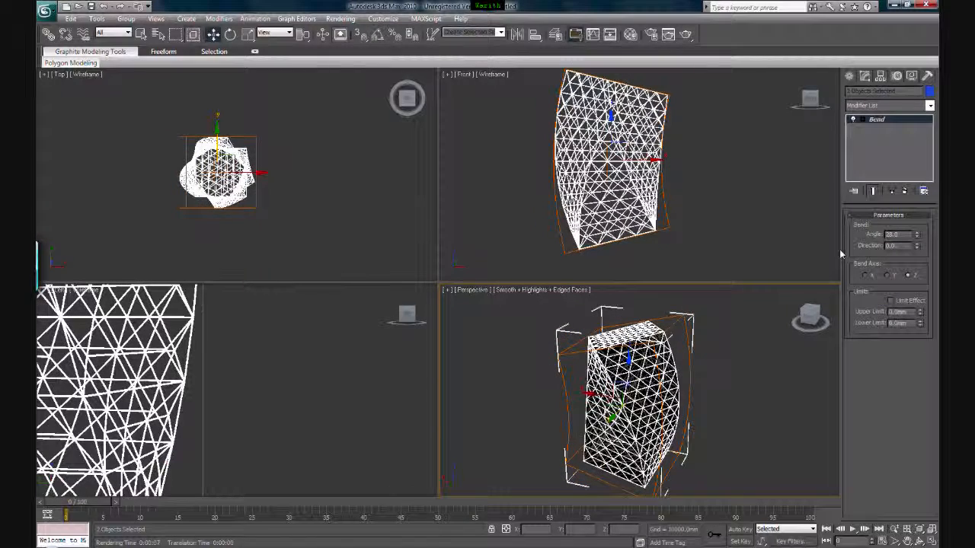
key("ctrl+z")
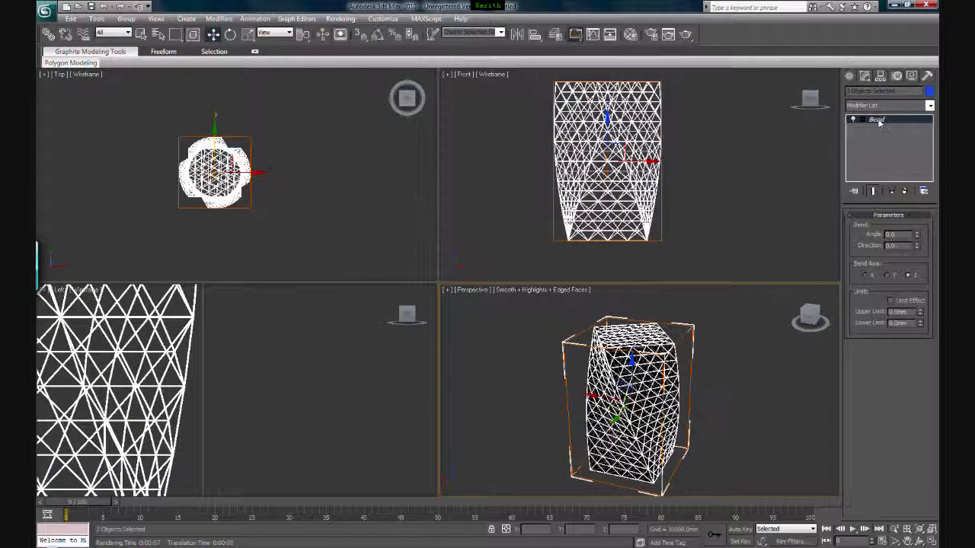
left_click(862, 121)
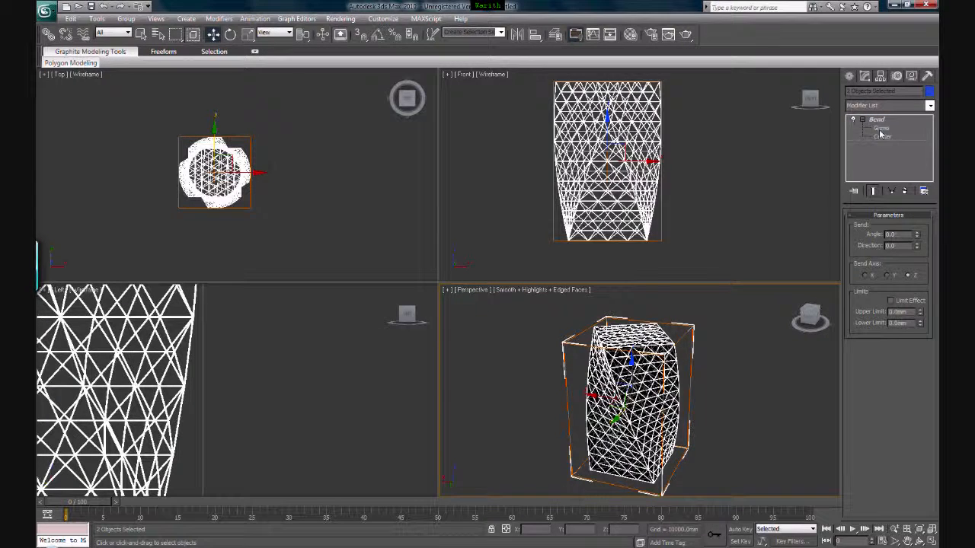
left_click(881, 128)
scroll(665, 174, "down", 2)
left_click_drag(619, 138, 619, 82)
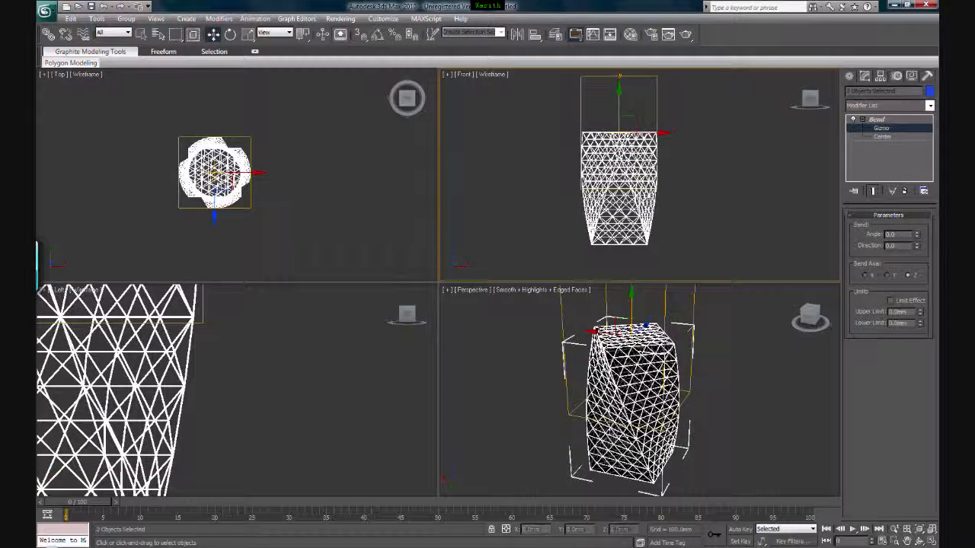
Try bending the tower around the raised gizmo with and without Limit Effect, undoing each bend
left_click(890, 301)
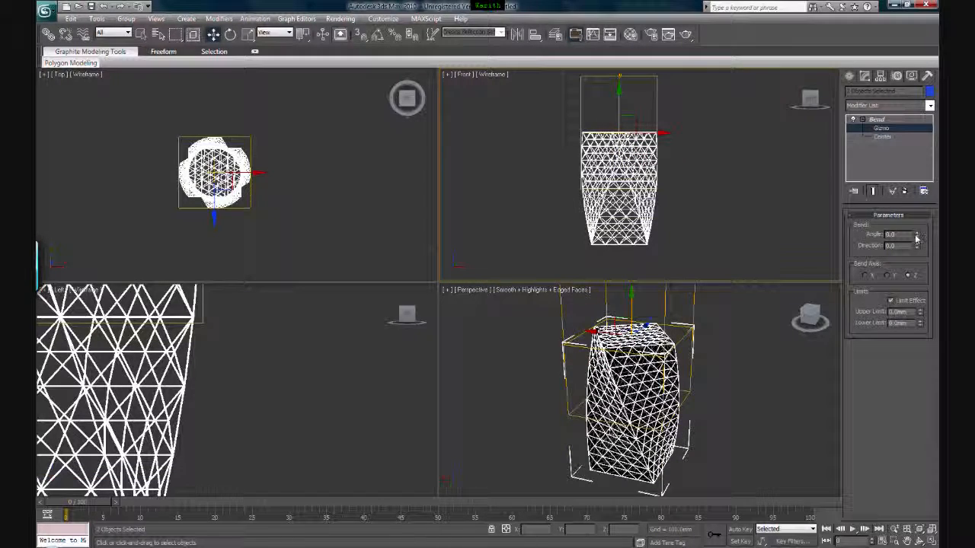
left_click_drag(917, 234, 917, 185)
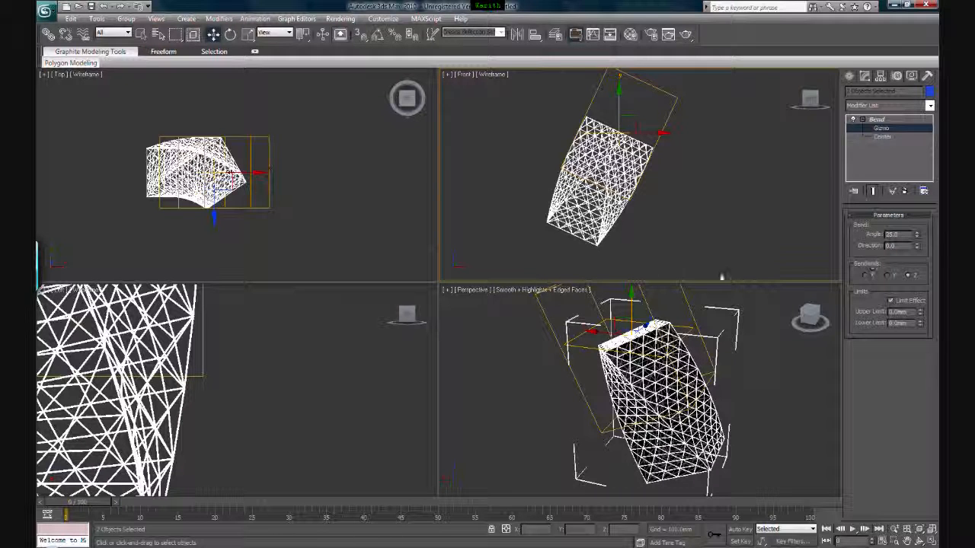
key("ctrl+z")
left_click(891, 300)
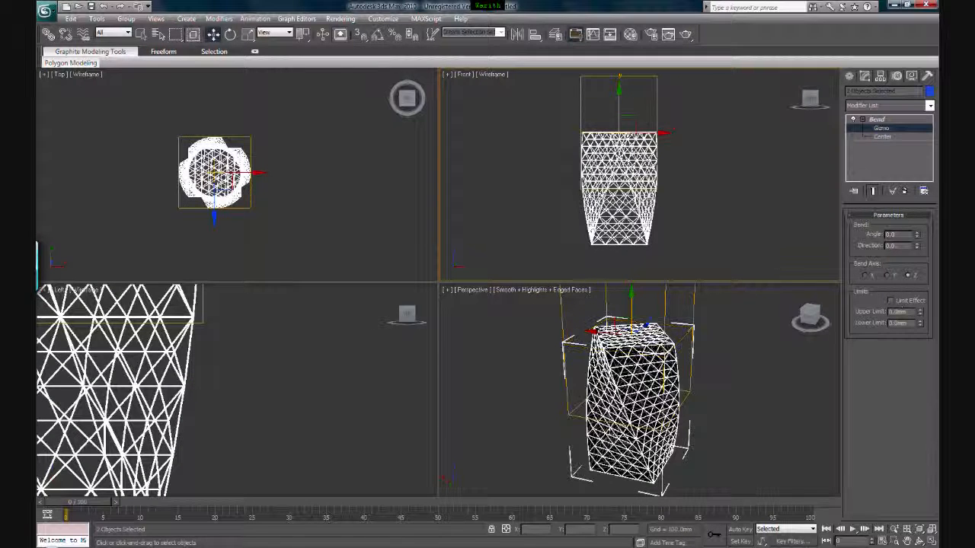
mouse_move(917, 234)
left_mouse_down()
mouse_move(917, 151)
mouse_move(924, 226)
left_mouse_up()
key("ctrl+z")
Lower the Bend gizmo to just below the bottom of the tower
middle_click_drag(618, 103, 628, 98)
left_click_drag(627, 97, 628, 229)
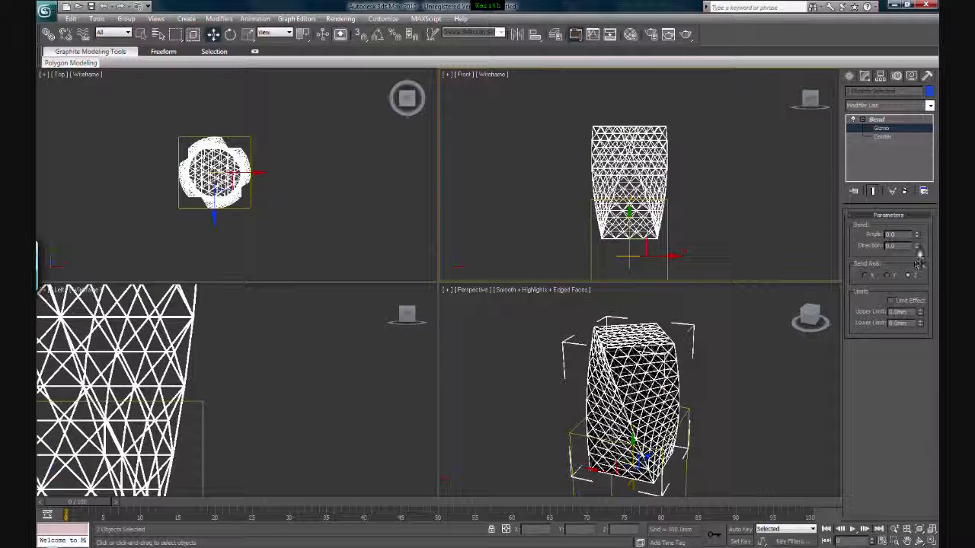
Bend the base and structure together by 37.5 degrees around the lowered gizmo
left_click_drag(918, 230, 914, 194)
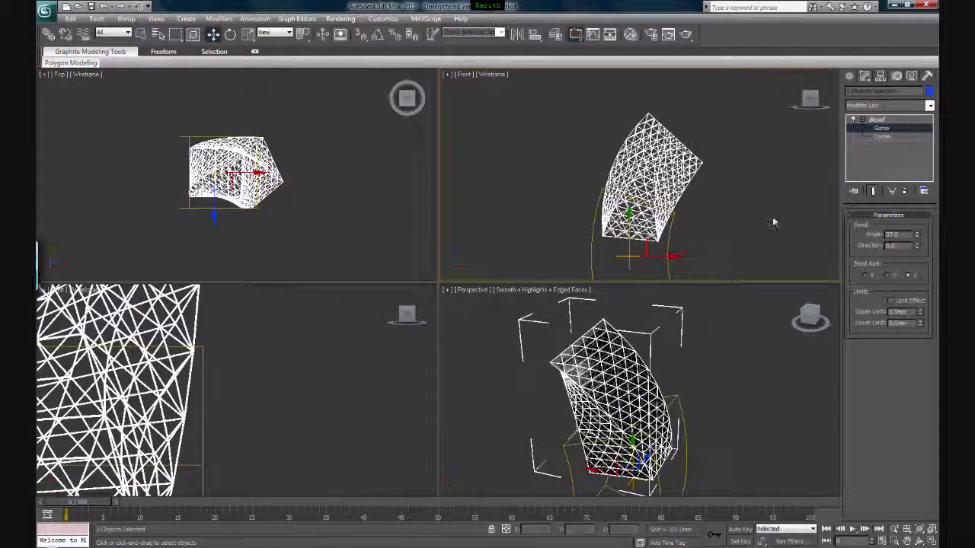
left_click(712, 361)
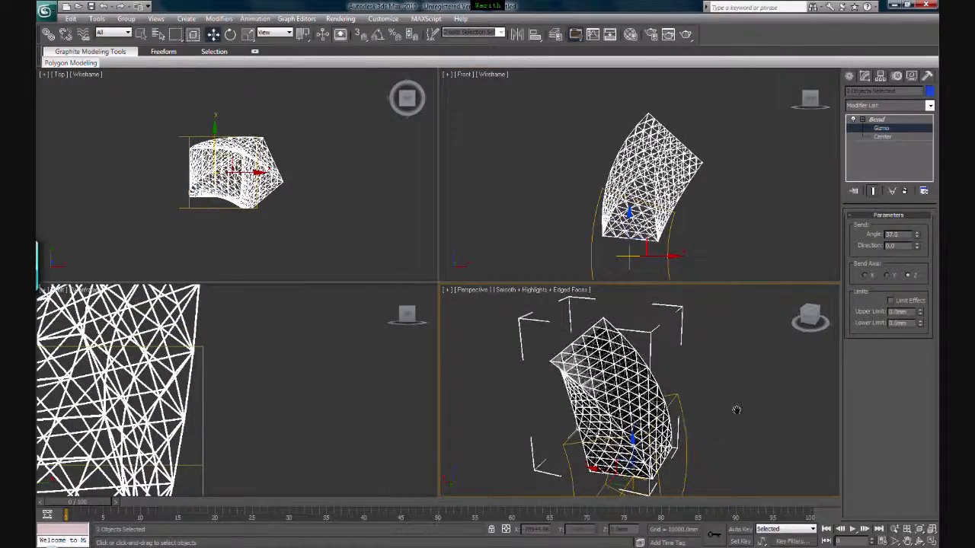
middle_click_drag(736, 407, 747, 392)
left_click(919, 541)
left_click_drag(672, 421, 718, 395)
right_click(721, 395)
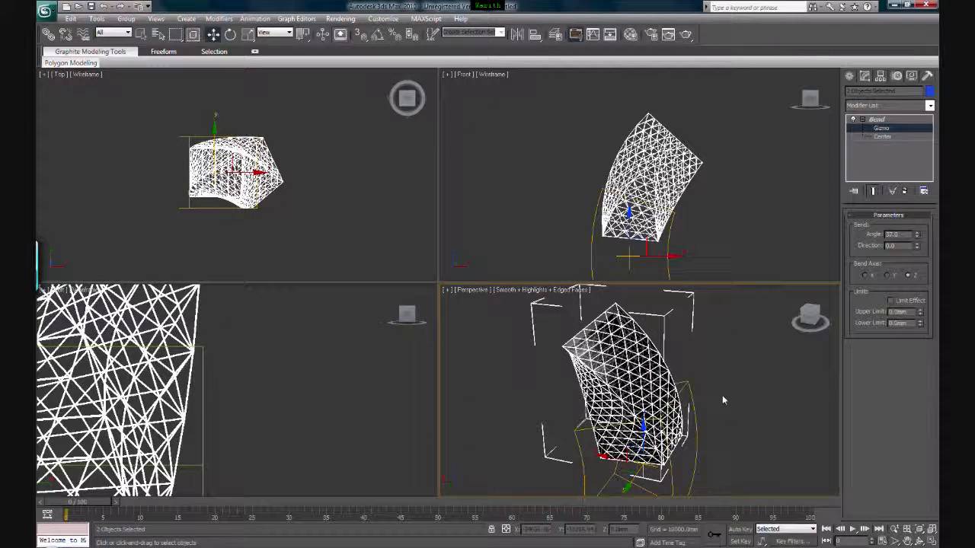
Create a large ground plane in the Top view, extending well beyond the tower on all sides
left_click(850, 76)
left_click(910, 190)
scroll(362, 191, "down", 8)
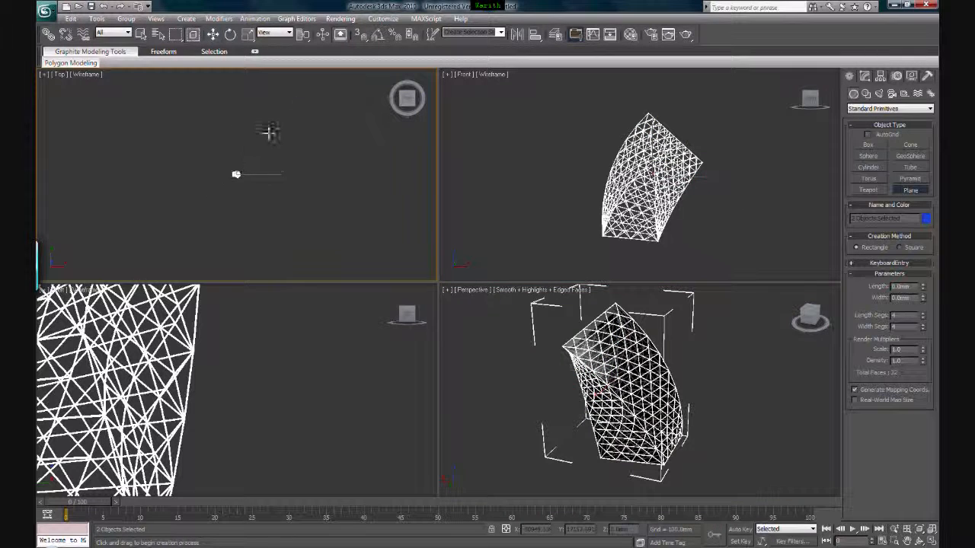
left_click_drag(339, 90, 135, 256)
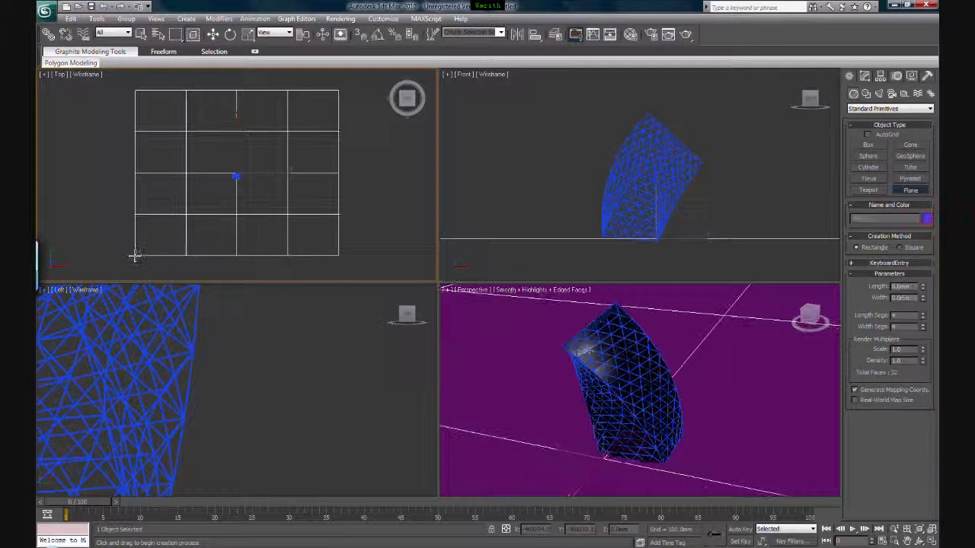
right_click(627, 297)
right_click(668, 321)
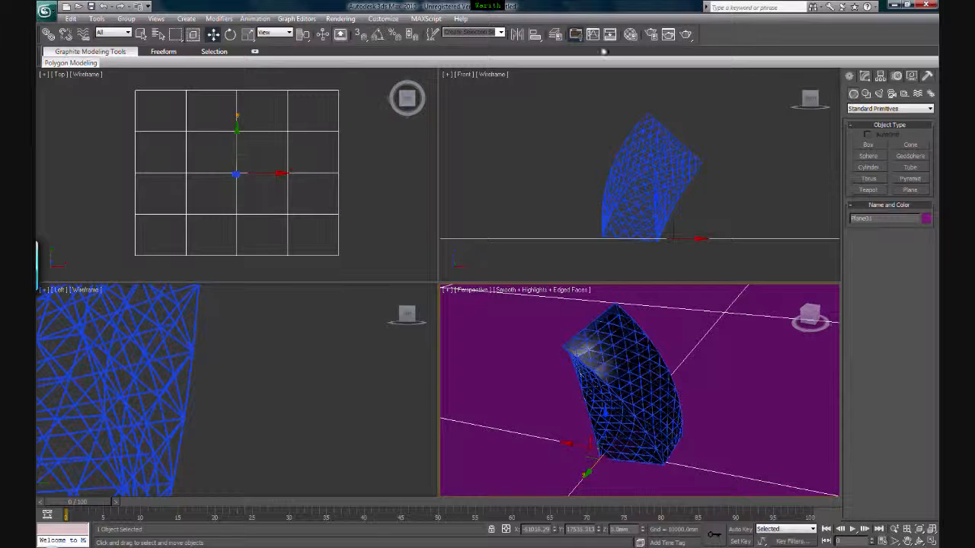
Apply the light grey 03 - Default Arch & Design material to the ground plane
left_click(631, 35)
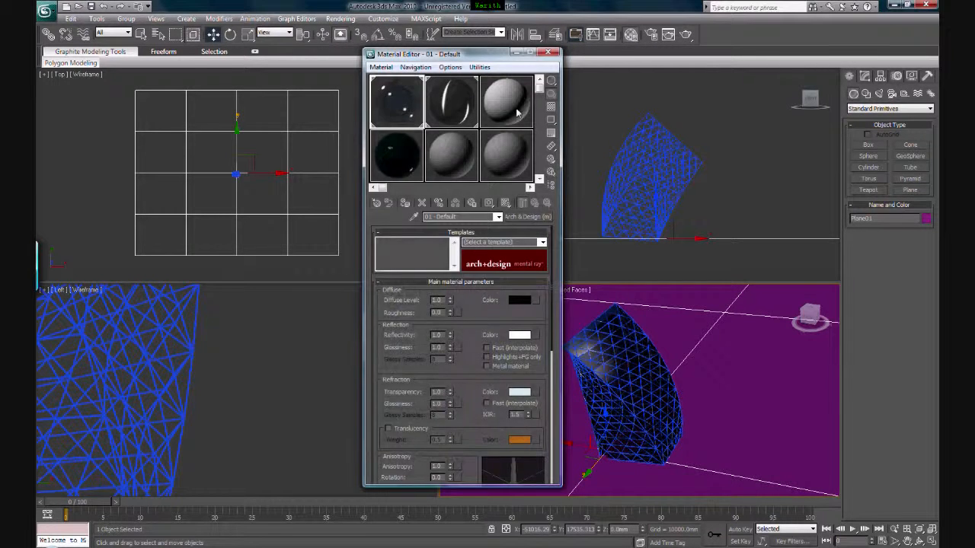
left_click(517, 113)
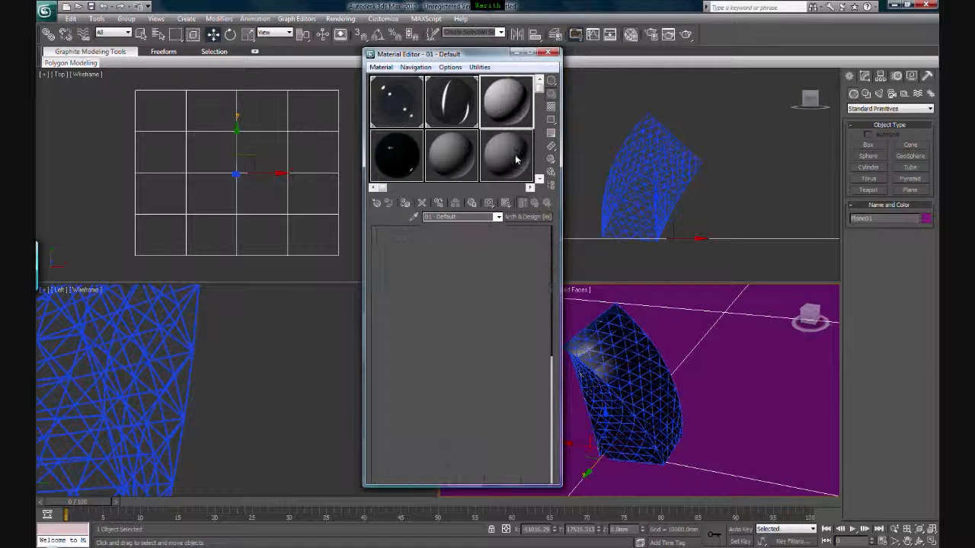
left_click(403, 101)
left_click_drag(515, 102, 731, 345)
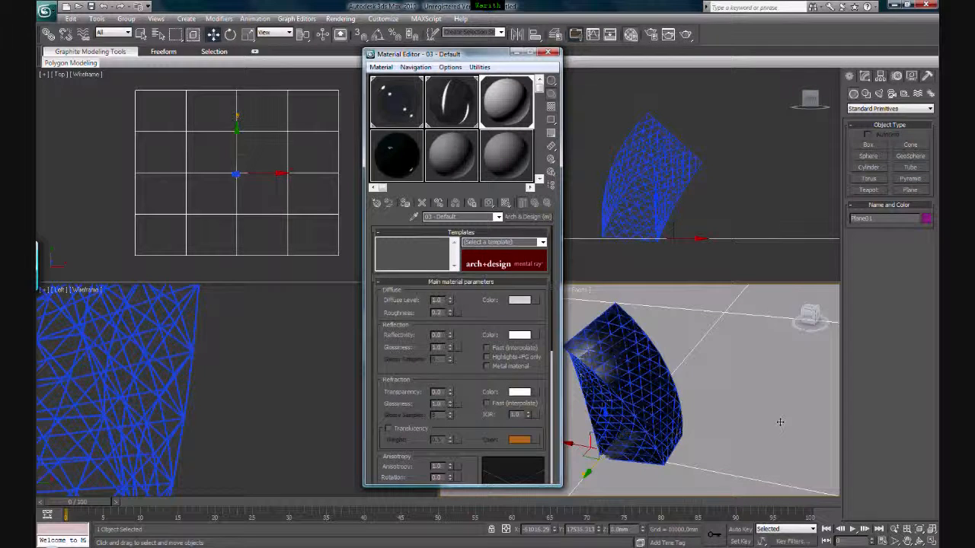
left_click(549, 52)
Create a Daylight system beside the tower in the Front view, accepting the recommended mr Photographic Exposure Control
middle_click_drag(626, 407, 632, 390, "alt")
left_click(528, 168)
scroll(288, 256, "down", 3)
middle_click_drag(288, 256, 309, 317)
scroll(317, 350, "down", 12)
middle_click(357, 200)
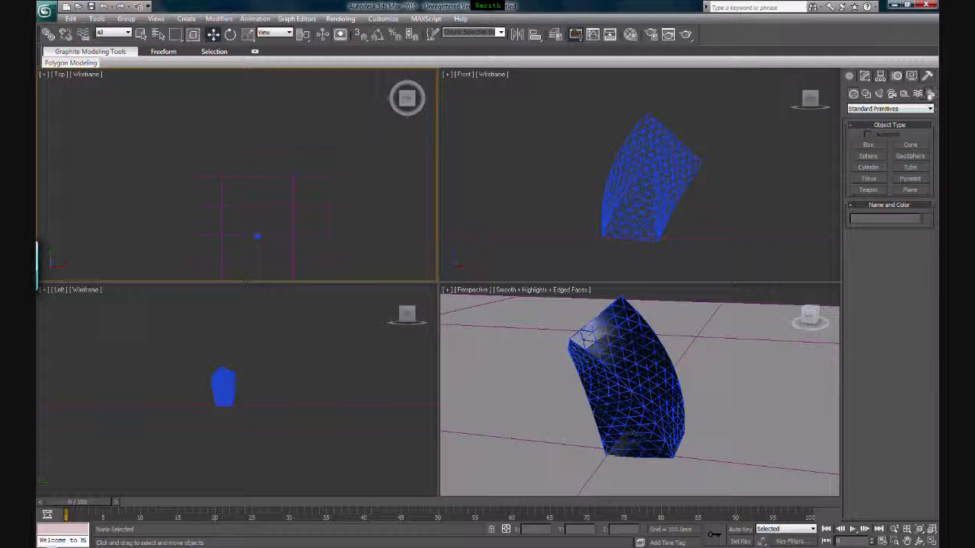
left_click(930, 93)
left_click(910, 156)
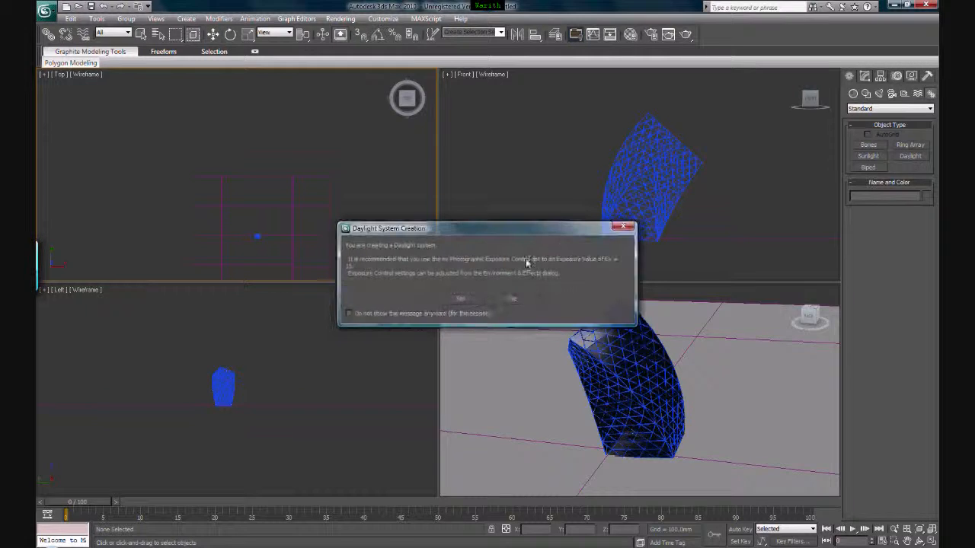
left_click(460, 299)
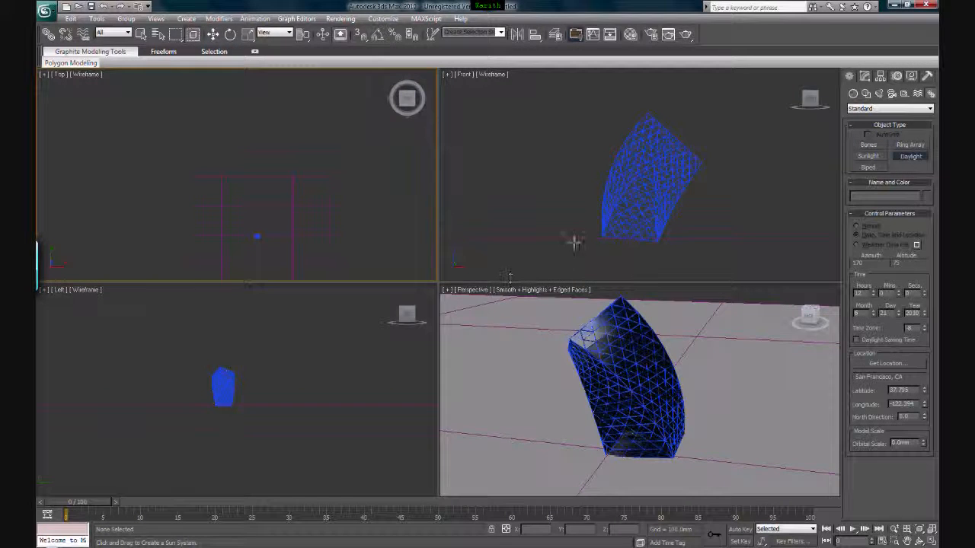
left_click(575, 242)
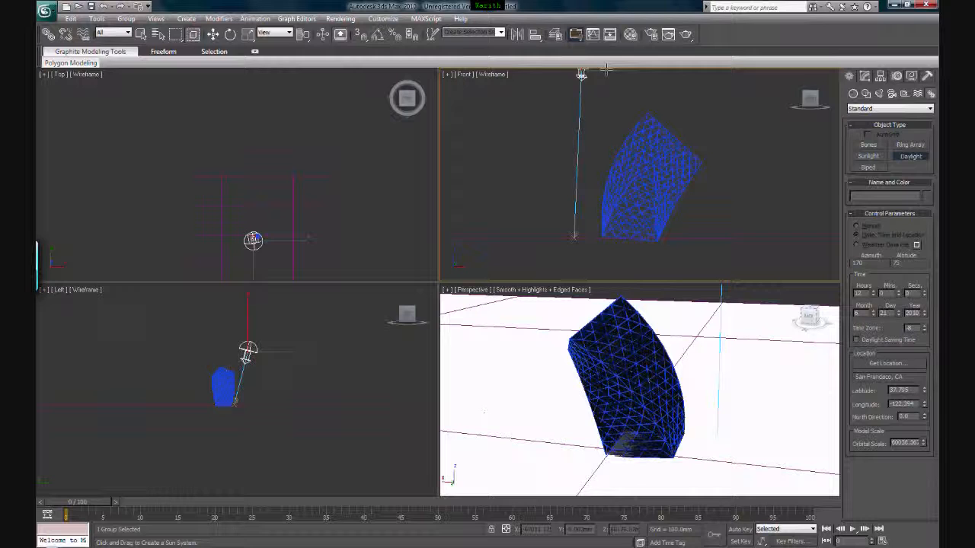
left_click(607, 75)
key("w")
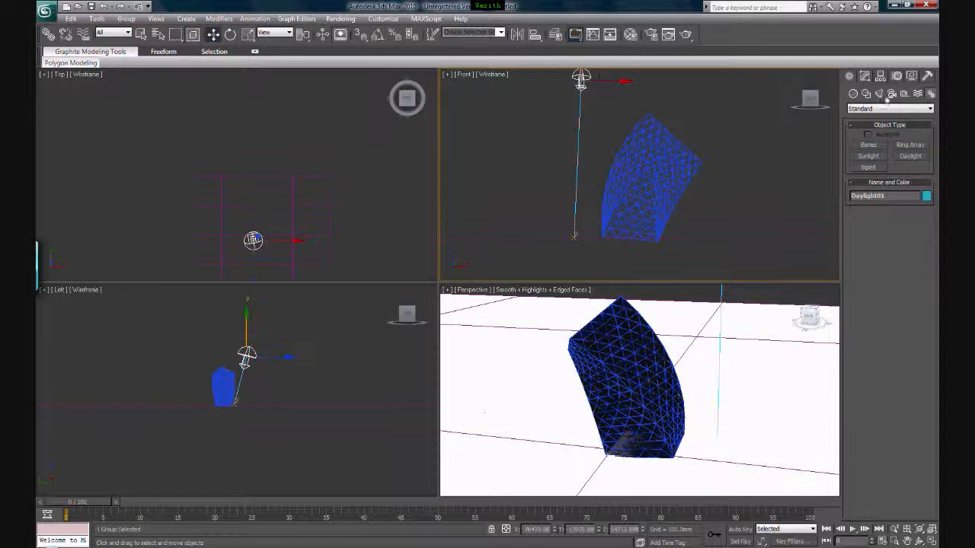
Set the daylight's sunlight to mr Sun and skylight to mr Sky, adding the mr Physical Sky environment map
left_click(865, 76)
left_click(925, 239)
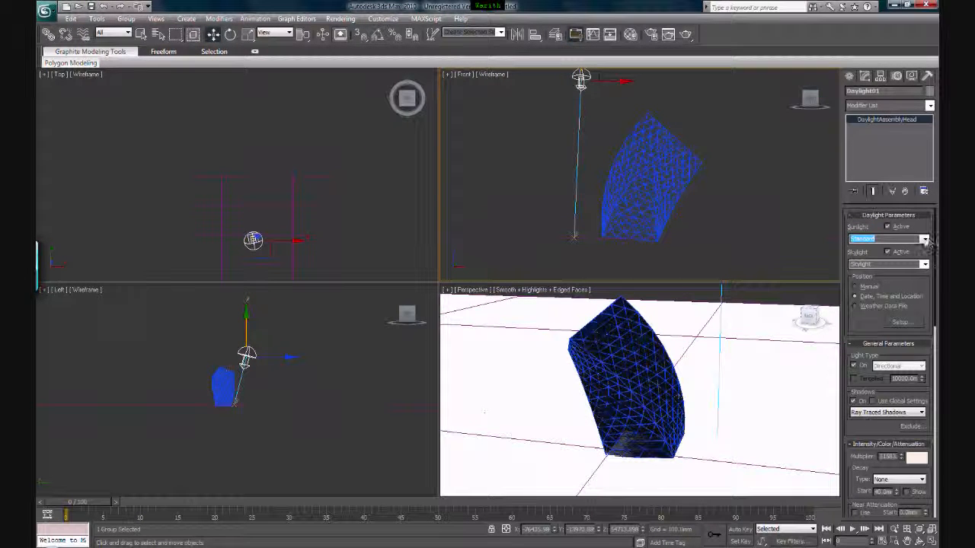
left_click(925, 239)
left_click(897, 263)
left_click(924, 265)
left_click(901, 296)
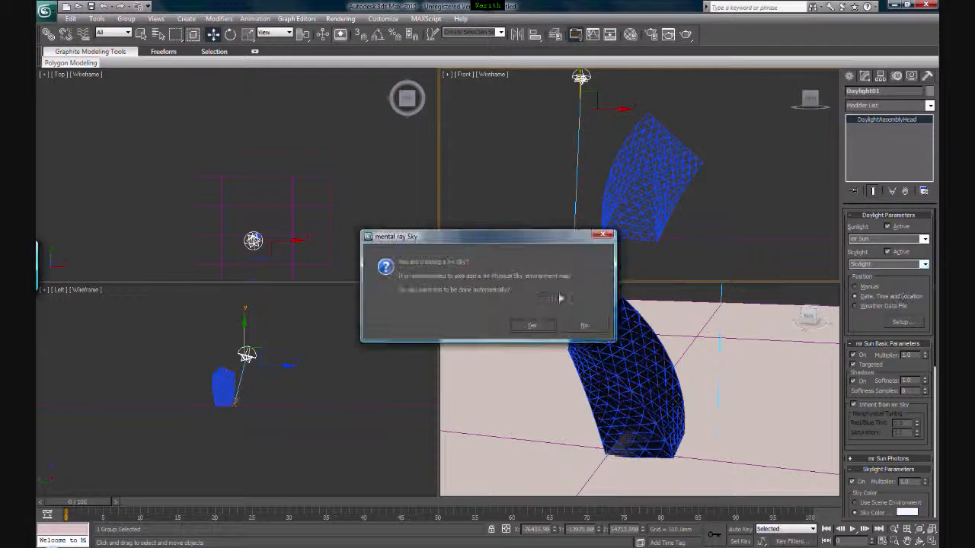
left_click(538, 325)
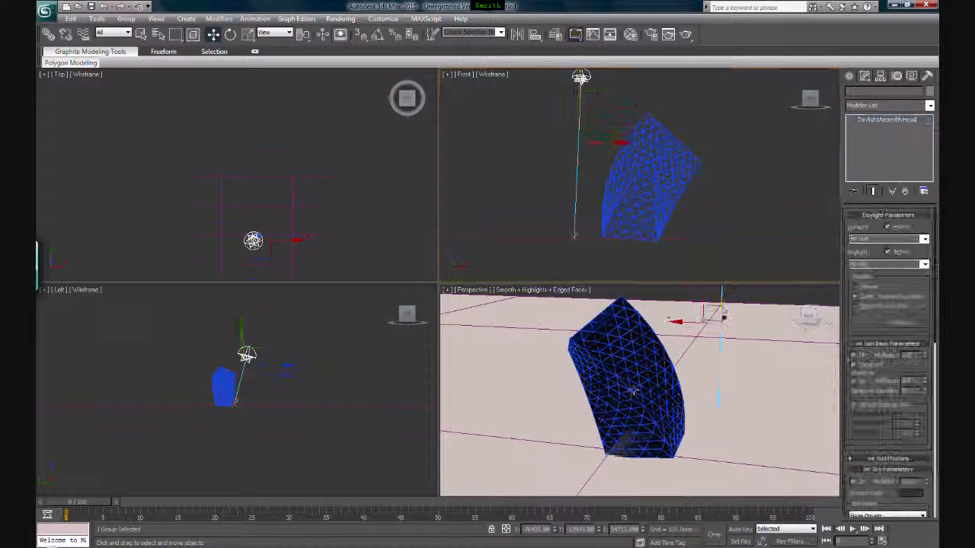
Set the render output size to 1000 by 750 with the image aspect ratio locked
left_click(918, 539)
left_click_drag(632, 414, 669, 396)
right_click(733, 379)
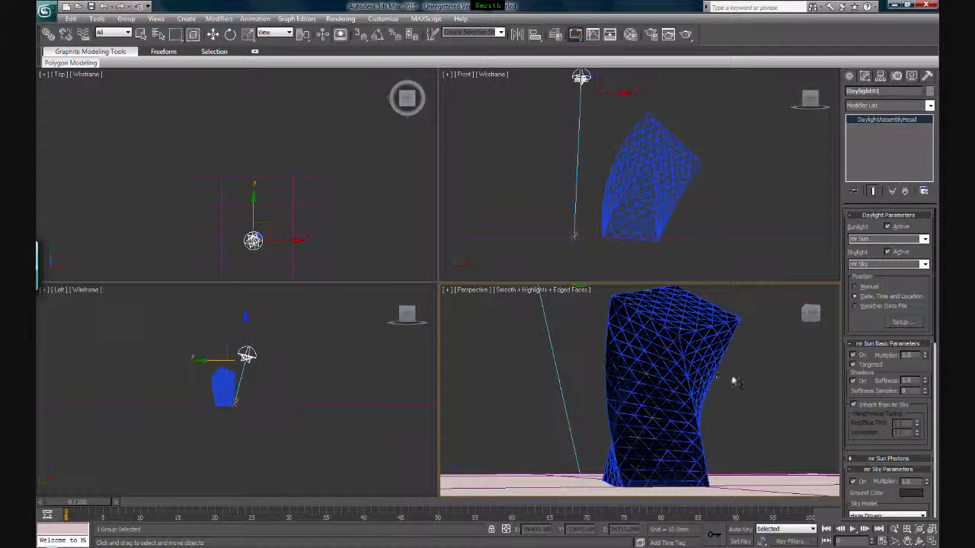
left_click(732, 380)
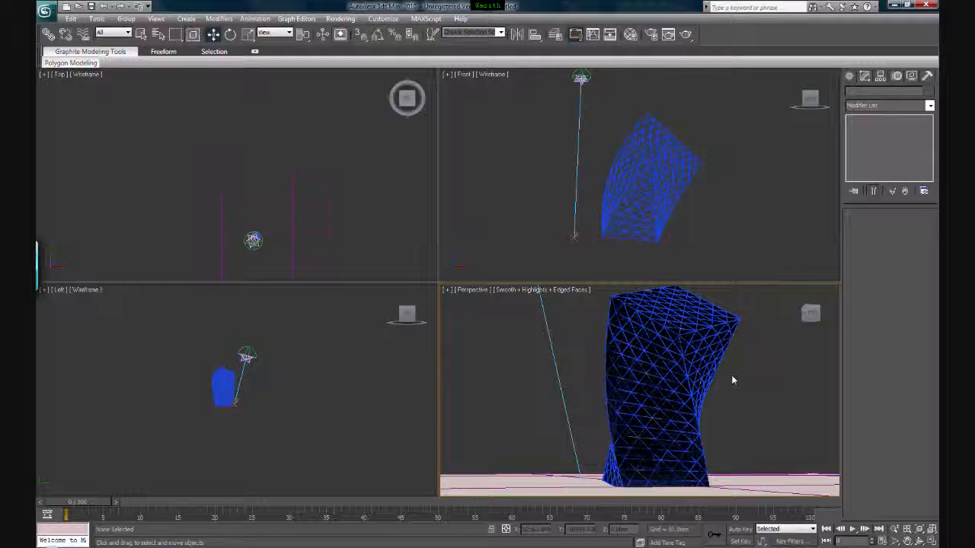
key("F10")
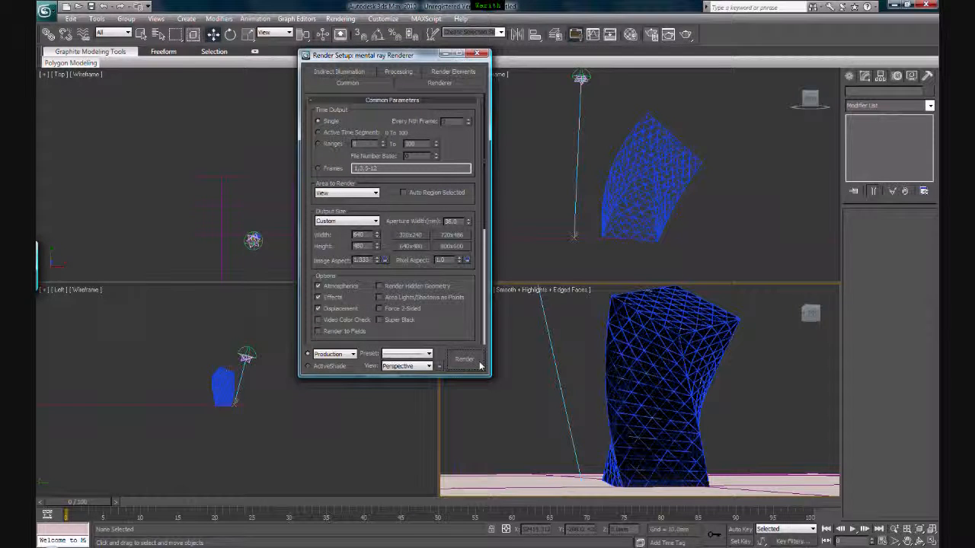
left_click_drag(367, 235, 260, 237)
type("1000")
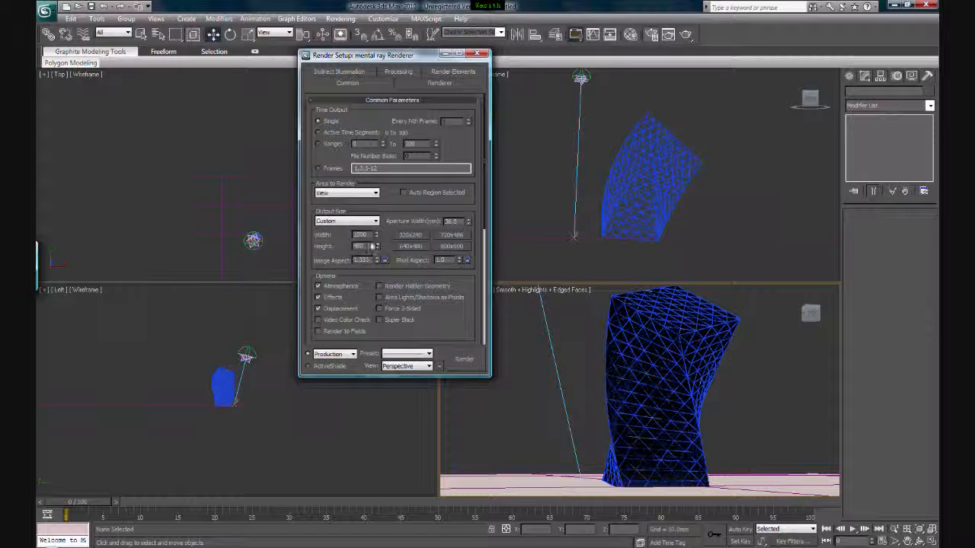
left_click(385, 261)
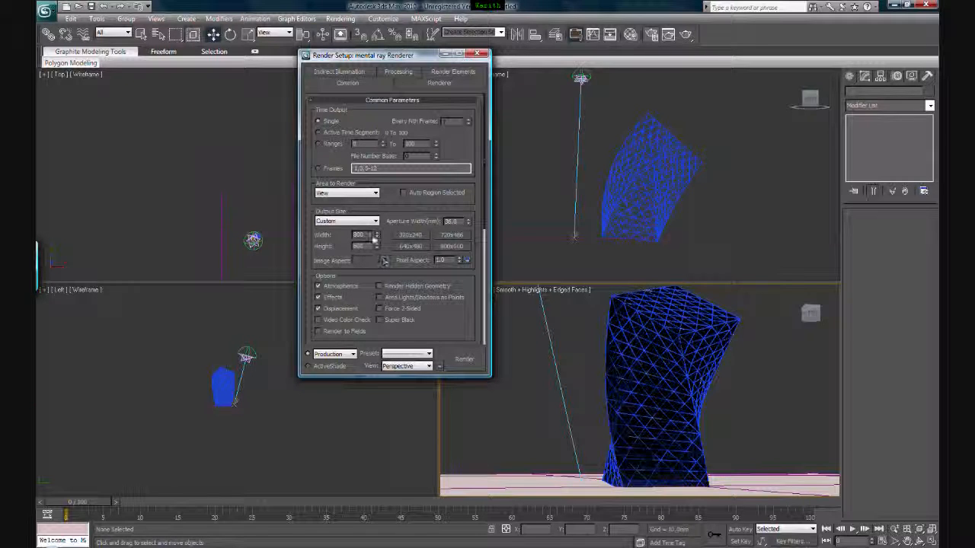
left_click_drag(368, 235, 278, 232)
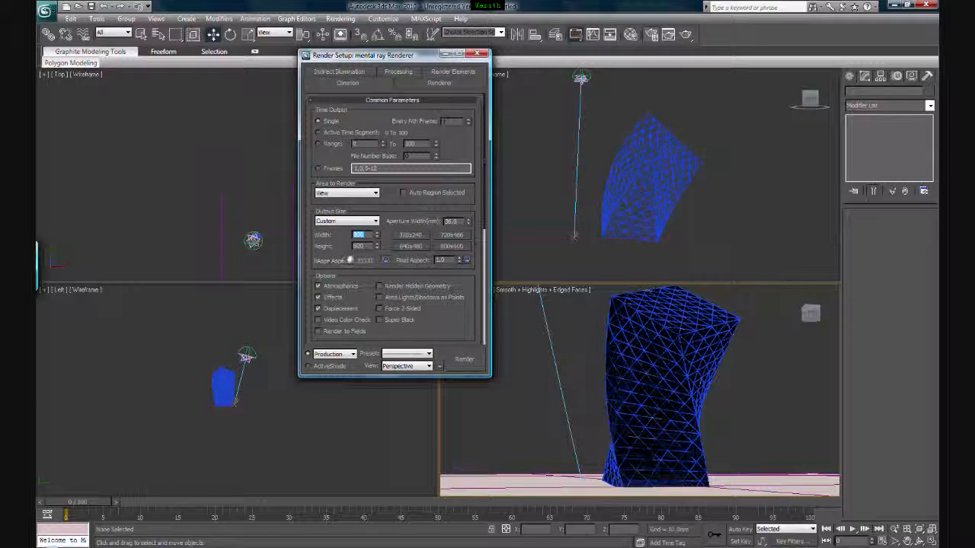
type("1000")
key("Return")
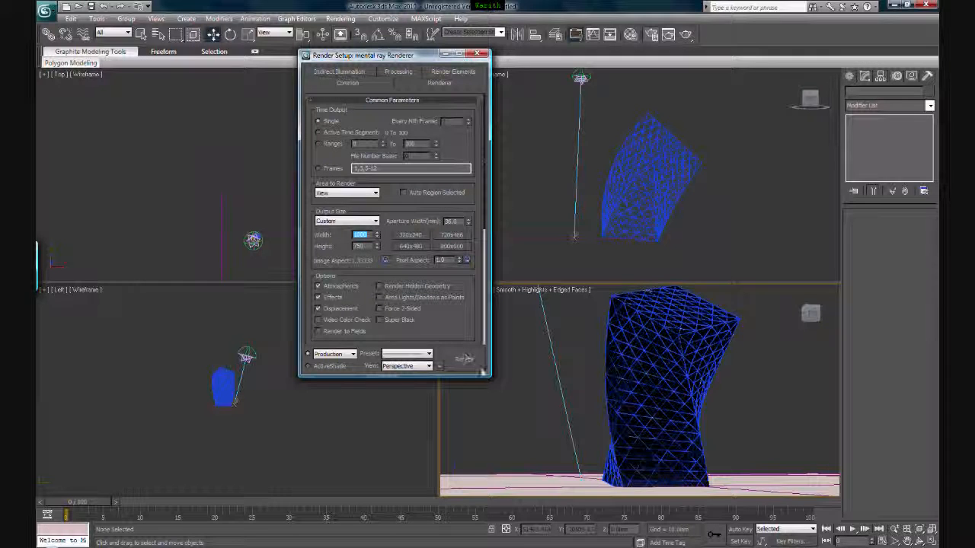
Render the low Perspective view of the tower, then close the rendered image and the render settings
left_click(475, 365)
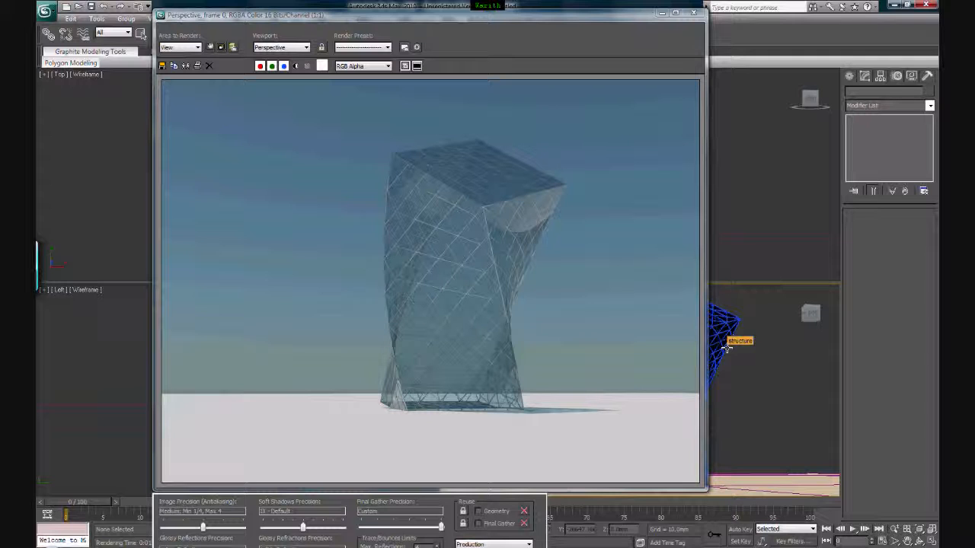
left_click(618, 199)
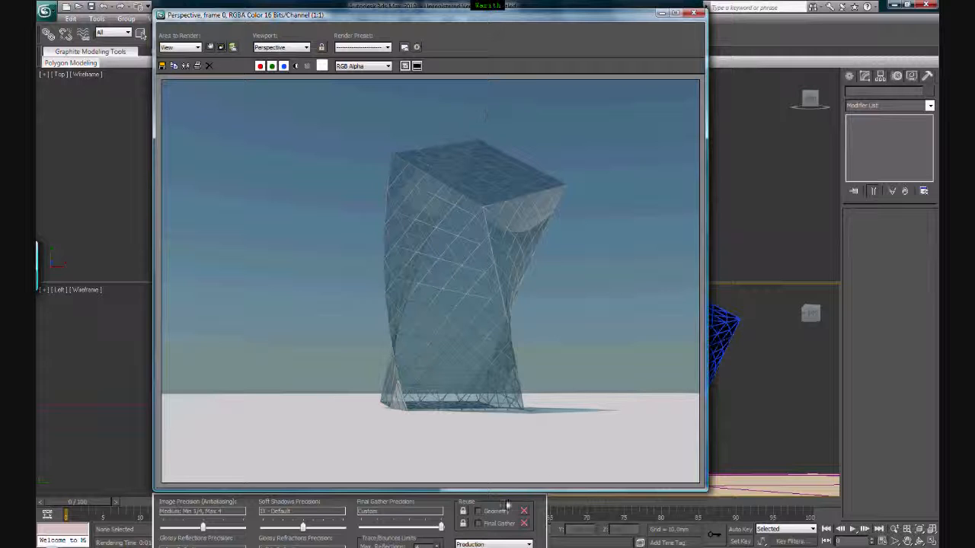
left_click(689, 15)
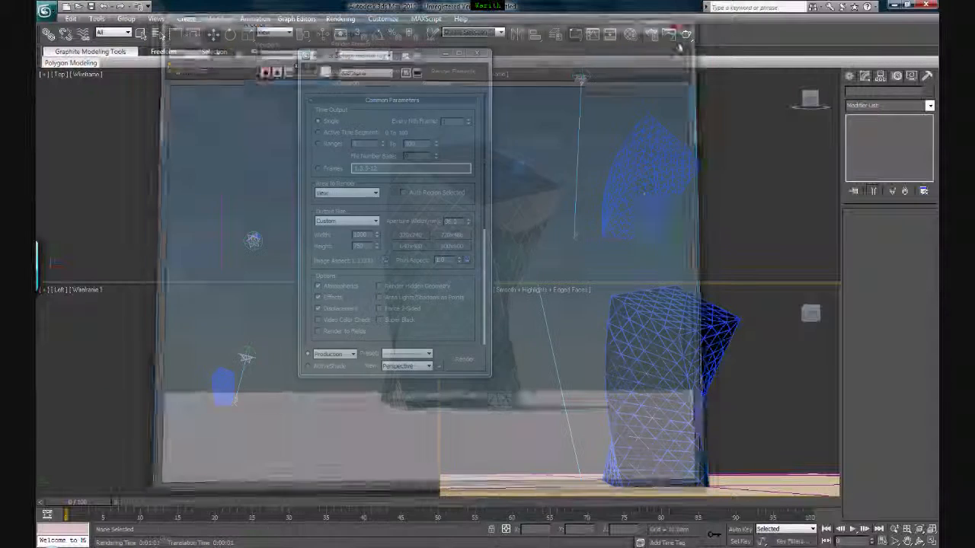
left_click(483, 54)
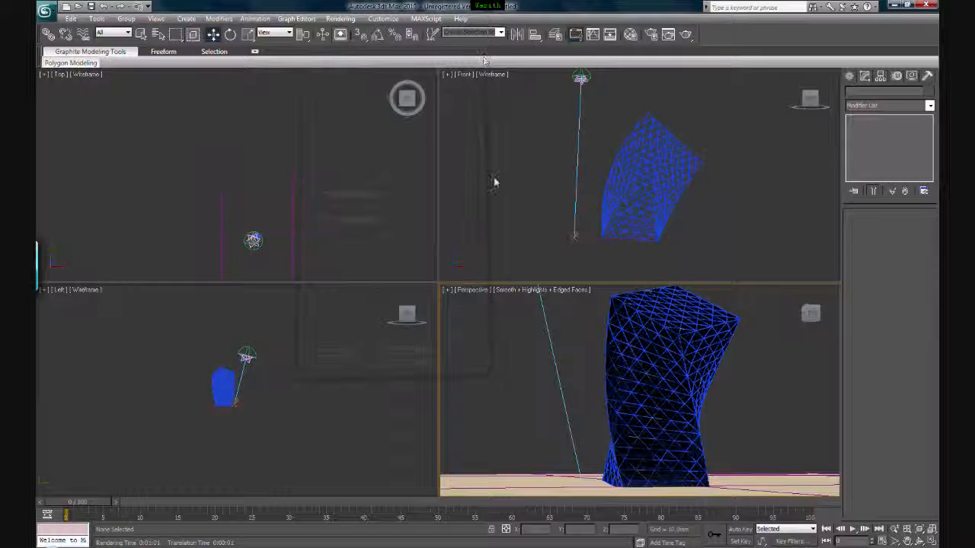